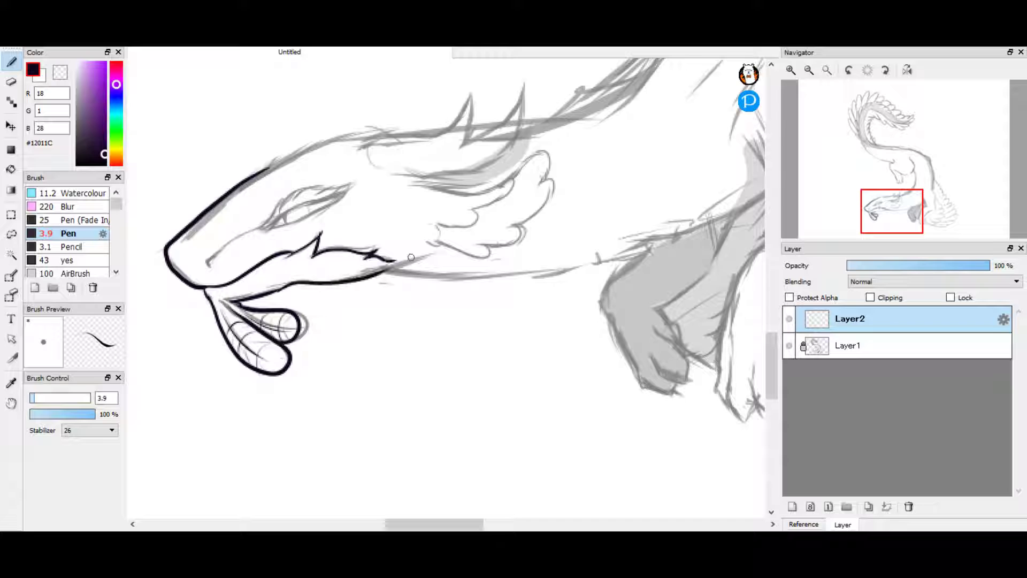
- Ink the snout crease and the feathered eye with its pupil using the 3.9 Pen, tidying the lines with the eraser
left_click_drag(211, 266, 258, 231)
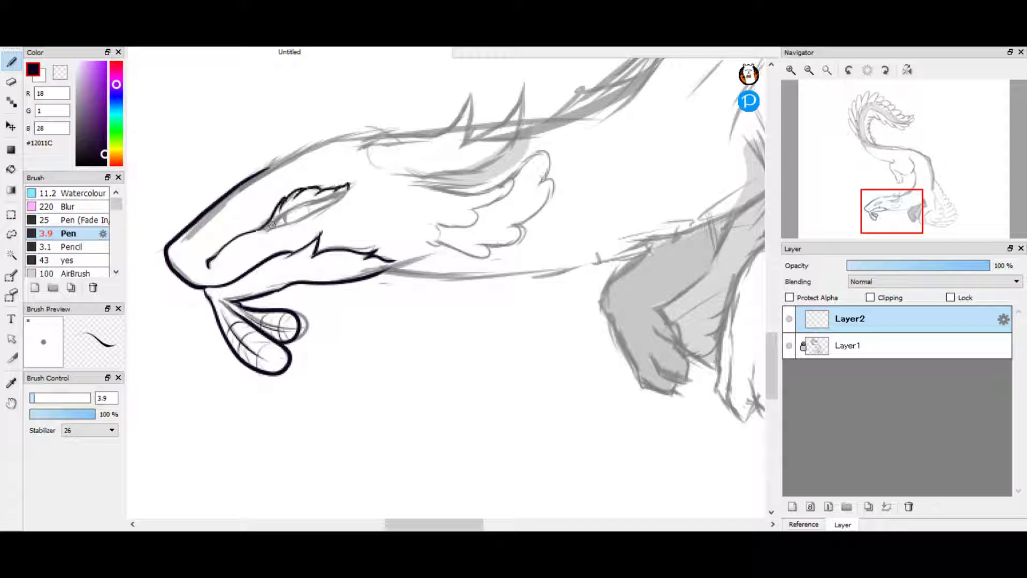
key("e")
key("b")
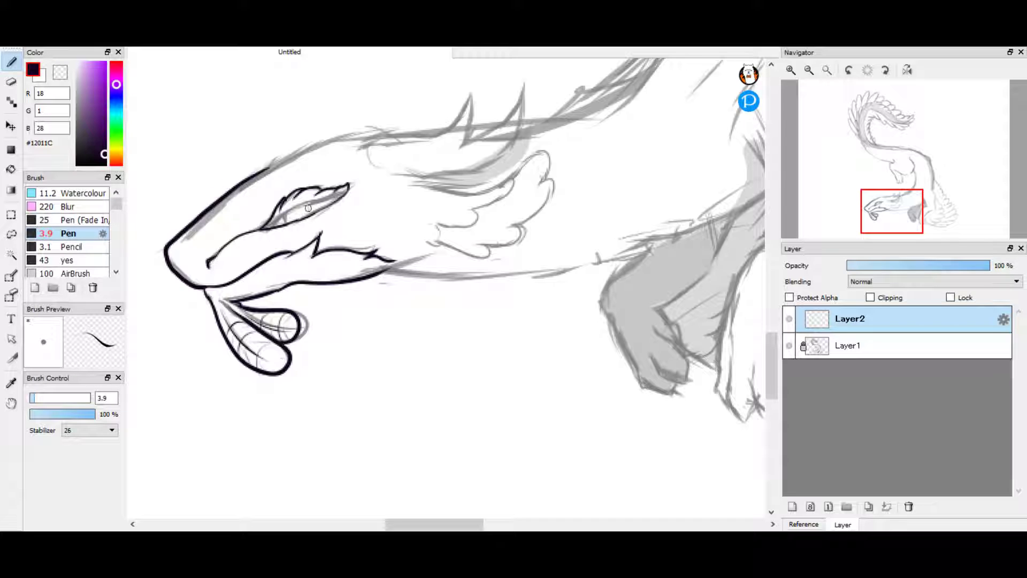
key("ctrl+plus")
left_click_drag(180, 191, 280, 136)
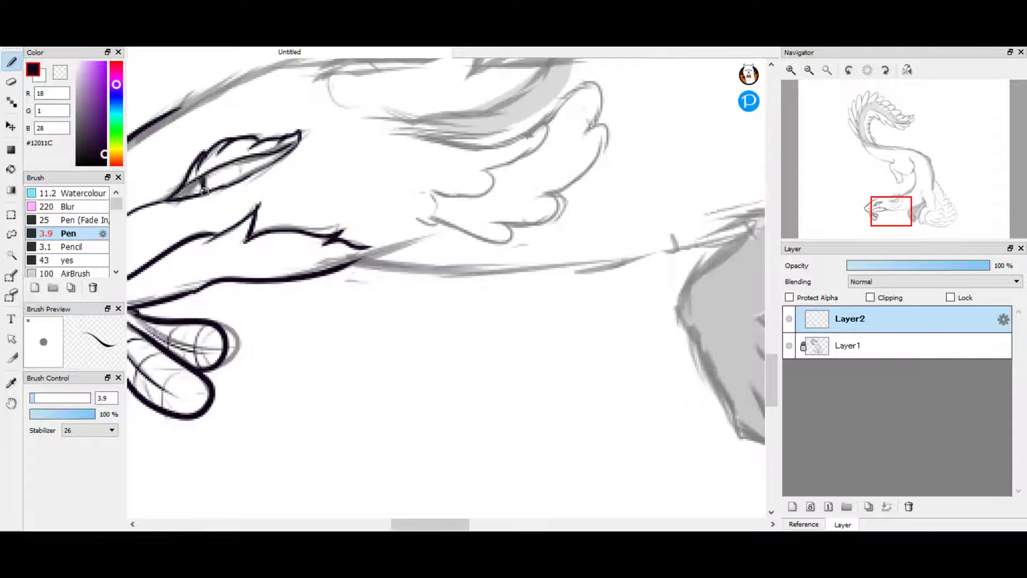
key("e")
key("b")
- Reduce the Pen size to 2.8 and ink the scalloped feathered ear behind the eye
key("ctrl+minus")
mouse_move(417, 182)
left_mouse_down()
mouse_move(529, 160)
mouse_move(465, 256)
mouse_move(511, 172)
left_mouse_up()
key("ctrl+z")
key("bracketleft")
left_click_drag(423, 190, 546, 156)
key("ctrl+z")
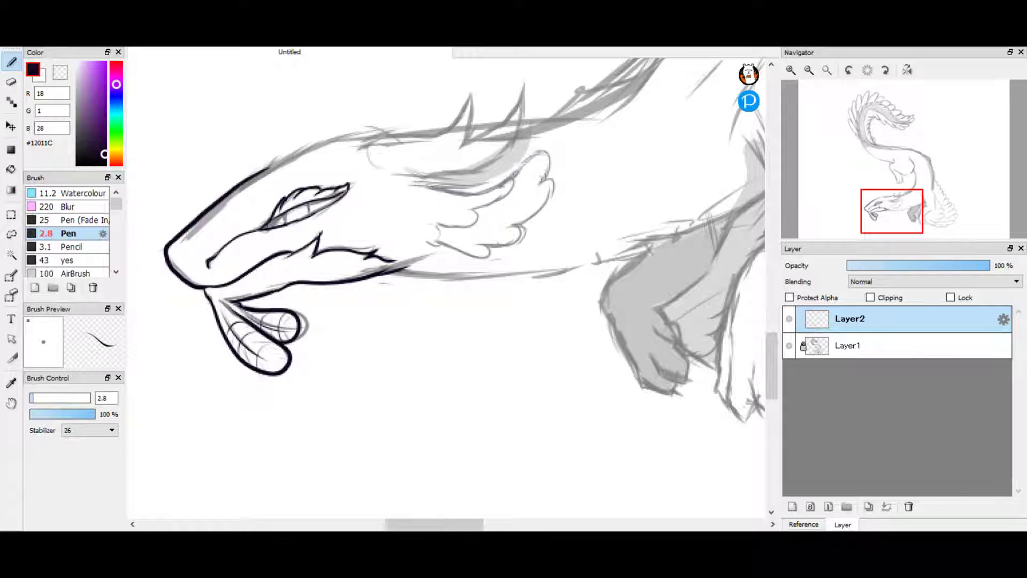
key("ctrl+Left")
mouse_move(386, 209)
left_mouse_down()
mouse_move(488, 145)
mouse_move(464, 227)
mouse_move(417, 251)
mouse_move(429, 208)
left_mouse_up()
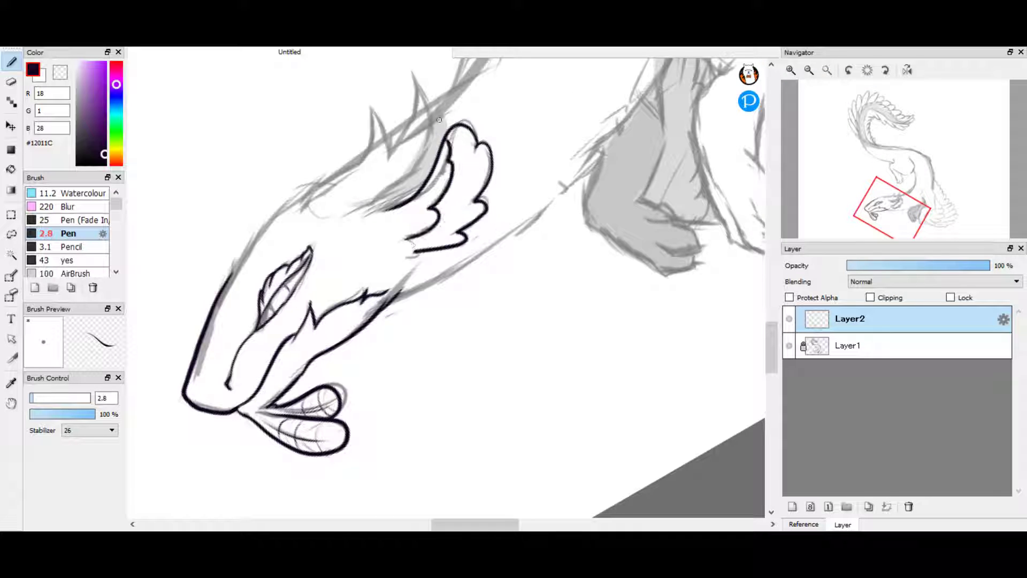
key("e")
key("b")
- Touch up the ear feather lines and ink the two curved horns above the ear
left_click_drag(443, 135, 455, 169)
key("e")
key("b")
left_click(849, 70)
mouse_move(375, 136)
left_mouse_down()
mouse_move(468, 94)
mouse_move(427, 137)
mouse_move(470, 171)
mouse_move(420, 179)
left_mouse_up()
key("e")
key("b")
key("e")
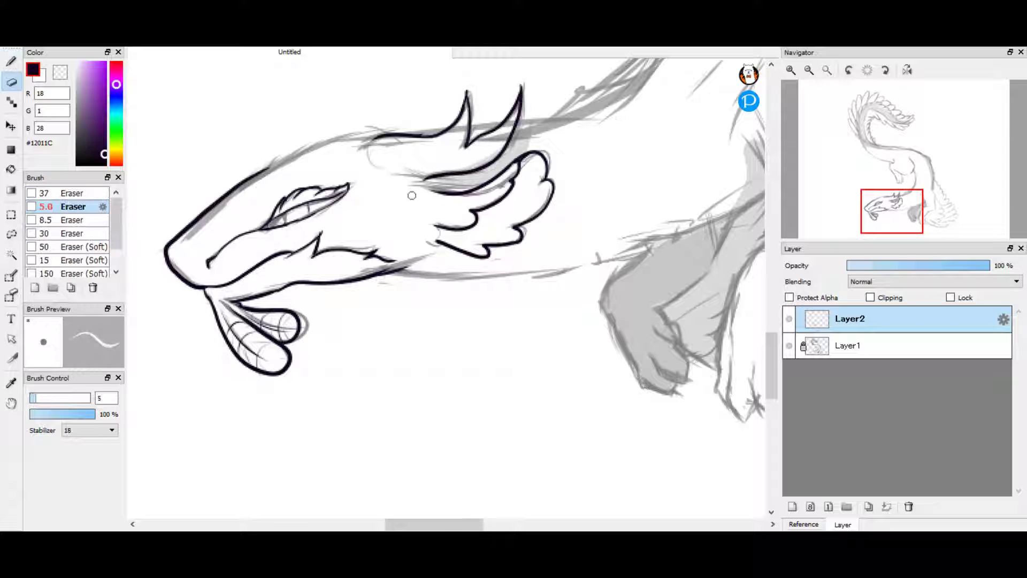
- Ink the forehead from the horns to the snout, the horn base, and the throat line behind the jaw
key("b")
left_click_drag(368, 133, 255, 171)
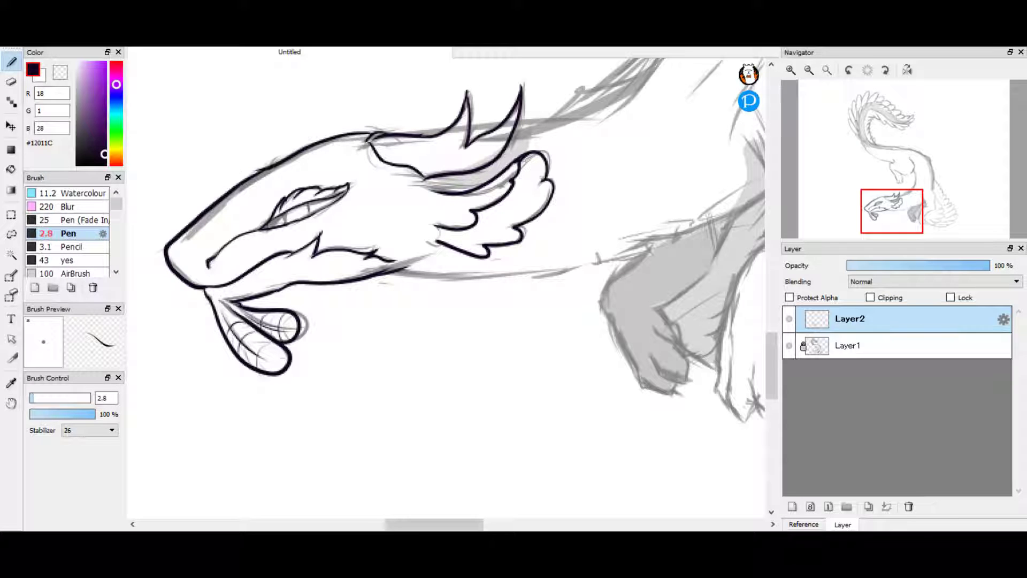
key("e")
key("b")
scroll(367, 134, "right", 5)
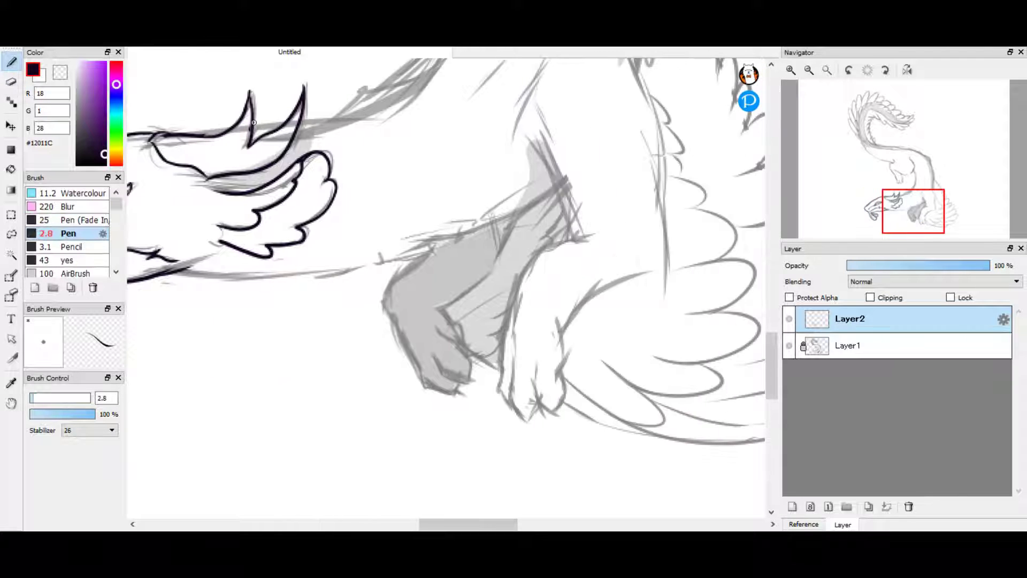
left_click_drag(180, 277, 333, 266)
- Ink the near front leg from the chest down to the toes, including its straight rear edge
scroll(374, 268, "right", 3)
scroll(375, 268, "up", 1)
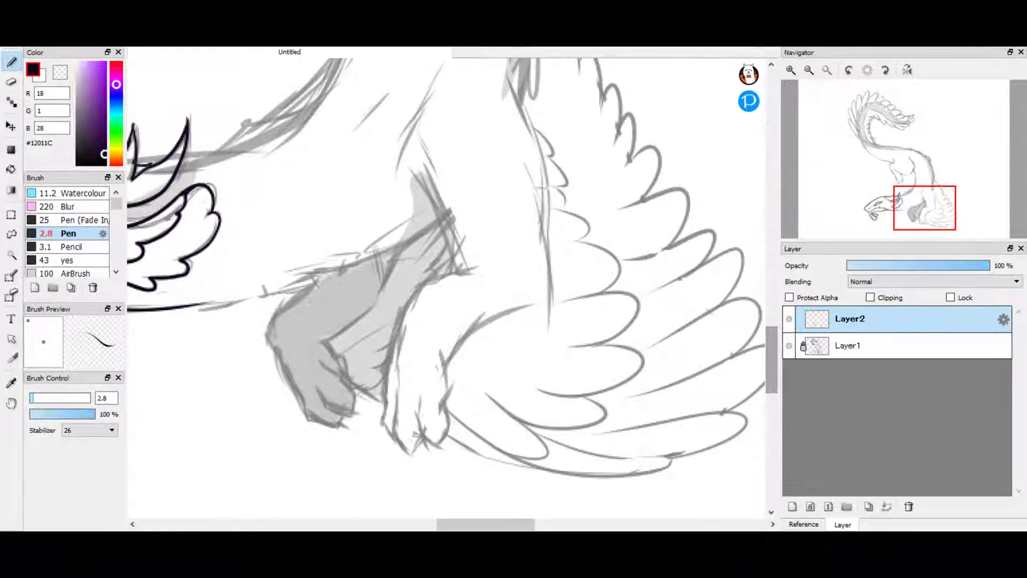
mouse_move(434, 80)
left_mouse_down()
mouse_move(462, 272)
mouse_move(395, 418)
mouse_move(439, 394)
mouse_move(527, 306)
left_mouse_up()
key("ctrl+z")
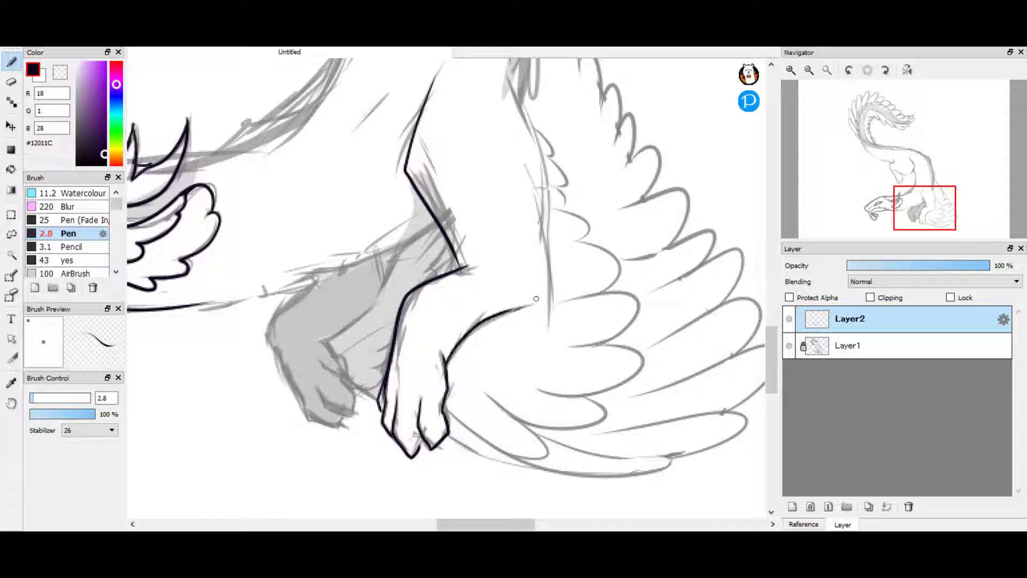
mouse_move(524, 101)
left_mouse_down()
mouse_move(558, 229)
mouse_move(546, 256)
left_mouse_up()
key("ctrl+z")
key("ctrl+z")
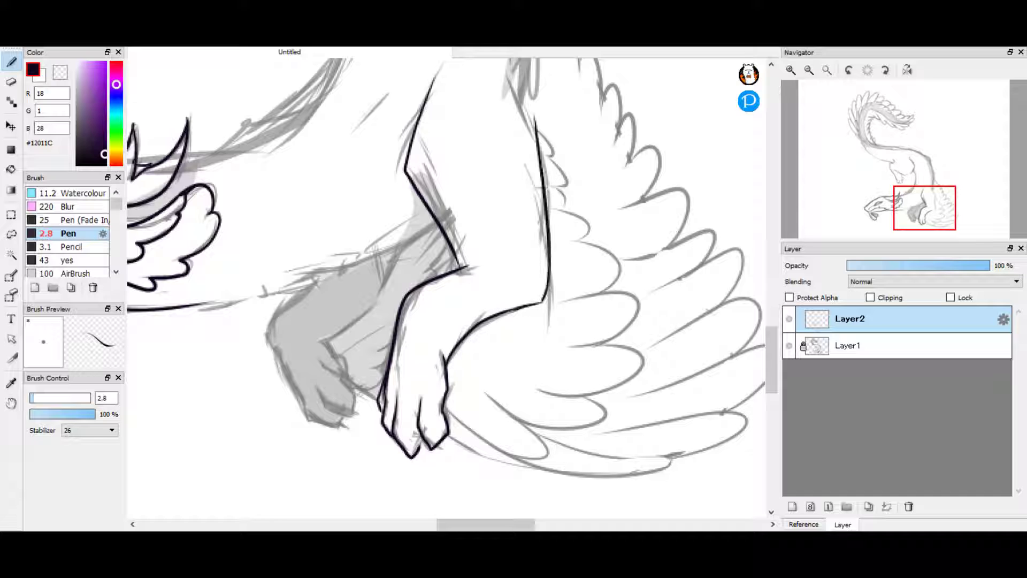
- Ink the neck underside up to the near front leg and outline the shaded far front leg
left_click_drag(198, 310, 440, 226)
key("e")
key("b")
mouse_move(299, 276)
left_mouse_down()
mouse_move(273, 319)
mouse_move(299, 402)
left_mouse_up()
left_click_drag(319, 365, 336, 375)
- Refine the far front paw's toes with the Pen and eraser
key("End")
key("End")
key("End")
key("End")
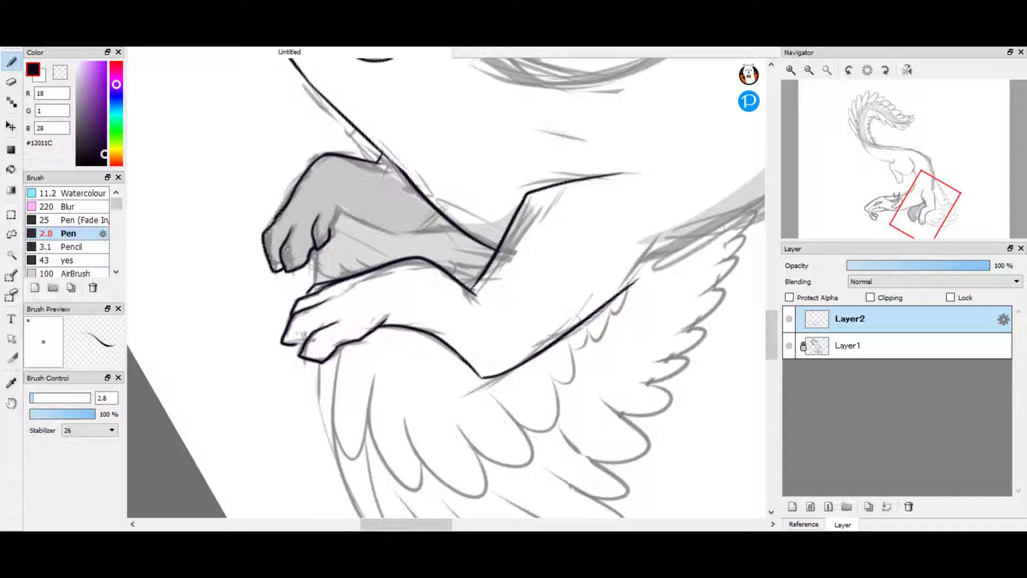
key("e")
key("b")
key("e")
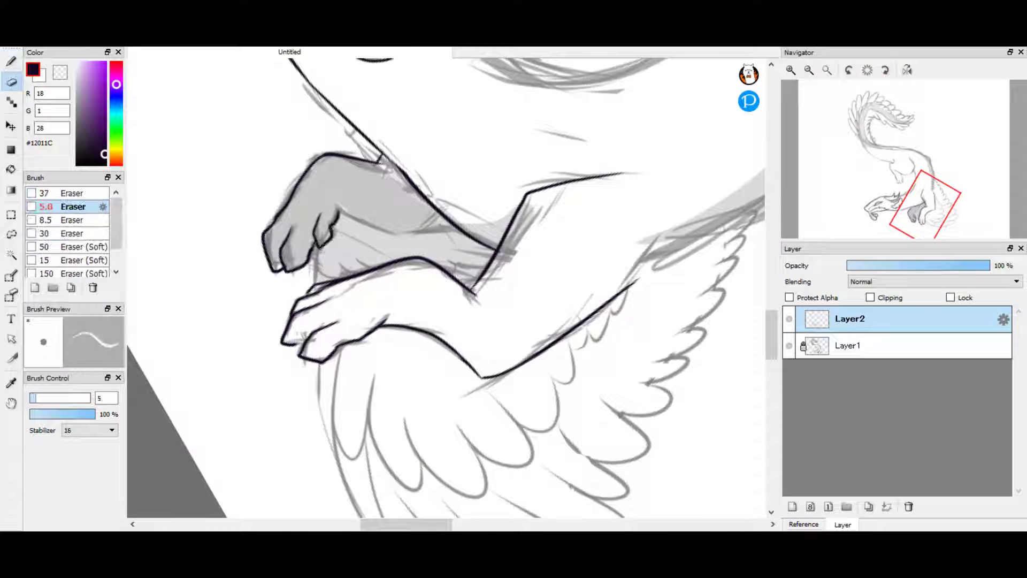
key("b")
key("Home")
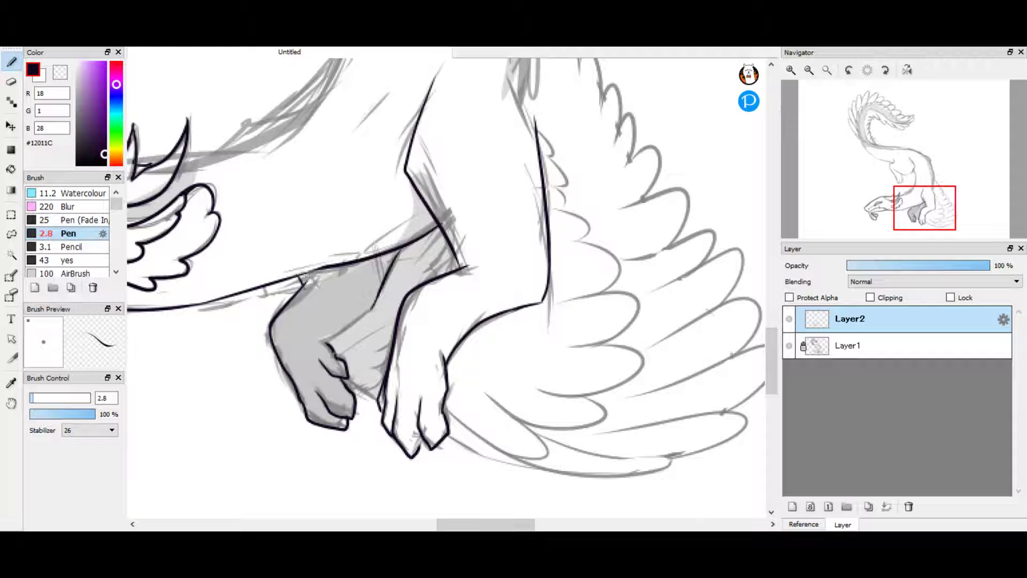
- Ink the far front leg's inner edge and the neck curve from the horns up to the chest
left_click_drag(307, 276, 522, 355)
left_click_drag(522, 247, 412, 286)
mouse_move(574, 110)
left_mouse_down()
mouse_move(536, 224)
mouse_move(471, 270)
left_mouse_up()
left_click_drag(547, 196, 467, 274)
key("ctrl+z")
left_click_drag(551, 193, 501, 258)
left_click_drag(501, 258, 435, 263)
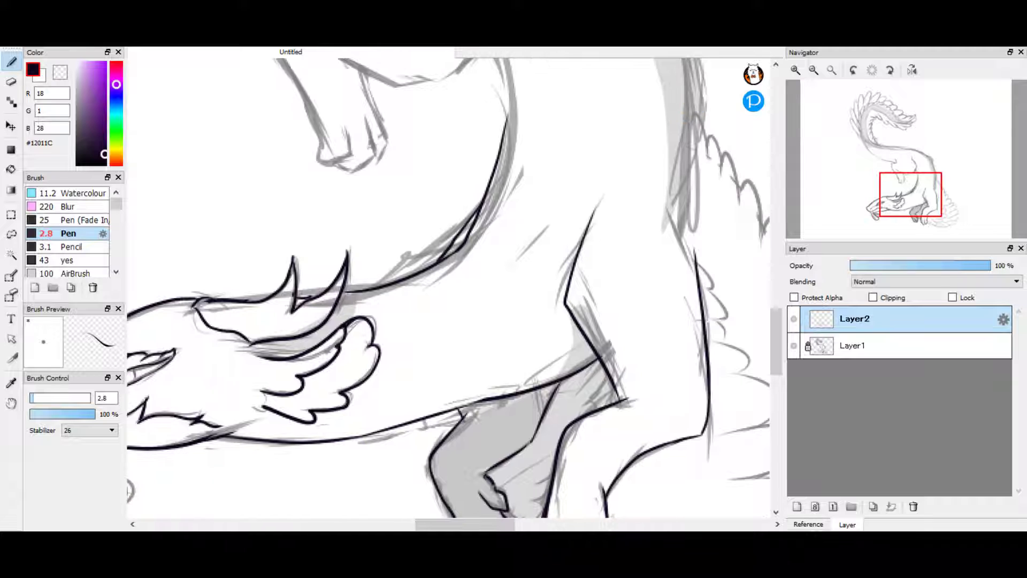
- Ink the small upper feathers along the inner and outer rows behind the near front leg
left_click_drag(698, 121, 455, 121)
mouse_move(494, 191)
left_mouse_down()
mouse_move(537, 271)
mouse_move(538, 340)
left_mouse_up()
left_click_drag(451, 255, 463, 288)
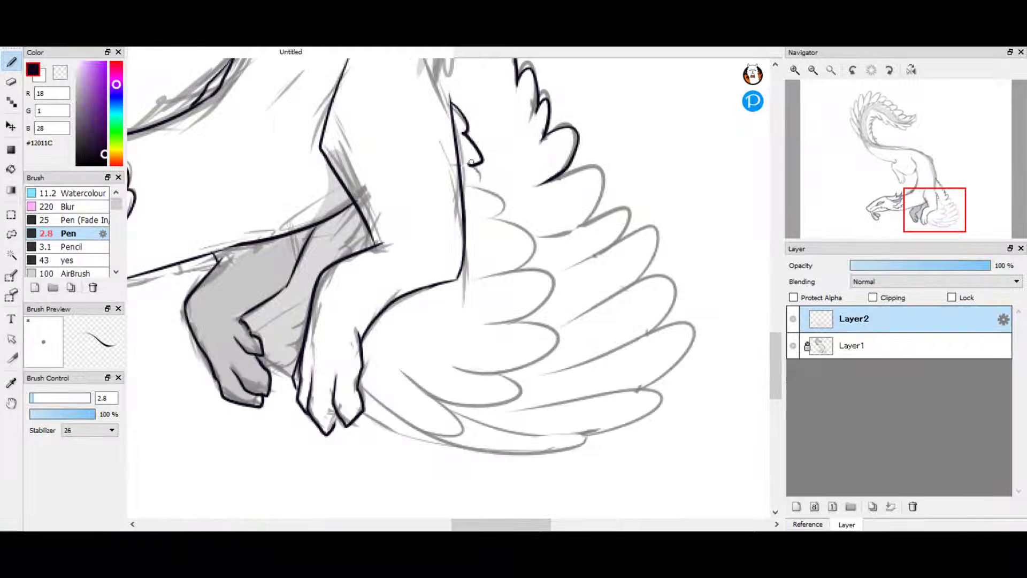
left_click_drag(471, 160, 535, 281)
key("e")
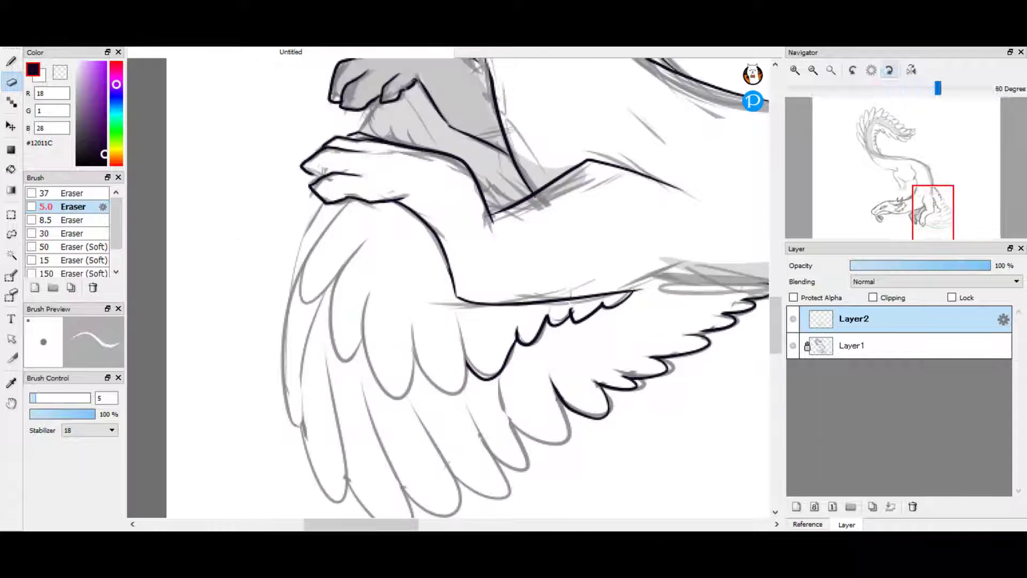
- Ink the larger inner-row feathers down to the paw, lassoing and transforming one to fit the sketch
key("b")
left_click_drag(412, 327, 462, 375)
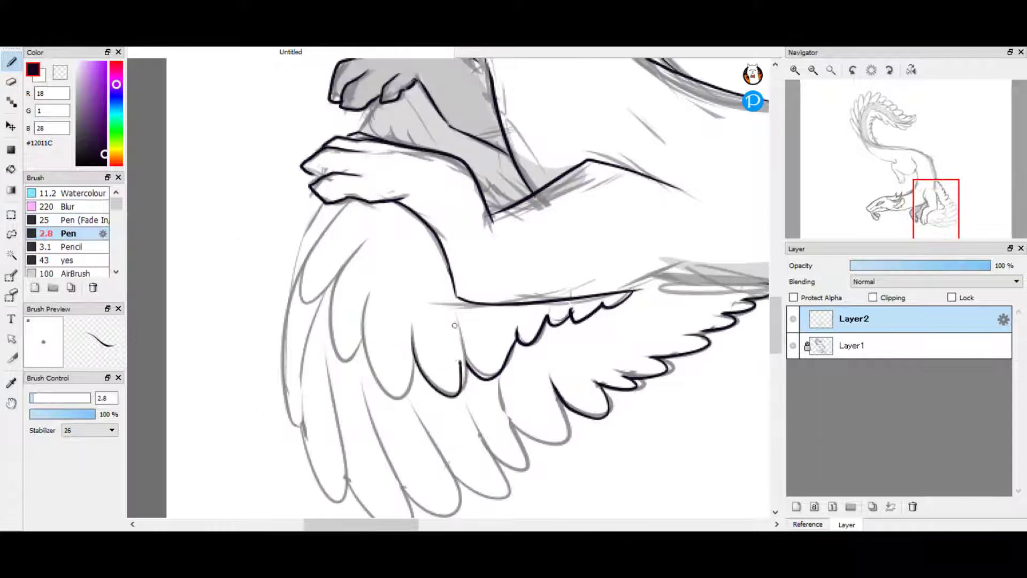
left_click_drag(363, 295, 420, 399)
key("l")
mouse_move(351, 275)
left_mouse_down()
mouse_move(420, 401)
mouse_move(406, 423)
mouse_move(343, 267)
mouse_move(343, 360)
left_mouse_up()
key("ctrl+t")
key("Return")
key("b")
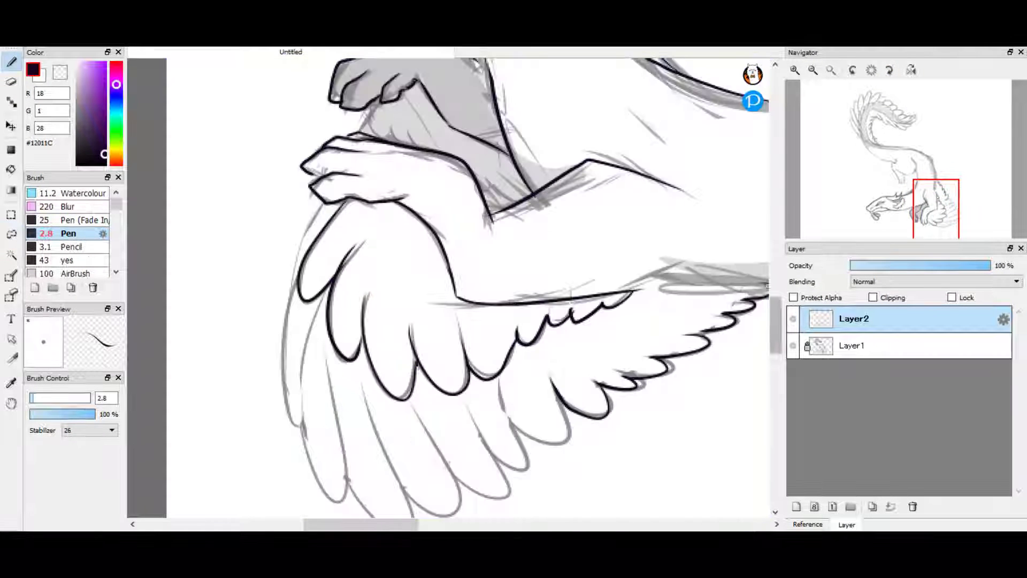
- Ink the three long outer feathers nearest the paw, redrawing the third one
scroll(342, 268, "down", 3)
left_click_drag(308, 112, 291, 281)
left_click_drag(300, 232, 366, 351)
left_click_drag(370, 252, 360, 357)
key("ctrl+z")
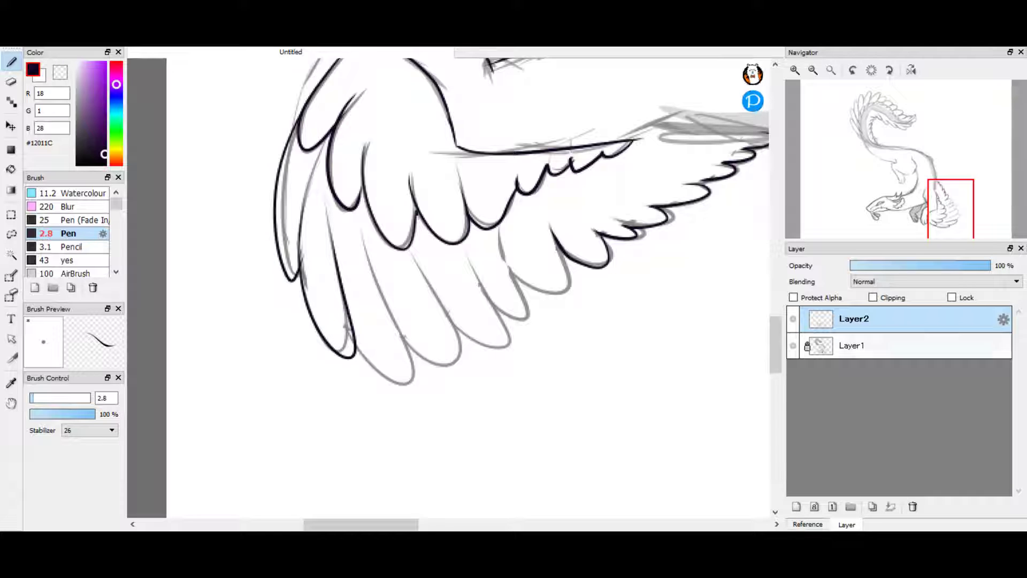
left_click_drag(370, 251, 360, 358)
- Lasso the second and third long feathers and adjust their placement and shape with Transform
key("l")
left_click_drag(321, 204, 315, 236)
key("ctrl+t")
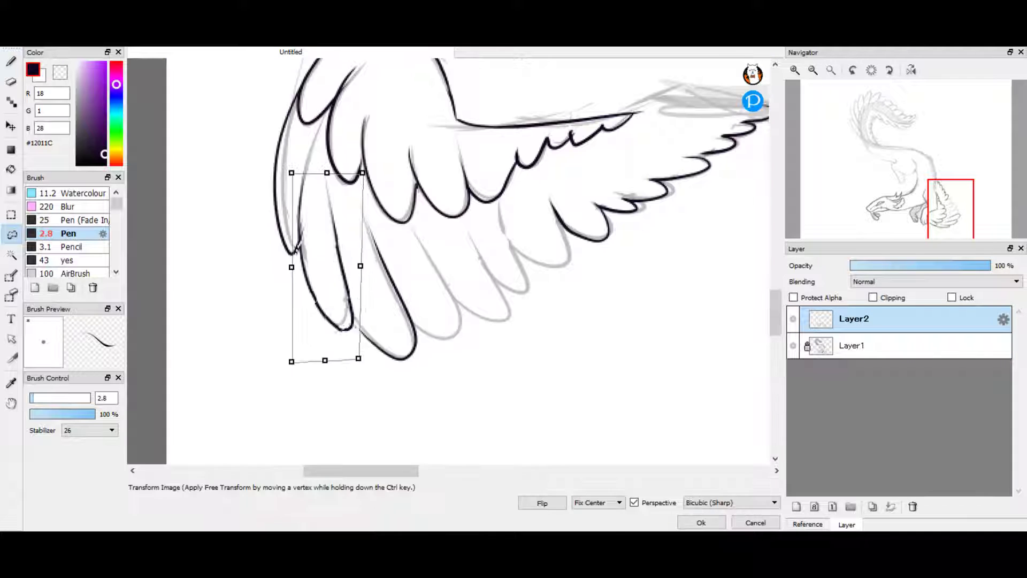
left_click_drag(361, 388, 364, 384)
left_click_drag(326, 292, 396, 329)
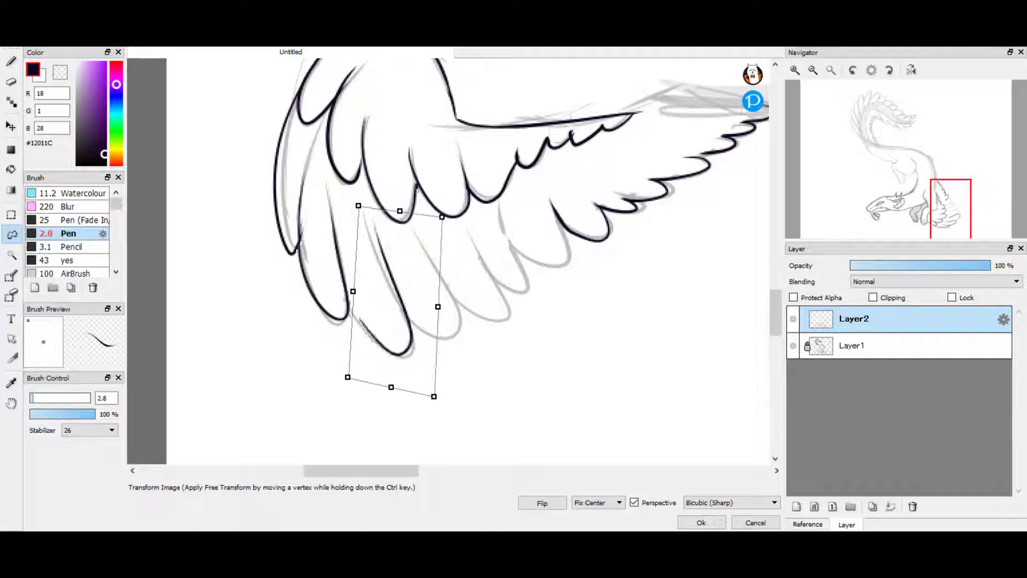
key("Return")
key("b")
- Ink the remaining outer-row feathers, redrawing strokes until they connect with the small upper feathers
scroll(460, 225, "right", 3)
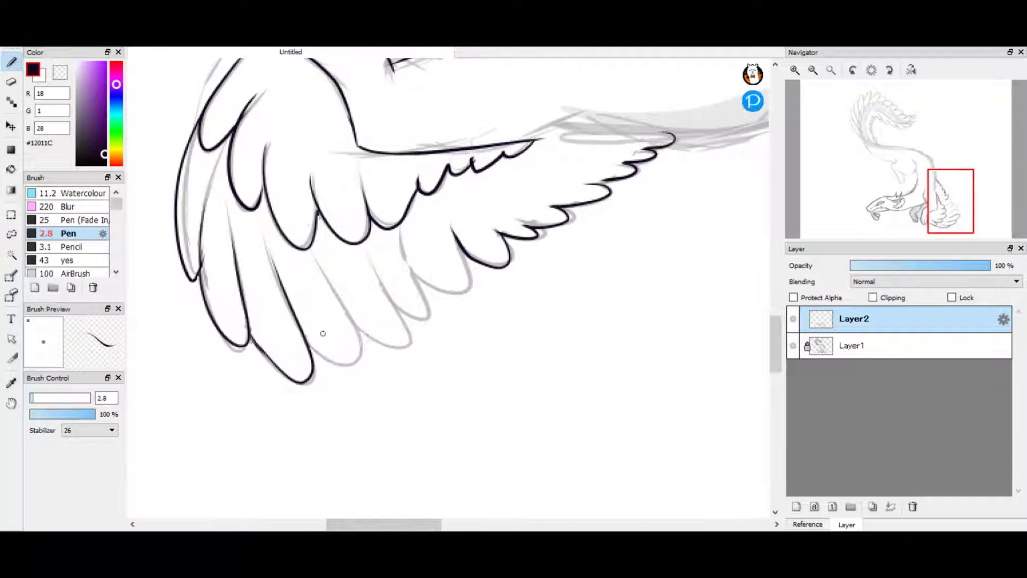
left_click_drag(320, 257, 345, 365)
mouse_move(369, 262)
left_mouse_down()
mouse_move(408, 346)
mouse_move(426, 317)
left_mouse_up()
left_click_drag(440, 210, 465, 284)
key("ctrl+z")
key("ctrl+z")
left_click_drag(398, 260, 431, 320)
left_click_drag(455, 240, 470, 289)
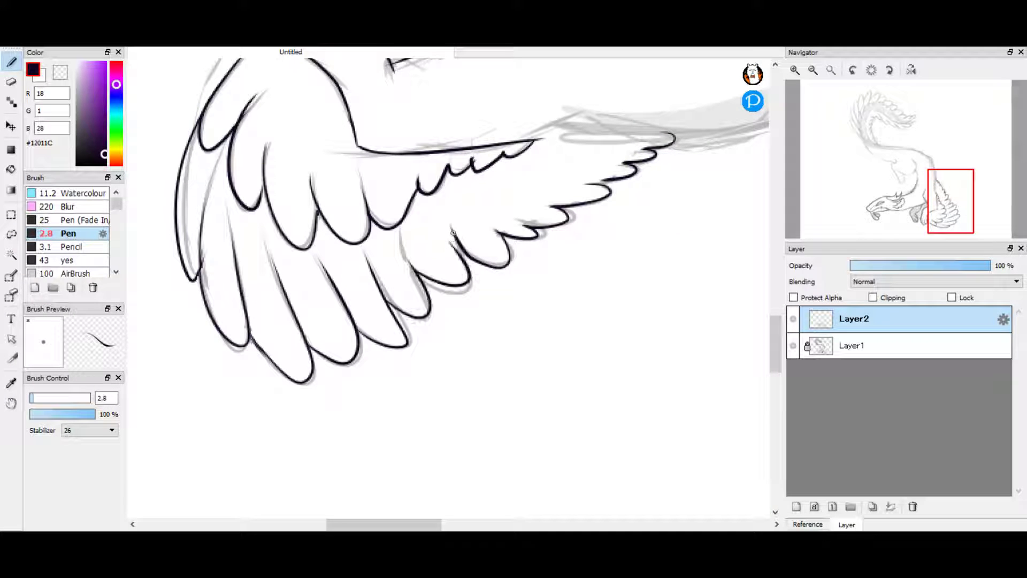
key("ctrl+z")
left_click_drag(403, 240, 461, 297)
left_click_drag(459, 217, 499, 264)
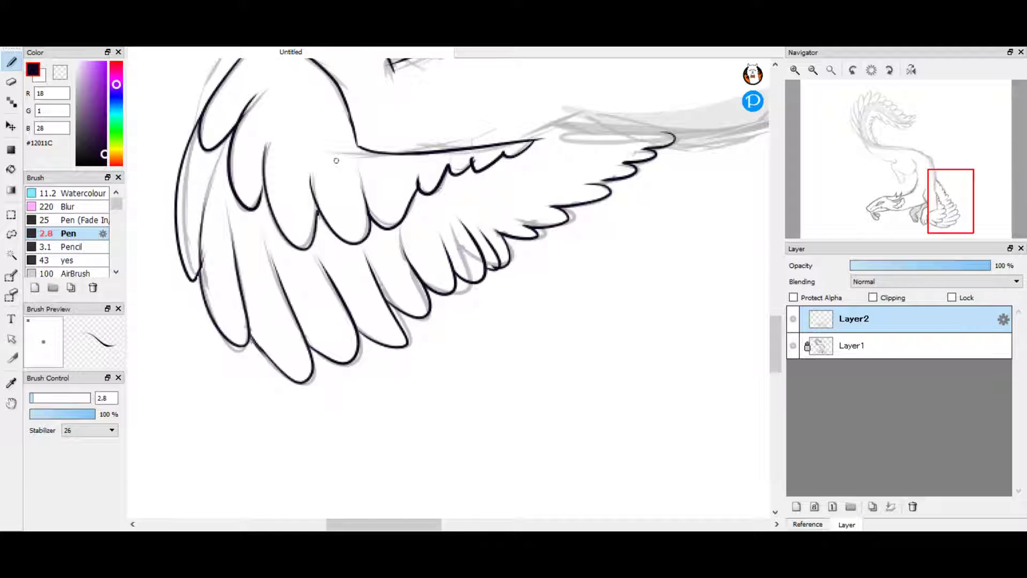
- Ink the back line above the leg feathers and the raised leg from thigh to paw
left_click_drag(204, 217, 525, 332)
key("ctrl+0")
scroll(461, 320, "up", 4)
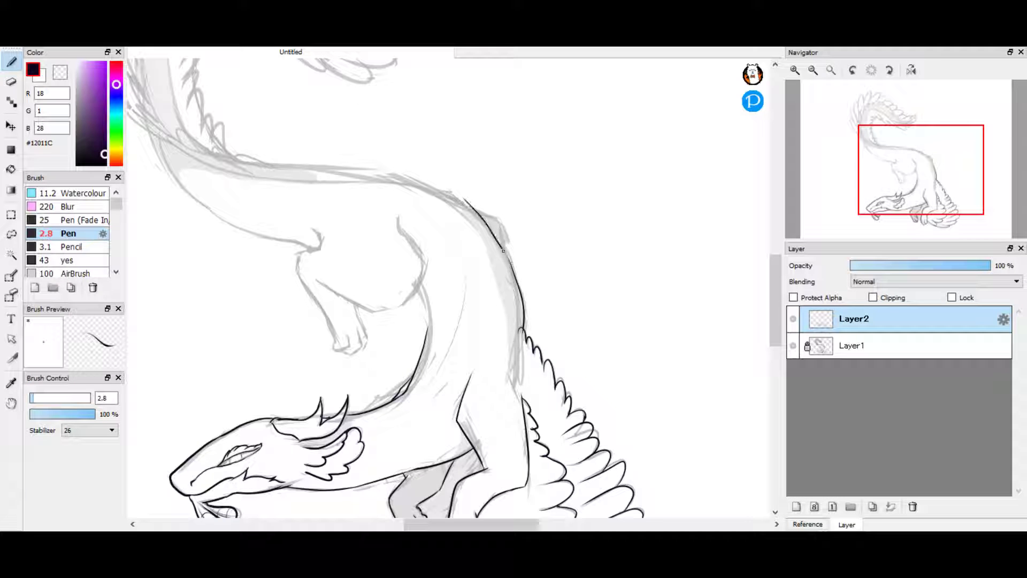
key("e")
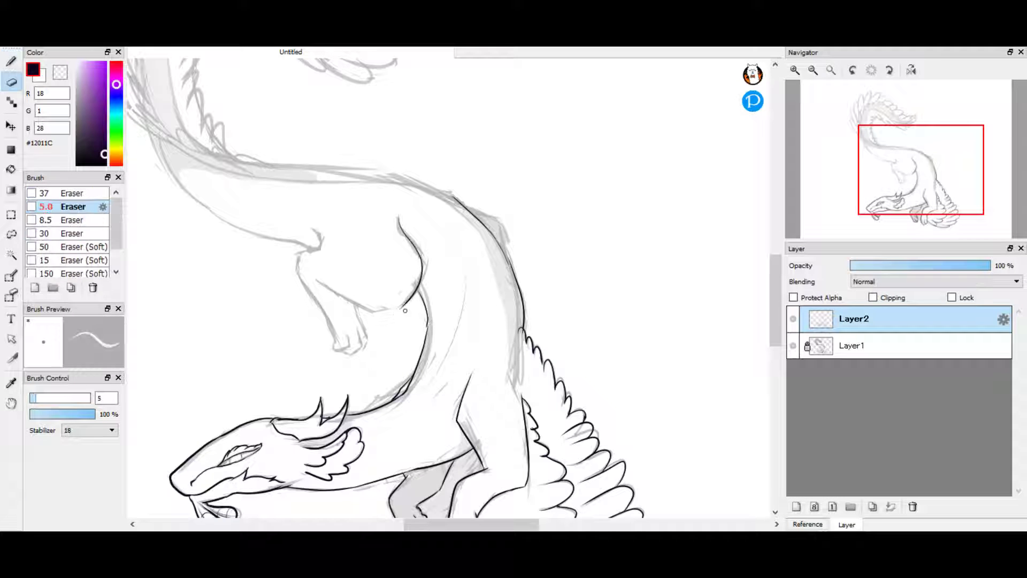
key("b")
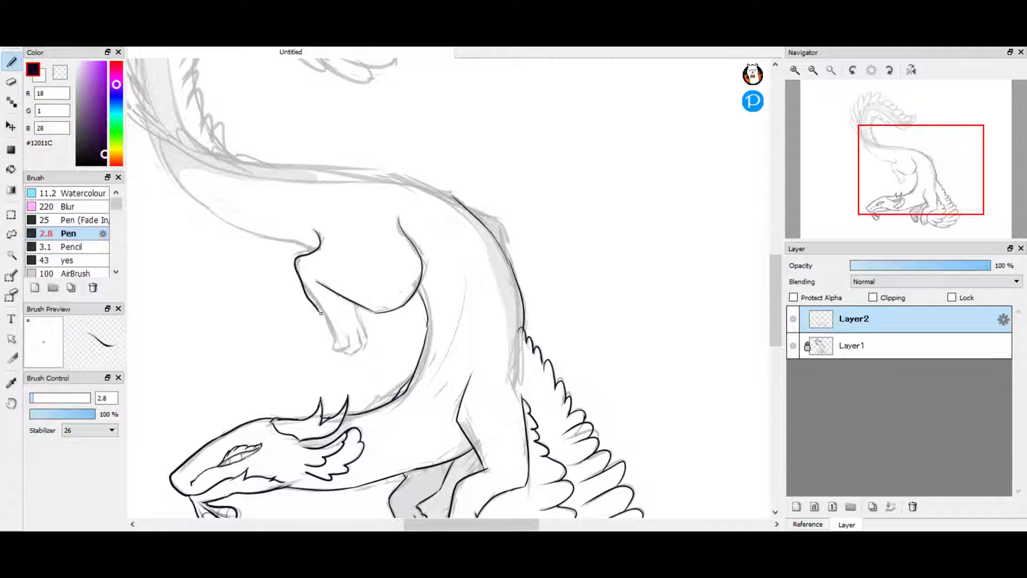
scroll(321, 313, "up", 2)
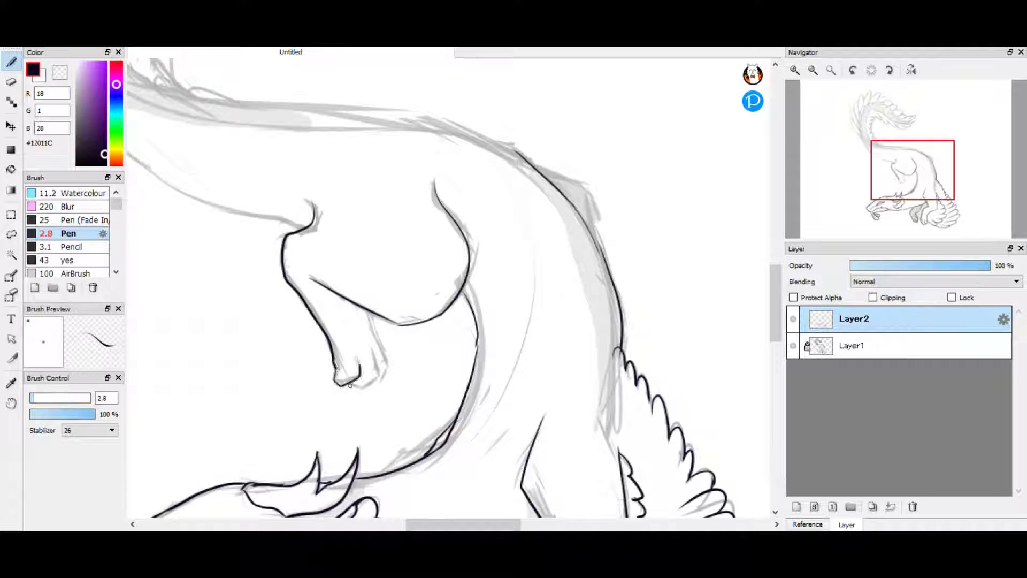
- Ink the pointed bump on the back line, redrawing it with a sharper corner
left_click_drag(464, 525, 496, 525)
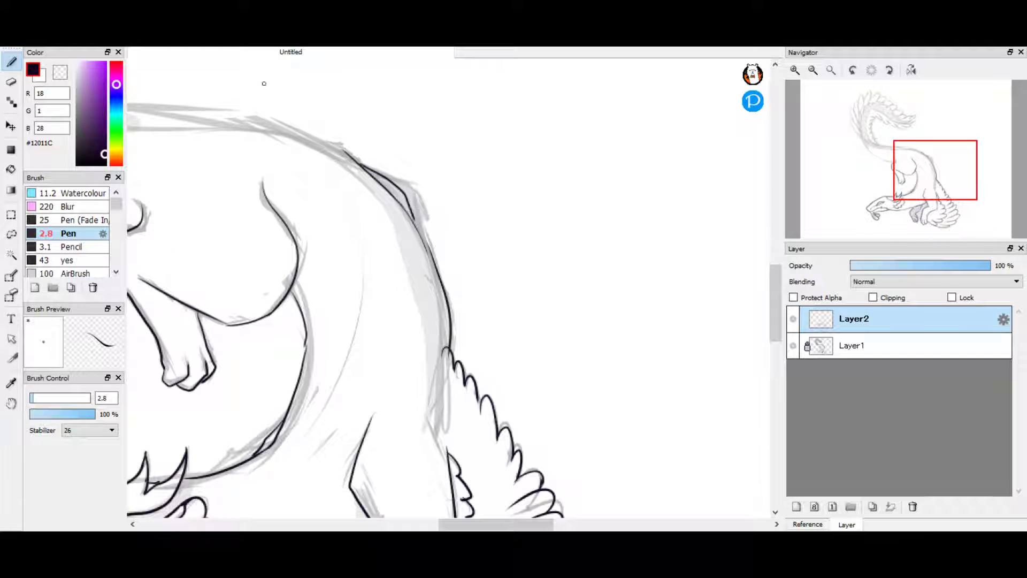
key("ctrl+z")
left_click_drag(347, 151, 402, 186)
- Erase the stray line between the two front paws with the eraser at size 13.6
scroll(415, 209, "down", 5)
scroll(415, 208, "left", 3)
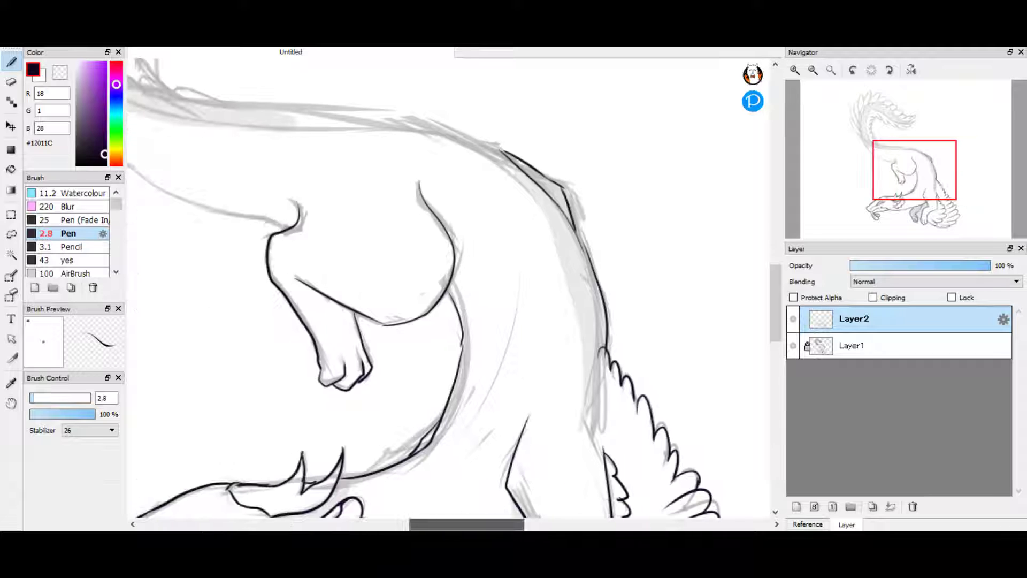
key("e")
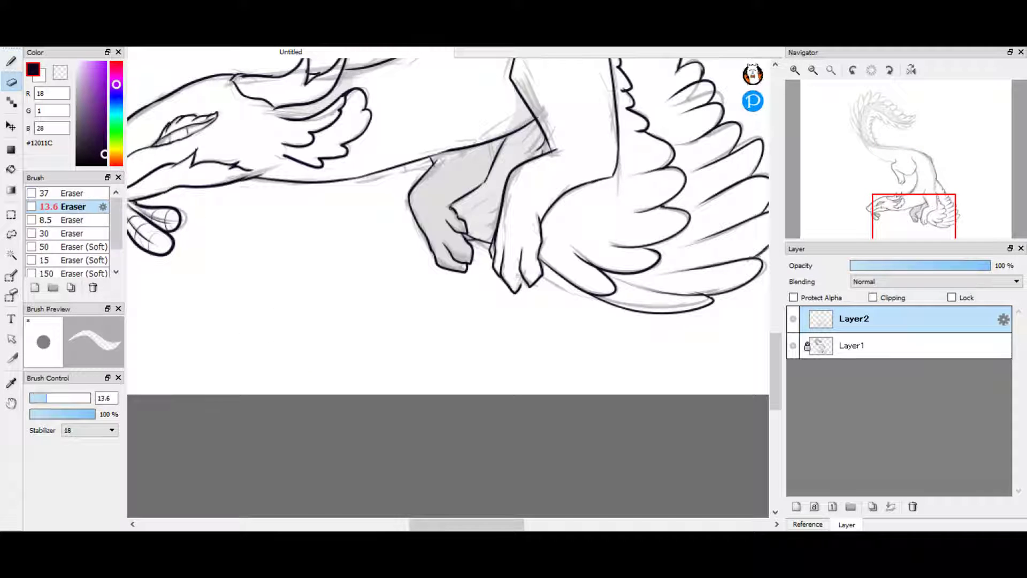
left_click_drag(474, 240, 448, 213)
key("b")
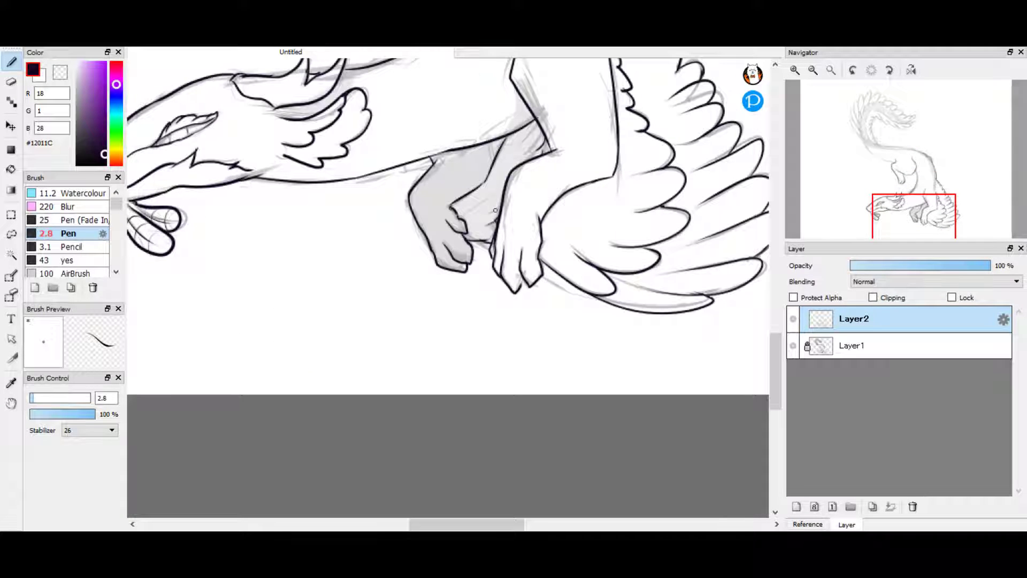
- Extend the inked back line from the pointed bump toward the tail, redrawing the first attempt
scroll(495, 211, "up", 5)
key("End")
key("End")
key("End")
key("End")
left_click_drag(464, 81, 535, 294)
key("ctrl+z")
left_click_drag(488, 151, 533, 296)
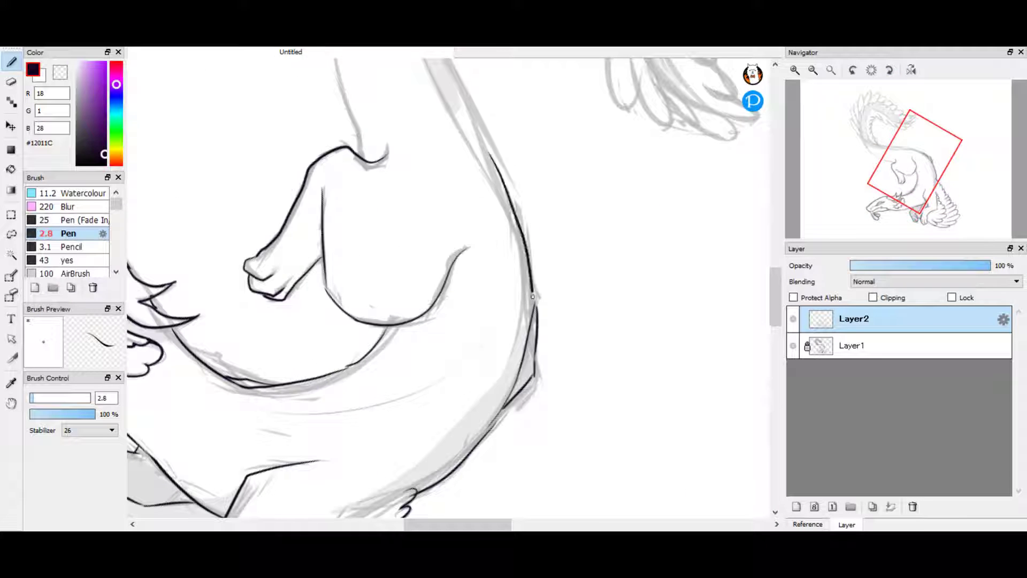
- Ink the tail's underside line up from the raised leg and the first feather where the back meets the tail
key("Home")
key("Home")
scroll(533, 277, "up", 5)
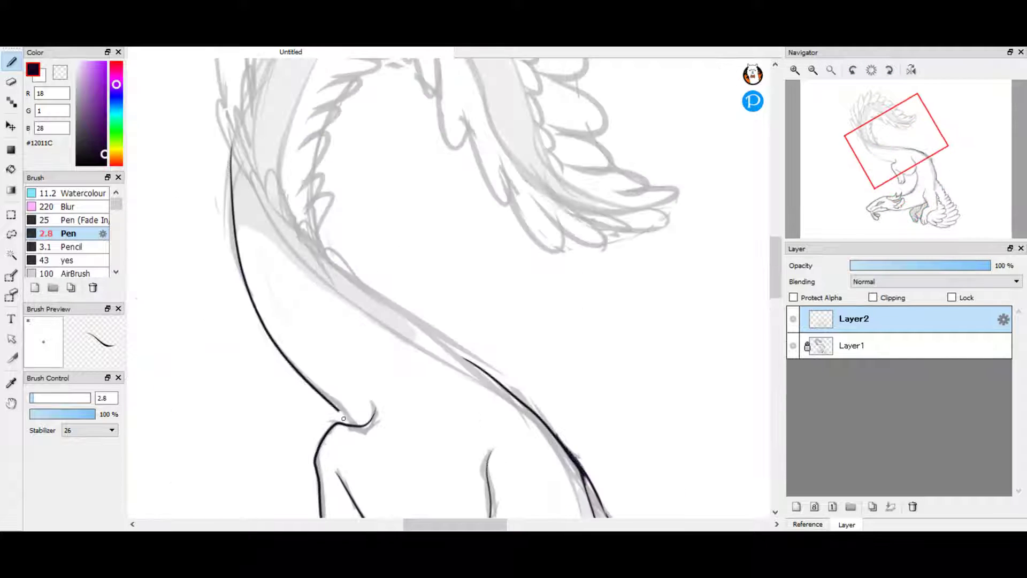
left_click_drag(375, 412, 231, 146)
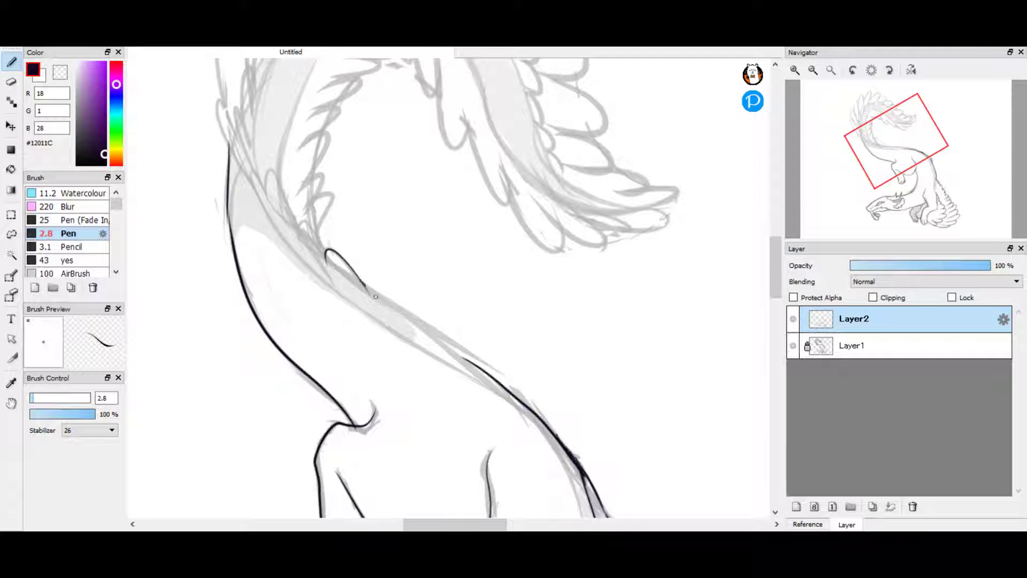
scroll(471, 363, "up", 3)
mouse_move(376, 297)
left_mouse_down()
mouse_move(471, 363)
mouse_move(408, 318)
left_mouse_up()
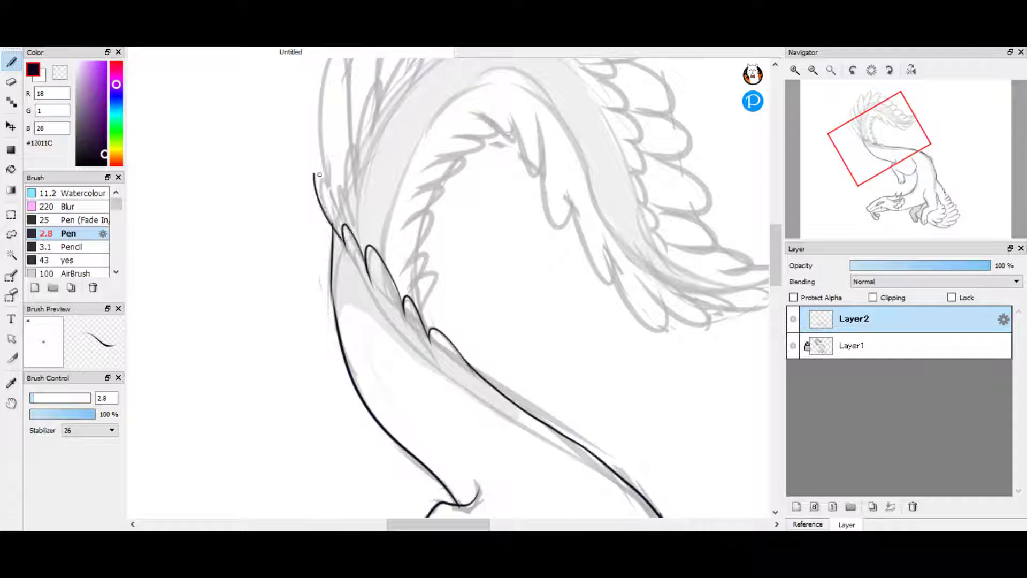
- Ink the overlapping small feathers from the tail base along the tail's outer curve, plus the first long outer feather
left_click_drag(332, 199, 320, 175)
scroll(319, 174, "up", 3)
left_click_drag(348, 396, 340, 247)
mouse_move(356, 431)
left_mouse_down()
mouse_move(353, 339)
mouse_move(382, 279)
left_mouse_up()
mouse_move(386, 329)
left_mouse_down()
mouse_move(428, 229)
mouse_move(377, 318)
left_mouse_up()
key("ctrl+z")
left_click_drag(432, 247, 468, 233)
left_click_drag(469, 233, 530, 217)
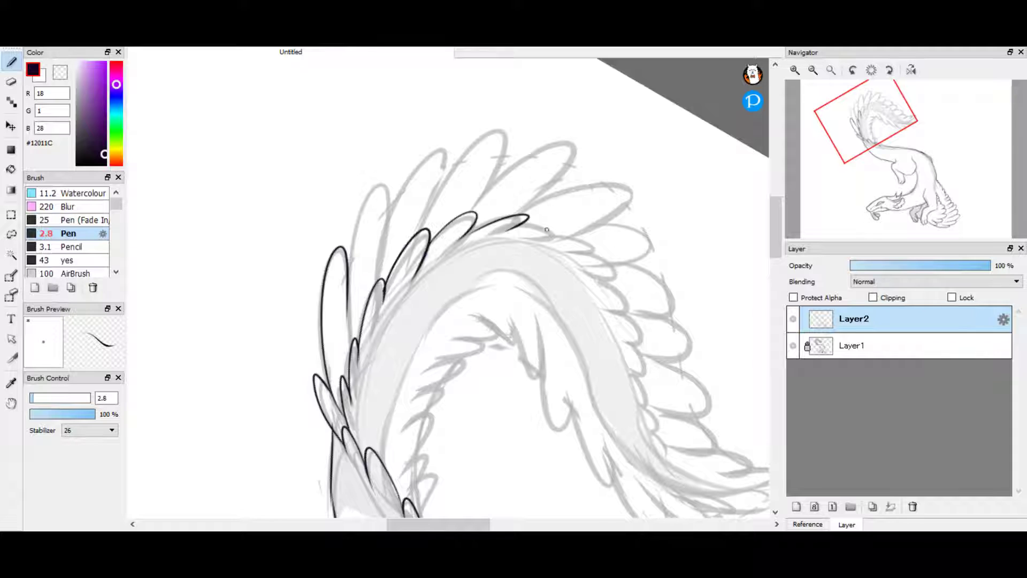
- Ink the remaining long and short outer feathers up to the tail tip, plus the tail's inner contour line
scroll(547, 230, "up", 3)
mouse_move(276, 299)
left_mouse_down()
mouse_move(328, 234)
mouse_move(353, 219)
left_mouse_up()
mouse_move(238, 428)
left_mouse_down()
mouse_move(187, 367)
mouse_move(189, 289)
left_mouse_up()
key("ctrl+z")
mouse_move(201, 369)
left_mouse_down()
mouse_move(184, 298)
mouse_move(241, 367)
mouse_move(285, 186)
mouse_move(331, 156)
mouse_move(377, 161)
left_mouse_up()
scroll(449, 289, "up", 3)
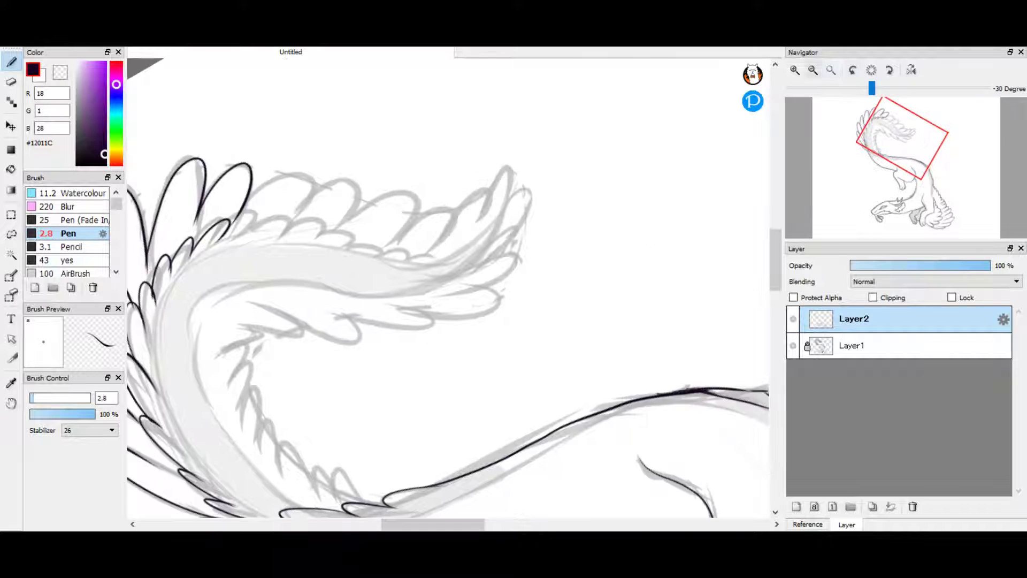
mouse_move(230, 357)
left_mouse_down()
mouse_move(248, 333)
mouse_move(340, 301)
left_mouse_up()
mouse_move(248, 332)
left_mouse_down()
mouse_move(325, 276)
mouse_move(444, 214)
left_mouse_up()
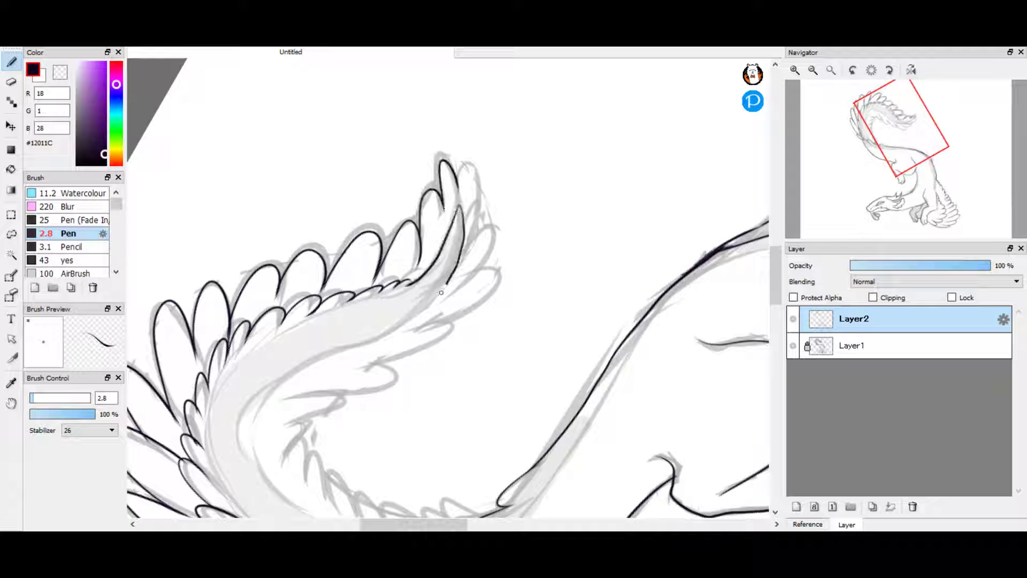
scroll(441, 292, "down", 4)
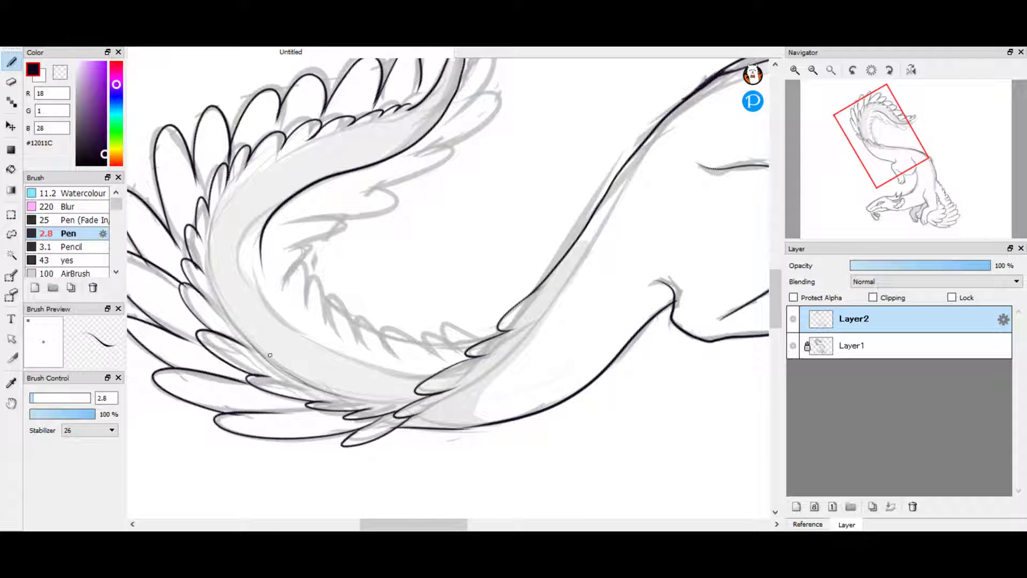
- Lasso the tail's inner contour line and adjust its position over the sketch with a transform
scroll(270, 355, "up", 2)
key("l")
left_click_drag(332, 150, 342, 161)
key("ctrl+t")
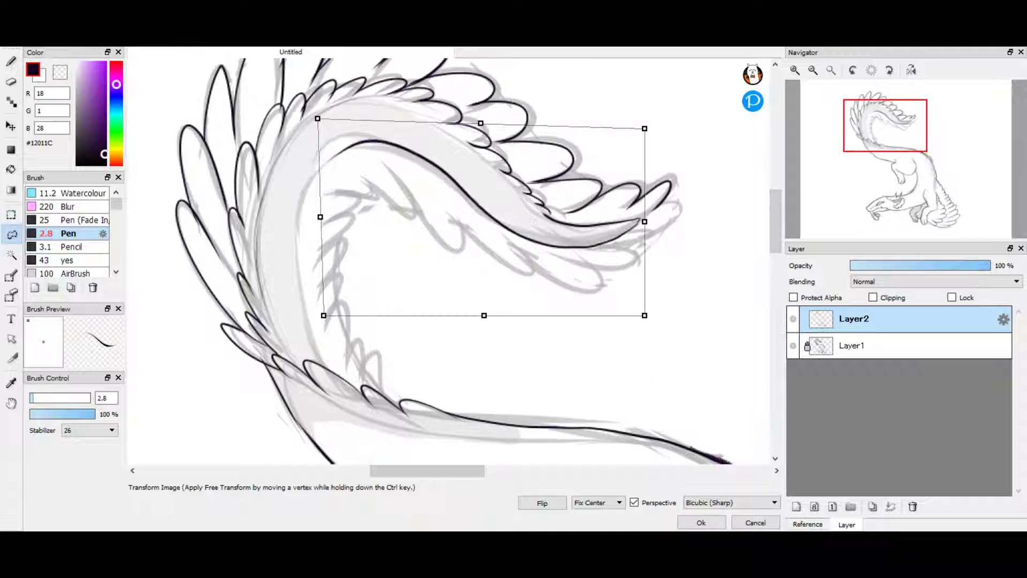
key("Return")
key("b")
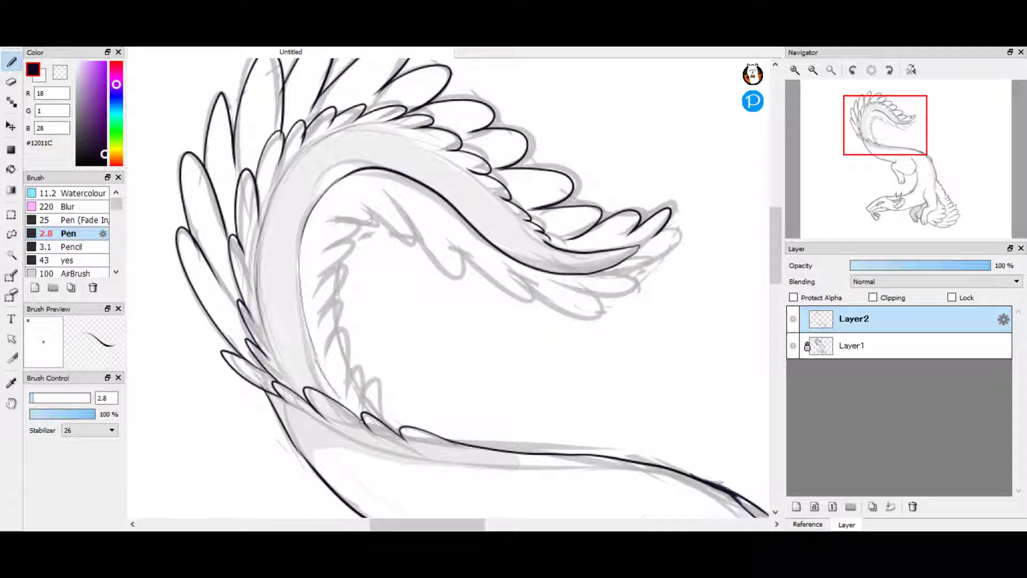
- Ink the small feathers along the tail's inner curve from the base, erasing overlapping strokes at the bend
left_click_drag(373, 420, 338, 374)
mouse_move(324, 313)
left_mouse_down()
mouse_move(320, 349)
mouse_move(312, 254)
mouse_move(329, 236)
left_mouse_up()
left_click_drag(327, 377, 347, 321)
left_click_drag(359, 390, 373, 352)
key("ctrl+z")
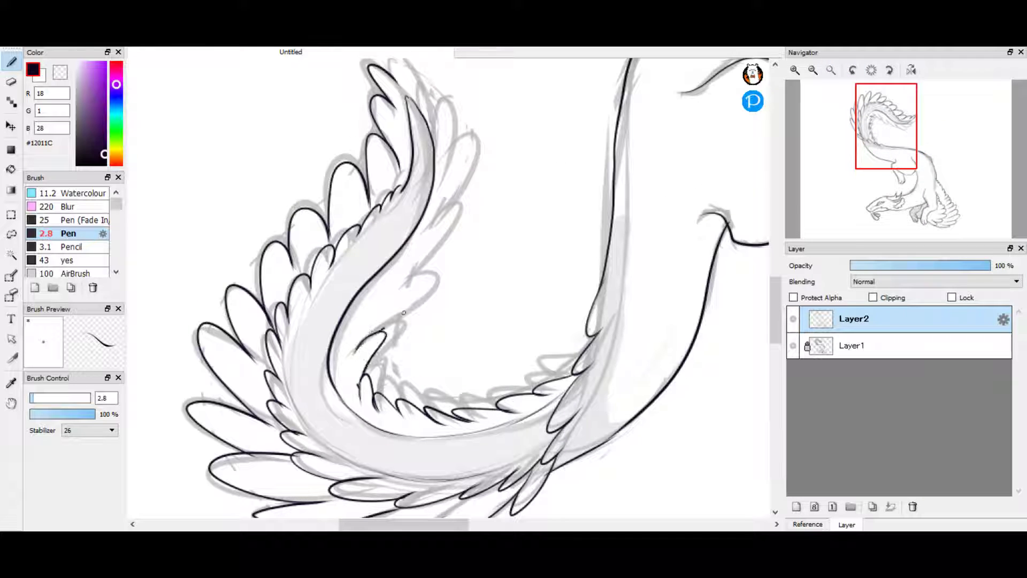
left_click_drag(374, 309, 383, 354)
key("e")
left_click_drag(374, 401, 369, 390)
key("p")
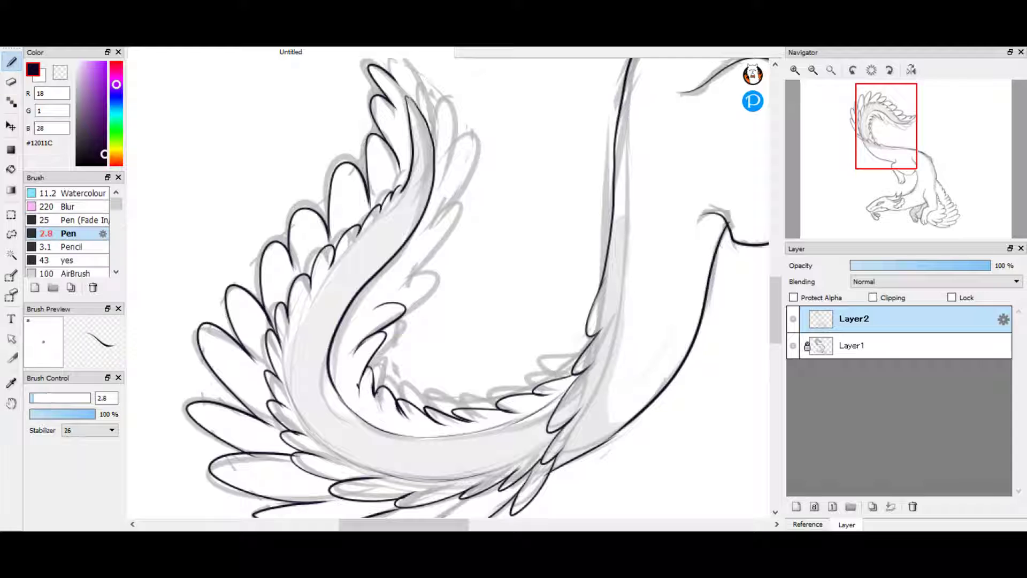
- Ink the longer feathers along the inner side of the tail from the bend to the tip
key("Delete")
key("Delete")
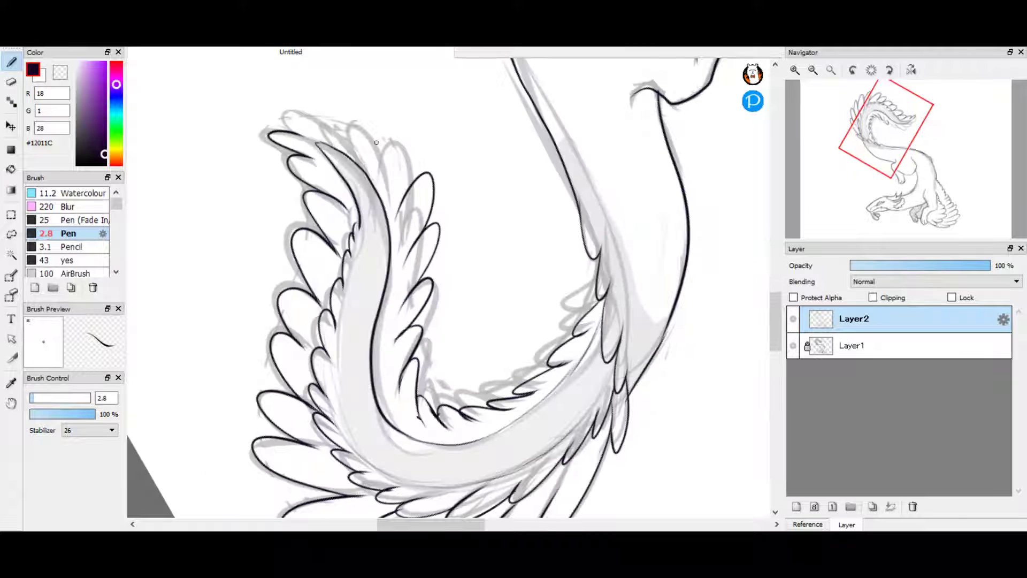
key("End")
key("End")
key("End")
key("End")
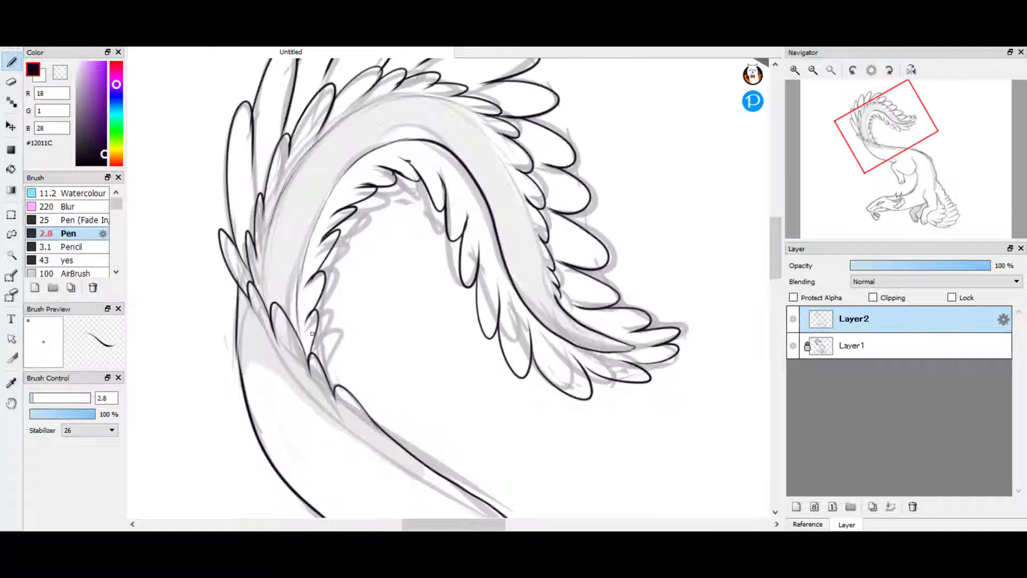
- Lasso and transform the small inner feathers near the tail base, and erase the pieces that do not fit
key("l")
key("ctrl+t")
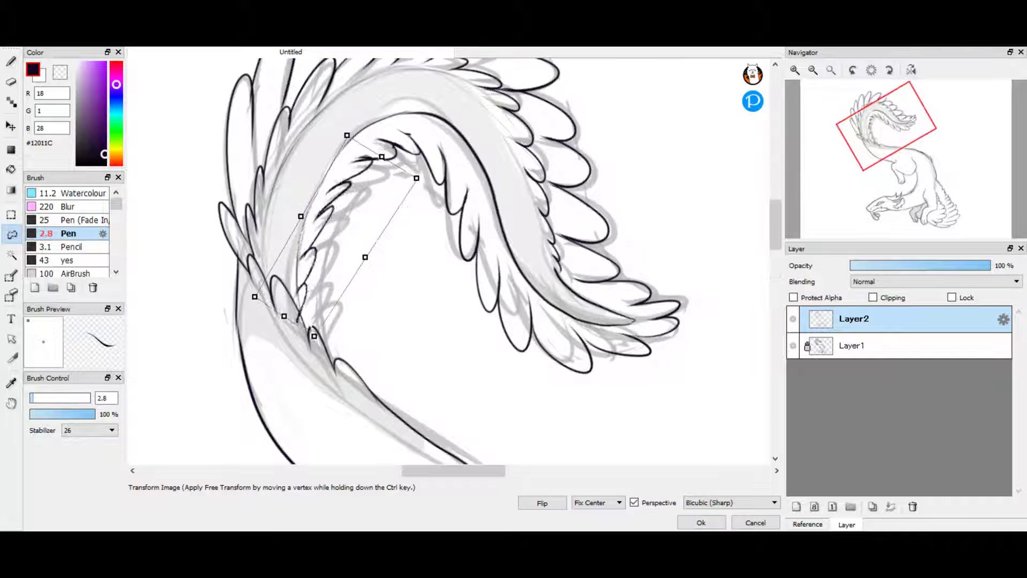
key("Return")
key("e")
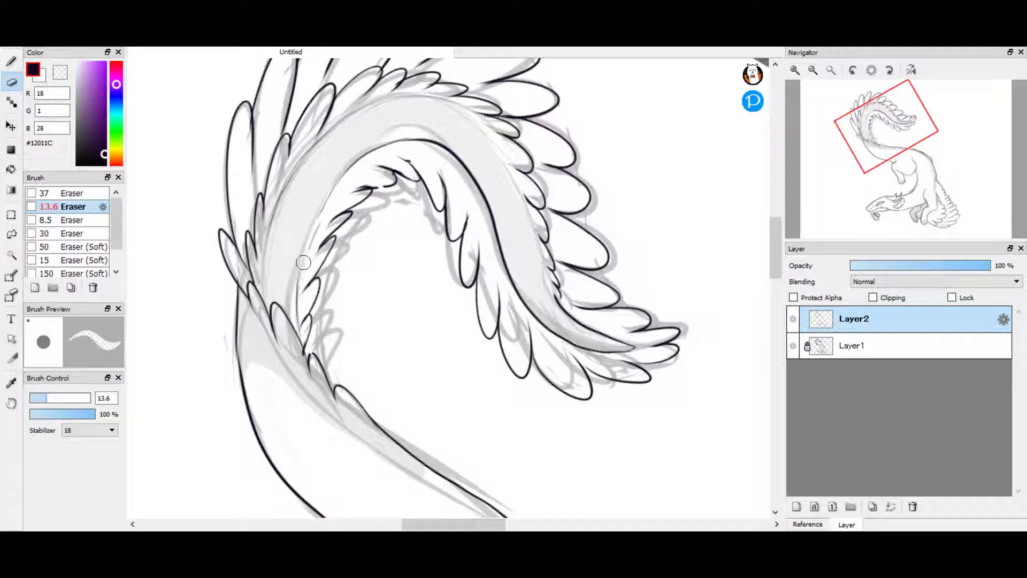
key("b")
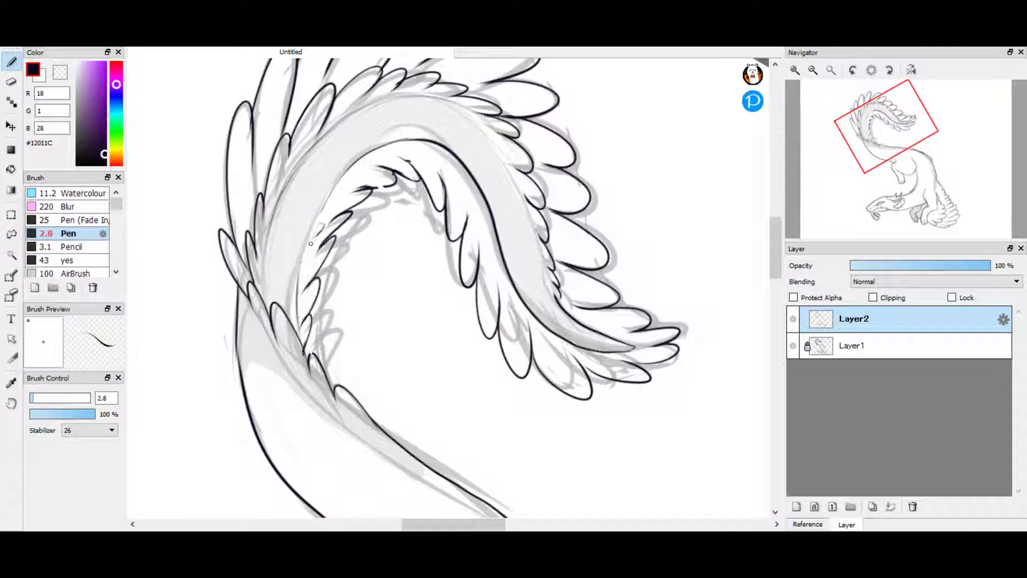
- Redraw the small feathers along the inner curve between the bend and the tail base
key("Delete")
key("Delete")
key("Delete")
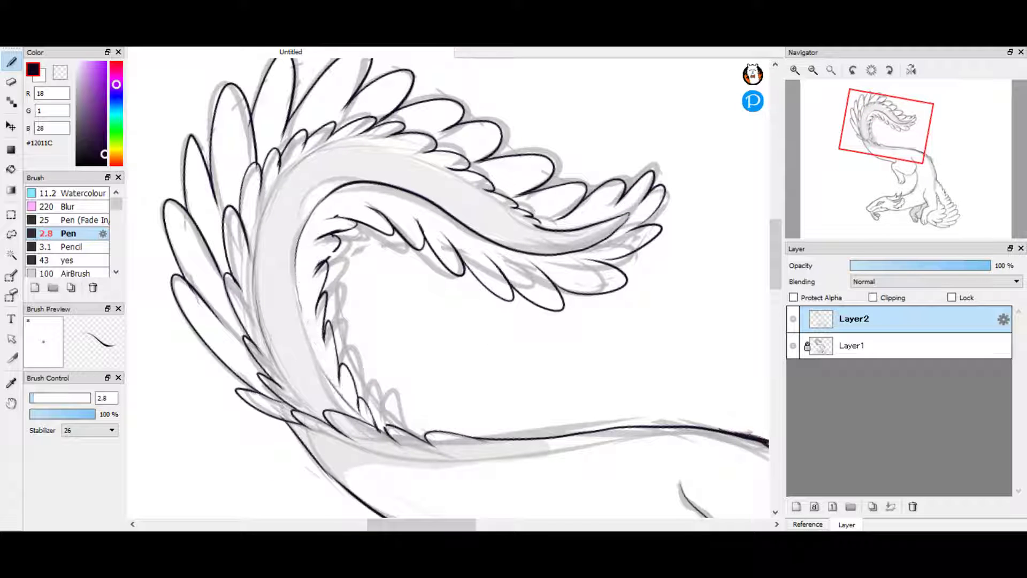
left_click_drag(329, 258, 321, 351)
- Reset the canvas rotation and hide the Layer1 sketch to check the line art around the tail
left_click(872, 70)
left_click(831, 70)
left_click(793, 346)
left_click(795, 70)
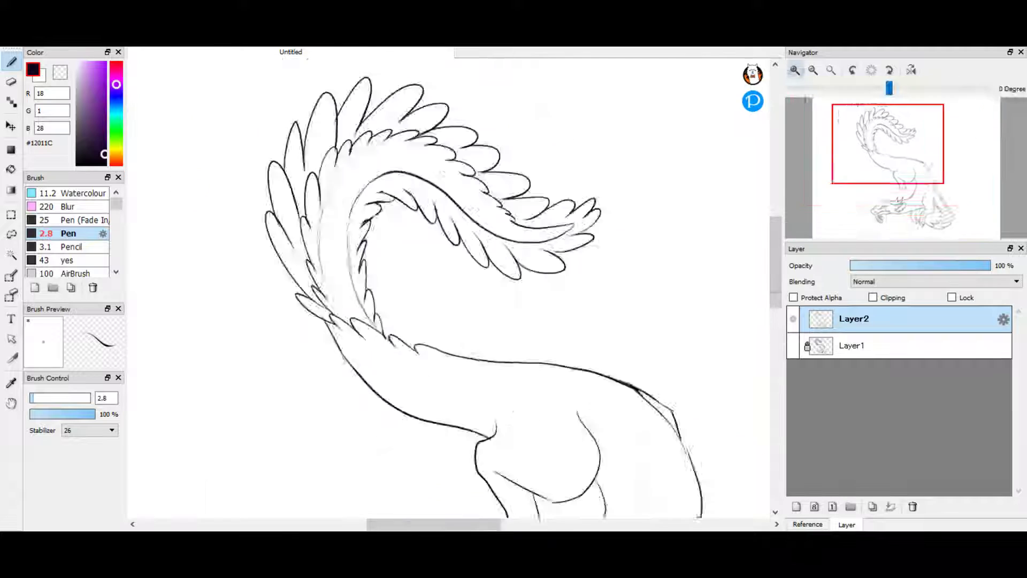
left_click(795, 70)
key("e")
key("b")
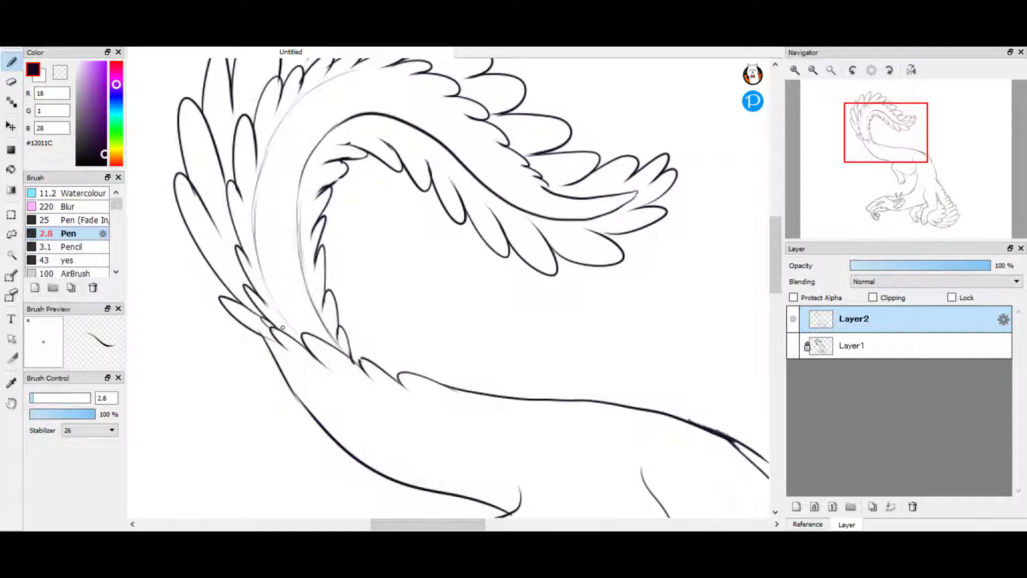
- Thin and break up the tail's inner contour line at the bend with the eraser at size 6.1
key("e")
scroll(275, 254, "up", 2)
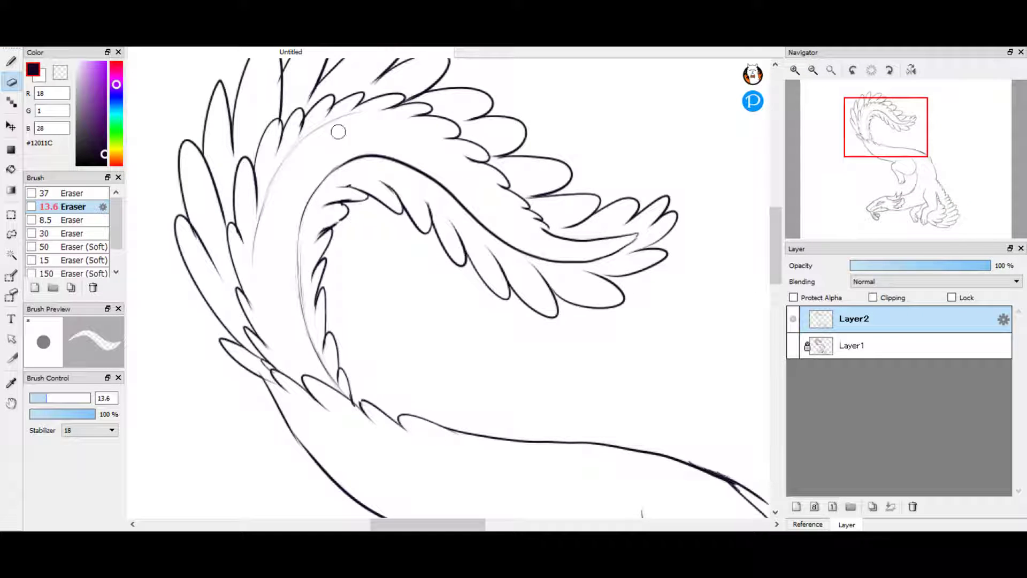
left_click_drag(299, 252, 302, 305)
key("ctrl+Left")
key("bracketleft")
key("bracketleft")
key("bracketleft")
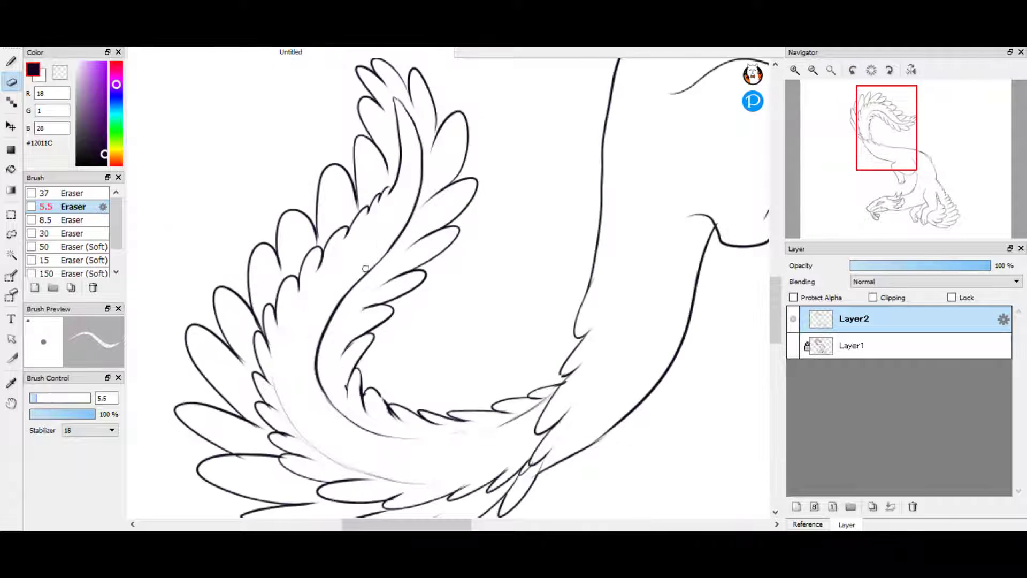
key("bracketright")
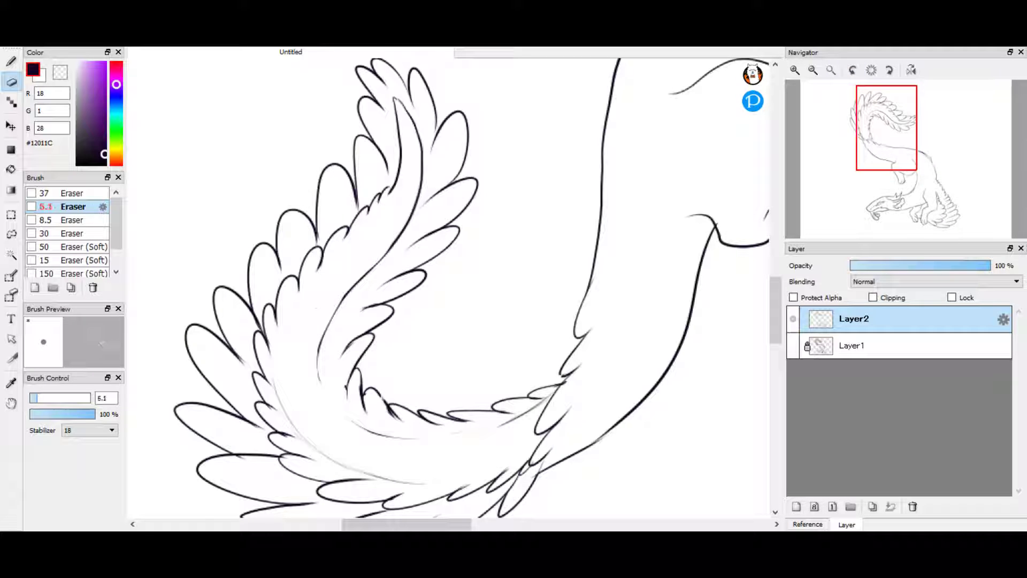
- Fade the tail's inner contour line toward the tip with a reduced-size soft eraser
left_click(70, 246)
key("bracketleft")
key("bracketleft")
left_click_drag(415, 181, 399, 251)
key("b")
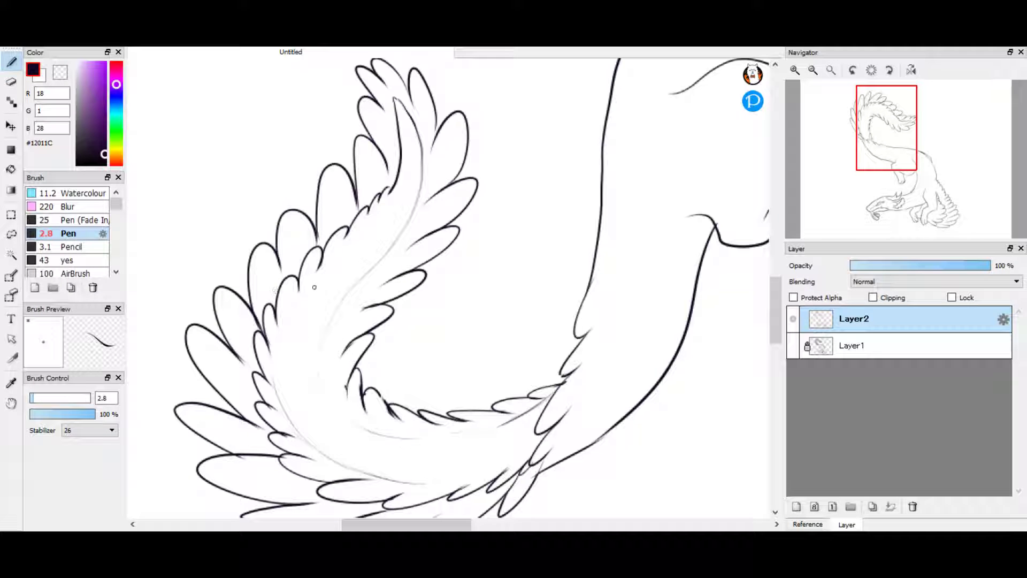
- Lasso the small outer feathers just above the tail base, reposition them with a transform, and deselect
key("ctrl+Right")
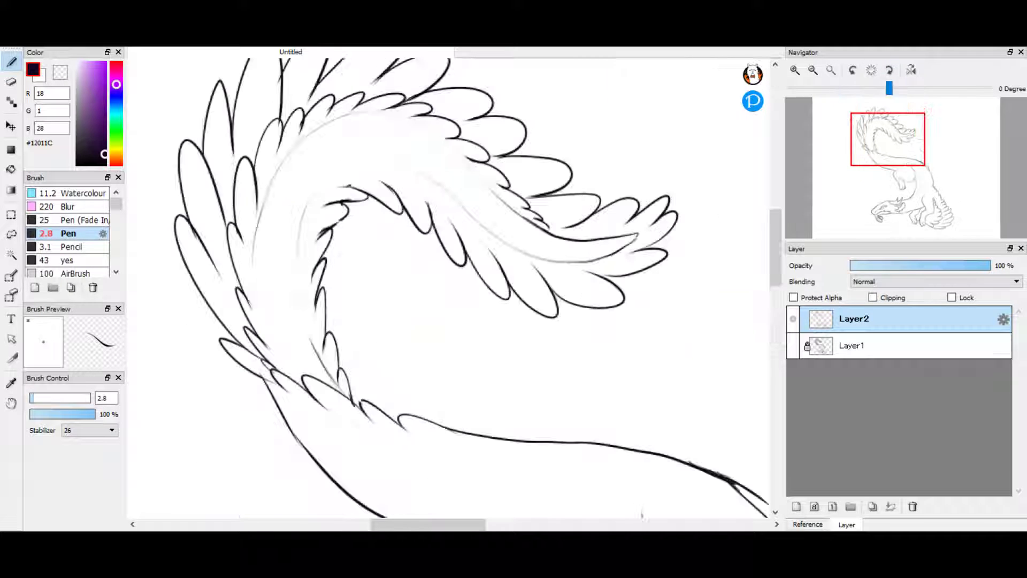
key("l")
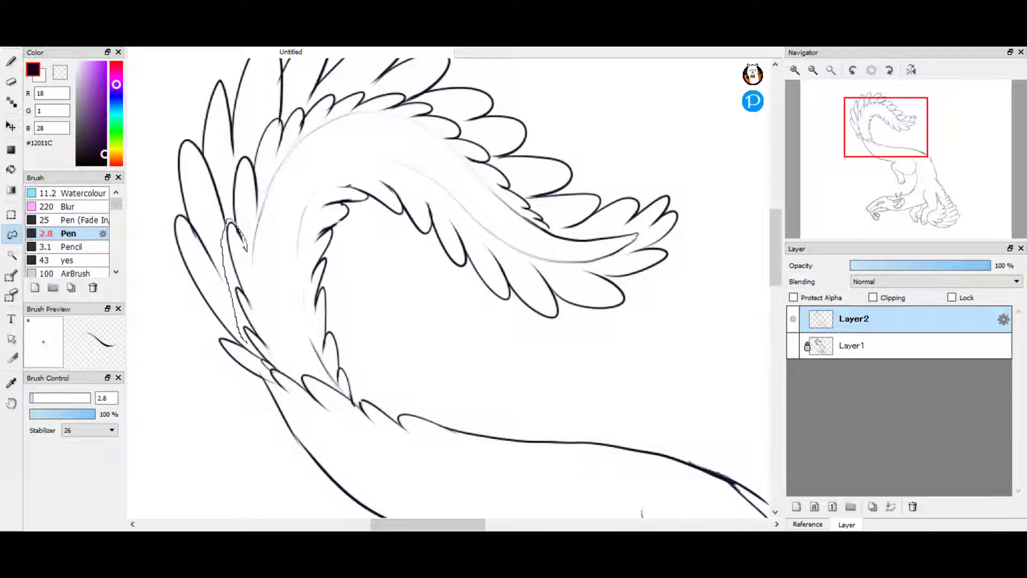
key("ctrl+t")
key("Return")
key("ctrl+d")
key("b")
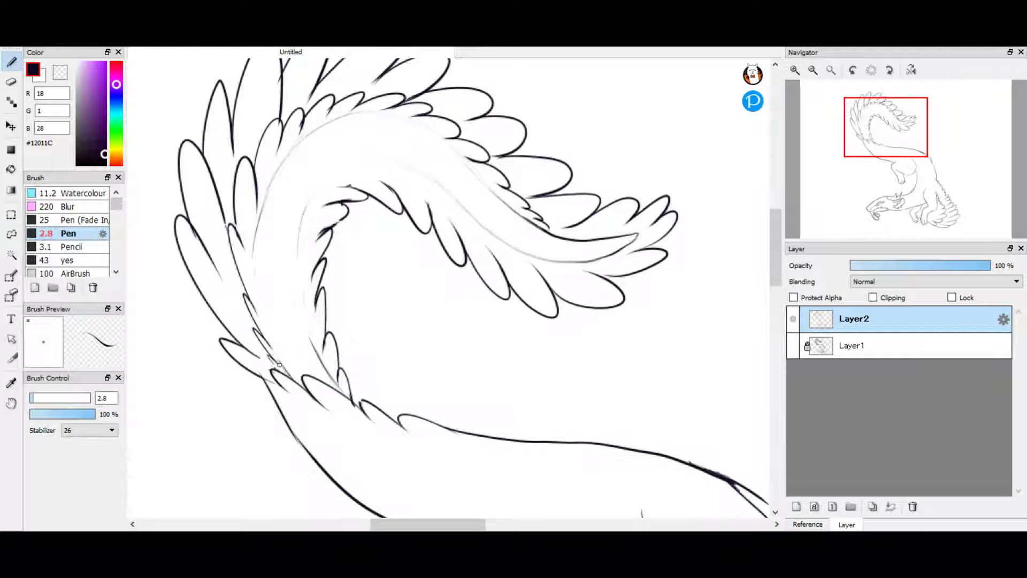
- Add a row of fine feather tips below the tail-base feathers and blend them into the back line by erasing and redrawing
scroll(278, 365, "down", 4)
scroll(298, 352, "up", 5)
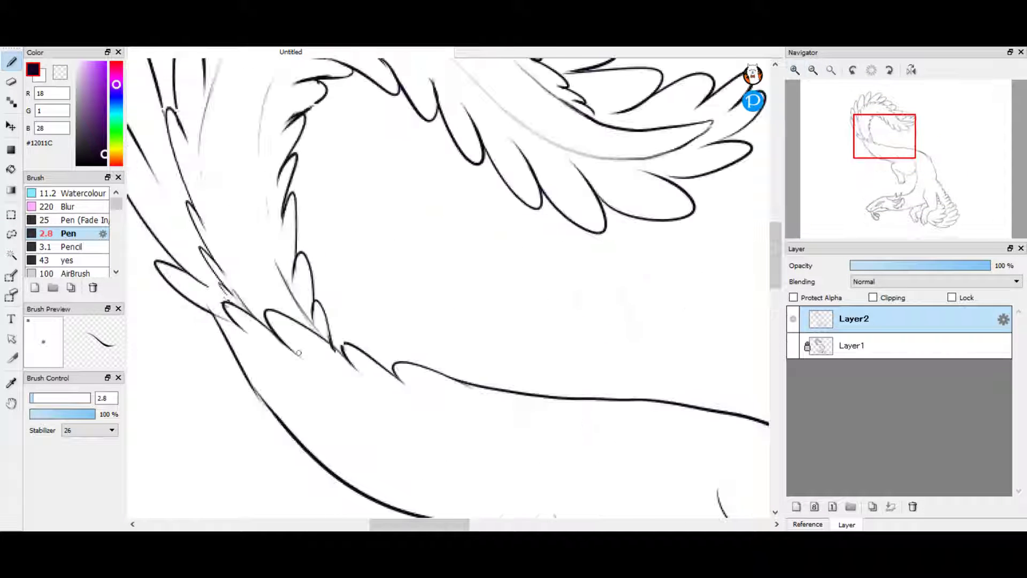
key("e")
left_click_drag(498, 391, 467, 388)
key("b")
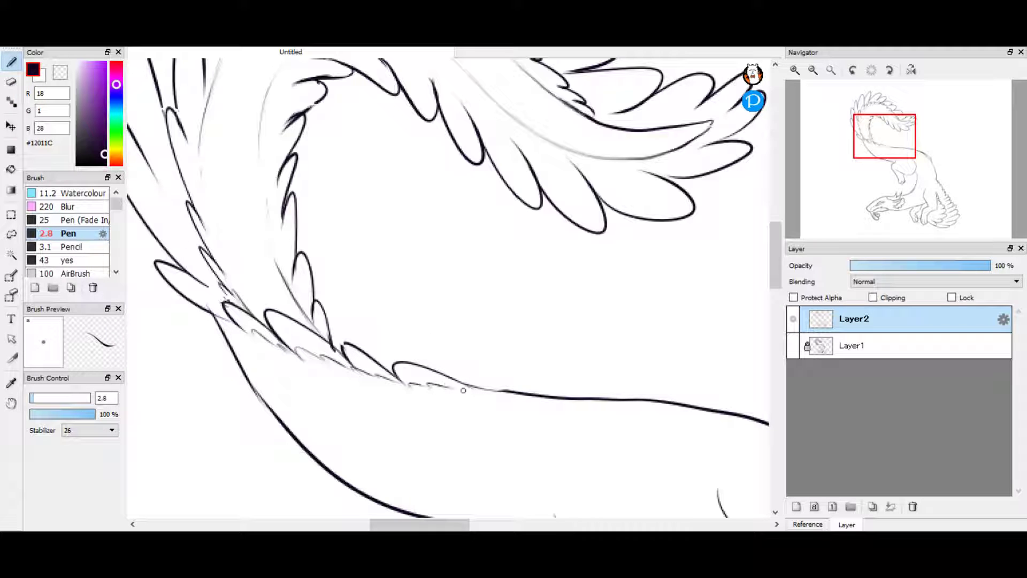
key("e")
key("b")
left_click_drag(492, 391, 535, 398)
key("e")
- Lasso the faint body contour between the chest and back and reshape it with a transform
left_click(831, 70)
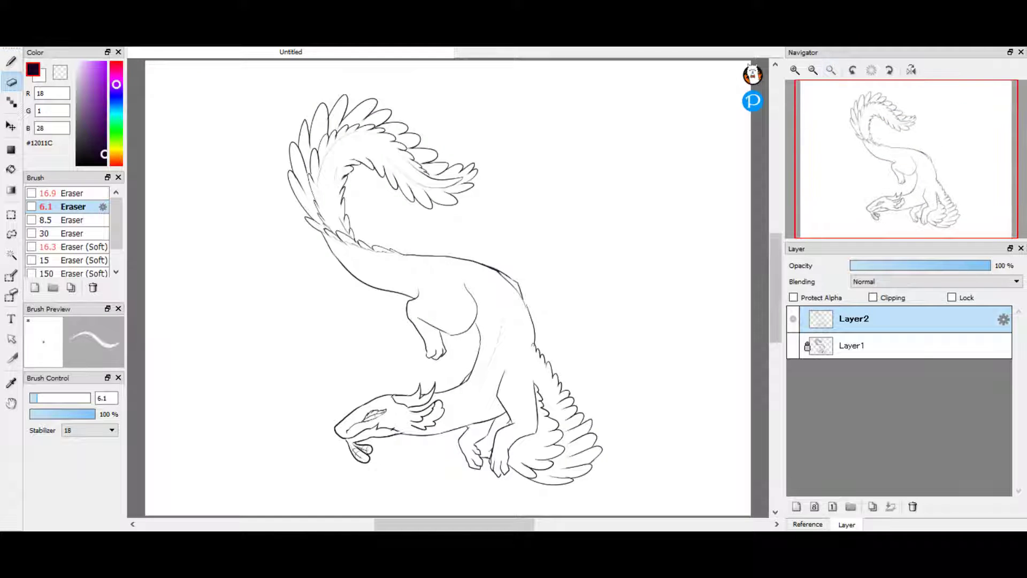
key("ctrl+plus")
key("l")
left_click_drag(412, 152, 428, 134)
key("ctrl+t")
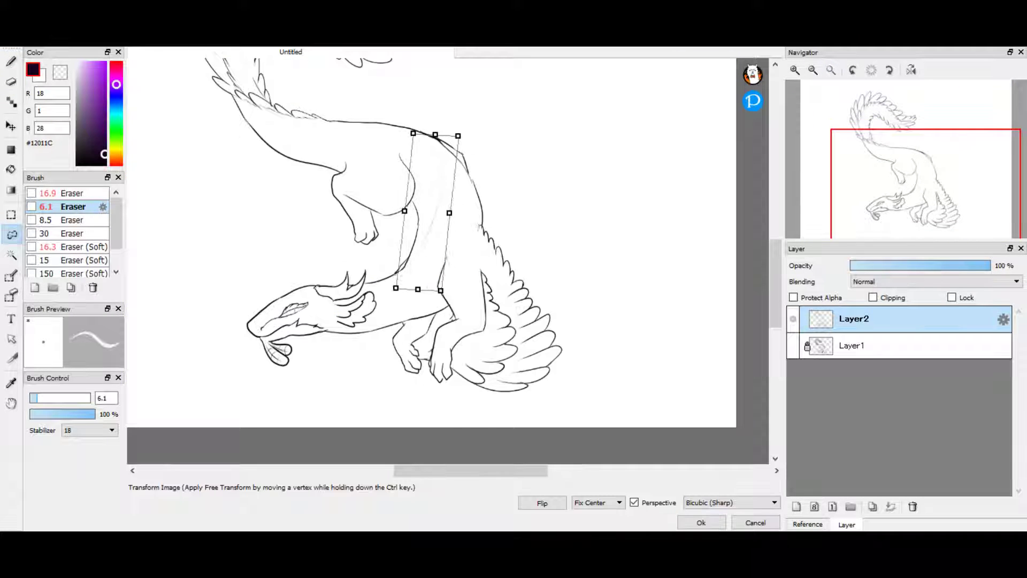
left_click_drag(410, 284, 396, 291)
left_click(702, 523)
key("b")
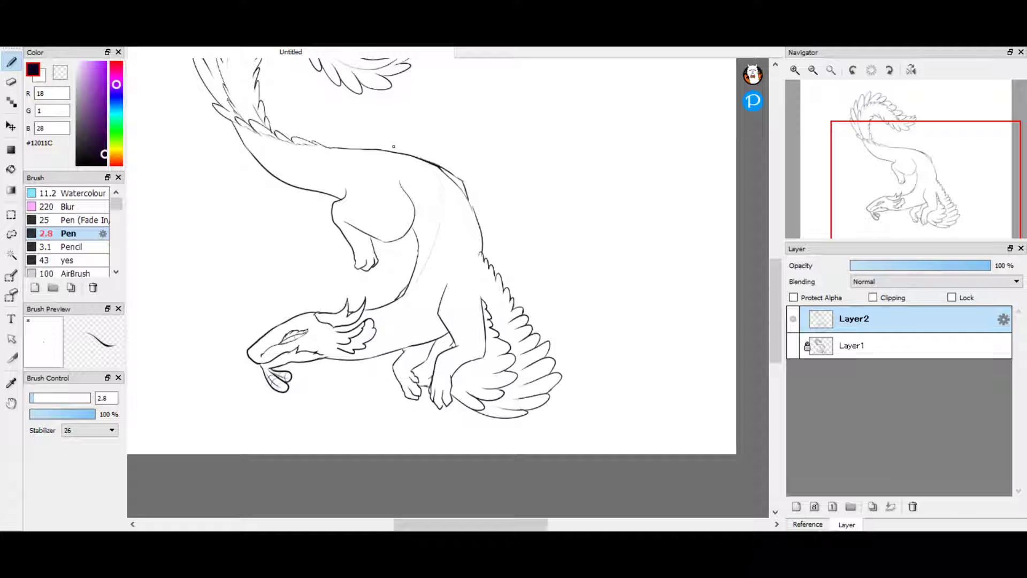
- Lasso the two chin feathers under the snout and make them narrower with a transform
scroll(479, 179, "up", 3)
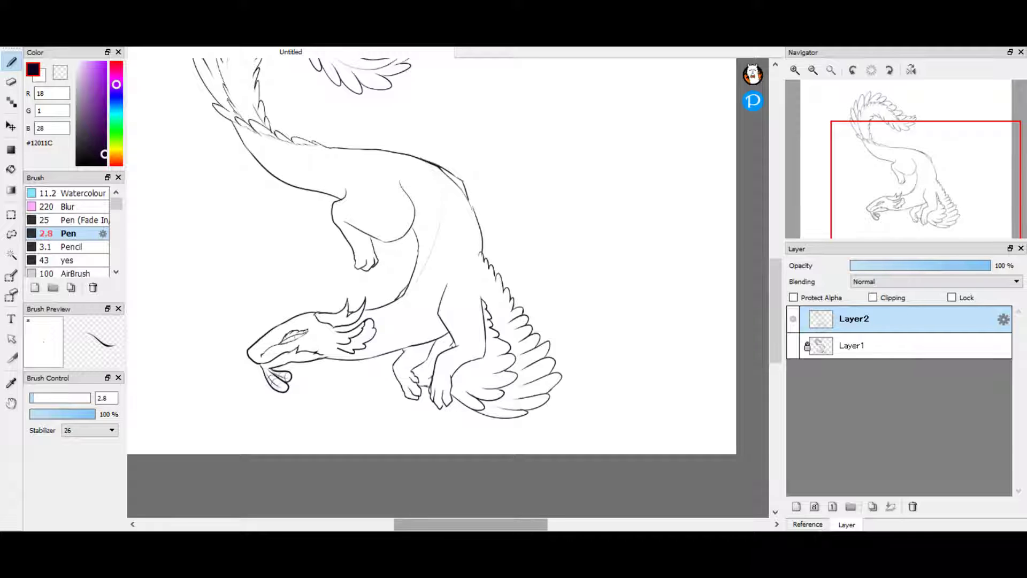
key("ctrl+plus")
key("l")
left_click_drag(232, 322, 257, 323)
key("ctrl+t")
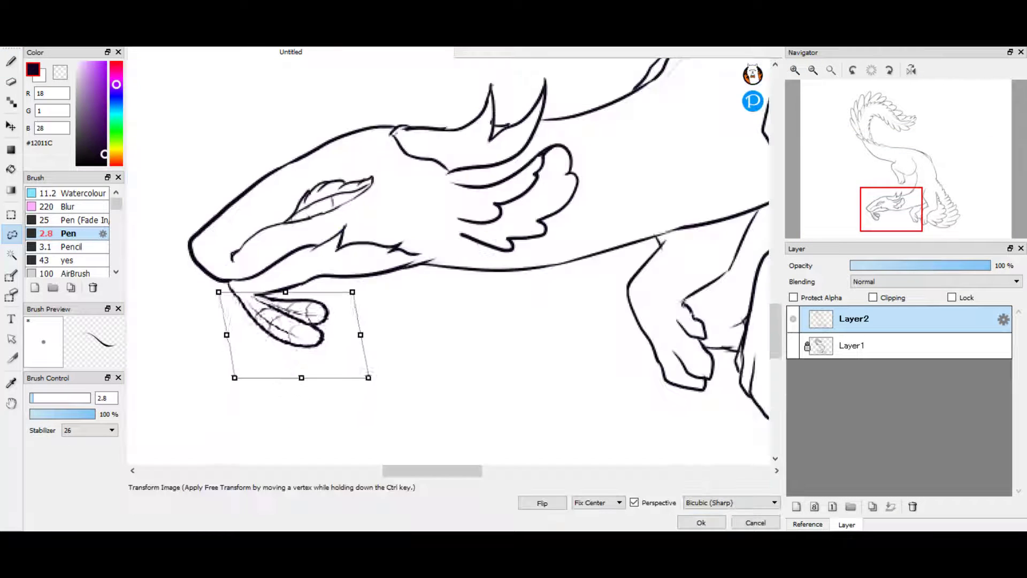
left_click_drag(368, 379, 355, 383)
key("Return")
- Apply the chin-feather transform and ink small secondary spikes behind the head horns, cleaning up with the eraser
key("b")
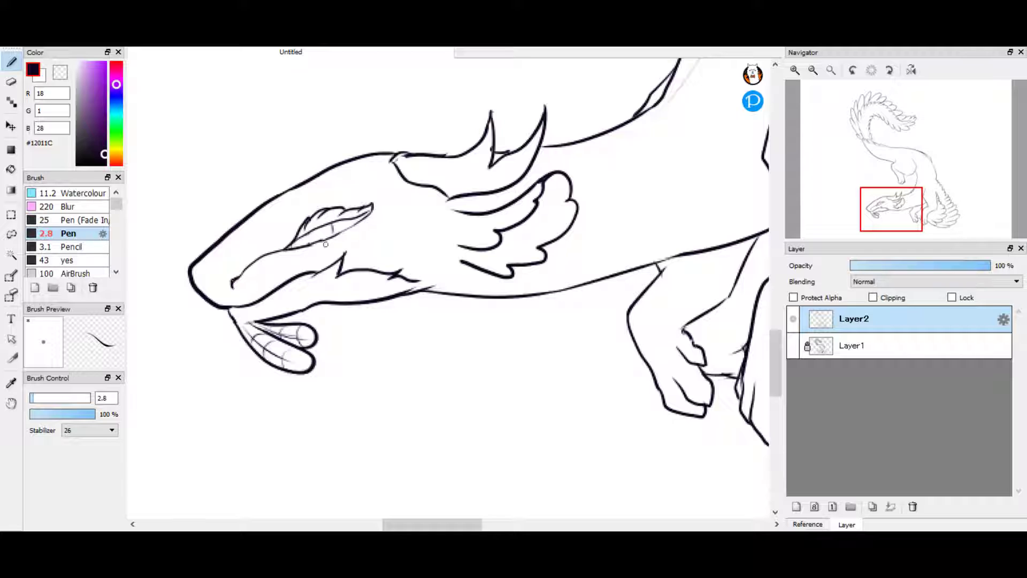
key("e")
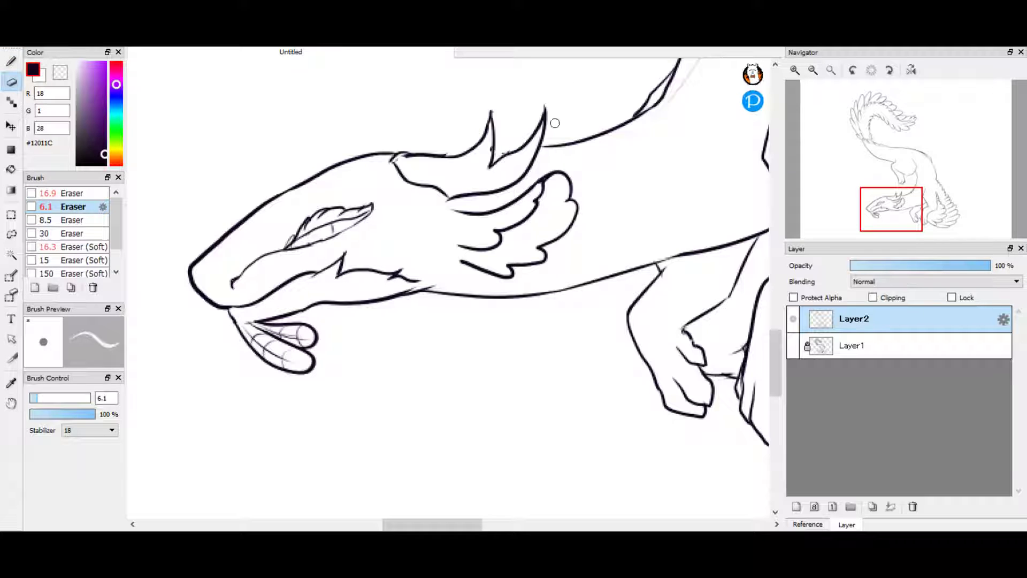
key("b")
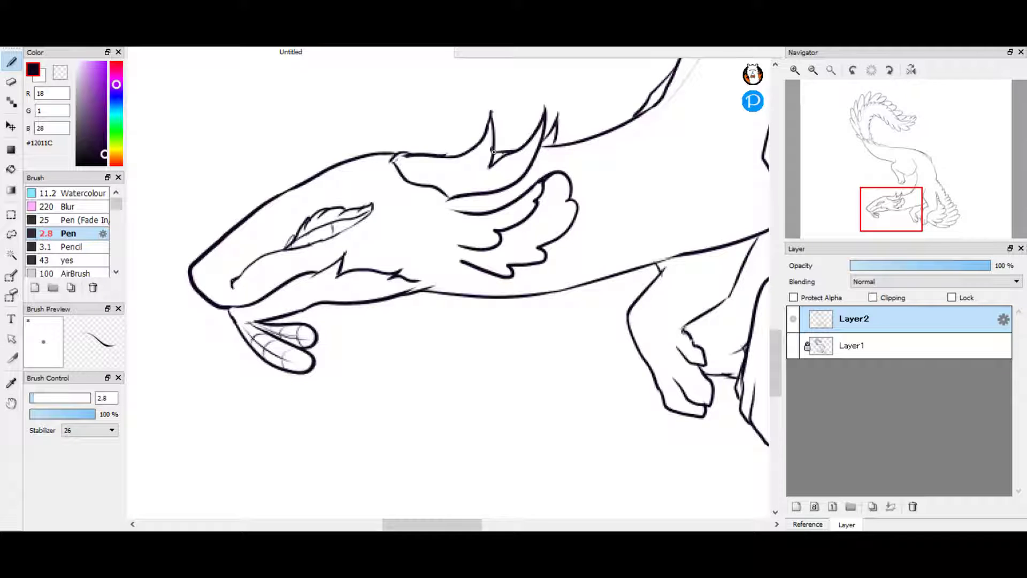
- Create a new layer between Layer2 and Layer1 and choose the "yes" brush for the base colour
key("ctrl+minus")
key("ctrl+shift+n")
key("ctrl+plus")
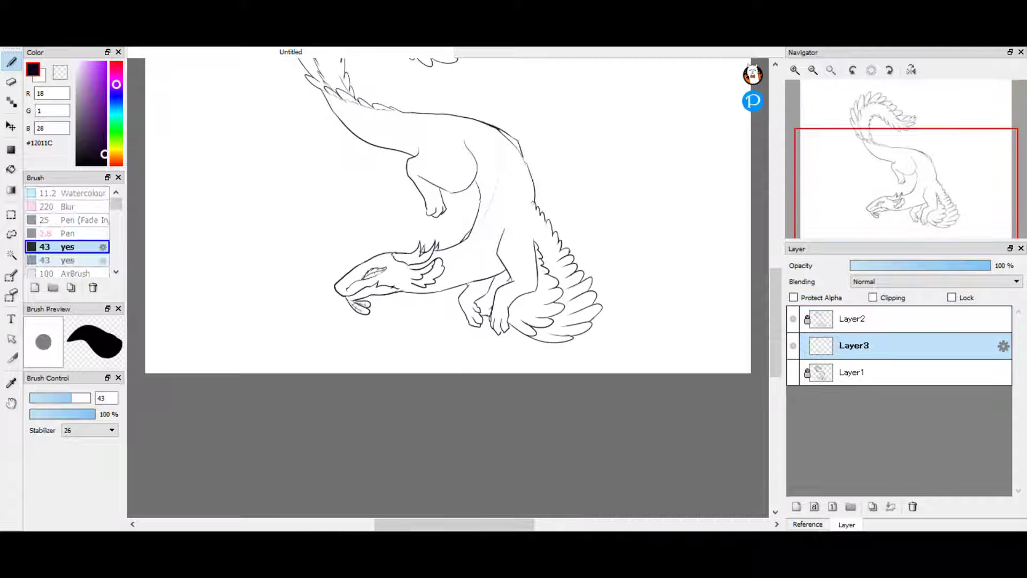
left_click(59, 247)
key("ctrl+plus")
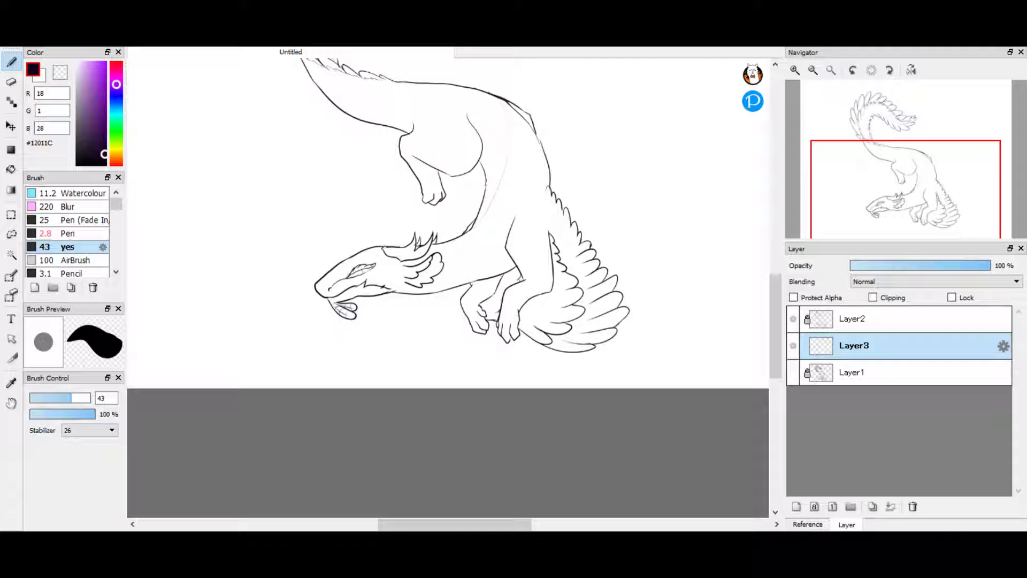
- Block in the chest and head on Layer3 with dark grey #555555, trimming the overshoot around the snout
left_click_drag(487, 257, 532, 209)
key("ctrl+plus")
key("ctrl+plus")
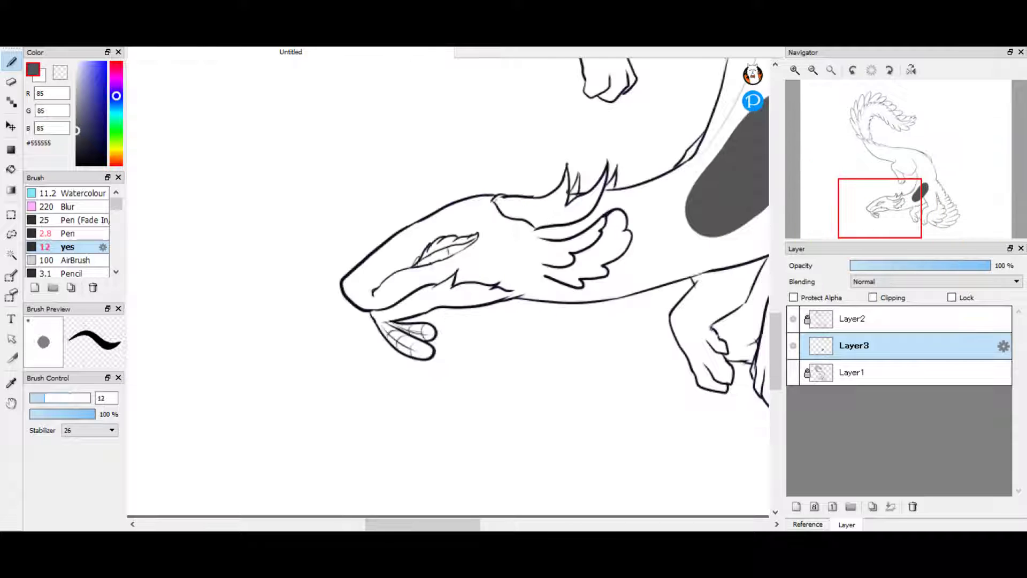
mouse_move(514, 246)
left_mouse_down()
mouse_move(583, 260)
mouse_move(395, 271)
mouse_move(493, 277)
mouse_move(489, 207)
mouse_move(386, 252)
mouse_move(393, 287)
mouse_move(375, 302)
left_mouse_up()
key("bracketleft")
key("e")
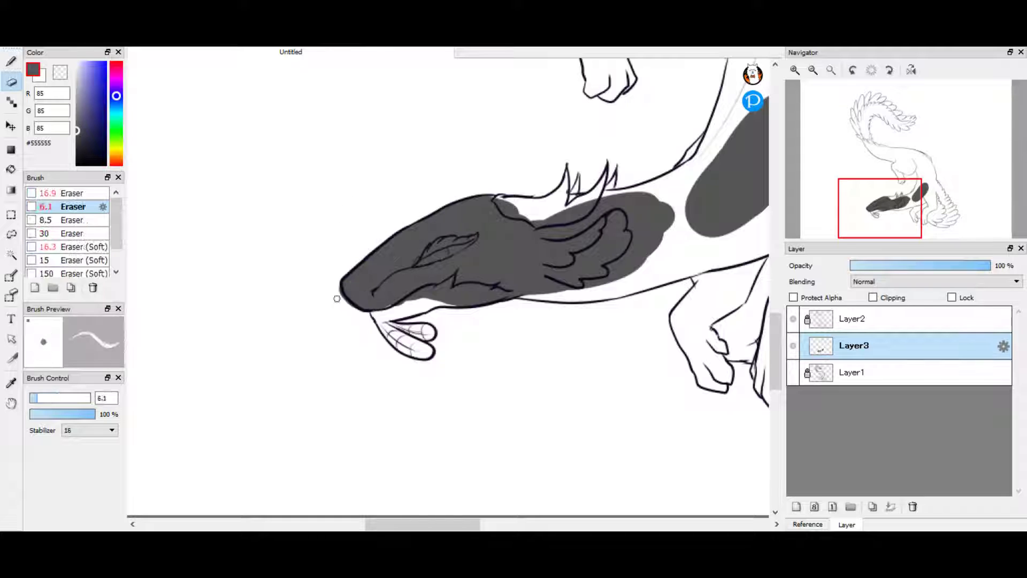
key("ctrl+plus")
key("e")
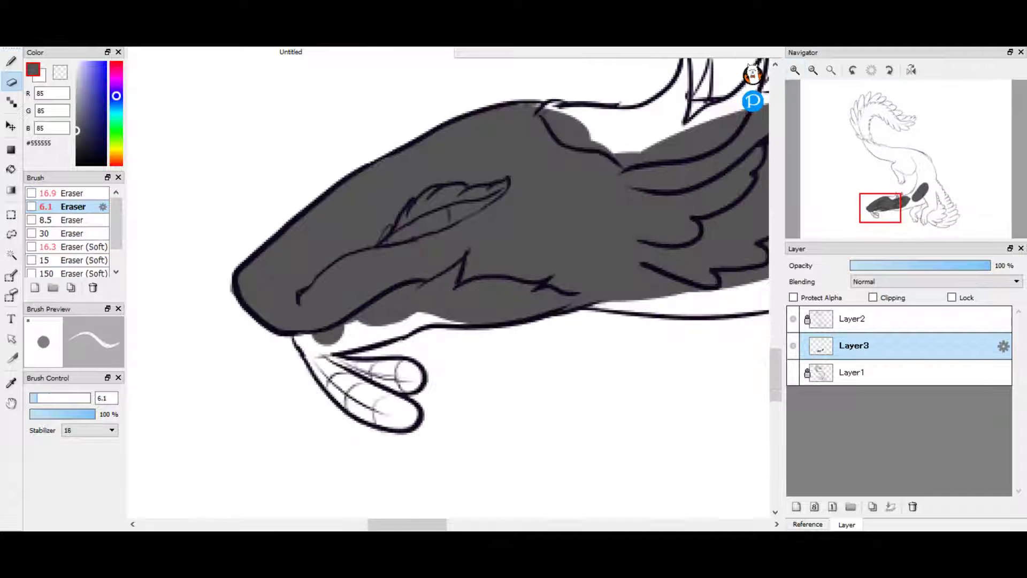
- Paint the lower jaw and the two chin feathers with the dark grey base
key("b")
mouse_move(295, 336)
left_mouse_down()
mouse_move(358, 403)
mouse_move(339, 395)
mouse_move(405, 409)
mouse_move(381, 414)
mouse_move(346, 368)
mouse_move(388, 374)
mouse_move(305, 351)
left_mouse_up()
left_click_drag(433, 312, 343, 334)
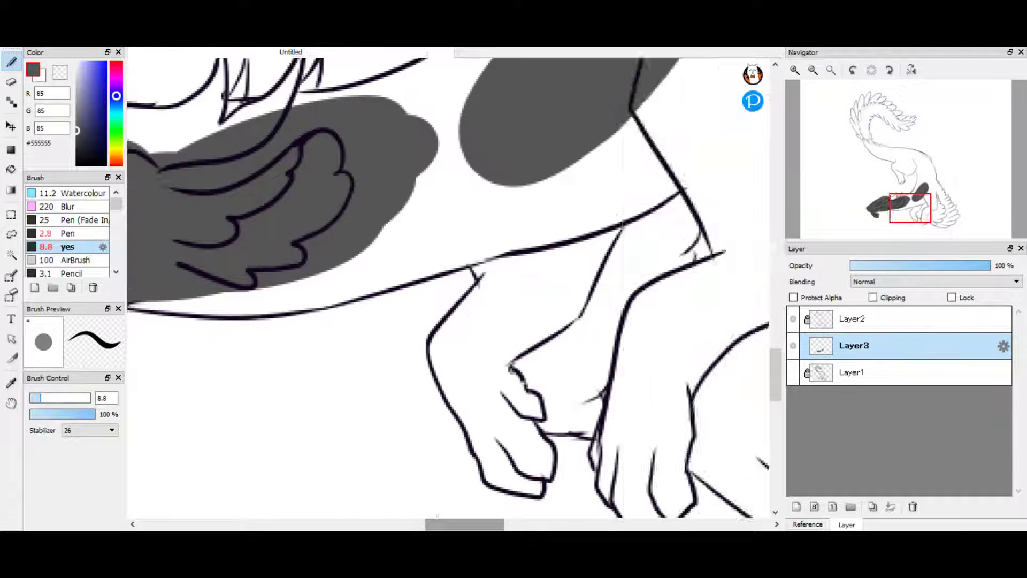
- Extend the grey base over the back of the head and into the head horns and small spikes
left_click_drag(536, 214, 305, 313)
mouse_move(460, 182)
left_mouse_down()
mouse_move(338, 223)
mouse_move(429, 253)
left_mouse_up()
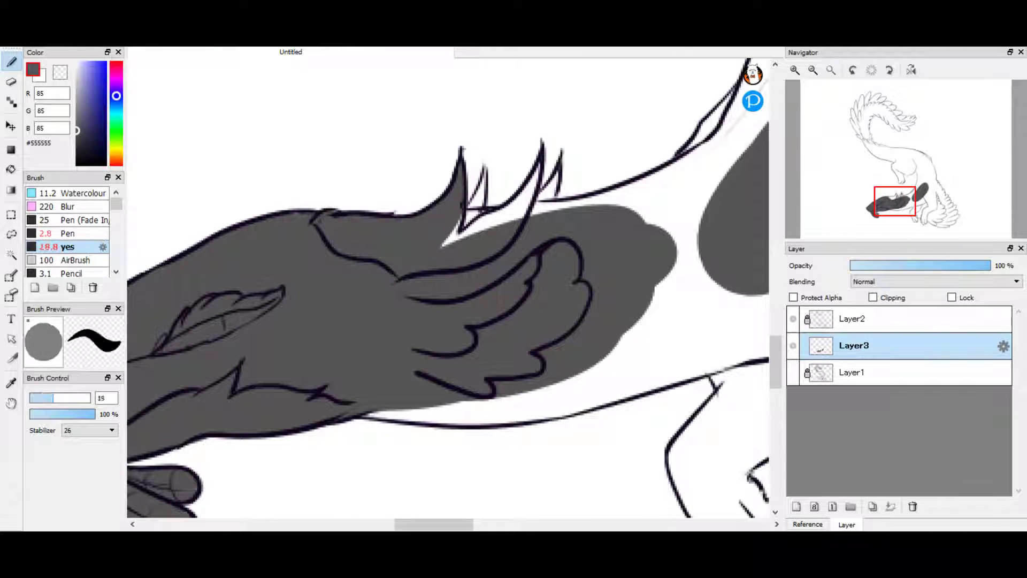
left_click_drag(482, 191, 468, 228)
scroll(183, 402, "right", 5)
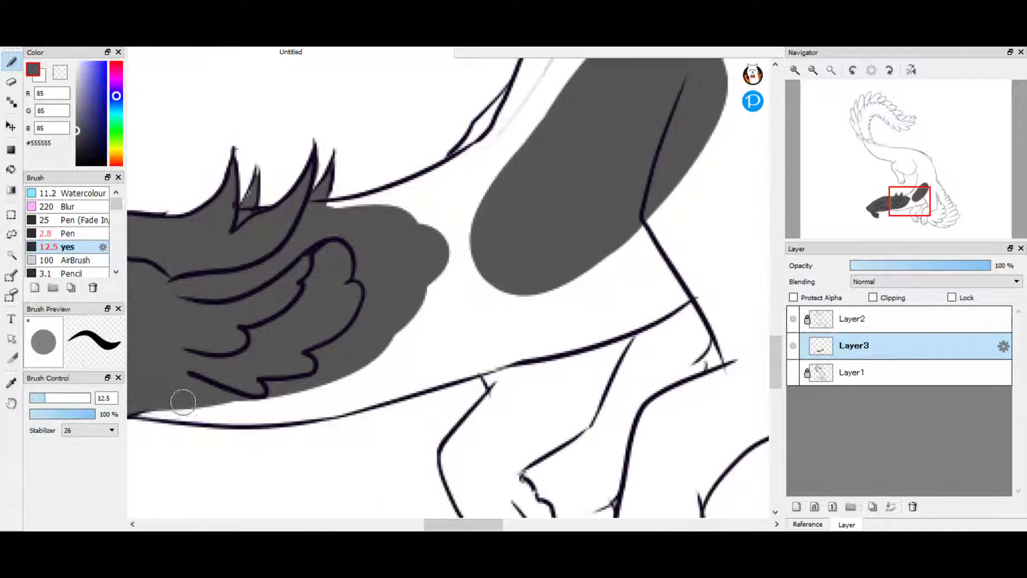
- Paint grey along the neck outline and bucket-fill the enclosed neck and chest area
left_click_drag(485, 128, 321, 217)
key("g")
left_click(518, 146)
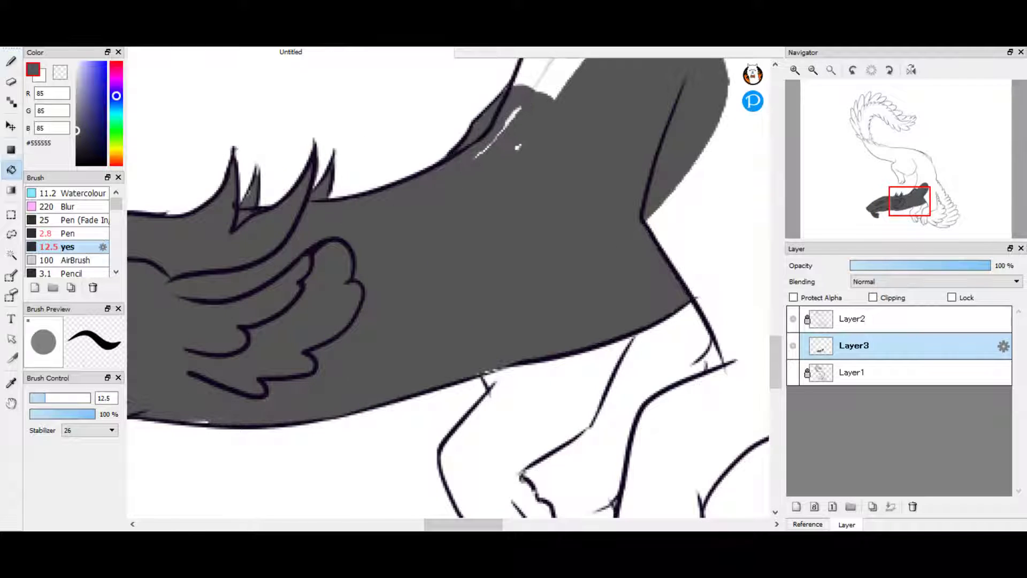
- Paint the shoulder, upper body and both front legs down to the toes in grey, keeping edges clean with the eraser
scroll(528, 108, "down", 4)
scroll(455, 268, "up", 3)
mouse_move(482, 252)
left_mouse_down()
mouse_move(411, 330)
mouse_move(495, 385)
mouse_move(502, 163)
mouse_move(543, 260)
left_mouse_up()
key("e")
scroll(555, 248, "down", 3)
key("b")
mouse_move(380, 347)
left_mouse_down()
mouse_move(409, 262)
mouse_move(447, 288)
left_mouse_up()
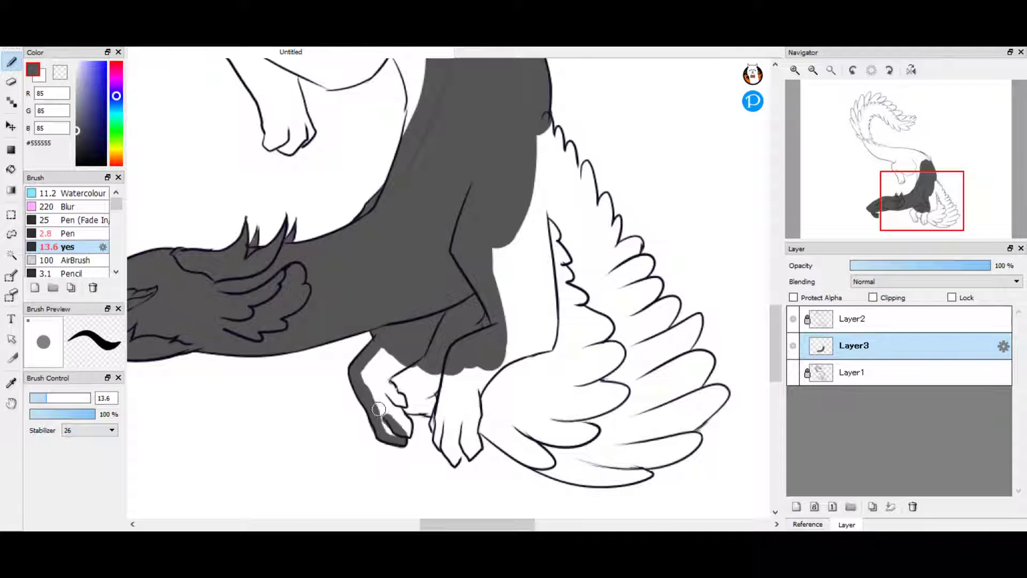
key("e")
key("b")
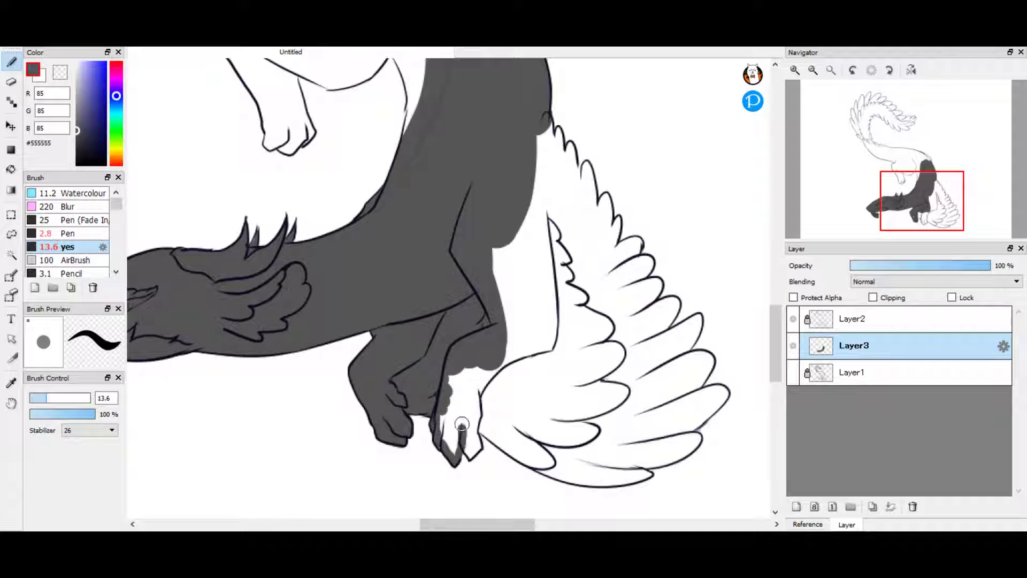
- Cover the upper and inner feathers behind the front leg with a larger grey brush and bucket-fill the remaining gap
scroll(454, 452, "right", 5)
key("bracketright")
mouse_move(412, 220)
left_mouse_down()
mouse_move(360, 417)
mouse_move(419, 432)
mouse_move(402, 380)
left_mouse_up()
key("g")
left_click(471, 241)
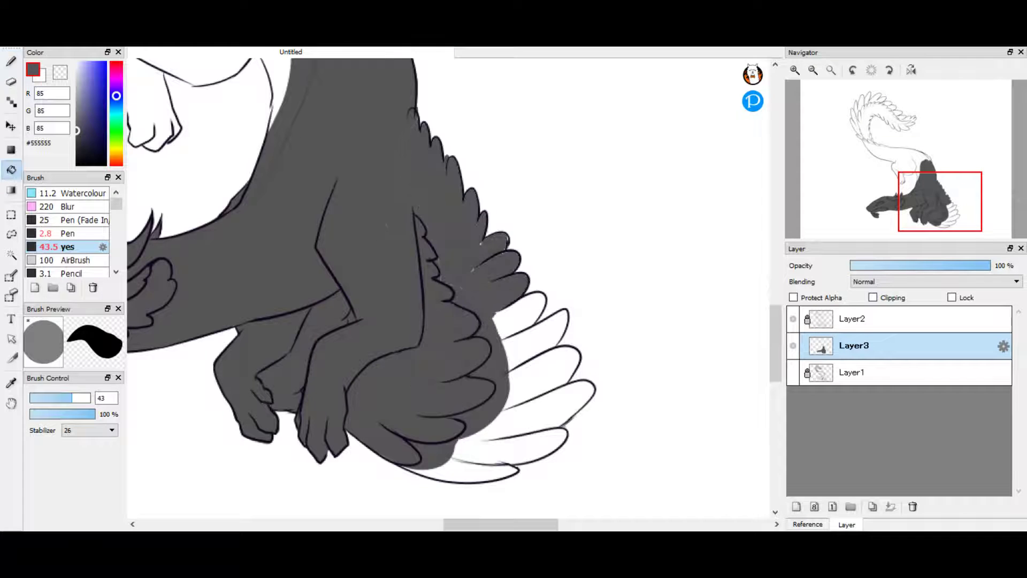
- Fill the long outer feathers behind the front leg with the dark grey base
key("b")
key("bracketleft")
key("bracketleft")
key("bracketleft")
key("g")
left_click(471, 471)
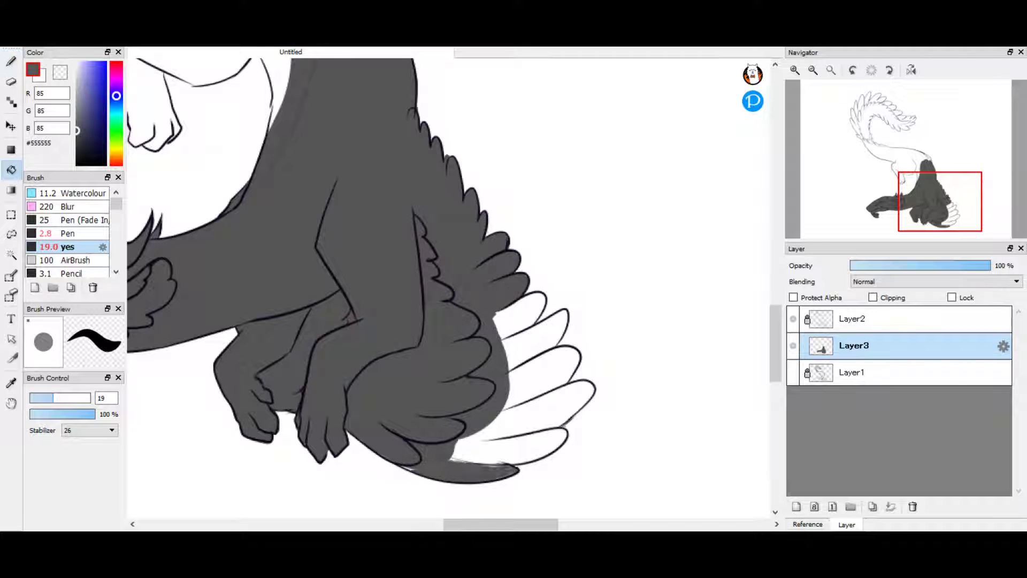
left_click(508, 447)
left_click(556, 385)
left_click(519, 313)
left_click(538, 343)
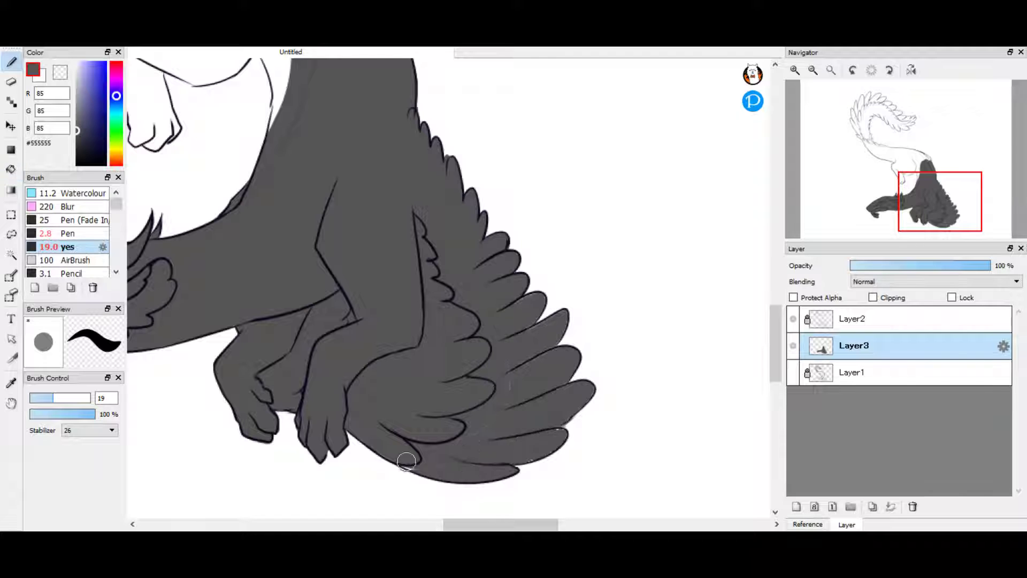
- Touch up the unfilled slivers along the edges of the outer front-leg feathers with a brush of about 10.9
scroll(511, 434, "up", 2)
key("bracketleft")
key("bracketleft")
key("bracketleft")
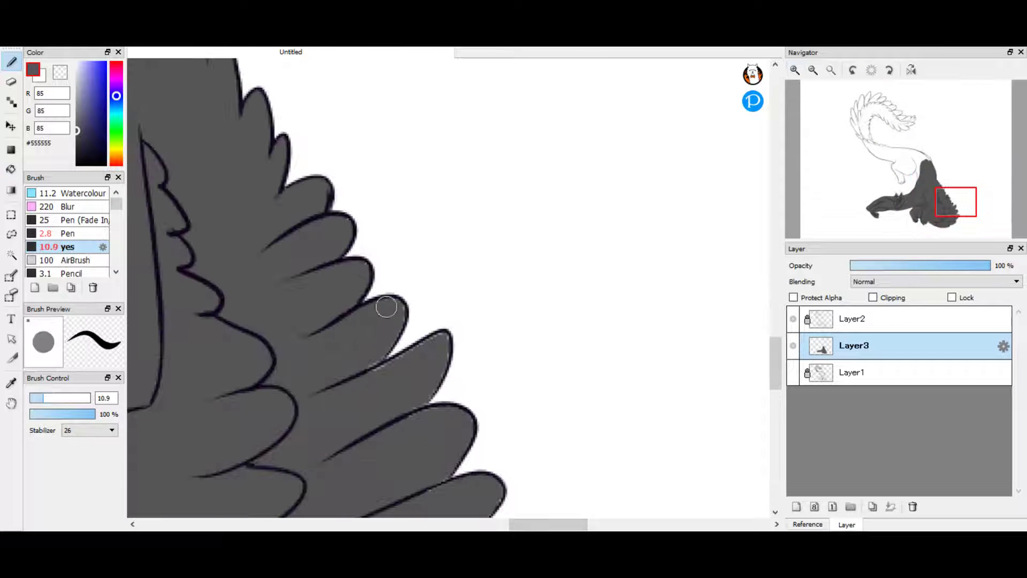
scroll(486, 275, "down", 2)
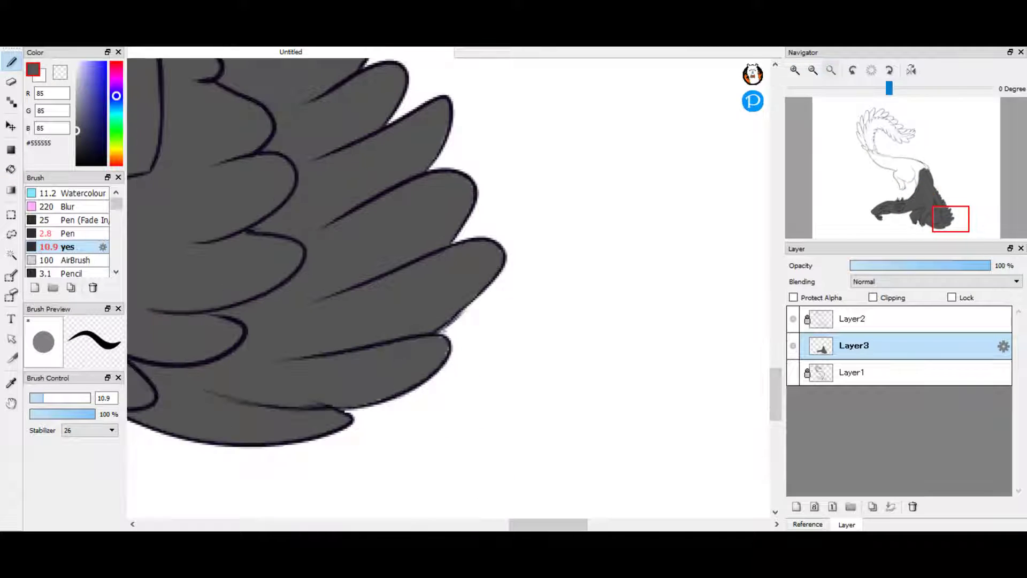
- Close off the tail base and paint along the back in grey, and bucket-fill the torso and hind leg
scroll(428, 375, "down", 3)
scroll(384, 463, "up", 1)
left_click_drag(202, 215, 363, 216)
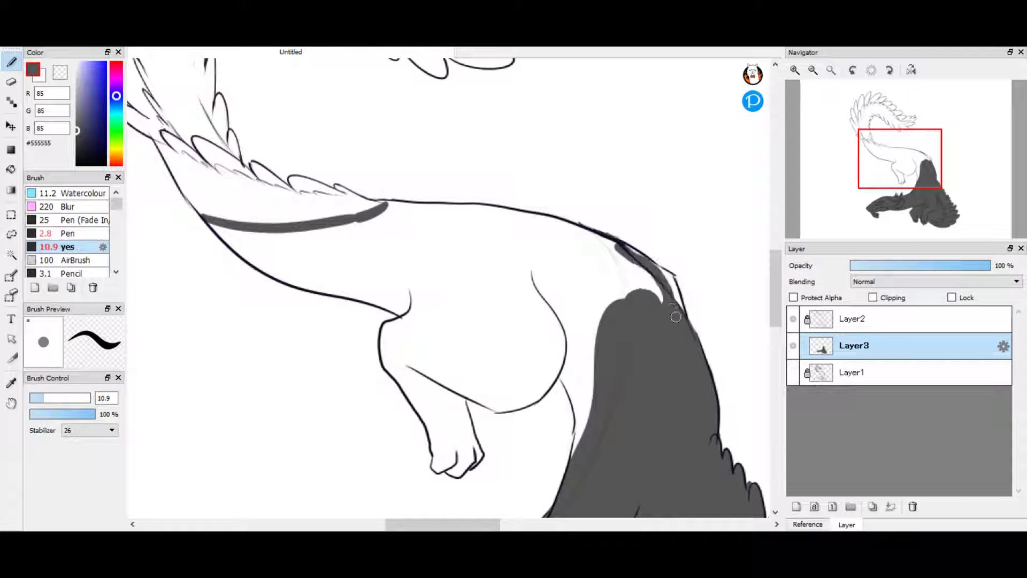
key("bracketright")
key("bracketright")
key("bracketright")
key("bracketright")
key("bracketright")
left_click_drag(537, 224, 636, 284)
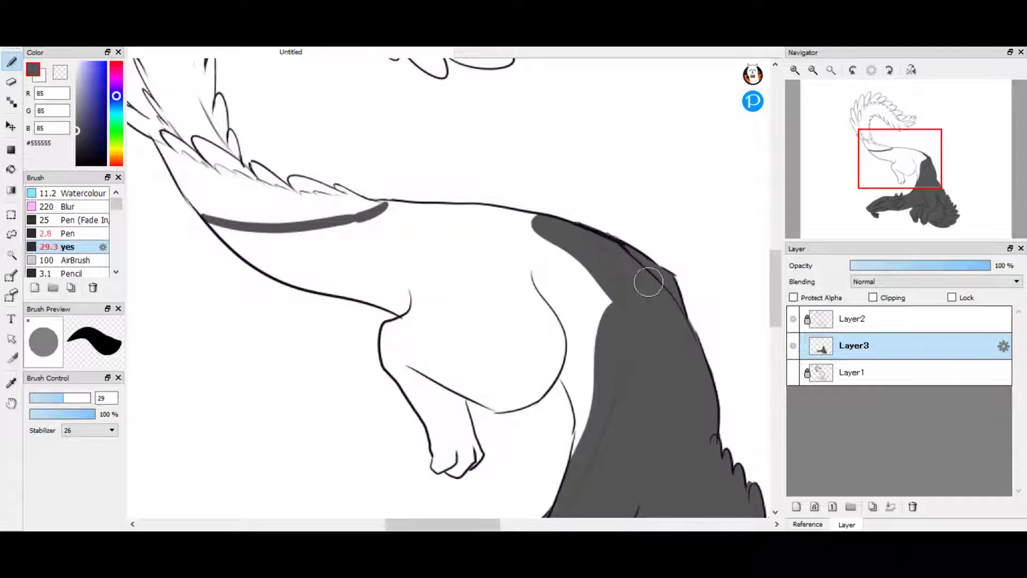
key("g")
left_click(594, 359)
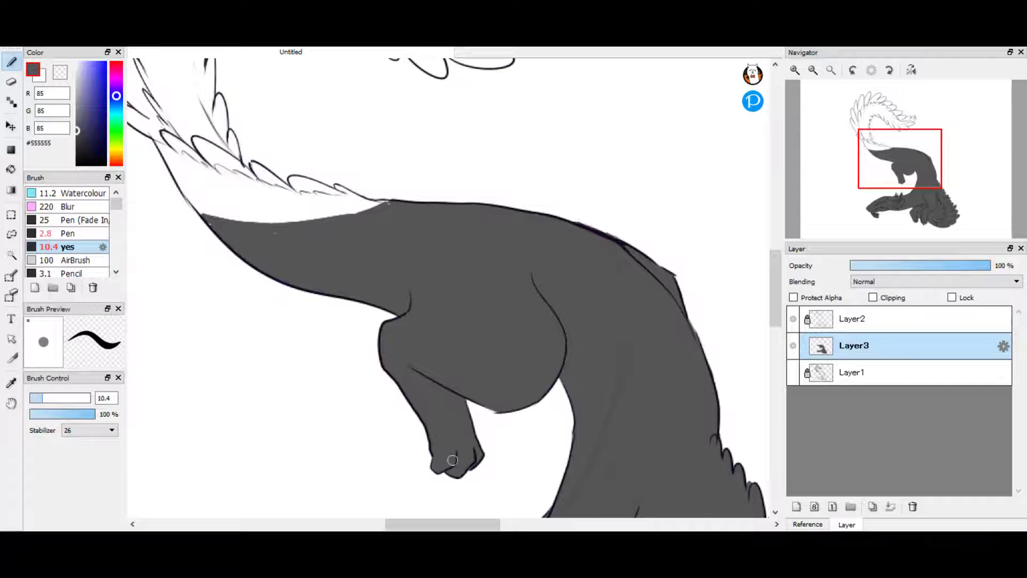
- Extend the grey base up the start of the tail and along its outer edge
scroll(452, 461, "left", 5)
key("bracketright")
left_click_drag(343, 128, 436, 222)
key("bracketleft")
key("e")
key("n")
left_click_drag(324, 136, 330, 155)
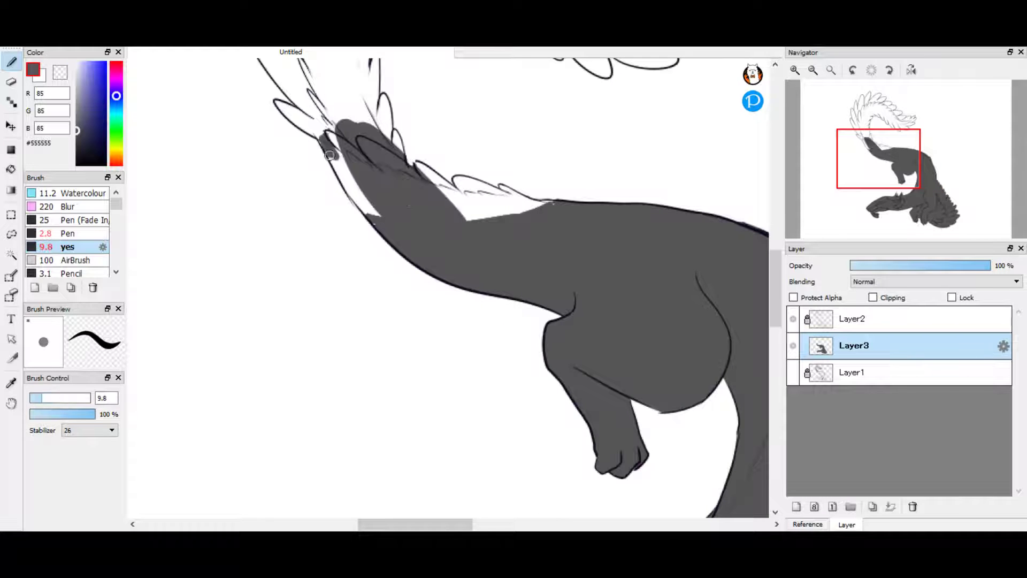
- Paint the remaining gap at the tail base and the small feathers along its upper edge grey
key("bracketright")
key("bracketright")
key("bracketright")
key("bracketright")
scroll(343, 174, "right", 2)
left_click_drag(465, 206, 372, 178)
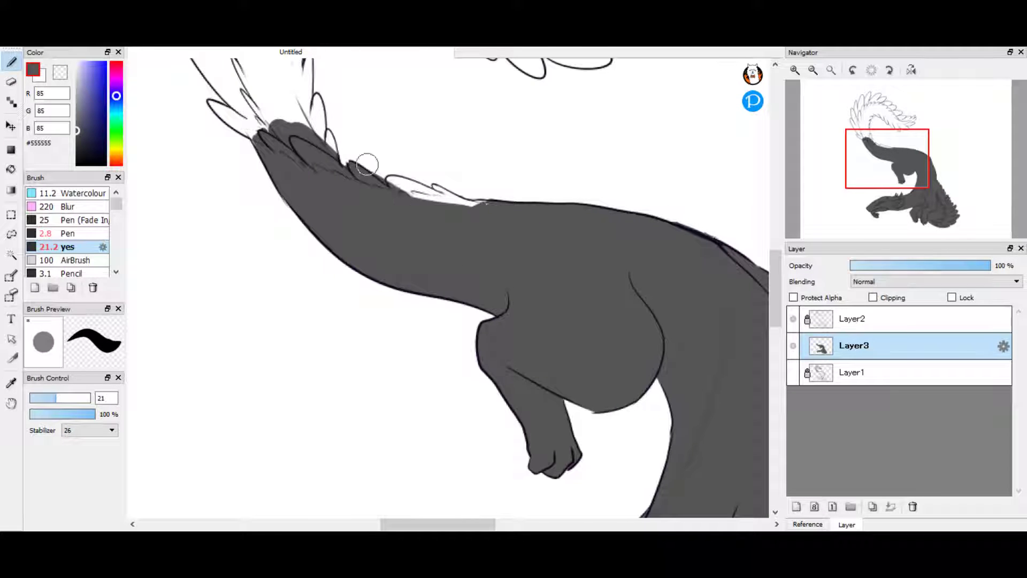
key("e")
key("n")
key("bracketleft")
scroll(530, 230, "up", 2)
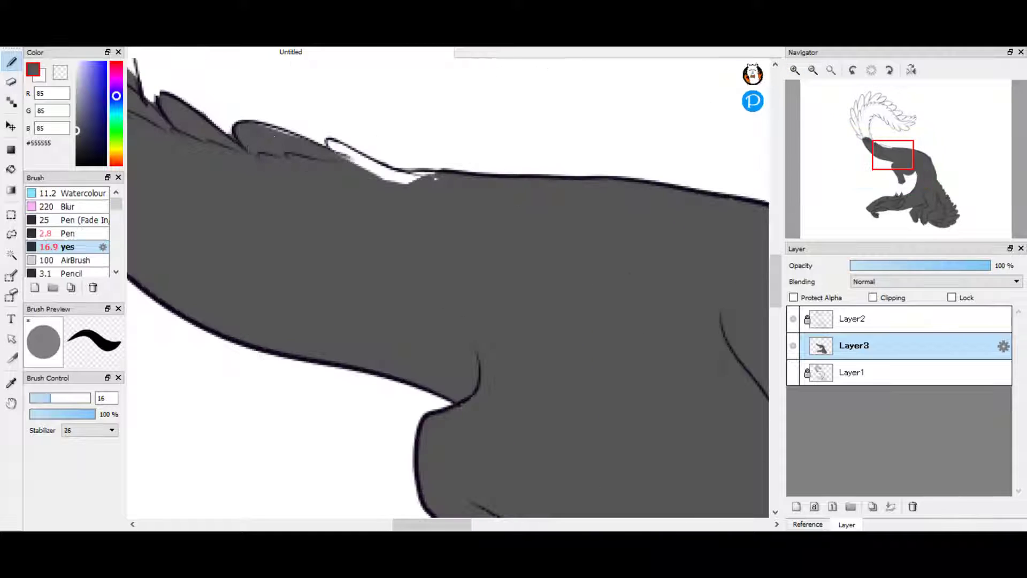
key("e")
- Paint the lowest feathers on both sides of the tail, where it starts to curl upward, in grey
scroll(423, 181, "up", 5)
scroll(423, 181, "left", 4)
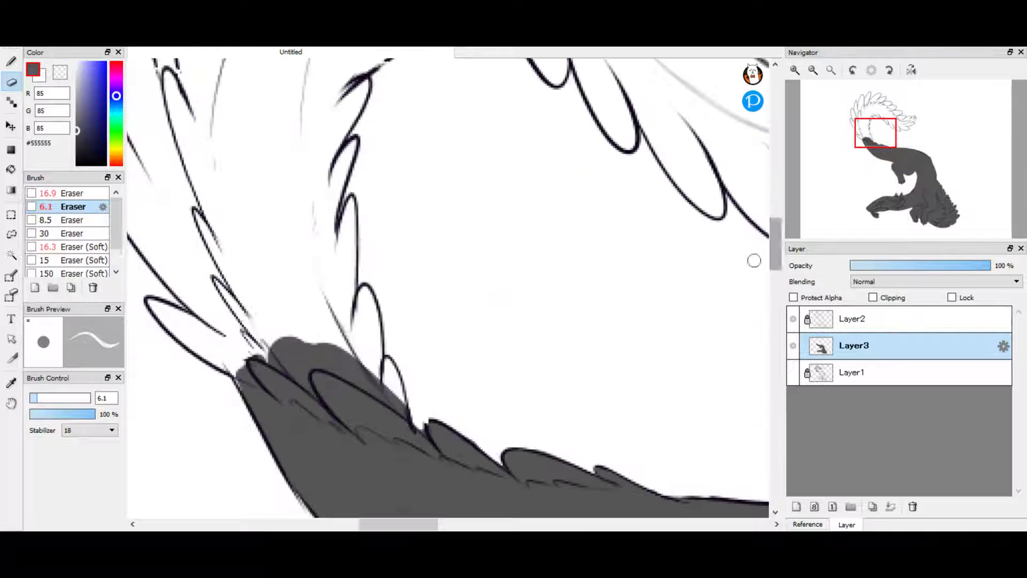
key("n")
left_click_drag(171, 316, 299, 386)
left_click_drag(188, 198, 351, 349)
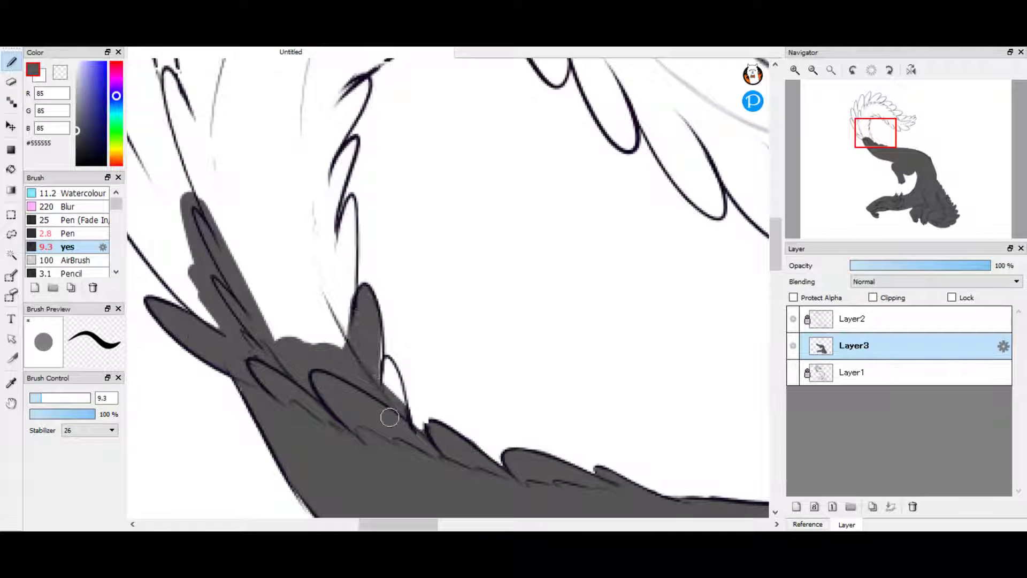
- Fill the curled tail's body and inner feathers with grey, brushing over the leftover white gaps
scroll(375, 367, "down", 2)
key("bracketright")
key("bracketright")
key("bracketright")
key("bracketright")
left_click_drag(278, 161, 348, 310)
key("g")
left_click(353, 161)
key("n")
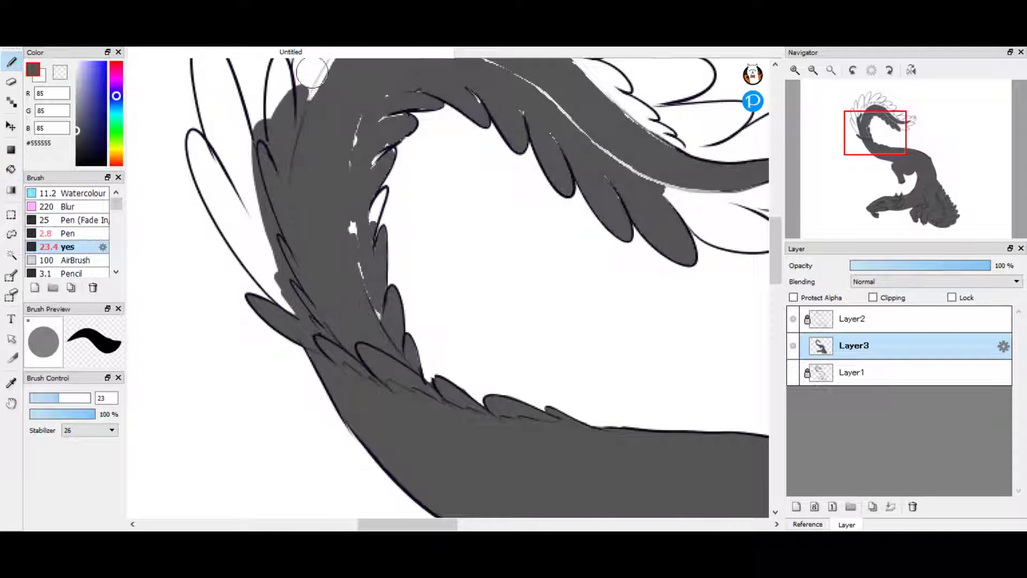
left_click_drag(466, 137, 573, 230)
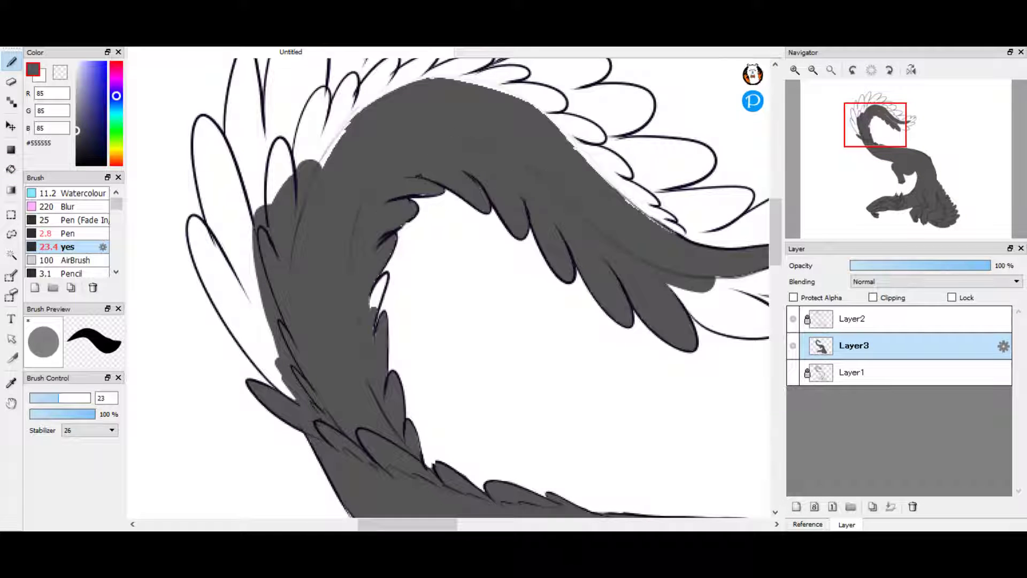
- Bucket-fill the two lowest long feathers on the outer side of the tail curl with grey
key("bracketleft")
key("g")
left_click(252, 300)
left_click(219, 177)
key("n")
scroll(299, 270, "up", 3)
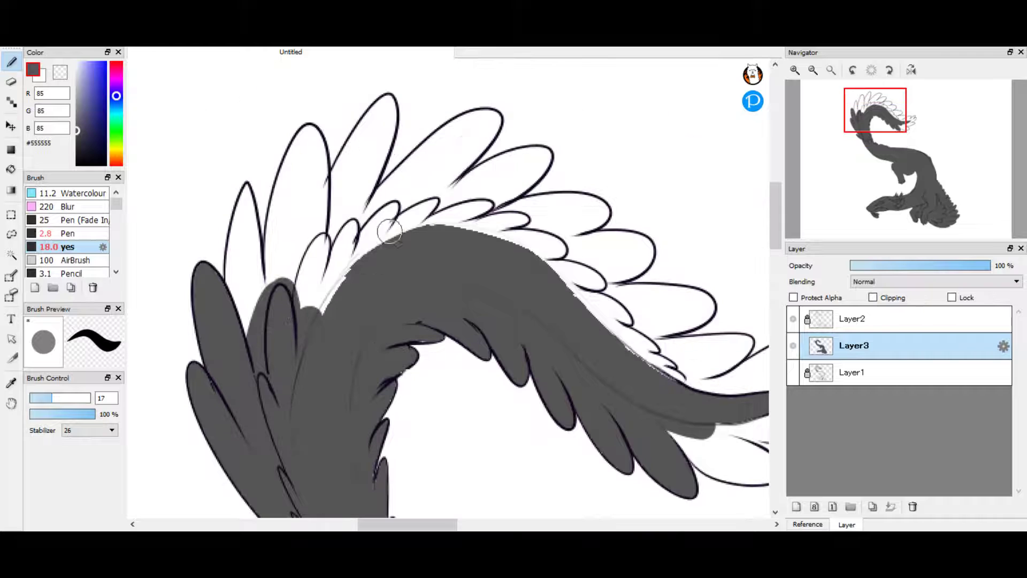
- Paint the small feathers along the outer tail curve grey and fill the next two long outer feathers
left_click_drag(289, 313, 476, 198)
key("g")
left_click(246, 268)
left_click(281, 251)
key("n")
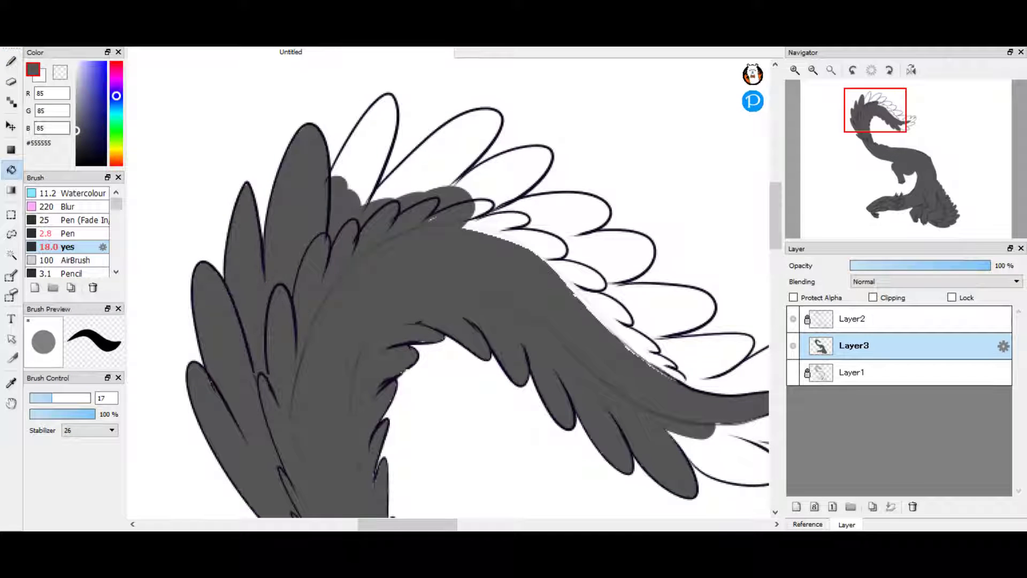
- Fill the three long feathers at the crest of the tail curl with grey, brushing in the small feathers below
left_click(343, 171)
key("n")
left_click_drag(375, 480, 291, 489)
key("g")
left_click(293, 204)
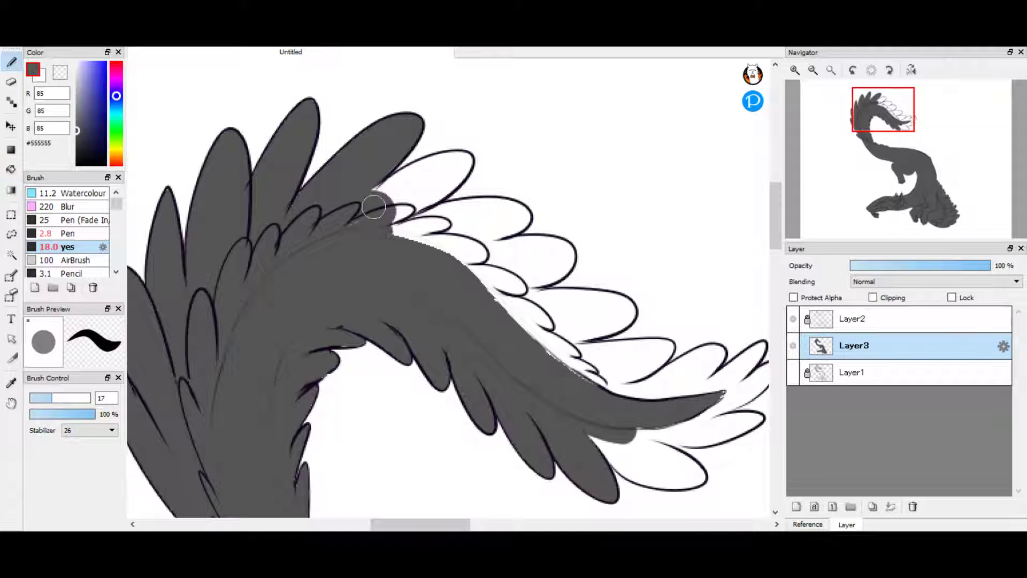
key("g")
left_click(436, 179)
key("n")
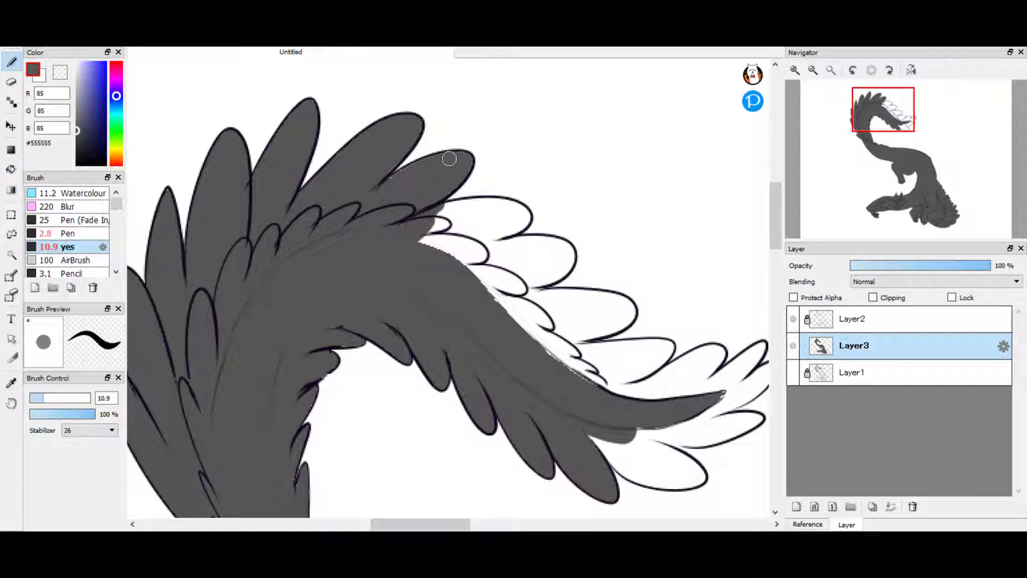
- Paint the small feathers on the descending tail section grey and bucket-fill the long outer feathers beside them
mouse_move(407, 185)
left_mouse_down()
mouse_move(252, 230)
mouse_move(351, 285)
mouse_move(356, 362)
left_mouse_up()
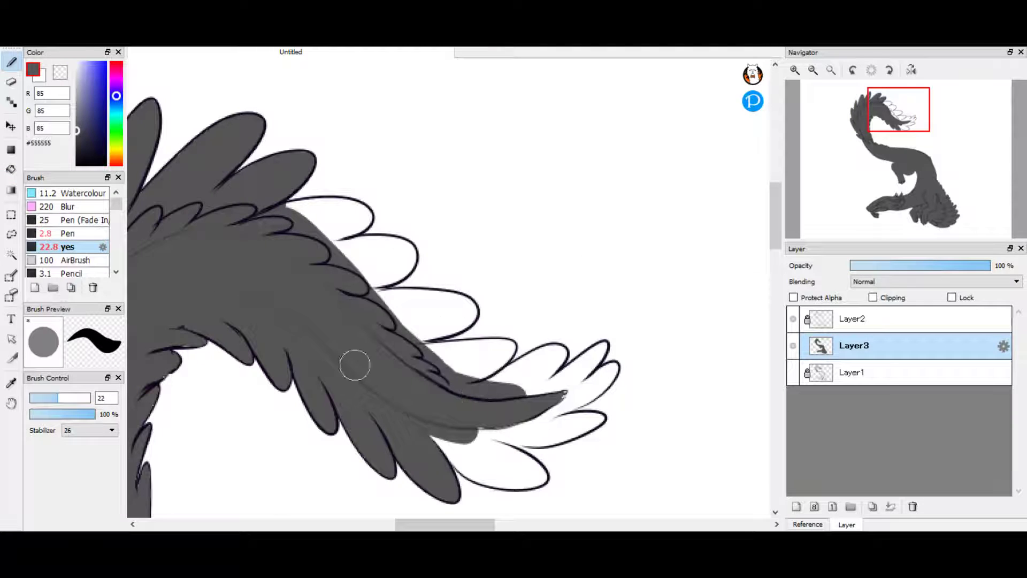
key("g")
left_click(375, 251)
left_click(423, 313)
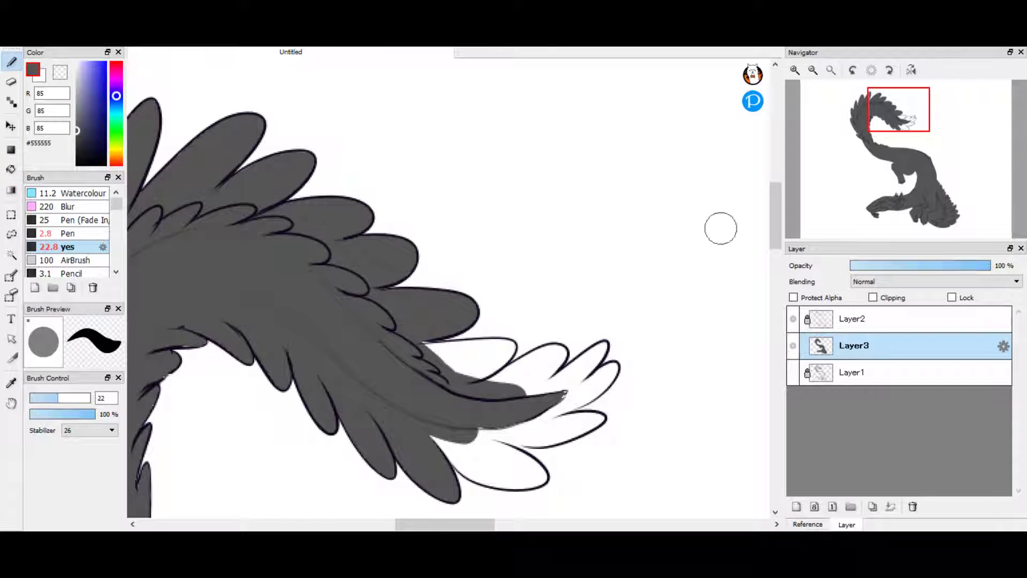
- Fill the remaining feathers at the tail tip with grey and erase stray colour along their outer edges
scroll(721, 228, "down", 3)
key("bracketleft")
key("bracketleft")
key("bracketleft")
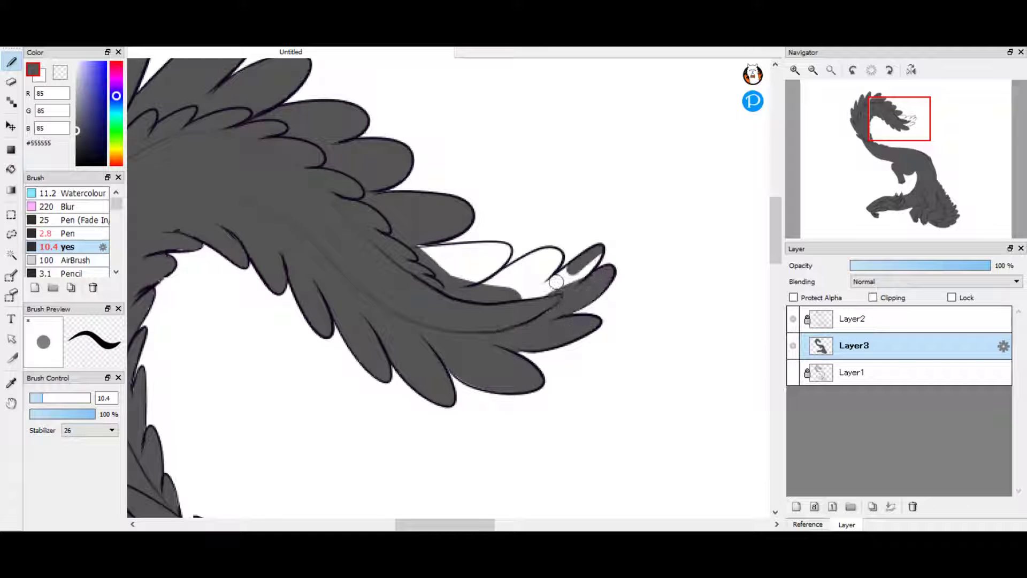
key("e")
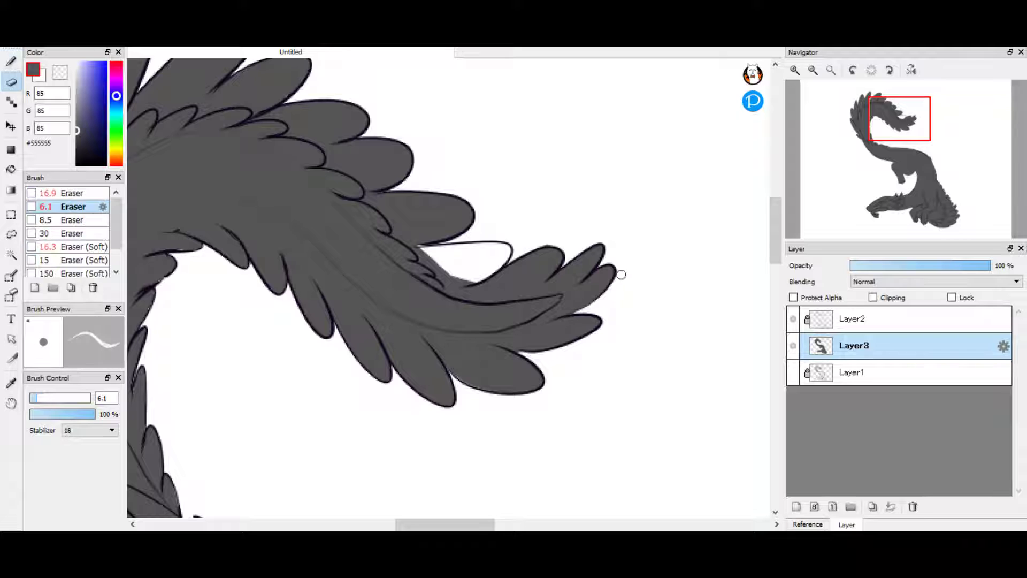
key("b")
key("ctrl+0")
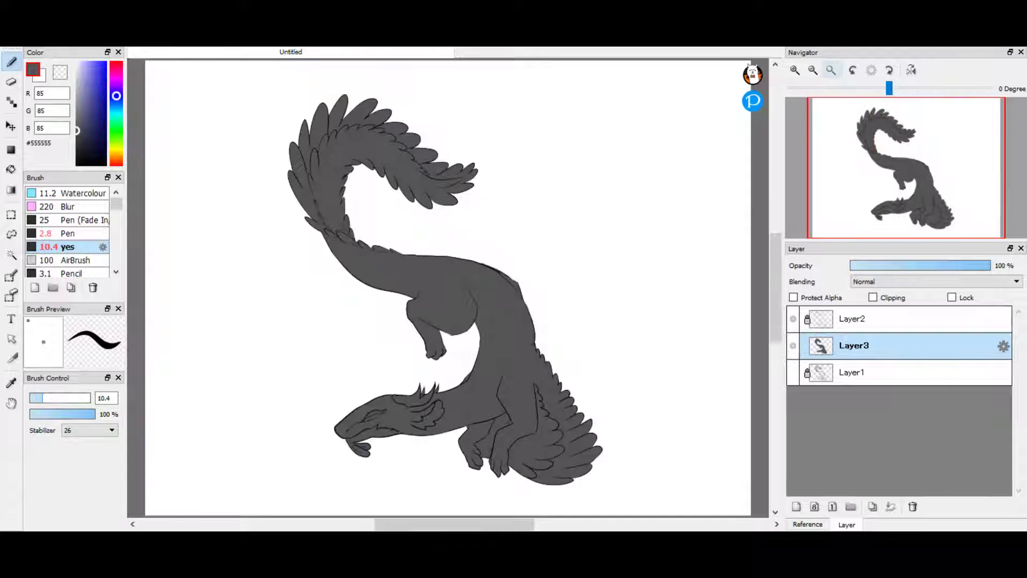
- Select the creature's whole grey silhouette on Layer3 and enlarge the painting brush
key("bracketright")
key("bracketright")
key("bracketright")
key("bracketright")
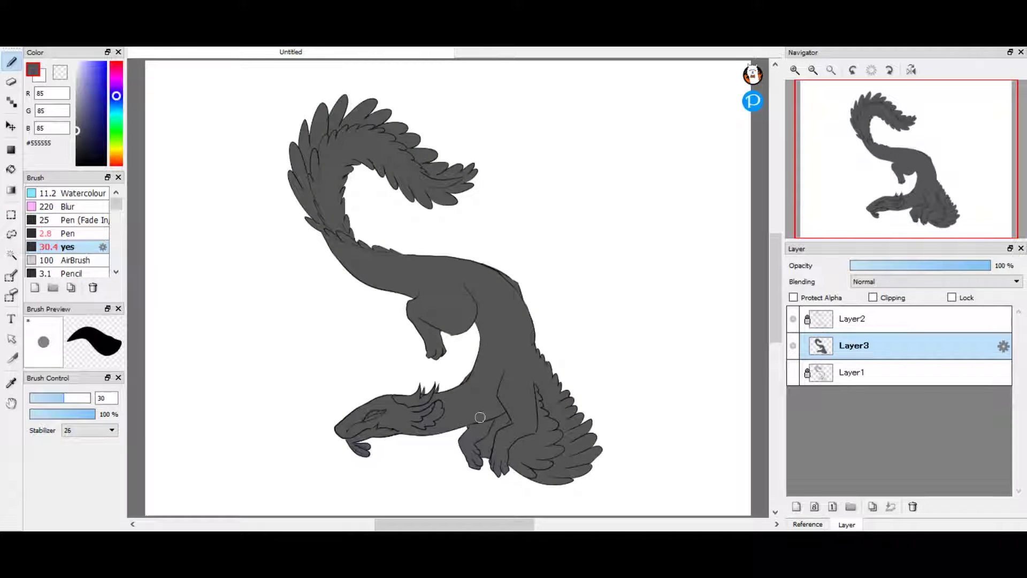
key("ctrl+a")
key("l")
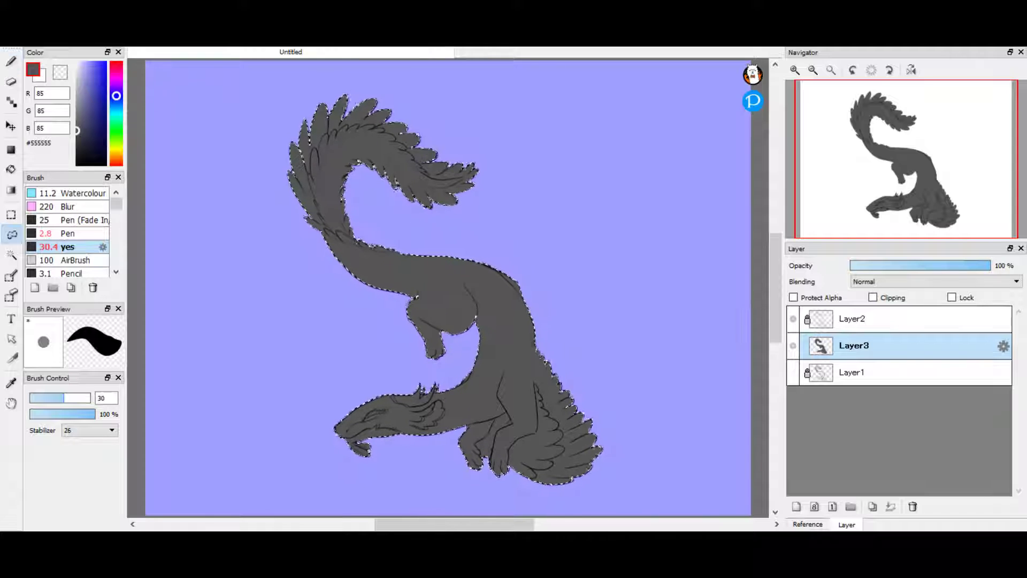
left_click_drag(315, 134, 298, 161)
key("b")
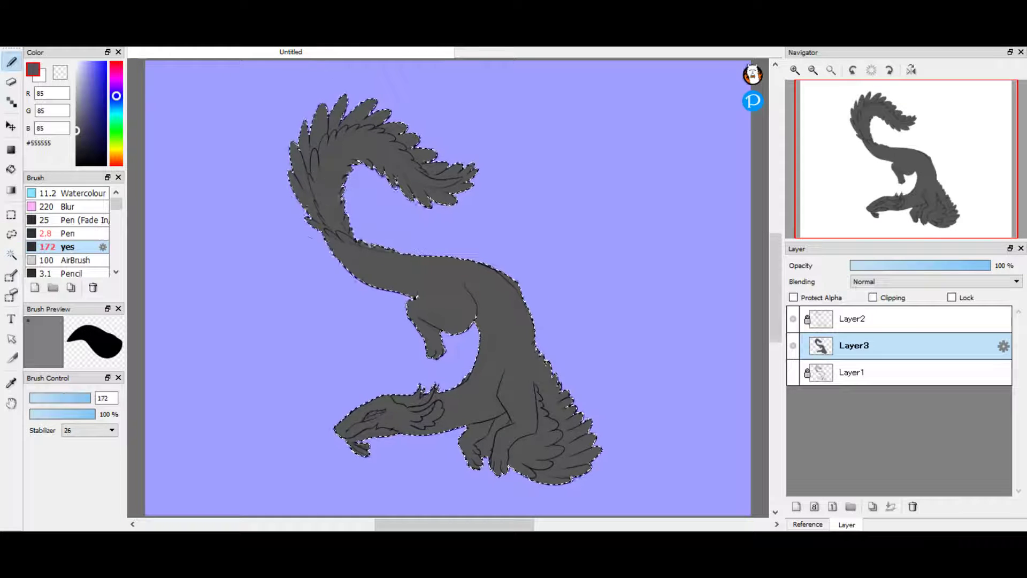
- Recolour the entire selected creature dark navy with the Watercolour brush at size 145 and full opacity
key("c")
left_click(87, 142)
left_click_drag(66, 397, 91, 398)
left_click_drag(32, 414, 95, 413)
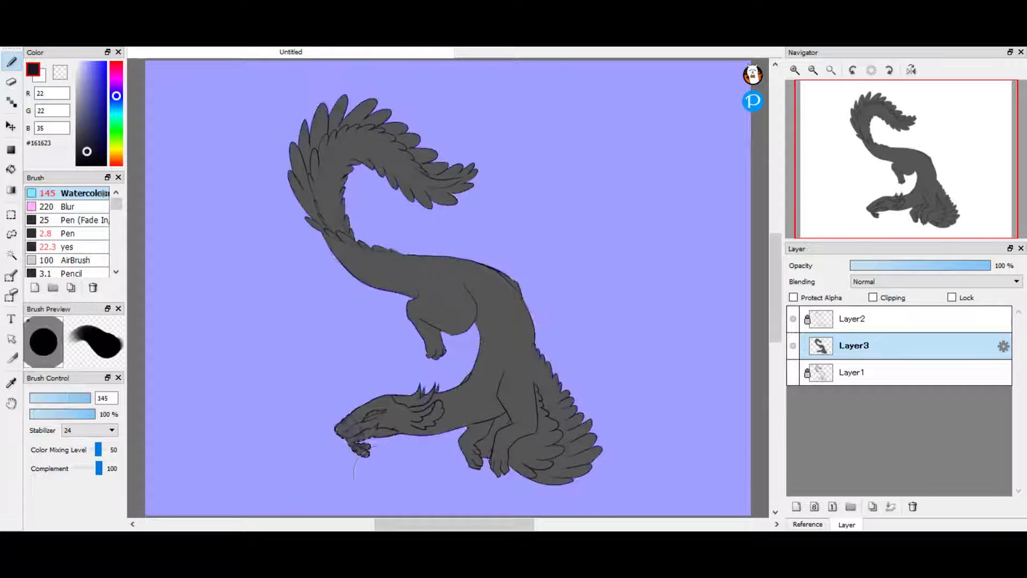
mouse_move(342, 434)
left_mouse_down()
mouse_move(461, 423)
mouse_move(495, 277)
mouse_move(409, 236)
mouse_move(424, 257)
left_mouse_up()
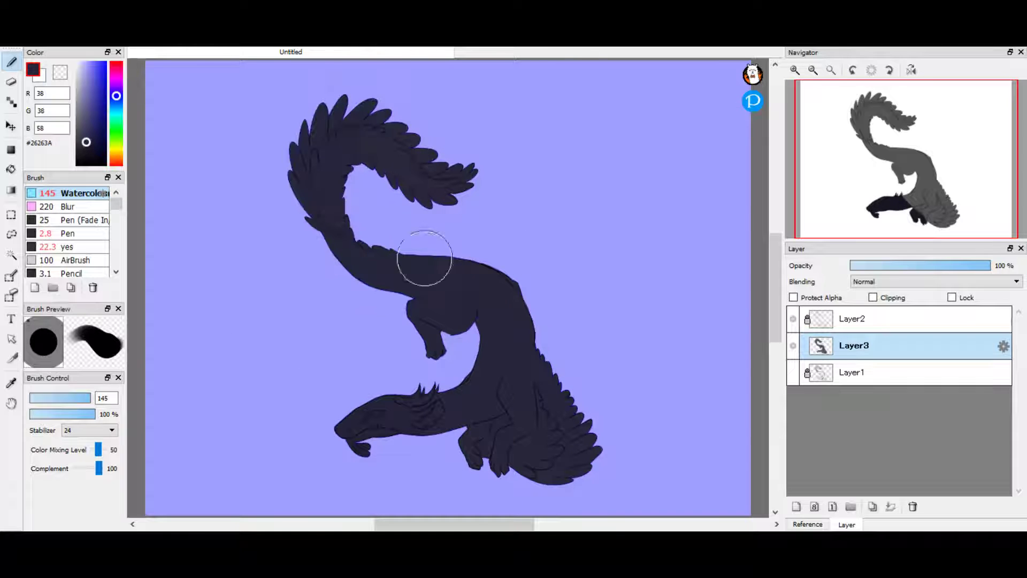
- Choose magenta #C81DBF and reduce the Watercolour brush to size 11.5 and 61 % opacity
scroll(450, 433, "up", 2)
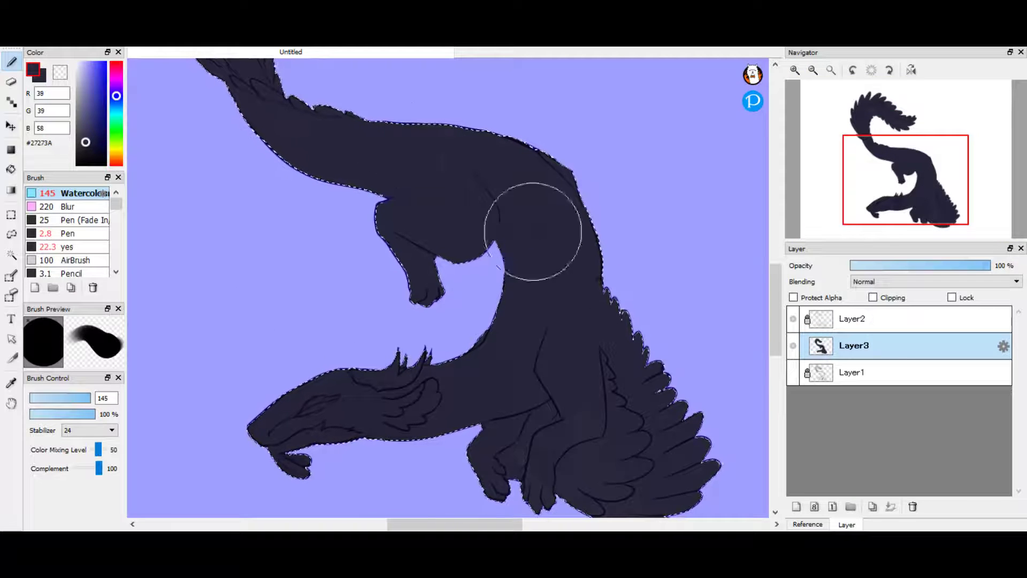
mouse_move(95, 414)
left_mouse_down()
mouse_move(55, 413)
mouse_move(86, 398)
mouse_move(44, 398)
left_mouse_up()
left_click(116, 77)
left_click(102, 88)
left_click_drag(55, 414, 71, 413)
left_click(101, 84)
scroll(230, 328, "up", 3)
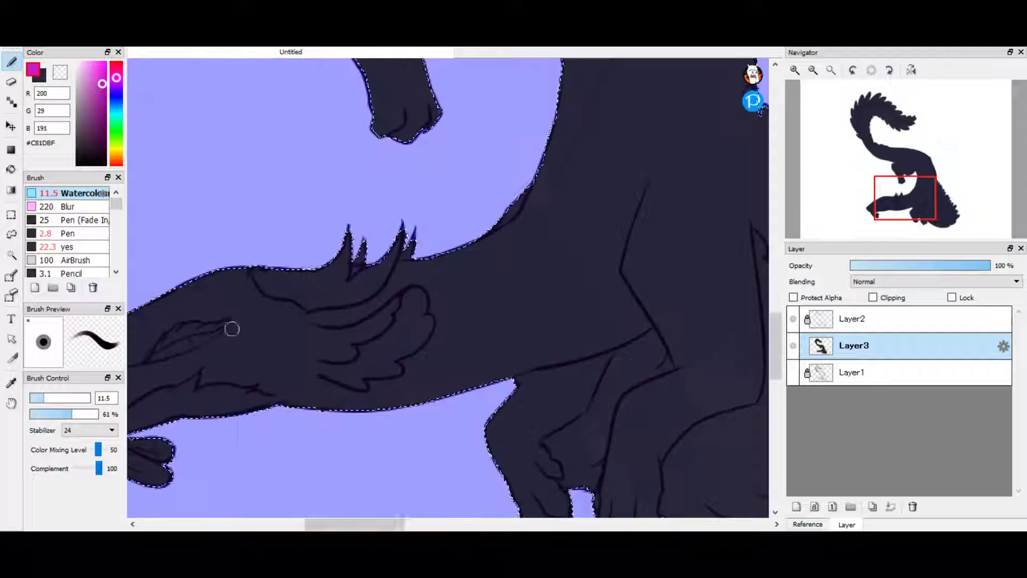
- Try magenta markings across the creature's snout, around the eye and over the forehead
left_click_drag(246, 324, 396, 404)
left_click_drag(319, 327, 423, 404)
key("ctrl+z")
key("ctrl+z")
left_click_drag(227, 339, 248, 369)
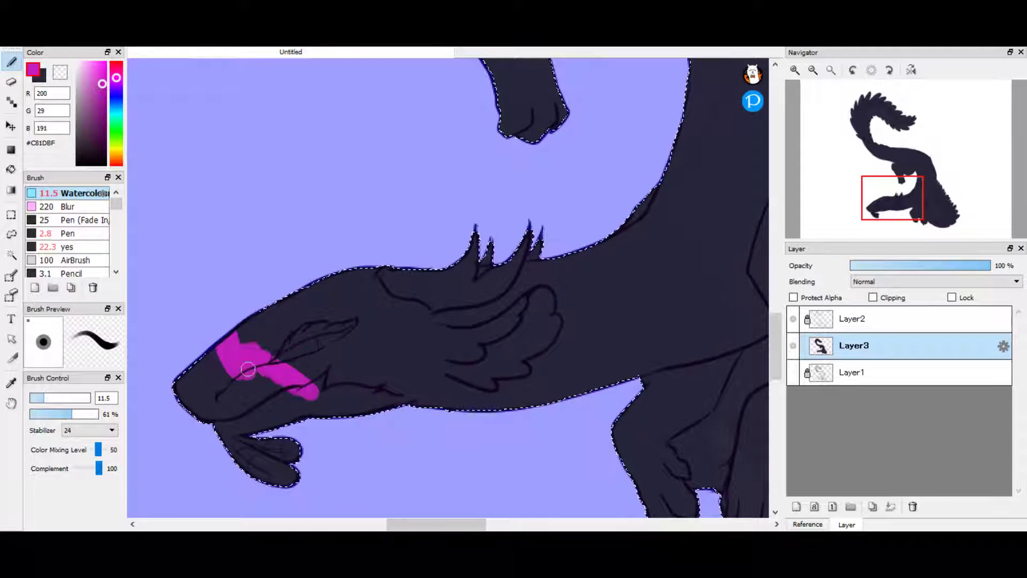
key("x")
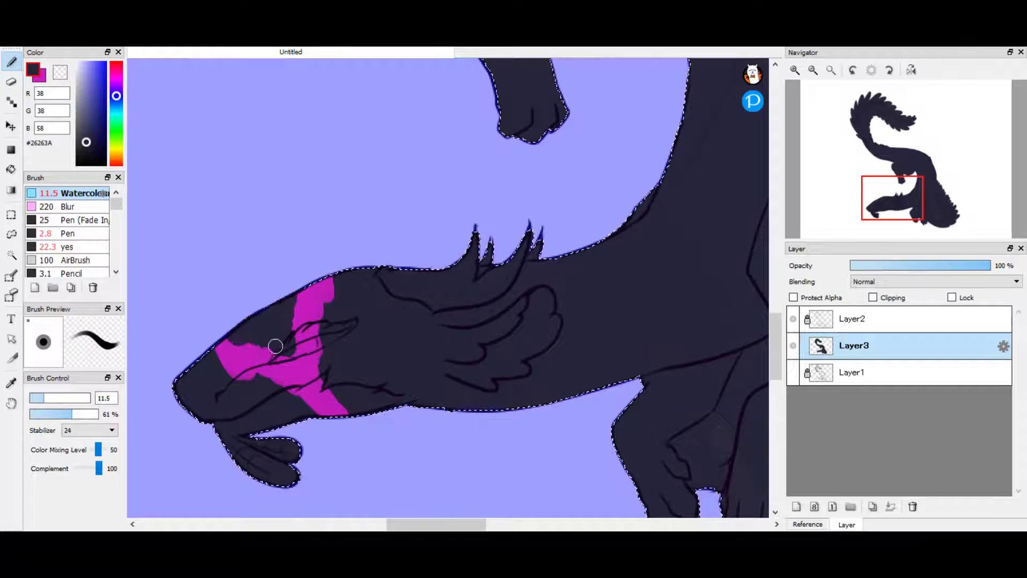
left_click_drag(275, 346, 300, 332)
key("x")
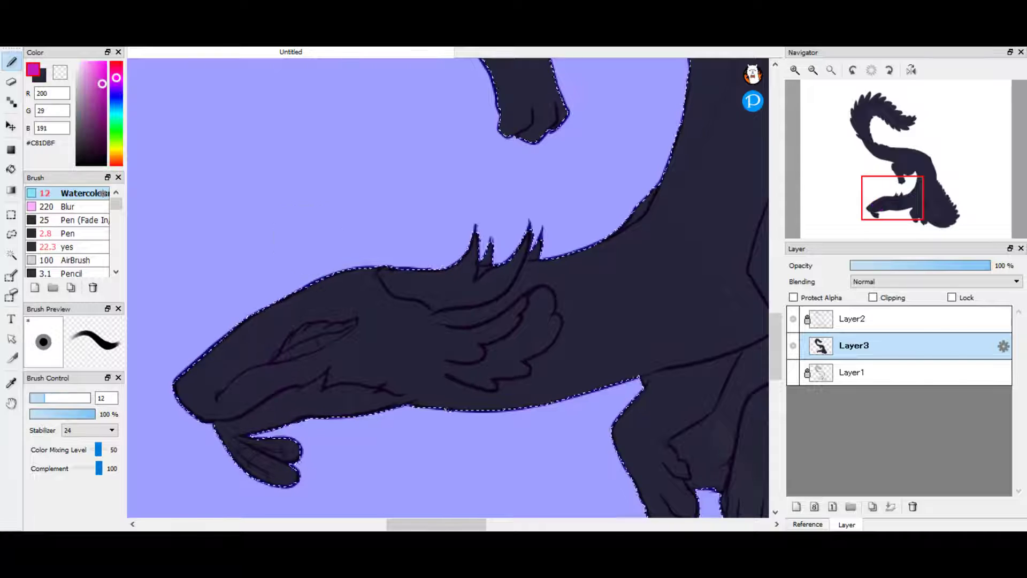
mouse_move(321, 284)
left_mouse_down()
mouse_move(350, 275)
mouse_move(310, 333)
left_mouse_up()
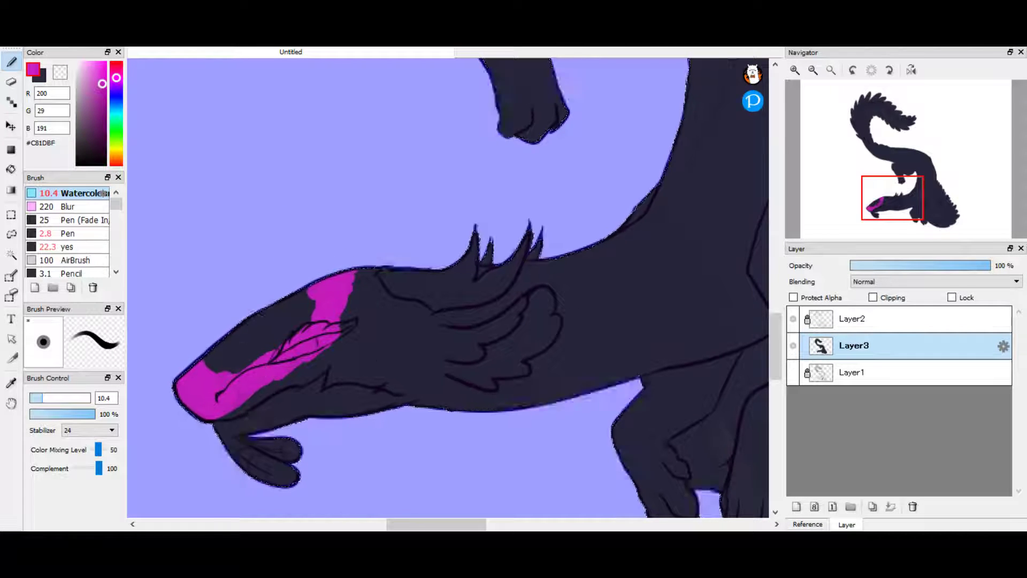
- Try a yellow #DEEF00 edge above the magenta snout marking and undo the face markings
left_click(67, 247)
left_click(116, 147)
left_click(106, 67)
left_click(73, 192)
left_click(204, 357)
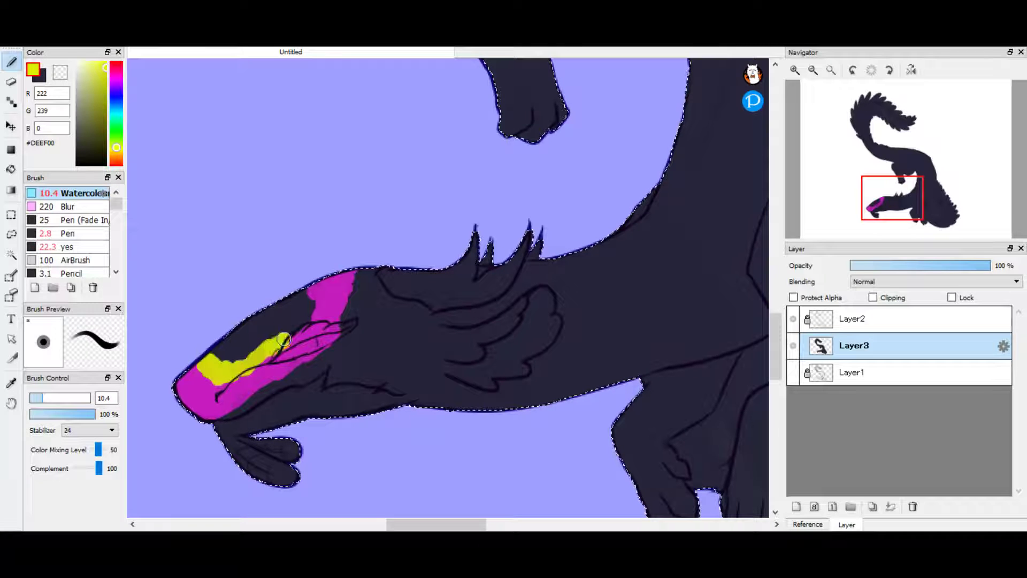
key("ctrl+z")
key("ctrl+z")
key("ctrl+z")
key("ctrl+z")
key("ctrl+z")
- Paint a magenta crescent along the inner curve of the body, from the neck up towards the hind leg
scroll(321, 268, "right", 5)
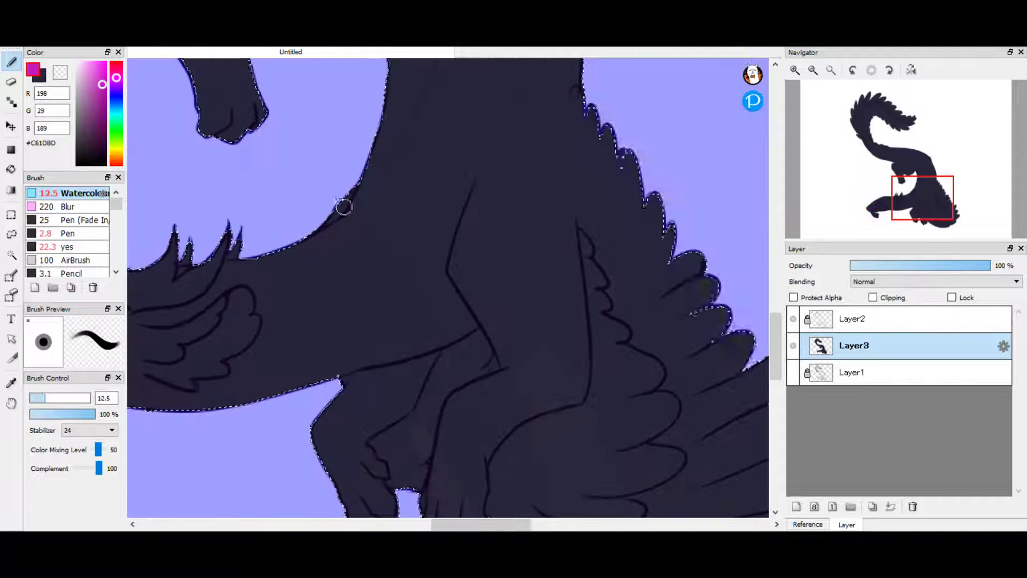
mouse_move(344, 206)
left_mouse_down()
mouse_move(317, 320)
mouse_move(311, 312)
mouse_move(419, 241)
mouse_move(385, 319)
mouse_move(460, 191)
left_mouse_up()
scroll(428, 177, "up", 3)
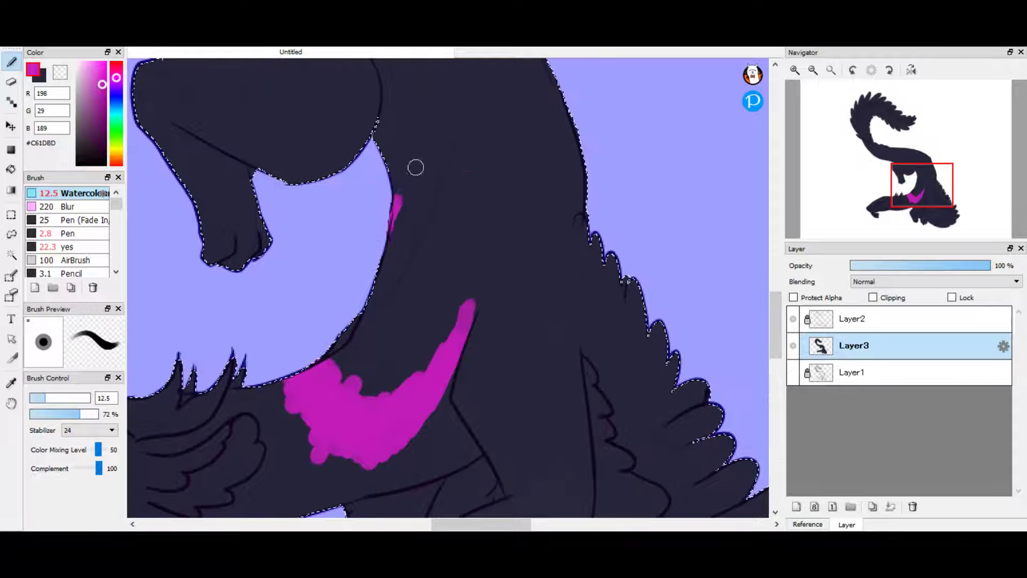
left_click_drag(395, 236, 477, 240)
- Paint a yellow band along the inner edge of the magenta body crescent, using the Watercolour brush
key("b")
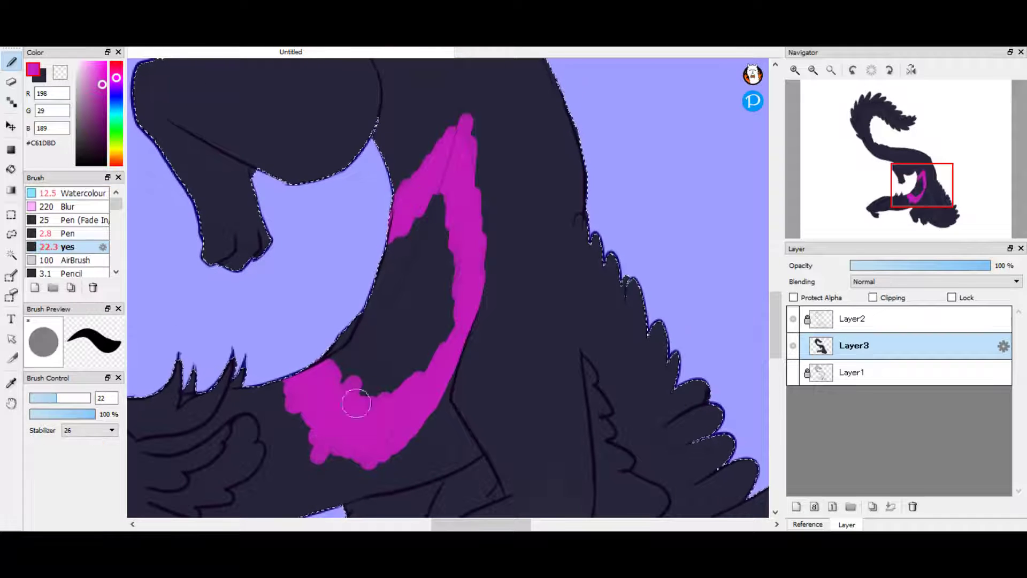
key("c")
mouse_move(334, 363)
left_mouse_down()
mouse_move(401, 388)
mouse_move(449, 300)
mouse_move(390, 249)
left_mouse_up()
left_click(362, 431, "alt")
left_click(439, 225, "alt")
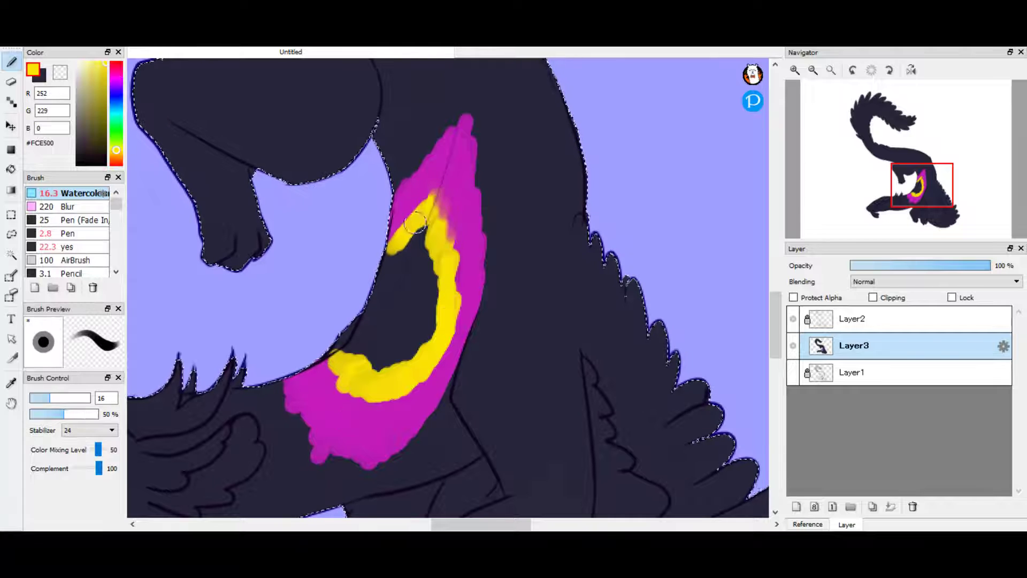
left_click(401, 319, "alt")
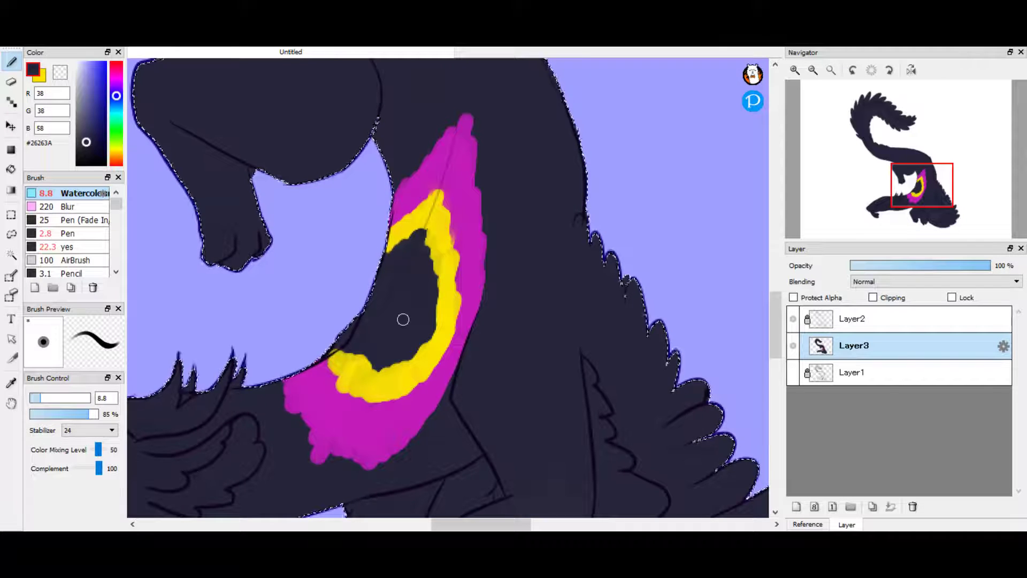
- Paint a jagged magenta stripe from the back down across the thigh and a zigzag magenta stripe behind it
left_click(431, 140, "alt")
scroll(431, 140, "up", 5)
scroll(267, 161, "left", 3)
left_click_drag(268, 161, 316, 210)
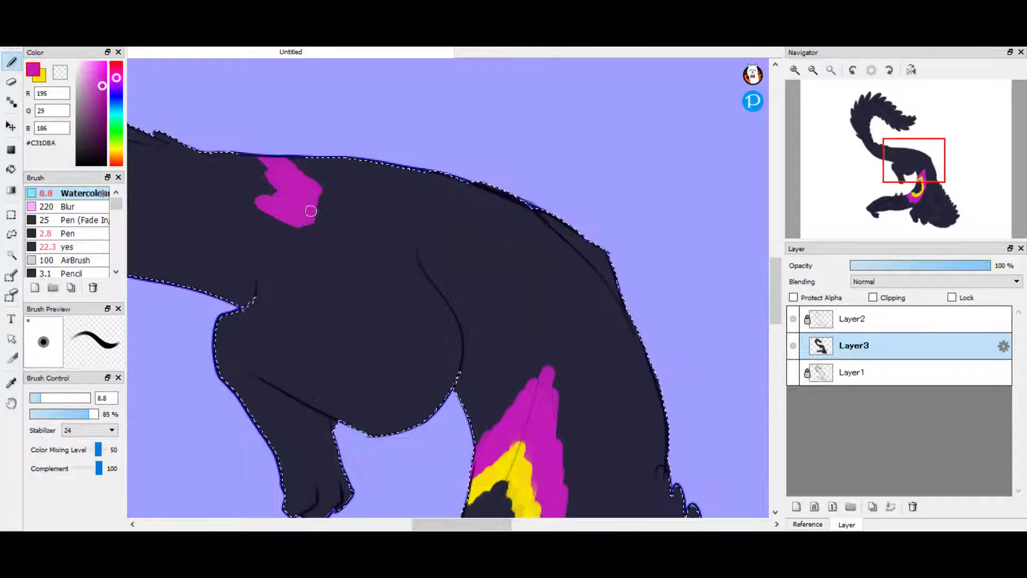
mouse_move(423, 335)
left_mouse_down()
mouse_move(450, 341)
mouse_move(475, 315)
mouse_move(445, 227)
mouse_move(473, 251)
mouse_move(498, 199)
left_mouse_up()
left_click(476, 351, "alt")
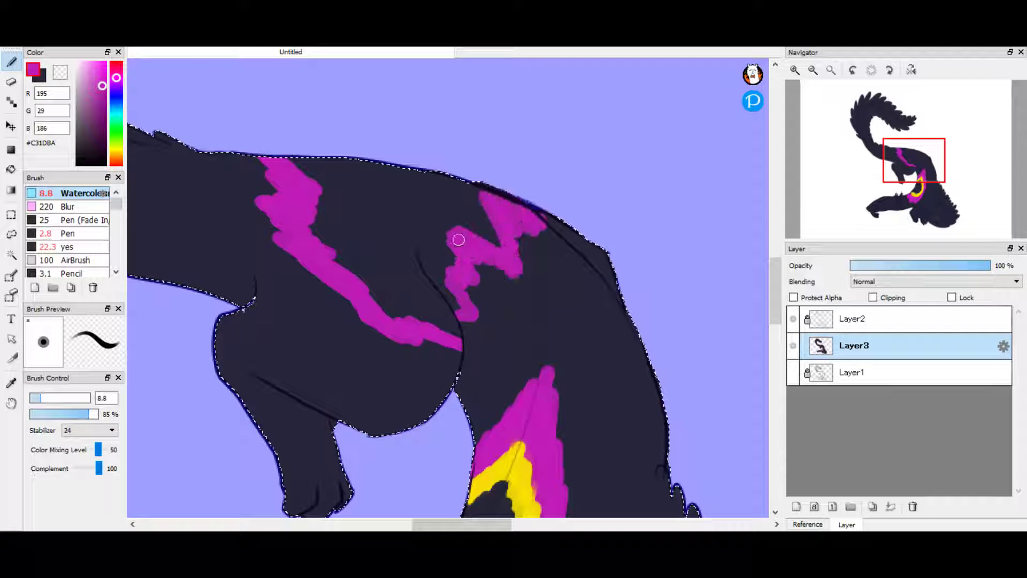
- Widen both magenta hip stripes with a 9.3 brush and fill in their jagged edges
key("bracketright")
mouse_move(316, 241)
left_mouse_down()
mouse_move(355, 294)
mouse_move(463, 314)
left_mouse_up()
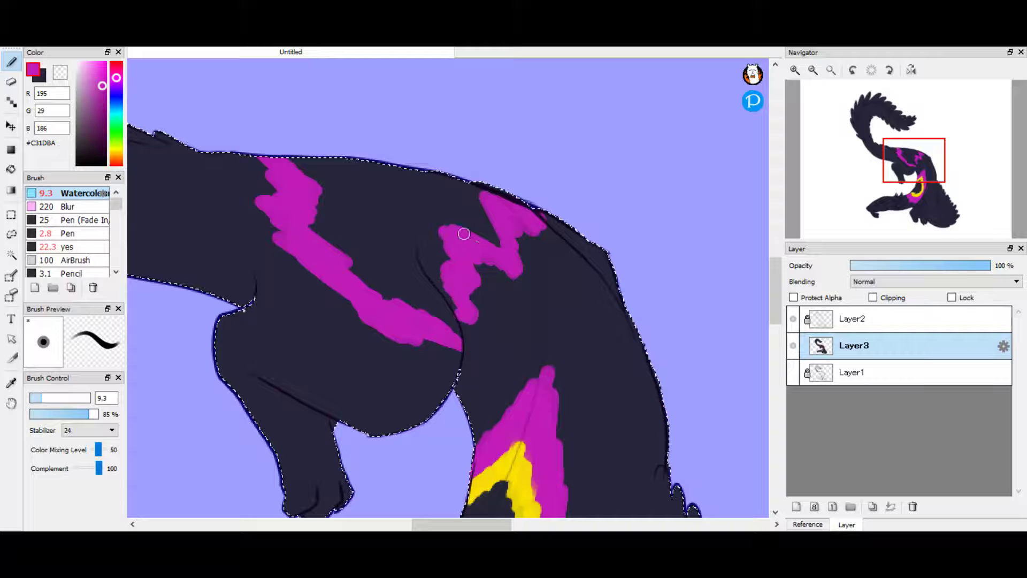
left_click_drag(464, 234, 503, 188)
- Line the inner edges of both hip stripes with yellow and touch up the magenta at the thigh end
left_click(484, 471, "alt")
mouse_move(310, 160)
left_mouse_down()
mouse_move(344, 166)
mouse_move(385, 284)
mouse_move(460, 306)
left_mouse_up()
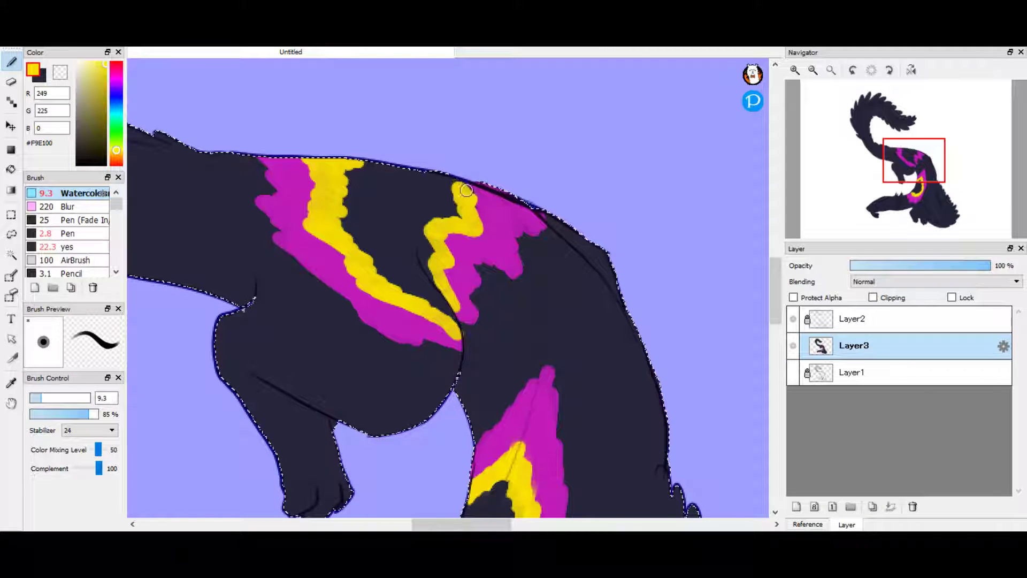
left_click(460, 315, "alt")
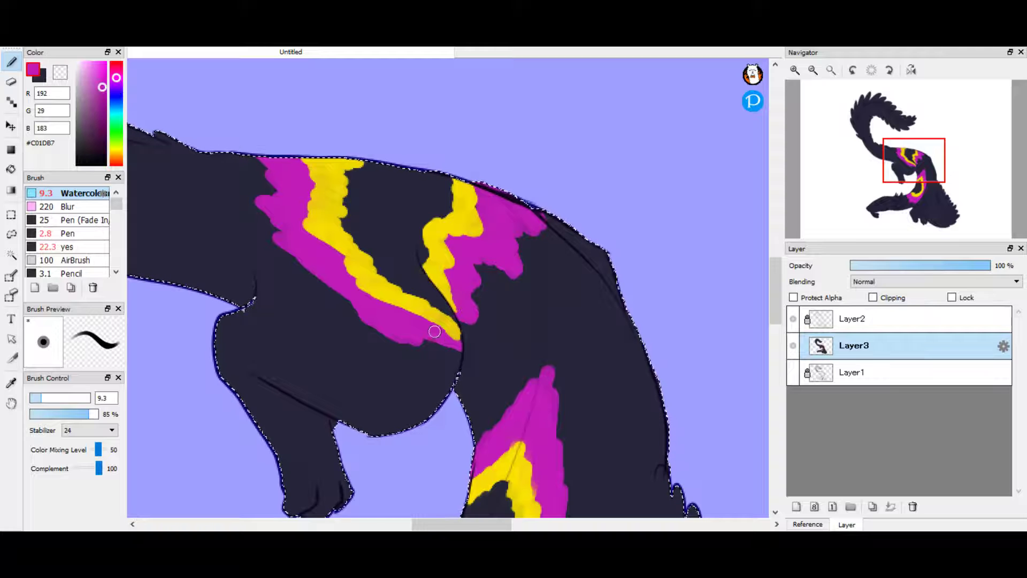
left_click_drag(428, 327, 455, 342)
- Paint the outer tips of the feather fan behind the forelegs magenta with a size 22 brush
scroll(456, 342, "down", 5)
scroll(455, 288, "up", 2)
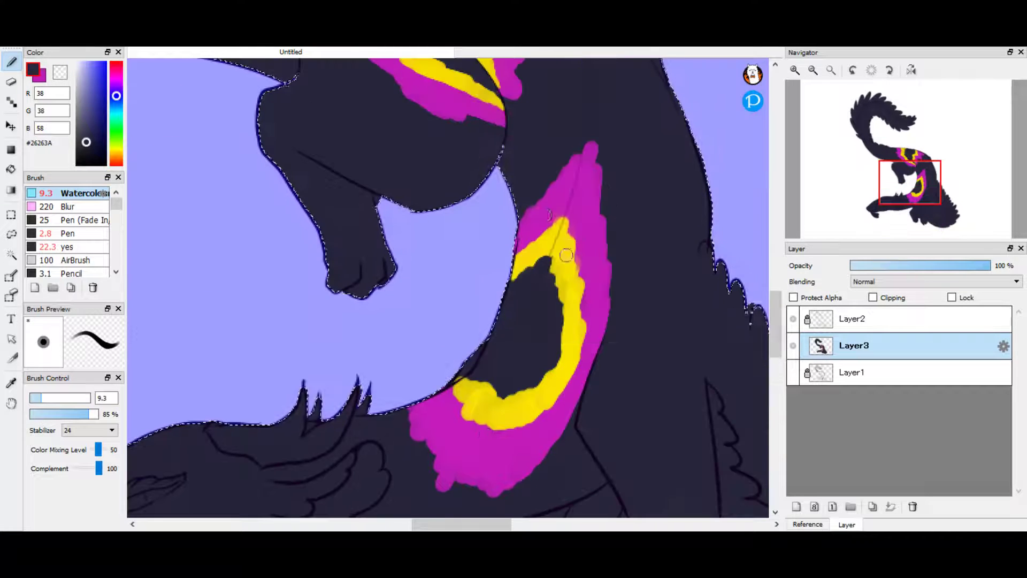
left_click(559, 251, "alt")
scroll(729, 305, "down", 3)
scroll(729, 305, "up", 2)
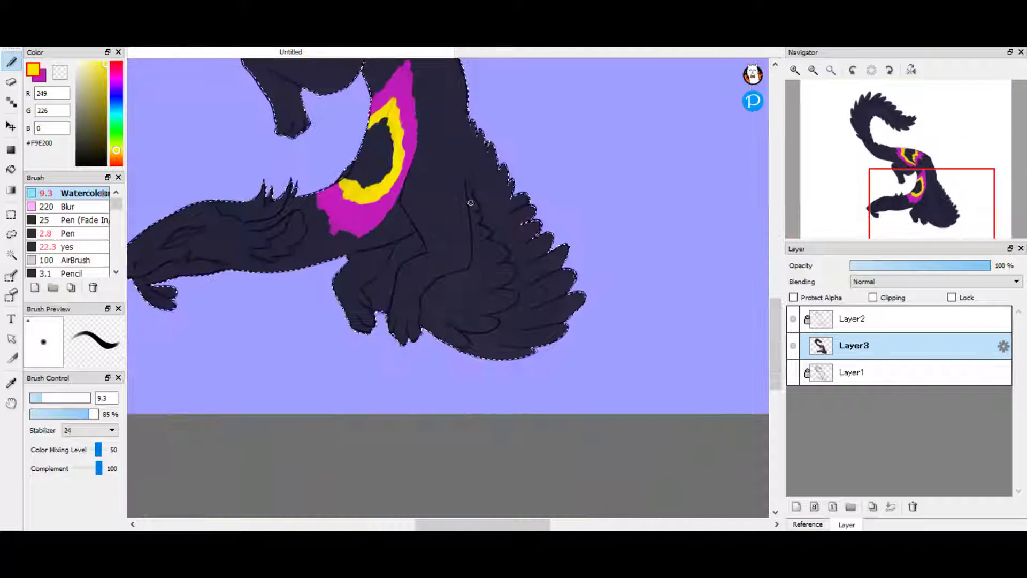
left_click(501, 170, "alt")
left_click(353, 214, "alt")
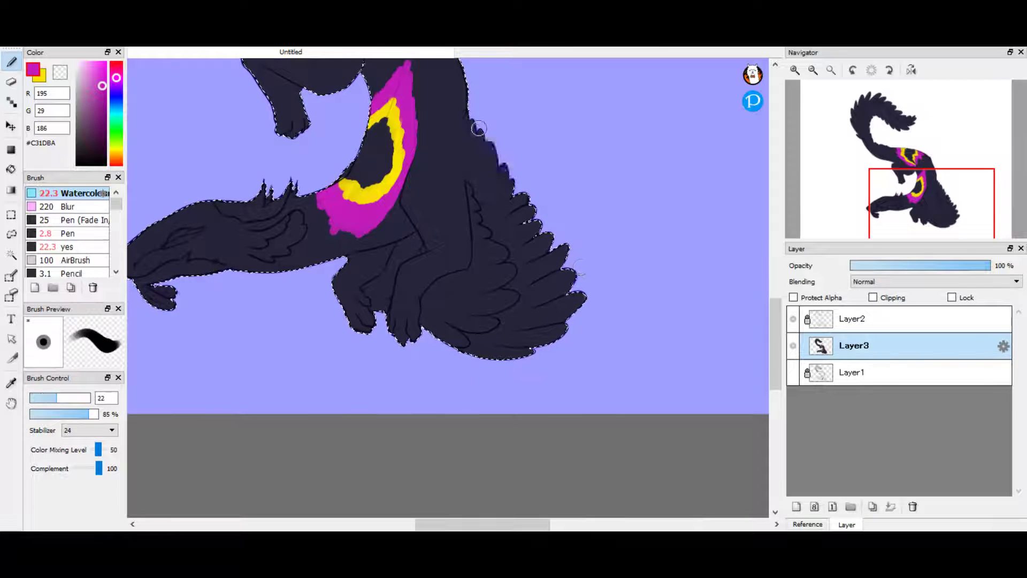
left_click_drag(575, 275, 566, 327)
key("End")
key("End")
key("End")
key("End")
mouse_move(414, 364)
left_mouse_down()
mouse_move(523, 409)
mouse_move(504, 369)
left_mouse_up()
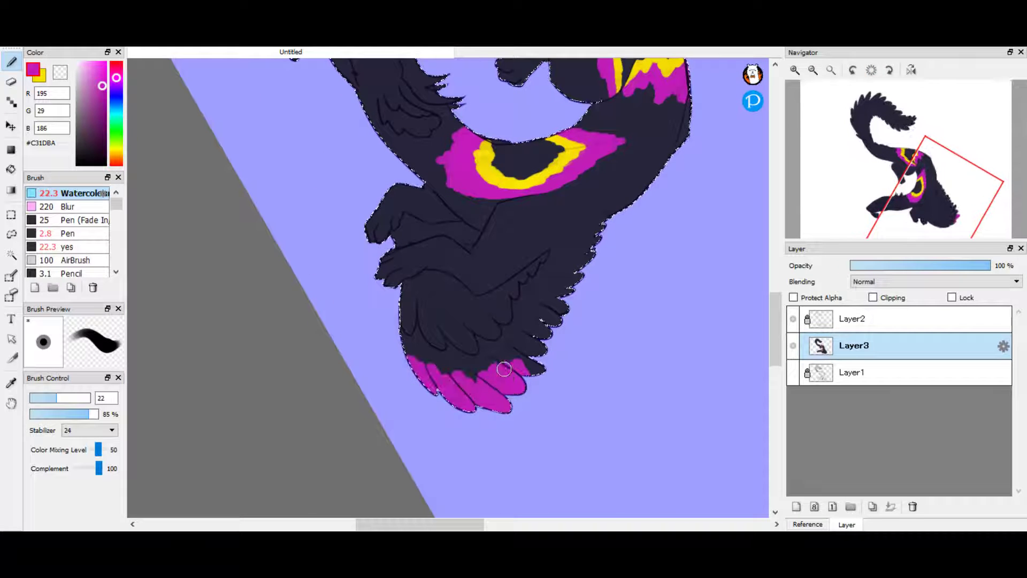
mouse_move(573, 309)
left_mouse_down()
mouse_move(603, 247)
mouse_move(530, 337)
left_mouse_up()
- Paint a yellow band across the feather fan just inside its magenta tips
key("x")
mouse_move(406, 339)
left_mouse_down()
mouse_move(472, 376)
mouse_move(505, 361)
mouse_move(540, 294)
mouse_move(592, 235)
mouse_move(525, 385)
left_mouse_up()
key("x")
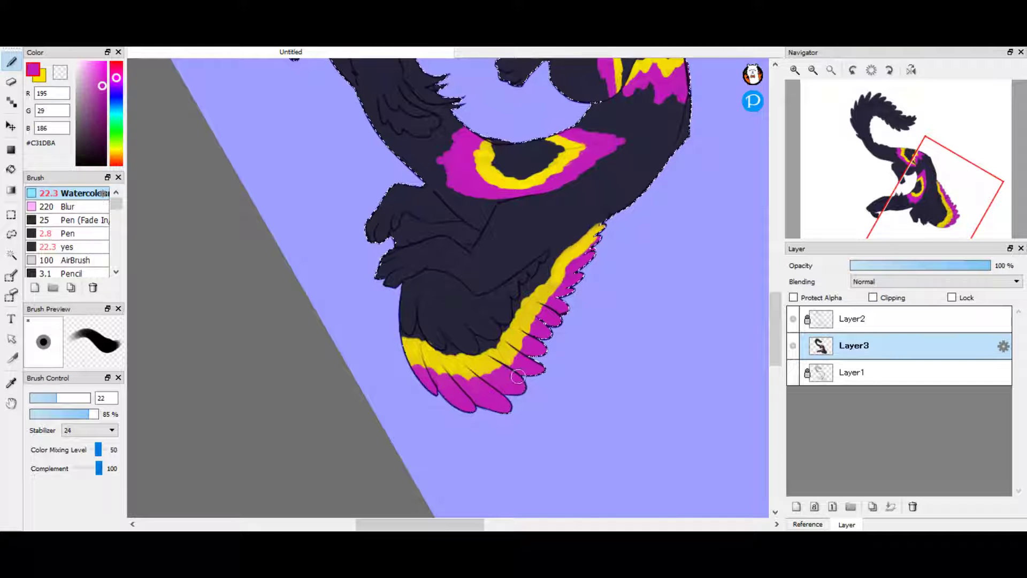
- Paint two magenta bands across the feathered tail curl, one on its lower bend and one on its upper bend
scroll(450, 289, "up", 7)
key("Delete")
key("Delete")
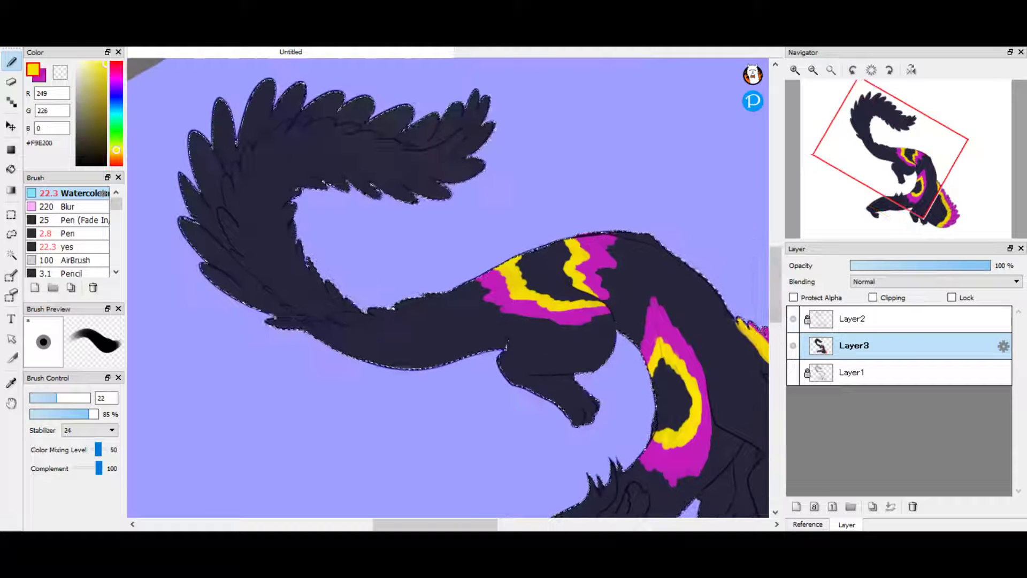
left_click_drag(238, 297, 230, 277)
mouse_move(292, 102)
left_mouse_down()
mouse_move(257, 93)
mouse_move(289, 84)
left_mouse_up()
key("Delete")
key("Delete")
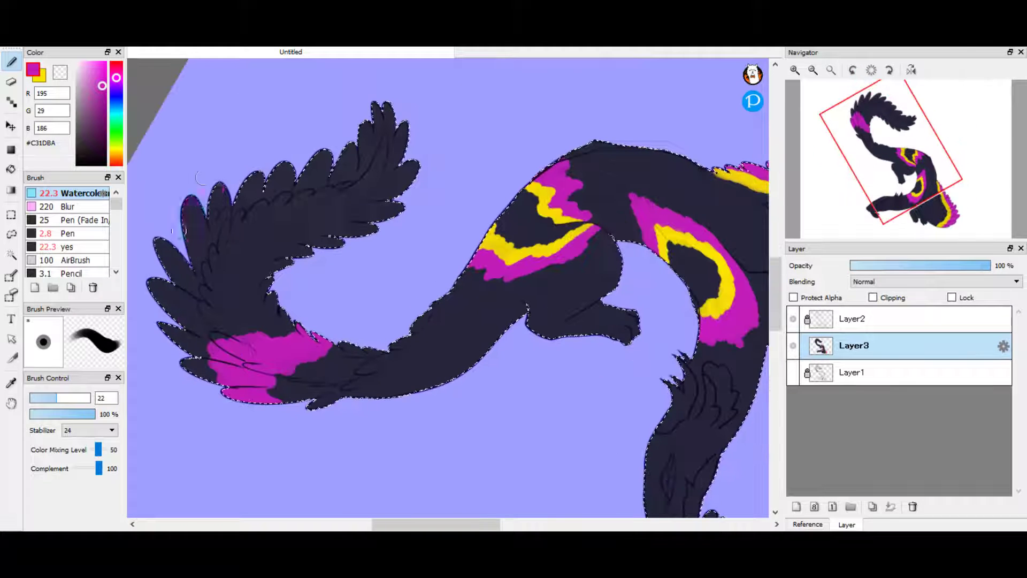
left_click_drag(203, 178, 273, 205)
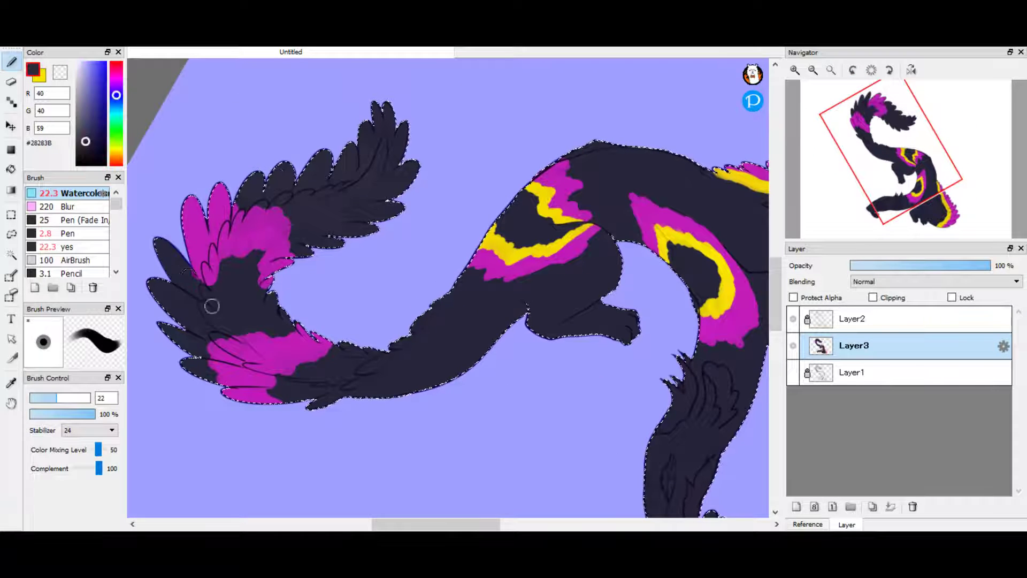
- Edge both sides of the two magenta bands on the tail curl with yellow, using a size 15 Watercolour brush
key("x")
key("bracketleft")
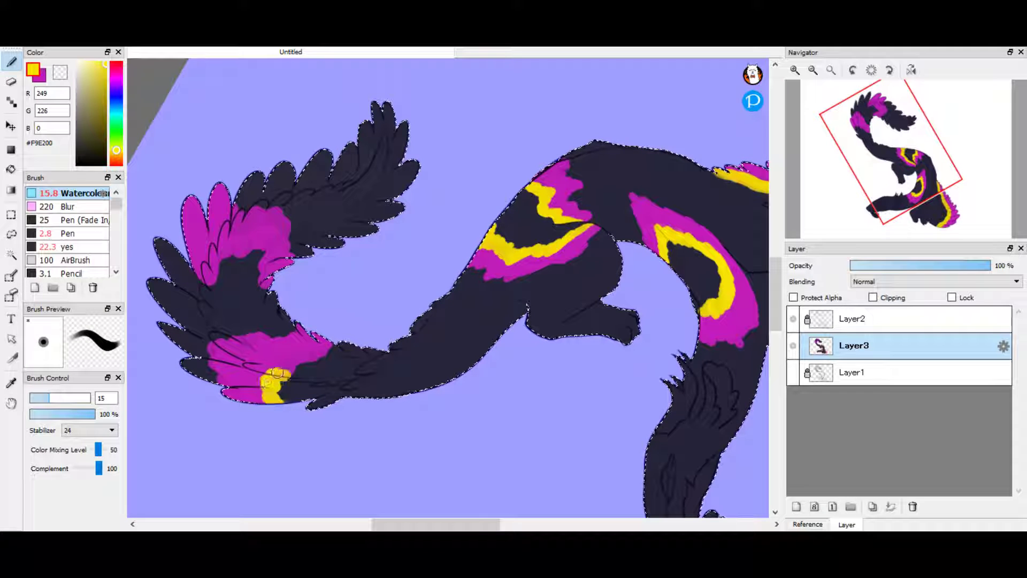
left_click_drag(337, 344, 204, 368)
left_click_drag(267, 338, 300, 329)
left_click(195, 265)
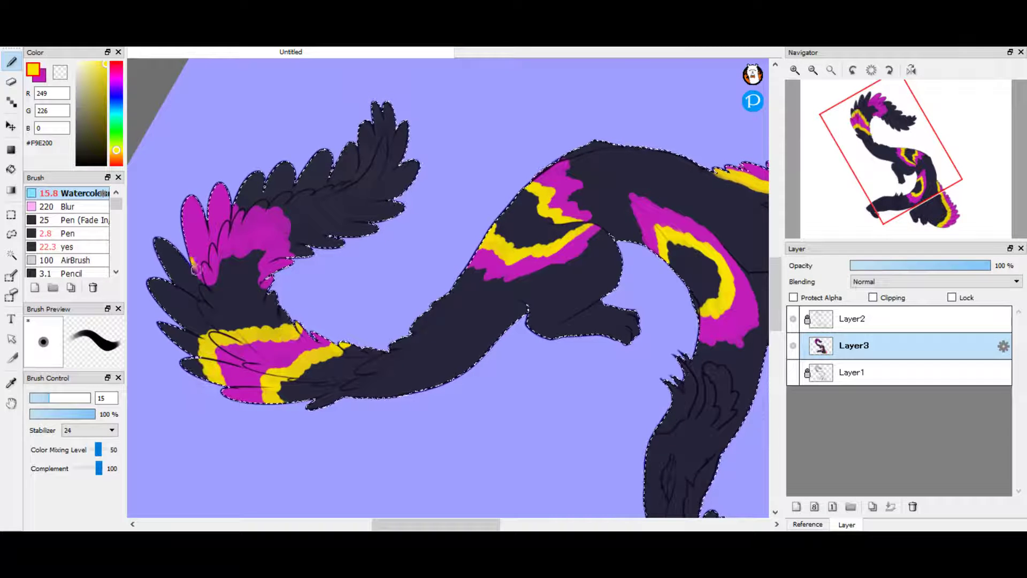
mouse_move(263, 257)
left_mouse_down()
mouse_move(238, 206)
mouse_move(307, 251)
left_mouse_up()
key("x")
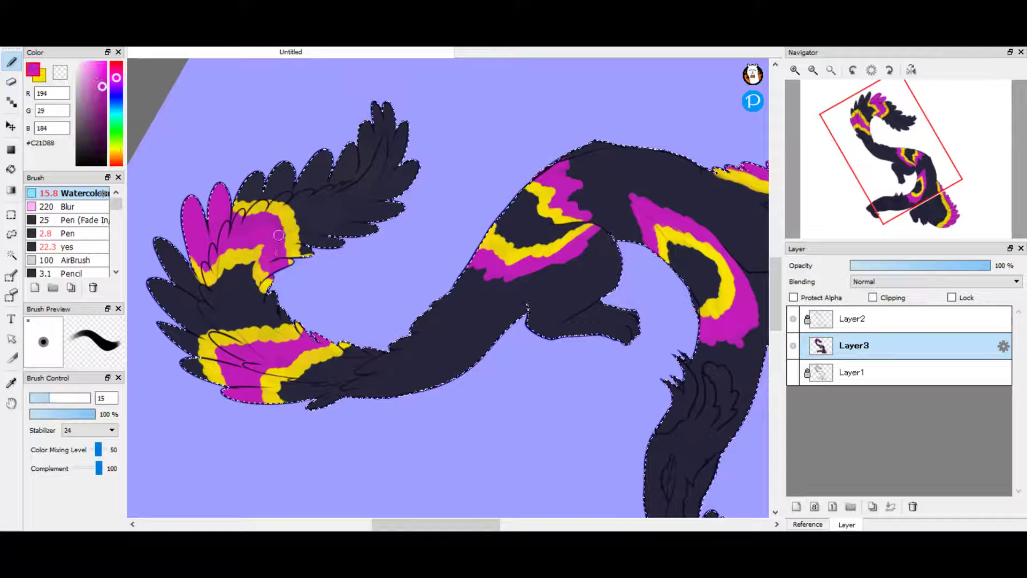
- Try to paint a navy strip through the banded lower bend of the tail with the "yes" brush
left_click(218, 344, "alt")
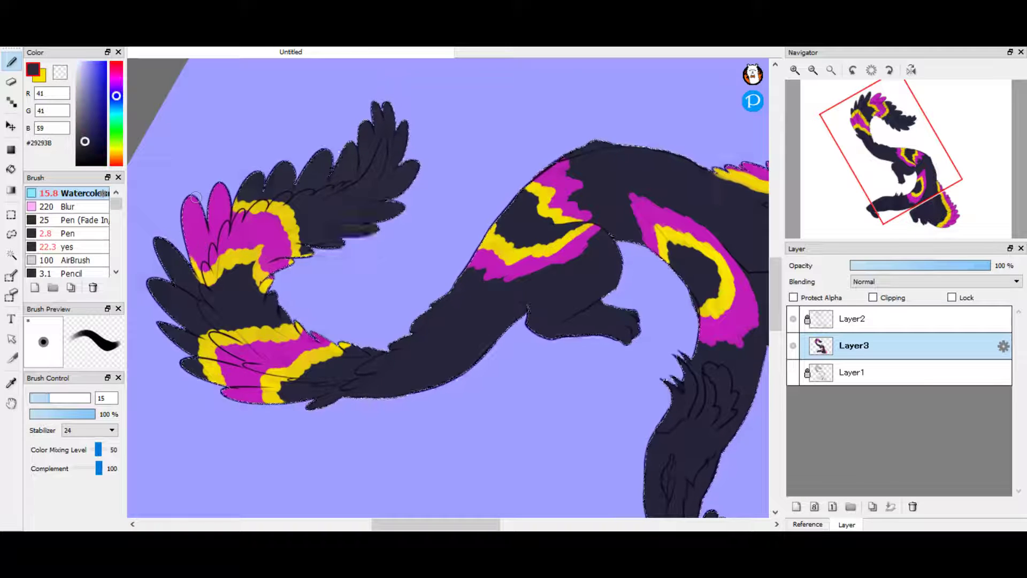
key("Delete")
left_click_drag(313, 176, 321, 128)
left_click(67, 246)
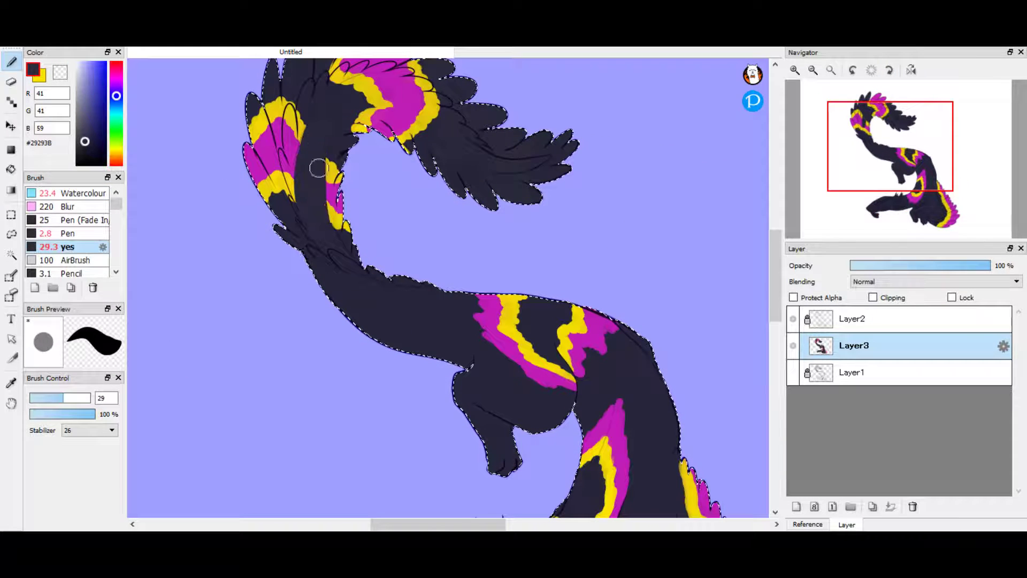
key("ctrl+z")
- Softly shade the tail-tip feathers magenta with the Watercolour brush at 10% opacity and blend a yellow band across them
left_click(397, 121, "alt")
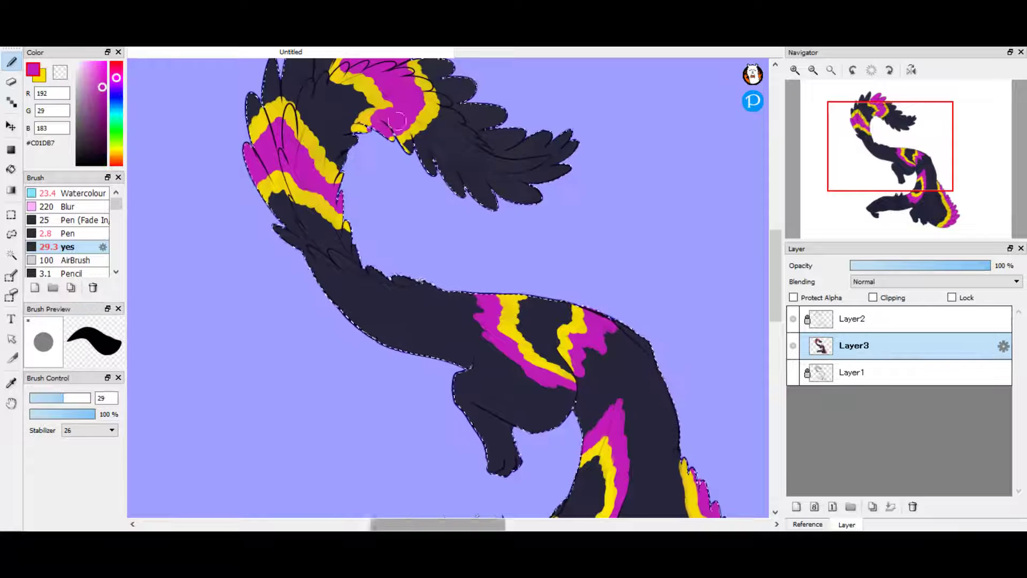
left_click_drag(397, 121, 281, 121)
left_click(66, 193)
left_click_drag(449, 144, 434, 185)
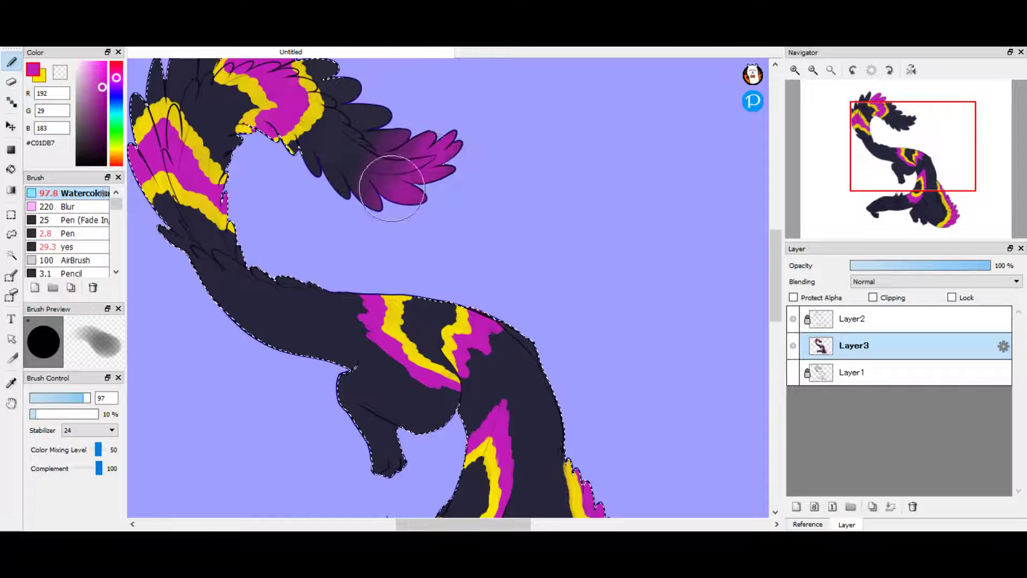
key("x")
key("ctrl+d")
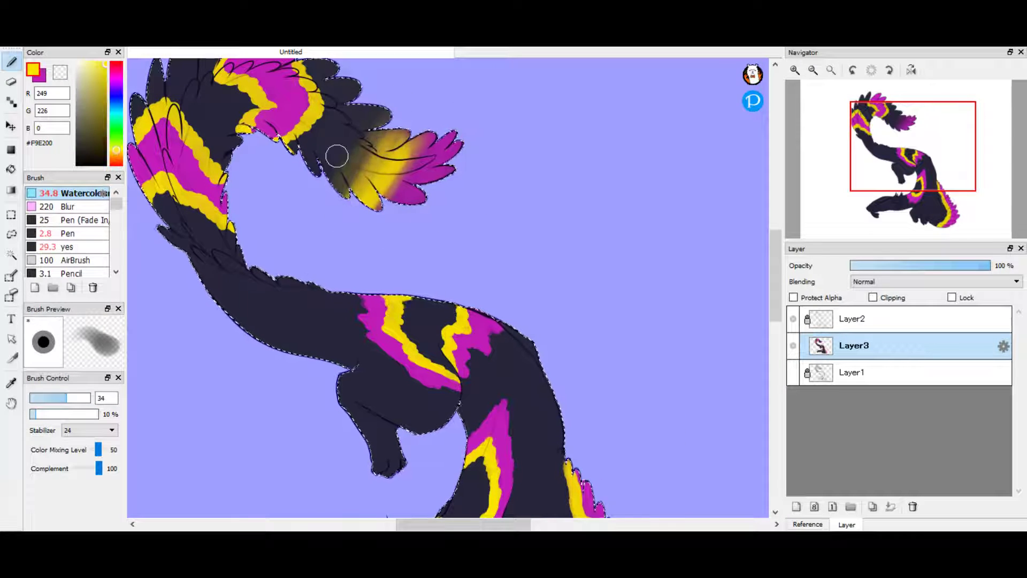
- Cover the tail tip's yellow band with magenta and fade the outermost feathers to yellow with a size 102 brush
key("x")
left_click_drag(337, 155, 404, 193)
mouse_move(428, 88)
left_mouse_down()
mouse_move(369, 140)
mouse_move(387, 160)
mouse_move(364, 150)
mouse_move(379, 157)
left_mouse_up()
key("x")
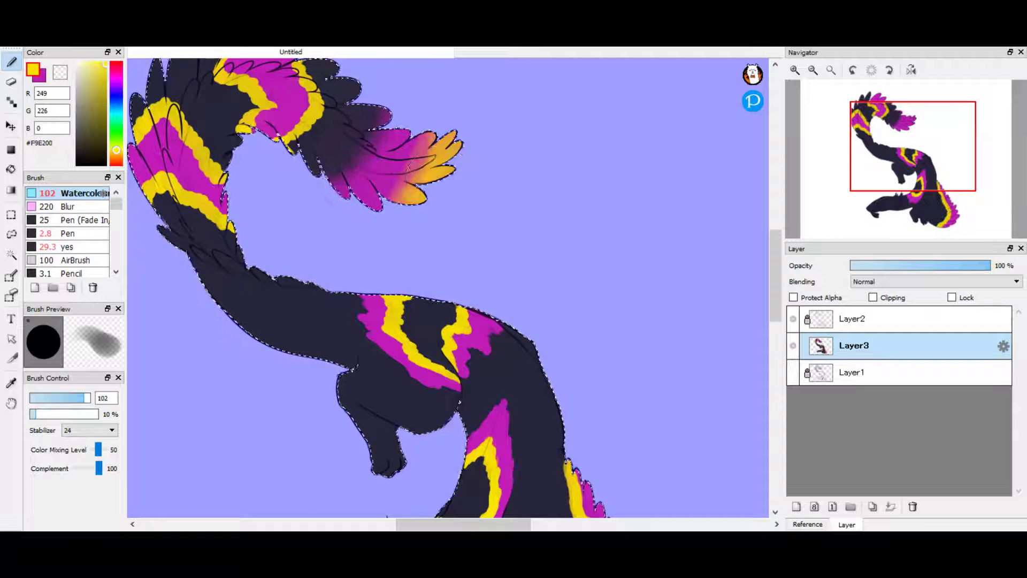
left_click_drag(452, 142, 418, 208)
key("x")
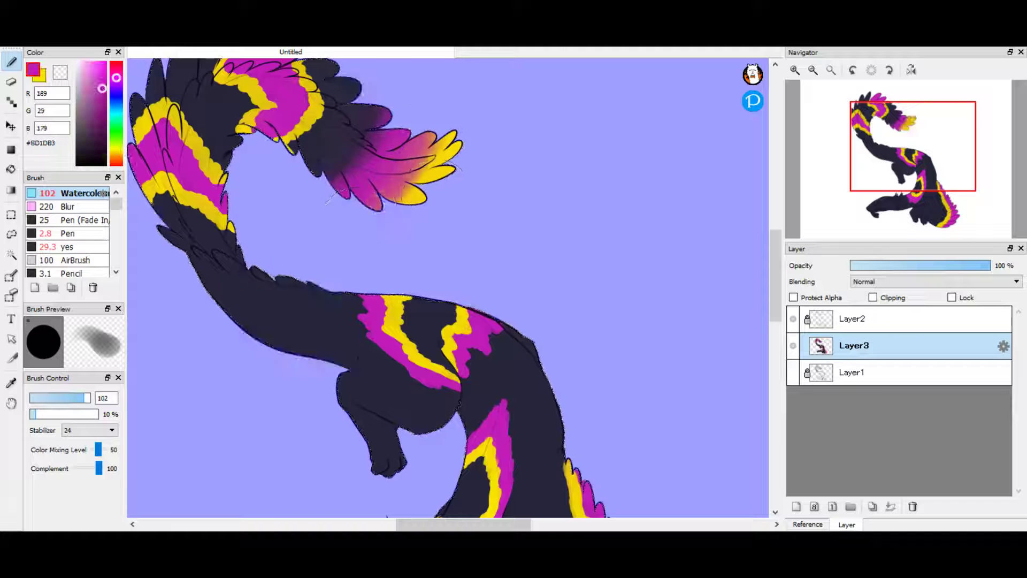
- Paint soft alternating yellow and magenta streaks across the feathers of the tail tip
key("x")
left_click_drag(356, 160, 354, 196)
key("period")
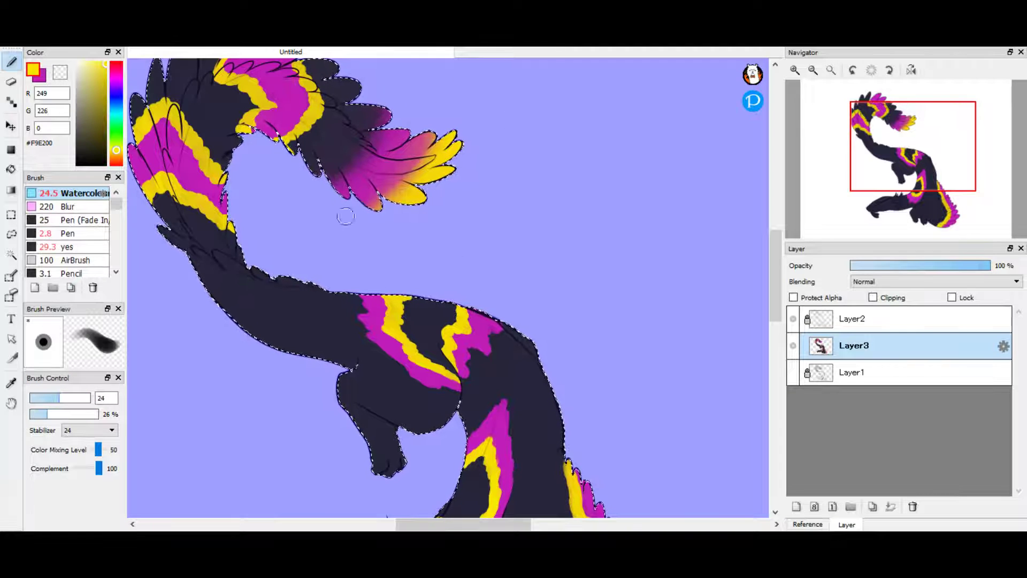
key("comma")
key("x")
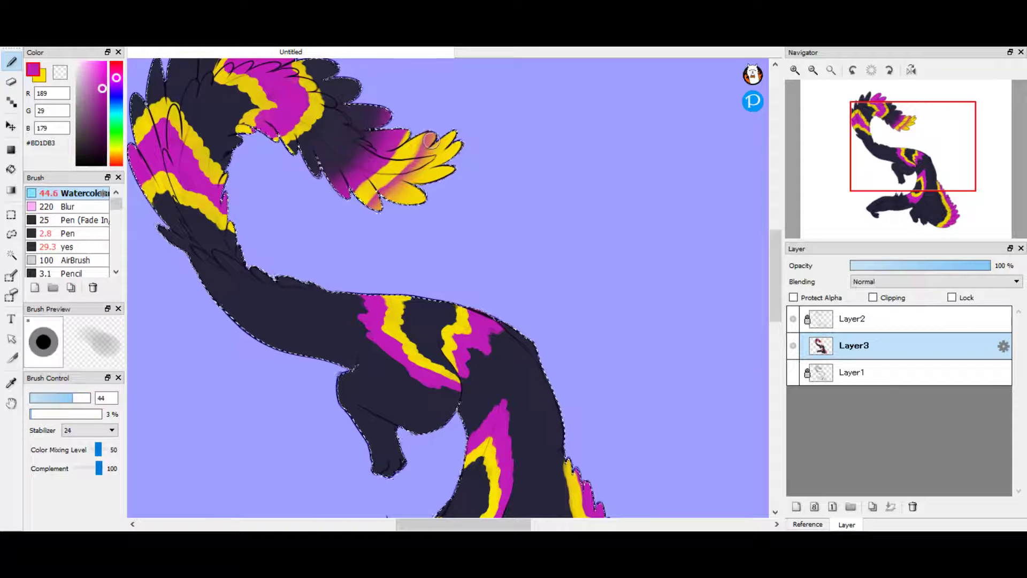
key("x")
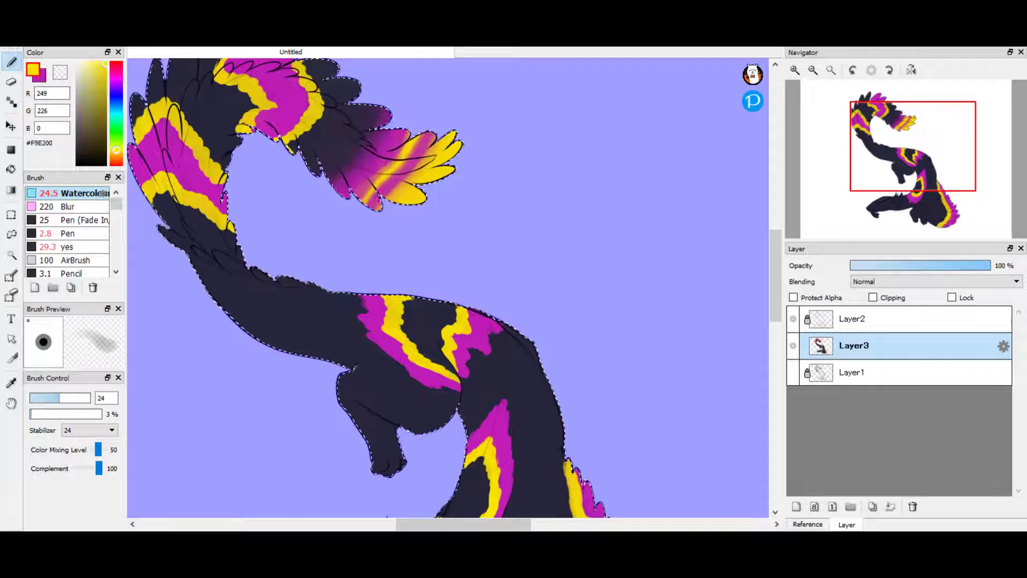
left_click_drag(391, 150, 374, 182)
key("x")
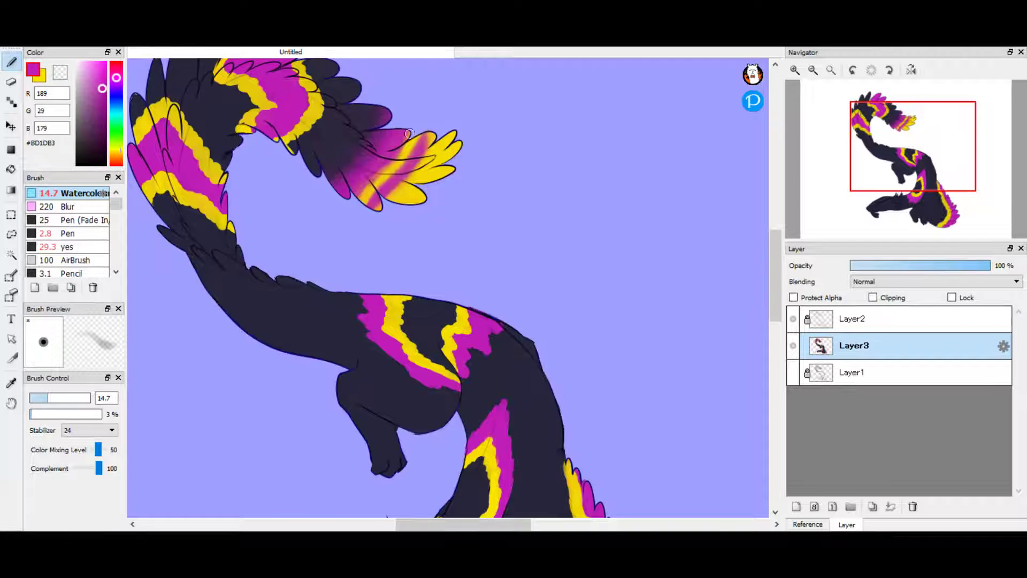
key("period")
key("x")
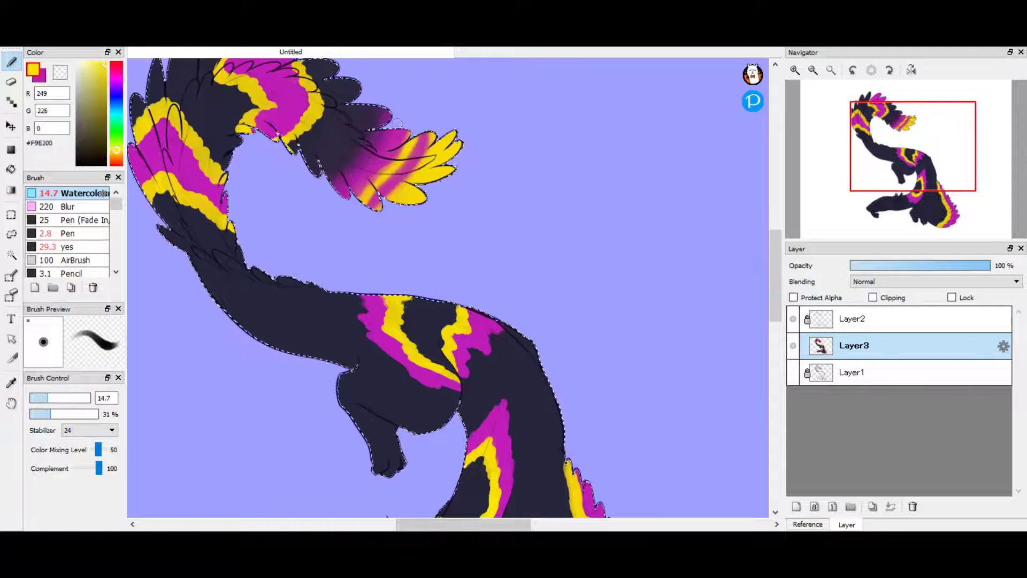
- Add thin wavy yellow stripes through the magenta of both tail-curl bands with small brushes at 31% opacity
scroll(395, 130, "left", 5)
left_click_drag(394, 130, 378, 140)
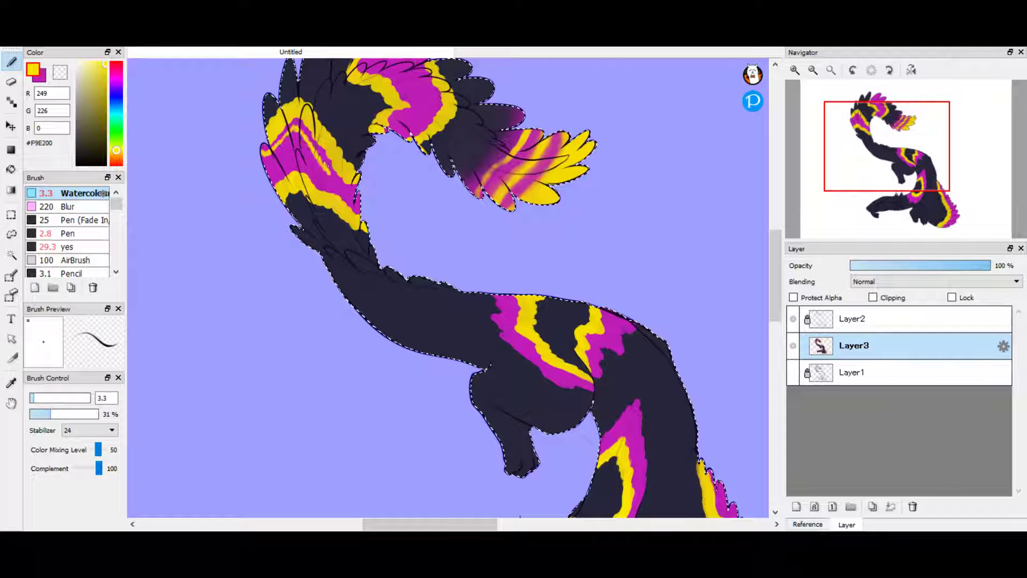
mouse_move(271, 188)
left_mouse_down()
mouse_move(283, 169)
mouse_move(302, 187)
left_mouse_up()
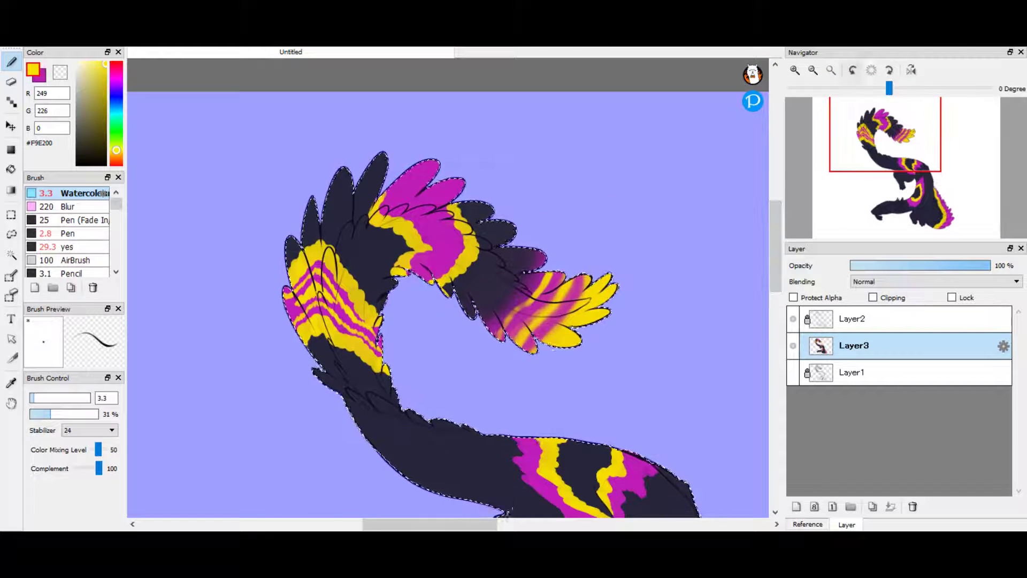
scroll(449, 288, "up", 2)
mouse_move(288, 223)
left_mouse_down()
mouse_move(322, 258)
mouse_move(315, 279)
mouse_move(351, 261)
left_mouse_up()
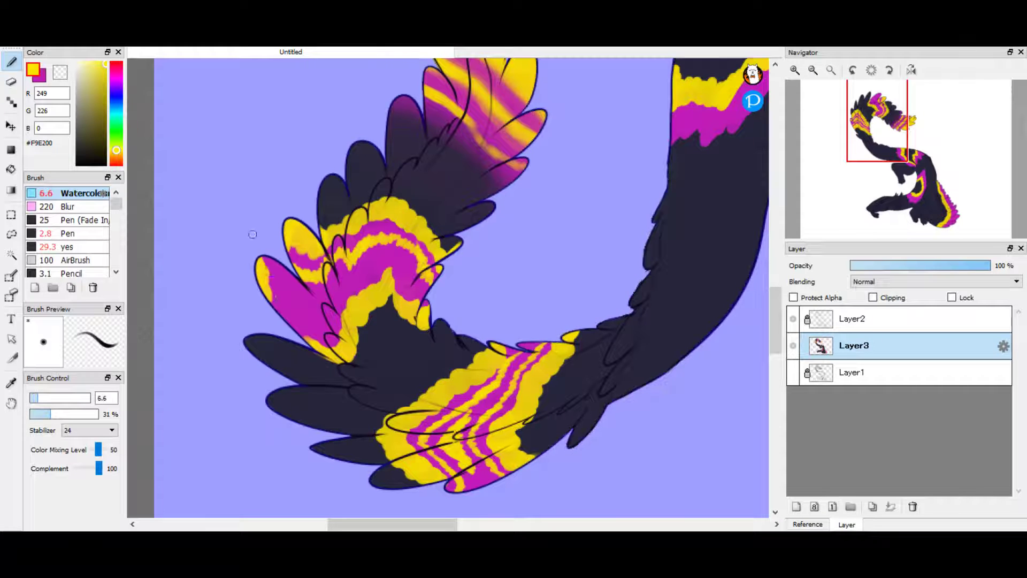
key("bracketleft")
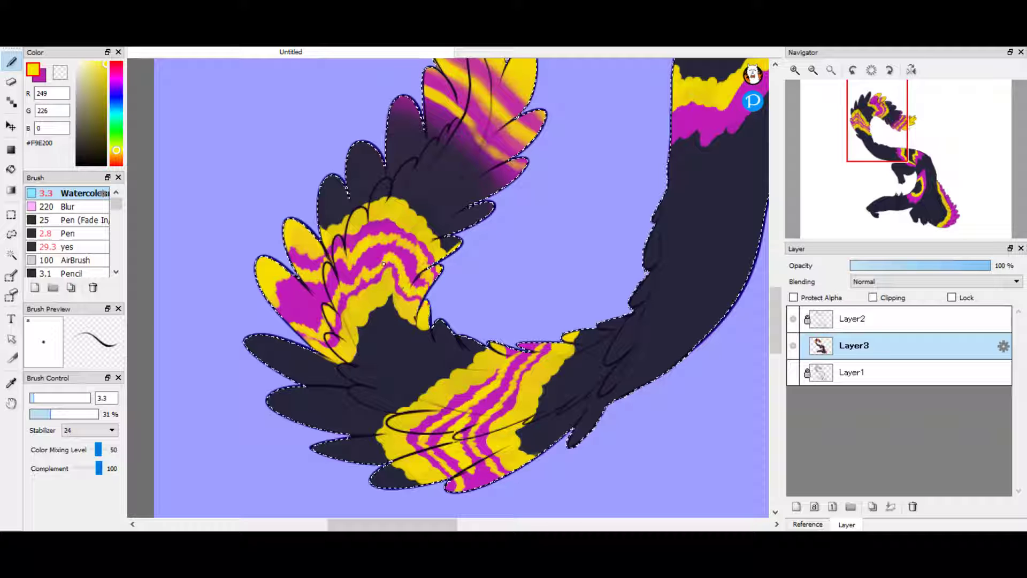
left_click_drag(288, 284, 300, 133)
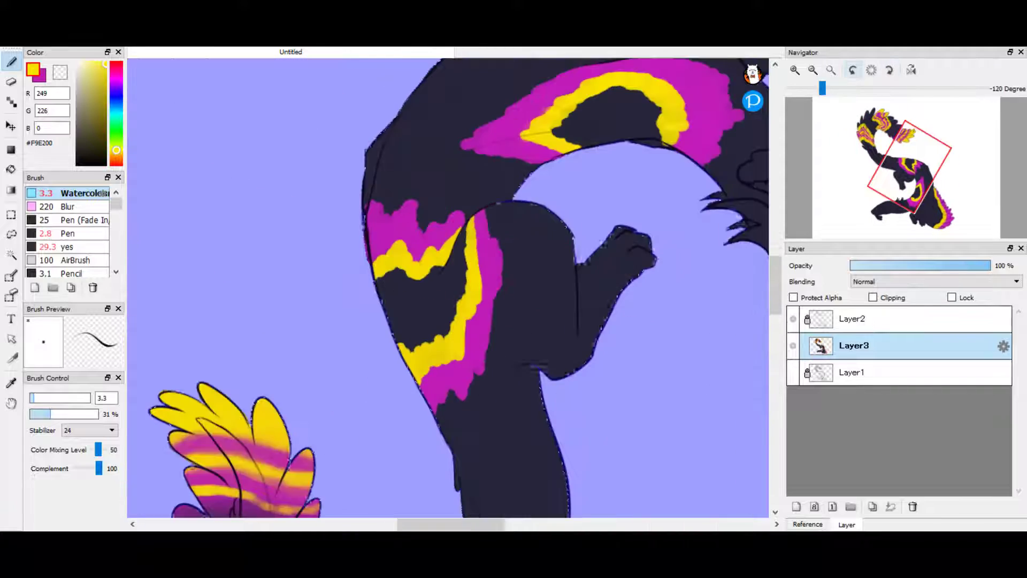
- Repaint the whole feathered tail curl dark navy, covering its bands and streaked tip
left_click(831, 70)
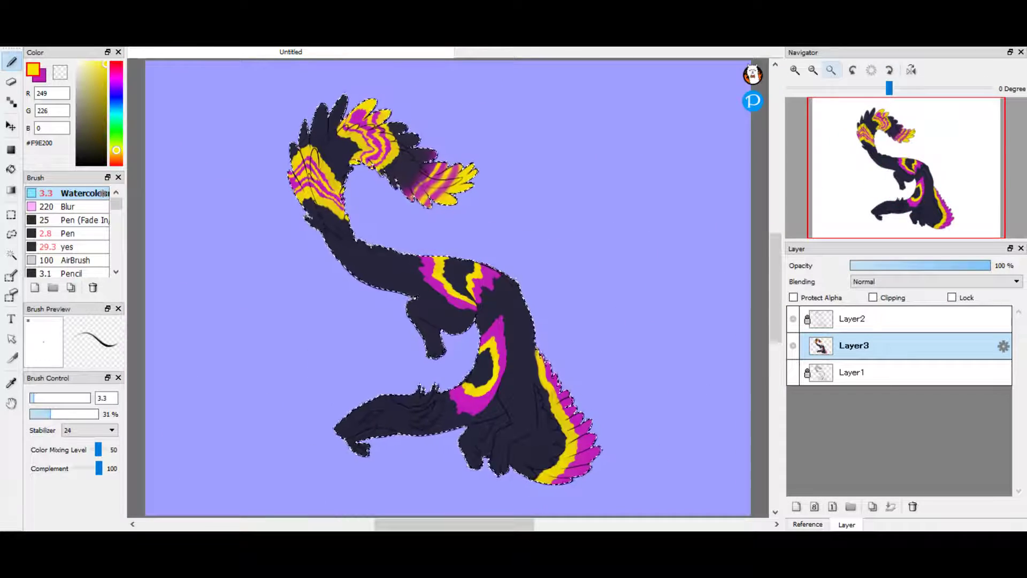
left_click(87, 142)
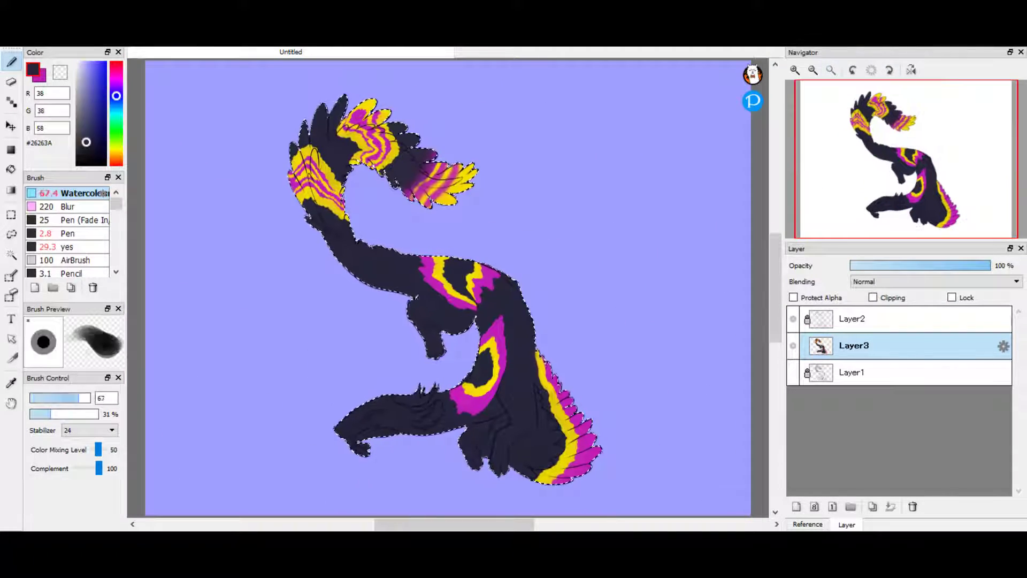
mouse_move(332, 118)
left_mouse_down()
mouse_move(460, 177)
mouse_move(300, 161)
mouse_move(344, 214)
left_mouse_up()
key("x")
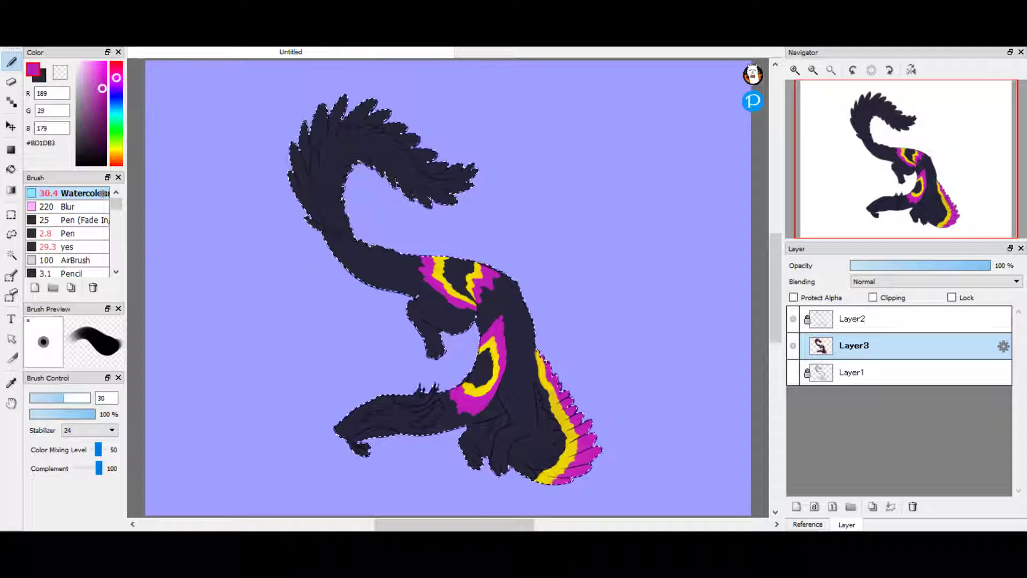
- Paint two magenta bands across the lower and upper bends of the tail curl with a size 30 brush
scroll(421, 289, "up", 3)
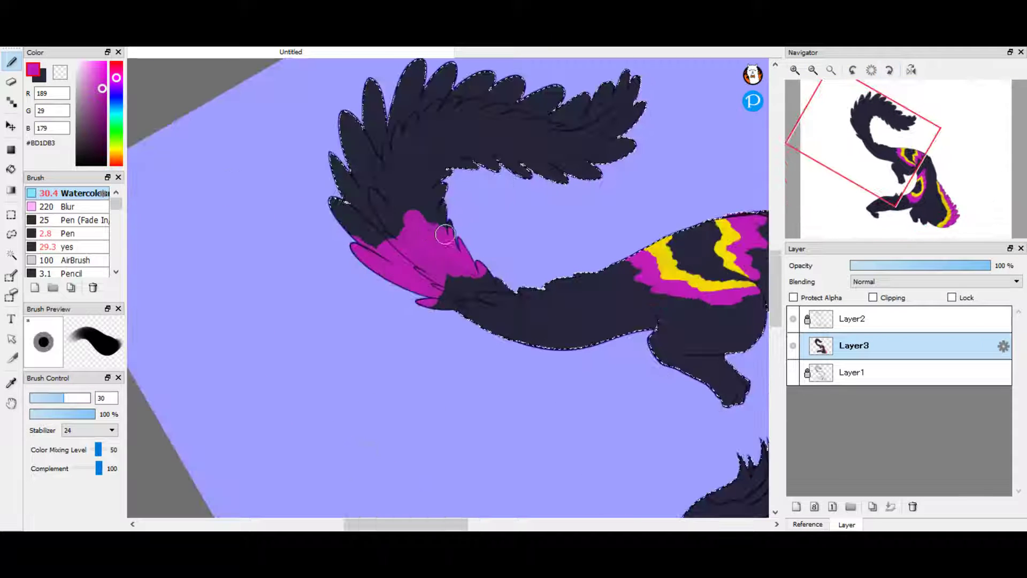
left_click_drag(476, 260, 338, 224)
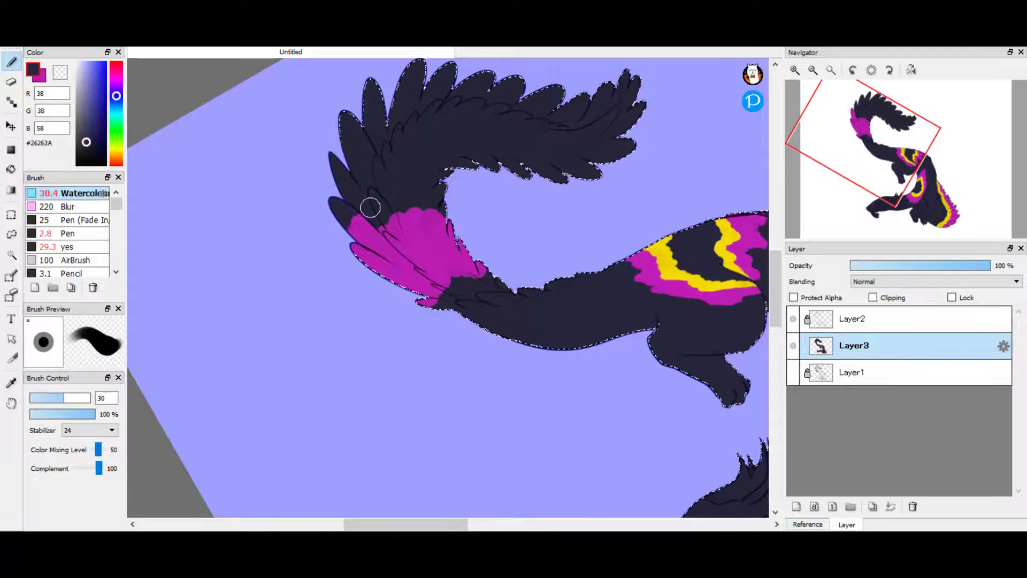
scroll(470, 177, "right", 5)
scroll(310, 222, "left", 5)
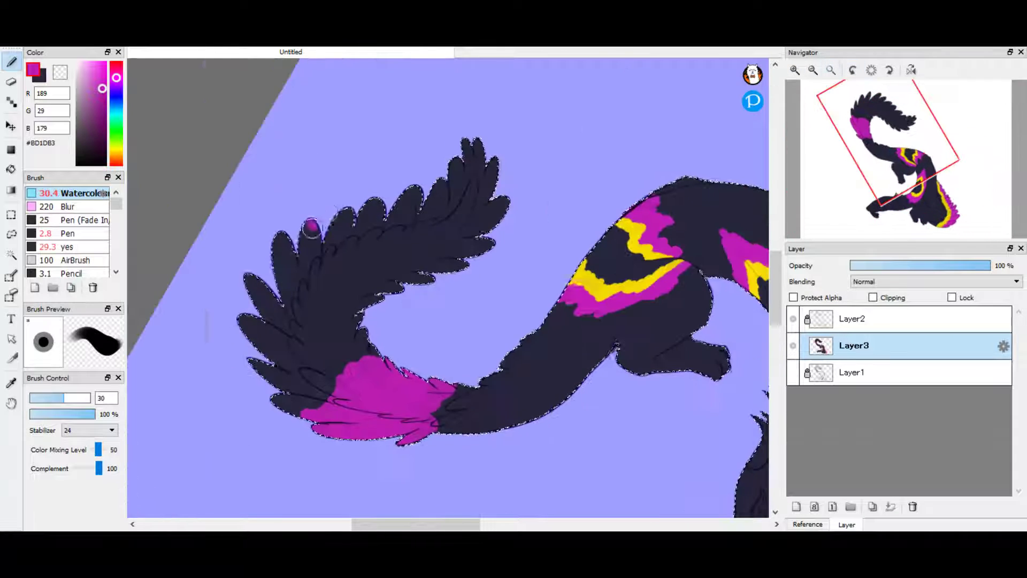
key("Home")
mouse_move(299, 289)
left_mouse_down()
mouse_move(321, 305)
mouse_move(304, 301)
mouse_move(361, 346)
left_mouse_up()
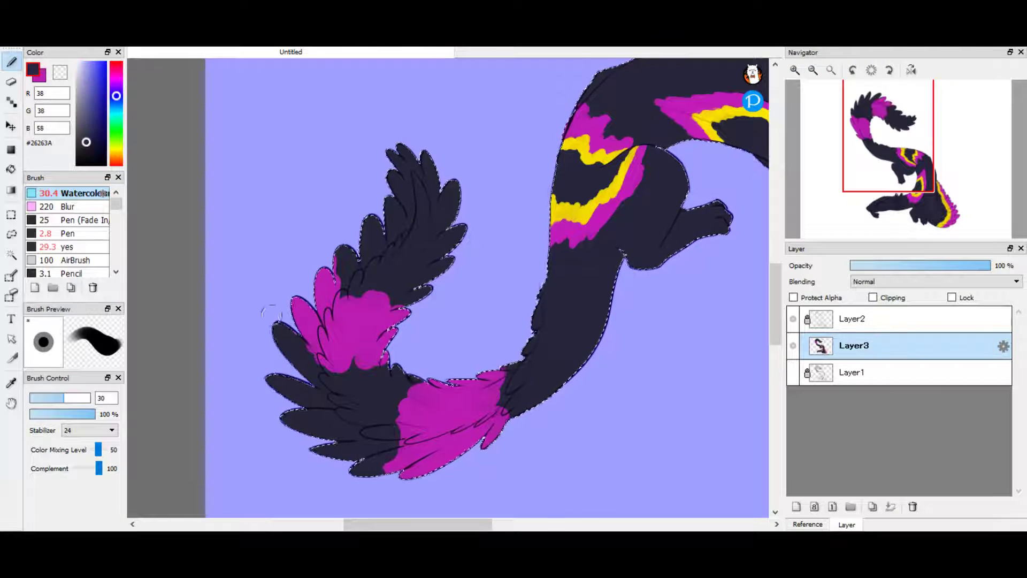
scroll(268, 136, "down", 1)
- Paint a jagged yellow stripe across the upper magenta tail band and trim its edge with magenta
left_click(572, 116, "alt")
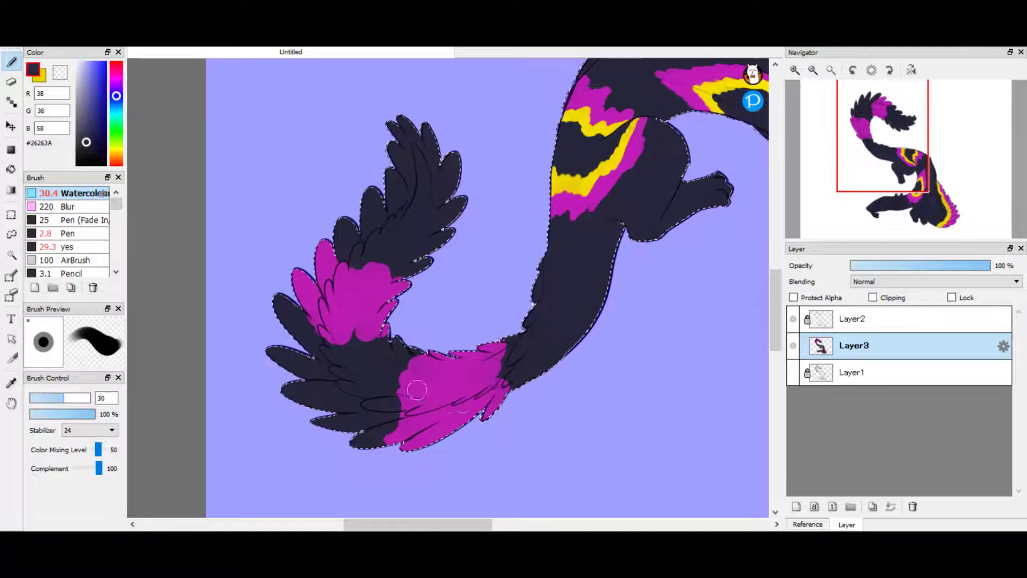
key("bracketleft")
key("bracketleft")
key("bracketleft")
key("bracketleft")
key("bracketleft")
scroll(356, 267, "up", 2)
left_click_drag(308, 227, 302, 251)
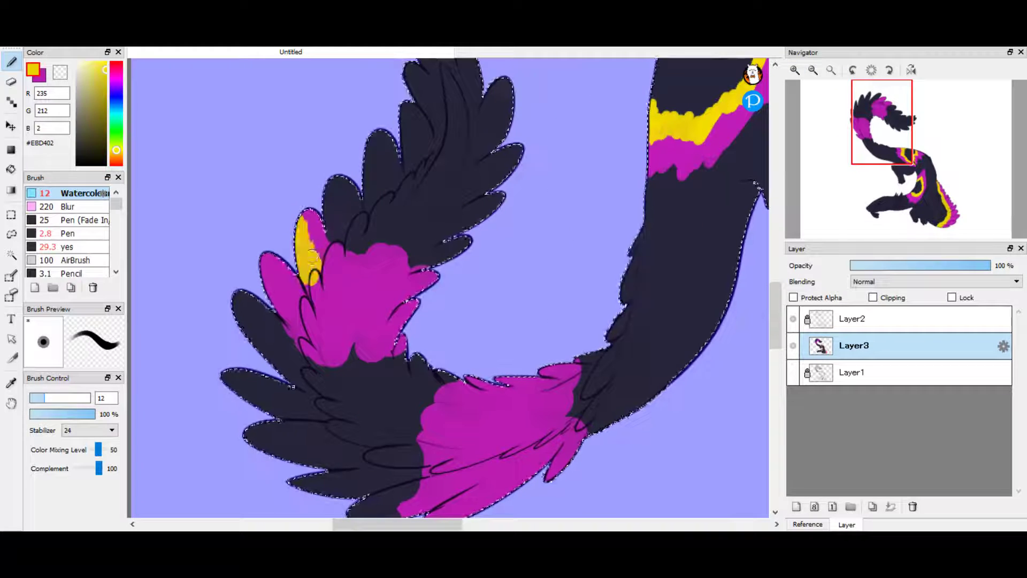
key("bracketleft")
key("bracketleft")
left_click_drag(393, 304, 434, 277)
key("x")
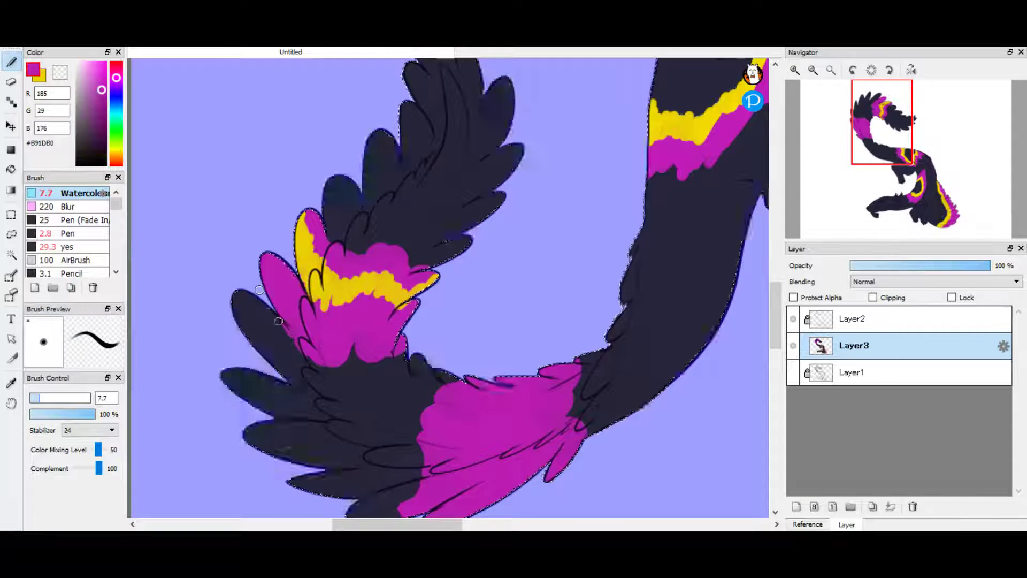
mouse_move(326, 271)
left_mouse_down()
mouse_move(291, 313)
mouse_move(322, 359)
mouse_move(369, 355)
mouse_move(410, 325)
left_mouse_up()
- Restore the tail curl to navy and paint two magenta bands across its lower half with a size 31 brush
key("x")
key("x")
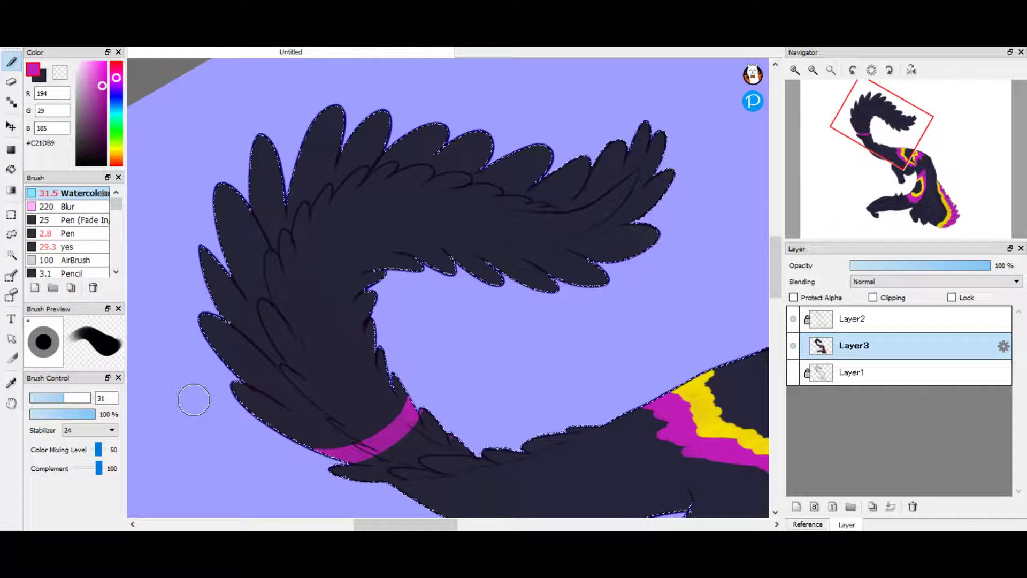
mouse_move(194, 400)
left_mouse_down()
mouse_move(199, 371)
mouse_move(265, 293)
mouse_move(442, 362)
mouse_move(351, 443)
mouse_move(317, 334)
mouse_move(382, 337)
left_mouse_up()
key("bracketleft")
key("bracketleft")
key("bracketleft")
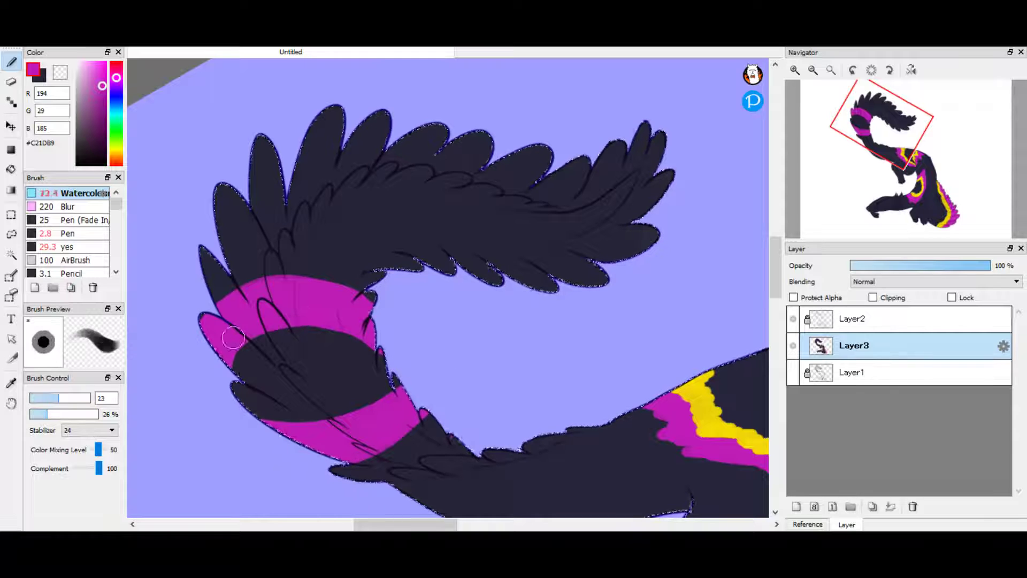
- Make the edges of both magenta tail bands jagged with magenta and navy strokes, using a size 12 brush at 26% opacity
left_click_drag(238, 369, 246, 337)
left_click_drag(222, 293, 258, 319)
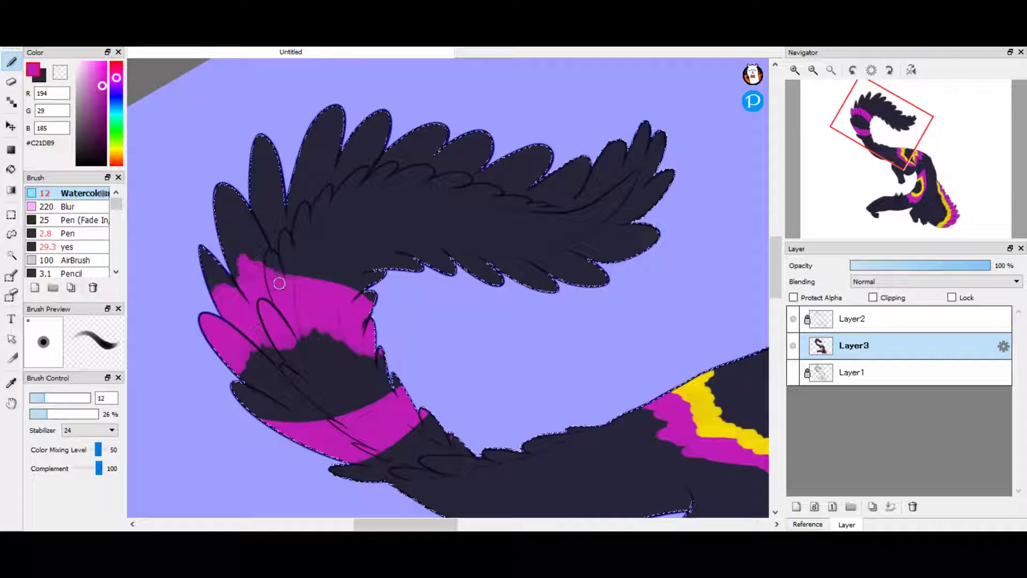
scroll(300, 375, "down", 3)
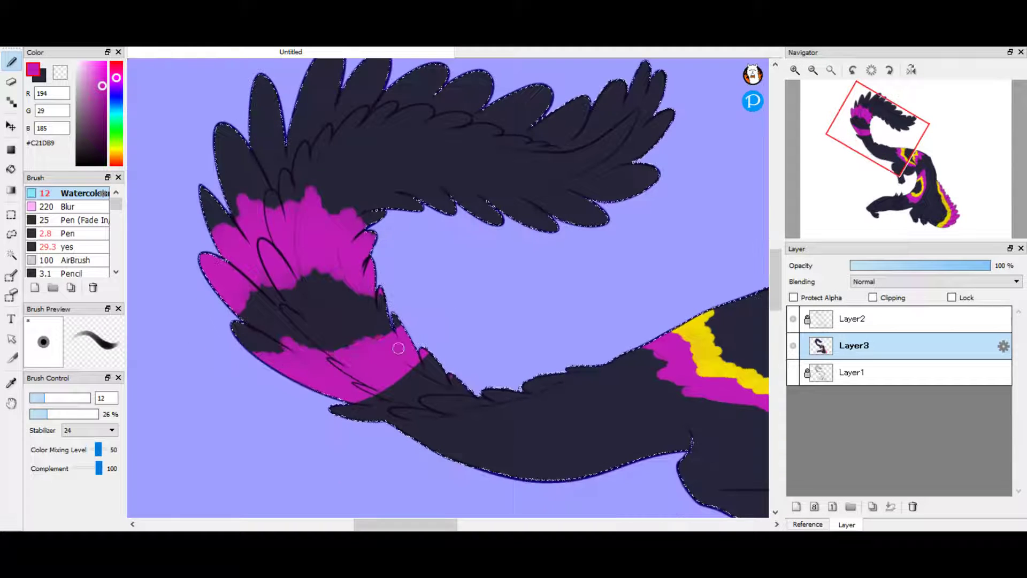
left_click_drag(398, 348, 393, 319)
left_click(397, 390, "alt")
left_click_drag(397, 390, 359, 389)
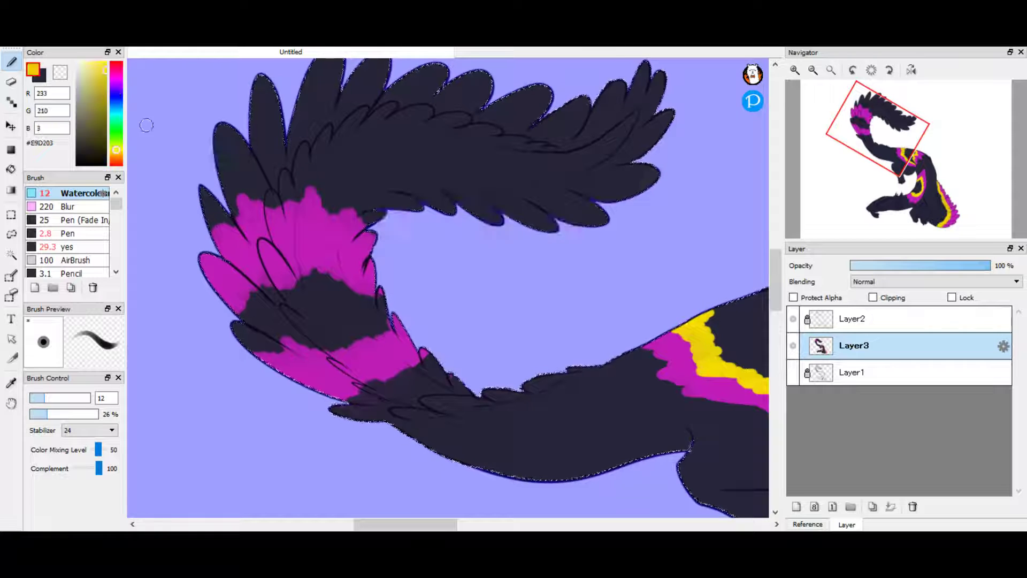
- Paint jagged yellow stripes along the facing inner edges of both magenta tail bands with the size 12 watercolour brush
left_click(712, 353, "alt")
left_click_drag(235, 310, 262, 287)
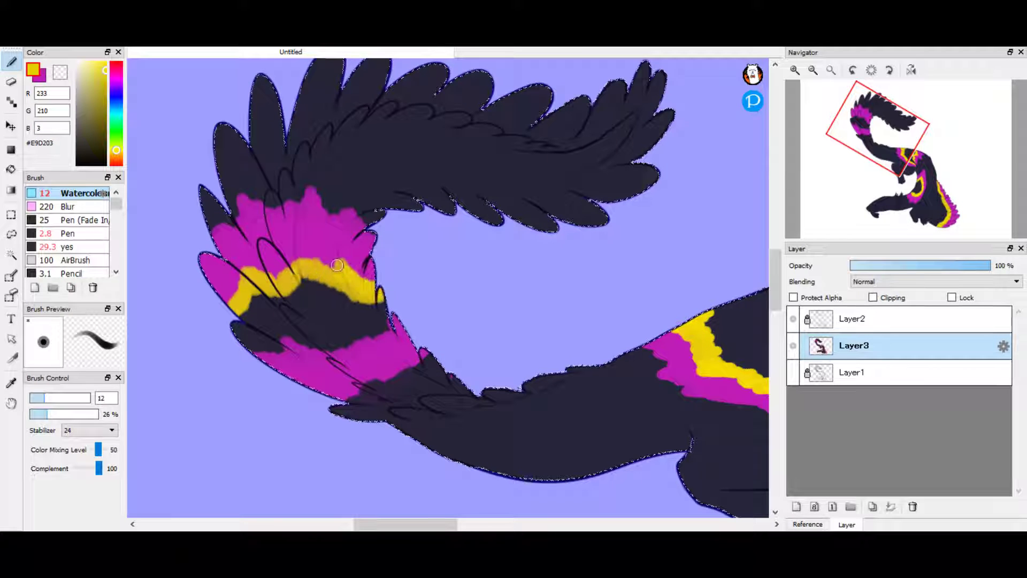
left_click_drag(253, 354, 292, 339)
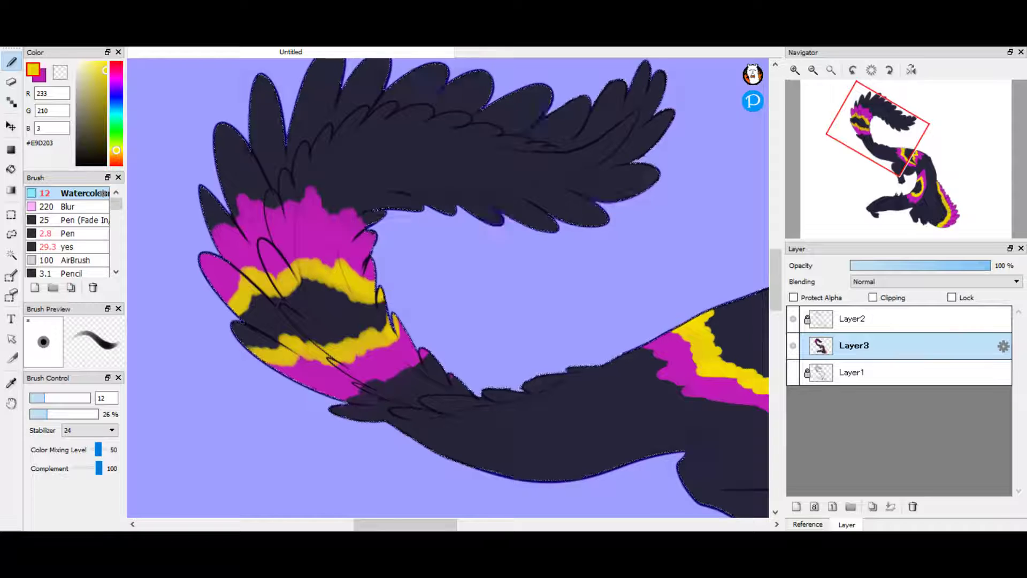
- Paint the feathers at the tail's tip magenta with a size 48 brush, softening the inner edge at 9% opacity
key("Delete")
key("Delete")
key("x")
key("]")
key("]")
key("]")
key("]")
key("]")
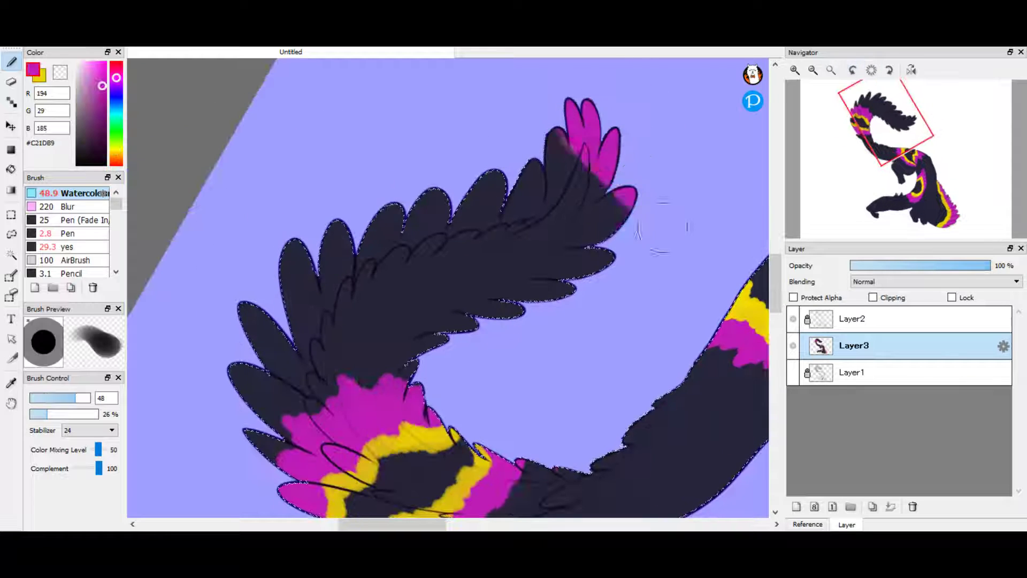
mouse_move(578, 118)
left_mouse_down()
mouse_move(621, 203)
mouse_move(616, 291)
left_mouse_up()
key("[")
key("[")
key("[")
key("[")
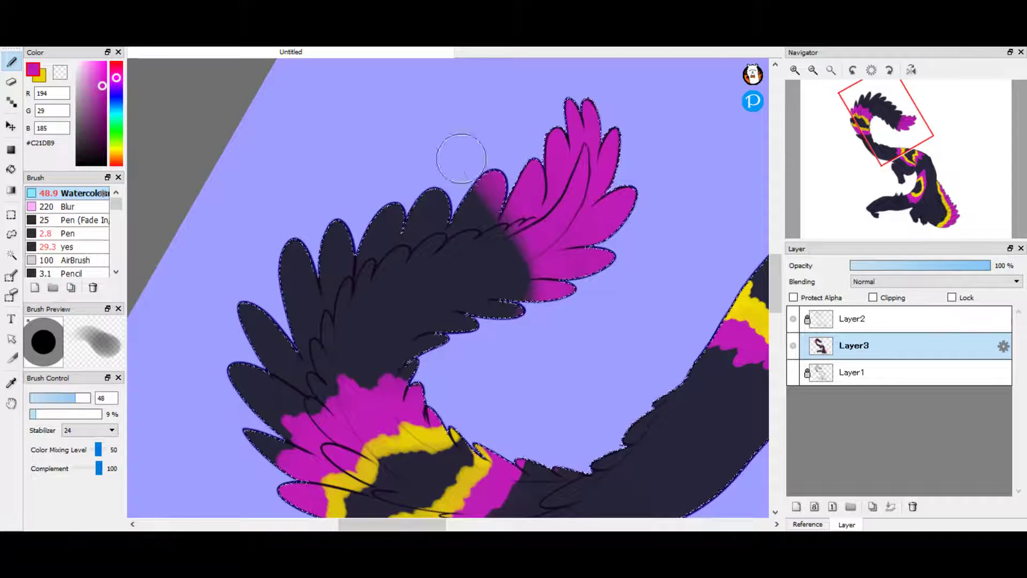
- Paint a yellow band across the tail between the magenta tip and the navy, using a size 71 brush at 11% opacity
key("Home")
key("x")
key("[")
mouse_move(428, 187)
left_mouse_down()
mouse_move(498, 235)
mouse_move(514, 275)
left_mouse_up()
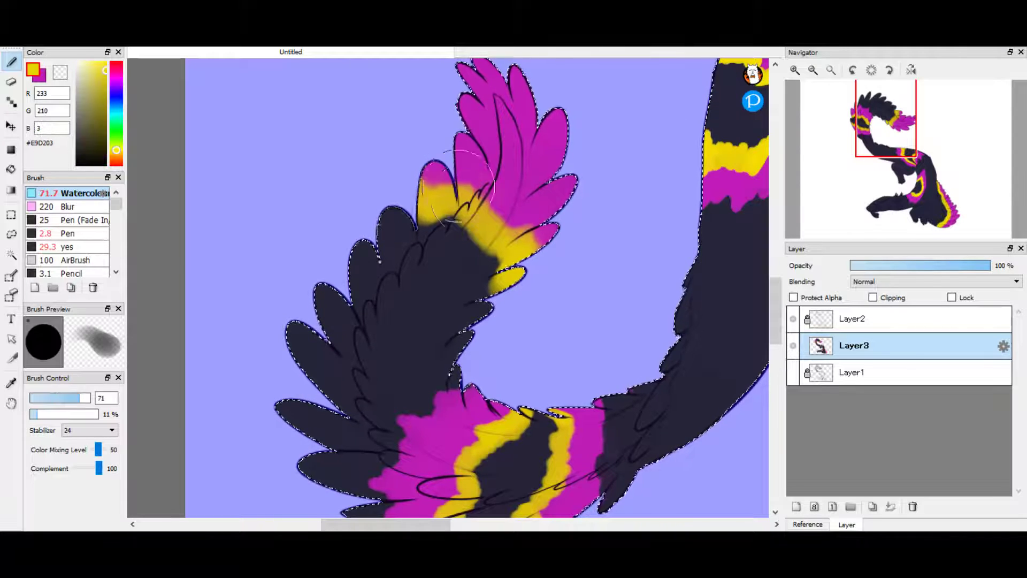
- Widen the yellow tail band and blend it into the magenta tip and the navy with a size 58 brush at 11% opacity
key("]")
key("]")
key("]")
key("]")
key("]")
key("]")
mouse_move(434, 177)
left_mouse_down()
mouse_move(462, 221)
mouse_move(530, 209)
left_mouse_up()
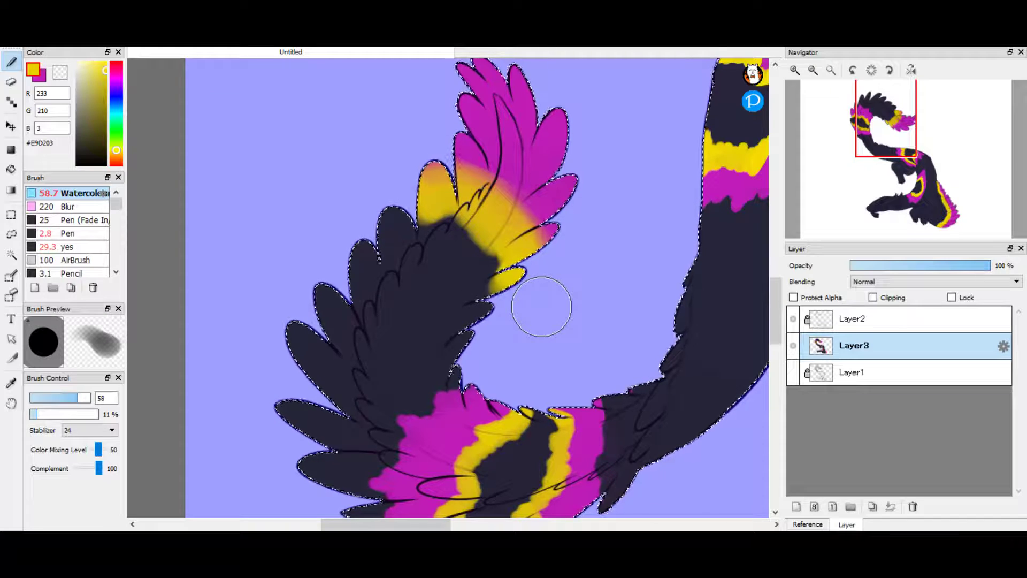
mouse_move(482, 269)
left_mouse_down()
mouse_move(486, 292)
mouse_move(470, 206)
mouse_move(487, 281)
left_mouse_up()
- Try painting the chin feathers and the lower jaw magenta with a watercolour brush at 100% opacity
scroll(487, 281, "down", 3)
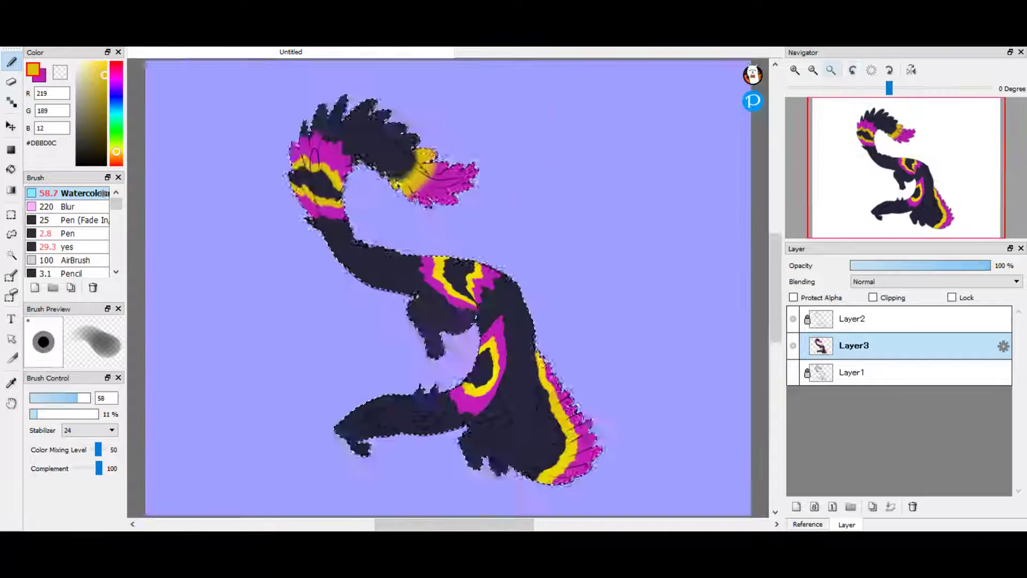
scroll(641, 248, "up", 3)
scroll(641, 248, "down", 5)
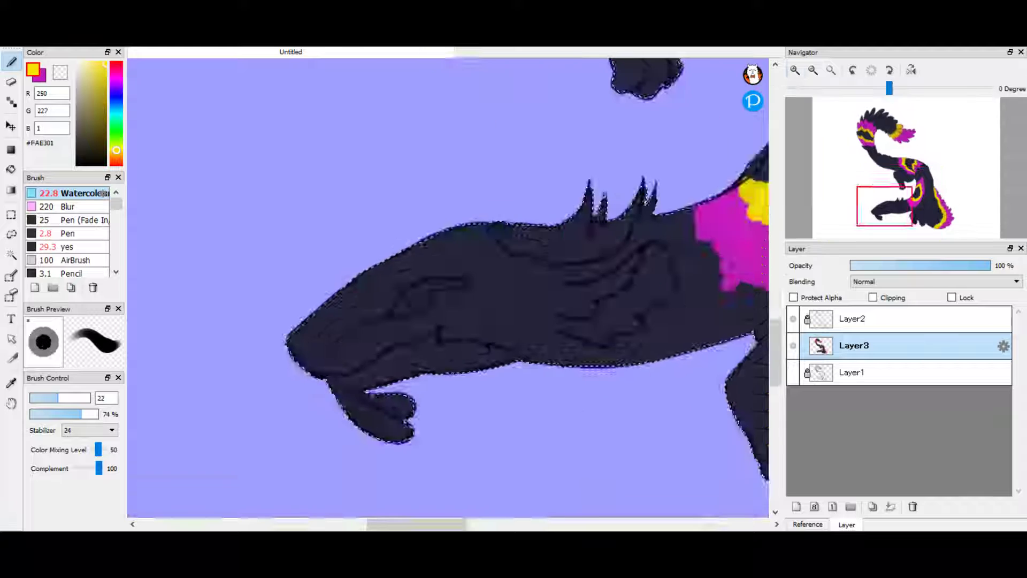
key("x")
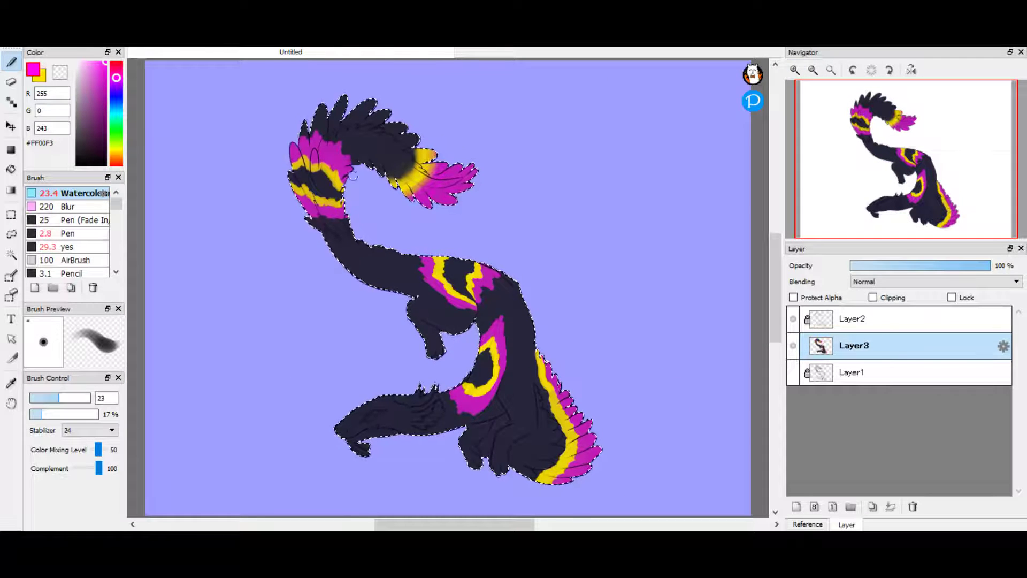
scroll(455, 143, "left", 3)
scroll(375, 401, "up", 4)
left_click_drag(313, 423, 364, 434)
left_click(96, 415)
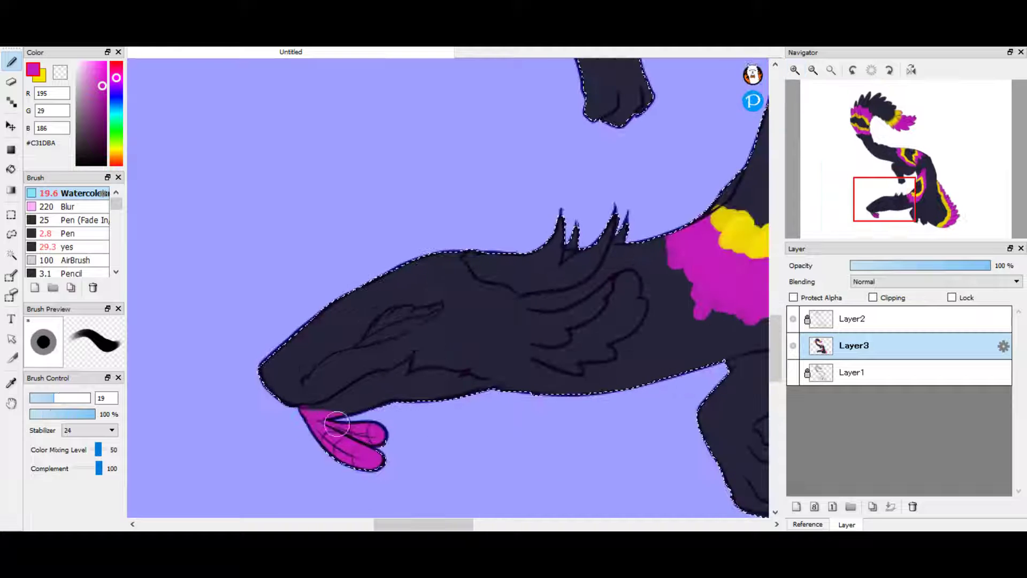
left_click_drag(308, 409, 399, 397)
left_click_drag(59, 397, 35, 397)
mouse_move(391, 373)
left_mouse_down()
mouse_move(221, 392)
mouse_move(316, 393)
left_mouse_up()
- Try adding yellow bands and white tips to the magenta chin feathers with a small brush
key("x")
mouse_move(219, 450)
left_mouse_down()
mouse_move(233, 463)
mouse_move(228, 455)
left_mouse_up()
mouse_move(190, 423)
left_mouse_down()
mouse_move(242, 425)
mouse_move(214, 424)
mouse_move(257, 432)
left_mouse_up()
left_click(77, 63)
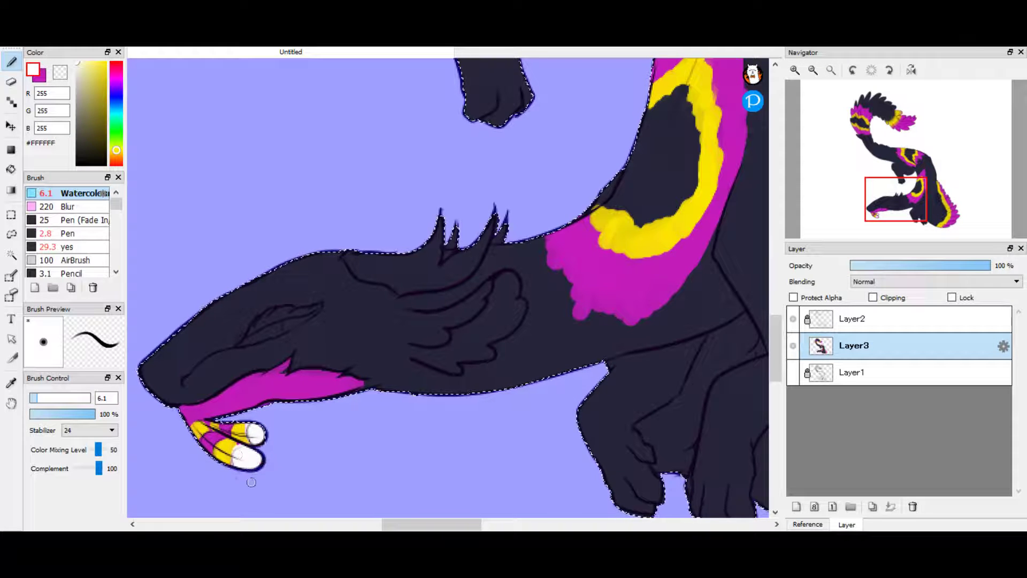
key("bracketleft")
left_click_drag(253, 483, 329, 483)
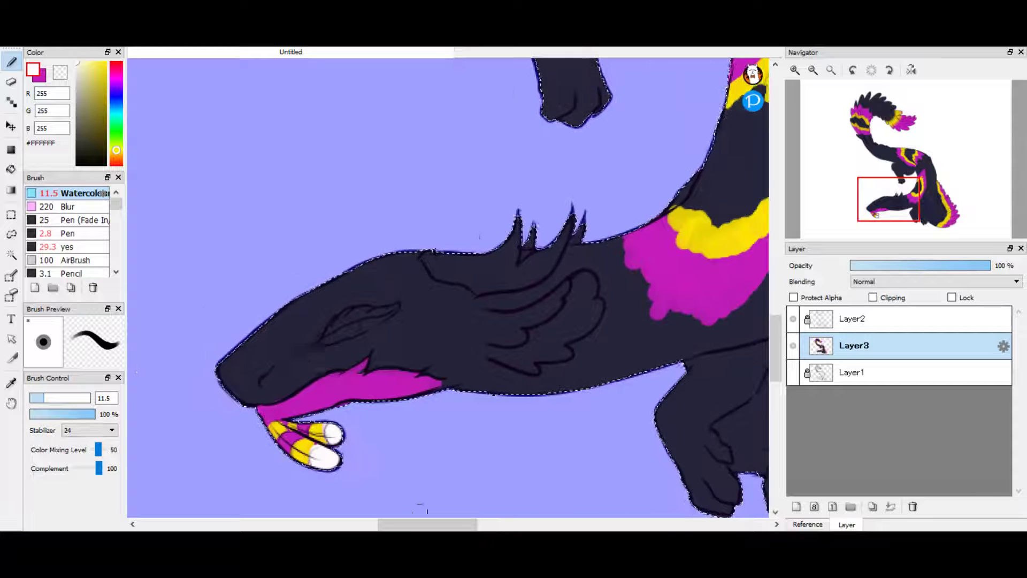
- Repaint the chin feathers and lower jaw in the navy base colour #252439 using the "yes" brush
left_click(482, 321, "alt")
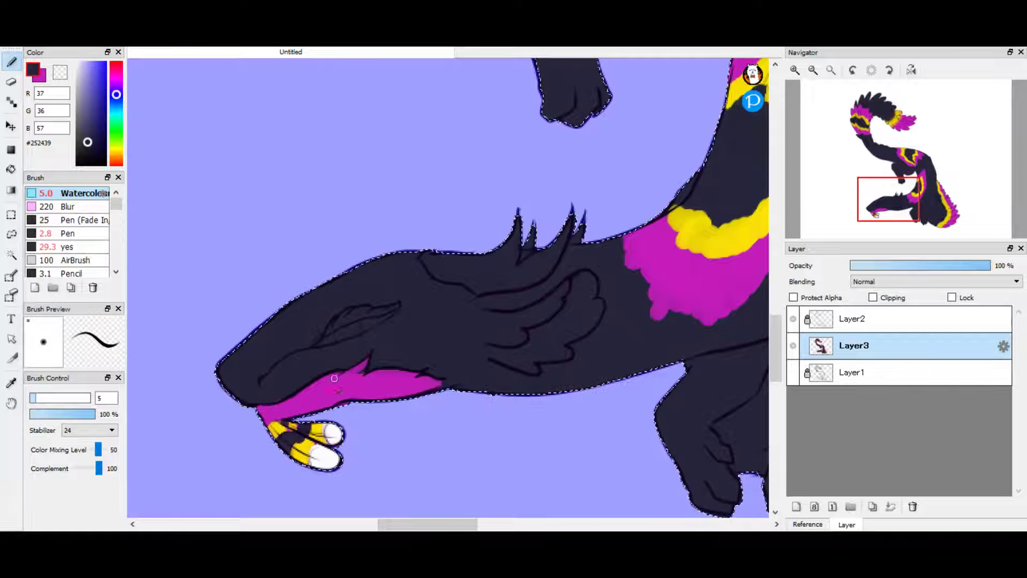
left_click(68, 247)
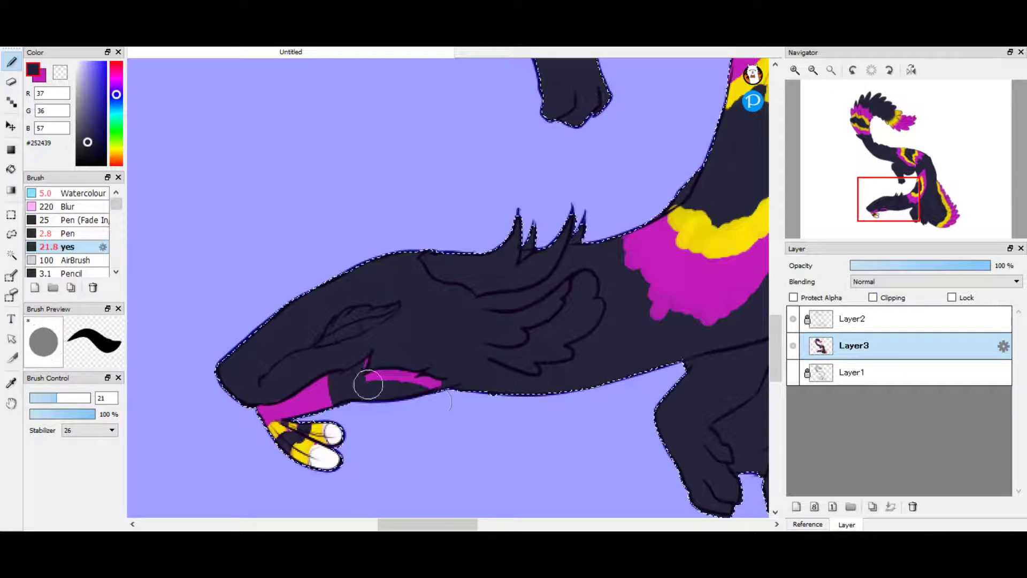
- Paint the snout tip and a vertical cheek band below the eye magenta, trimming the band's upper end with navy
left_click(732, 269, "alt")
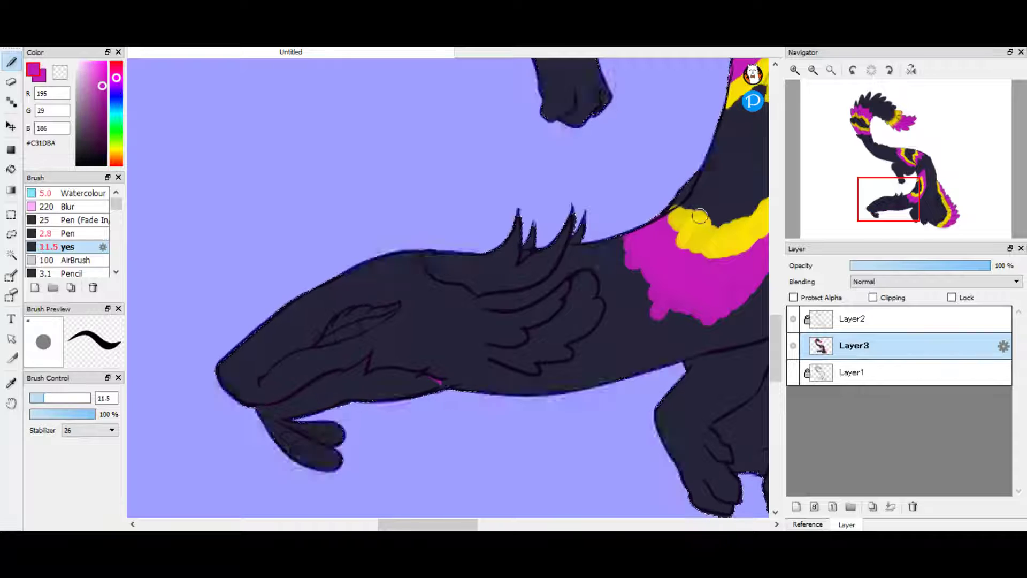
left_click(695, 236, "alt")
left_click(437, 380, "alt")
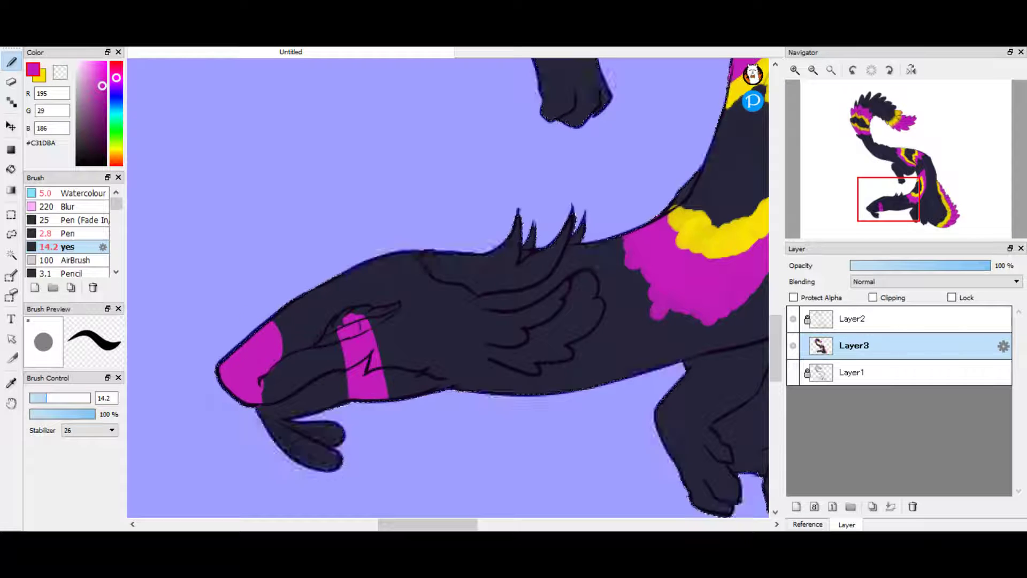
key("bracketleft")
left_click(264, 380, "alt")
- Paint the upper part of the snout tip yellow and add a yellow half-round spot behind it on the forehead
key("x")
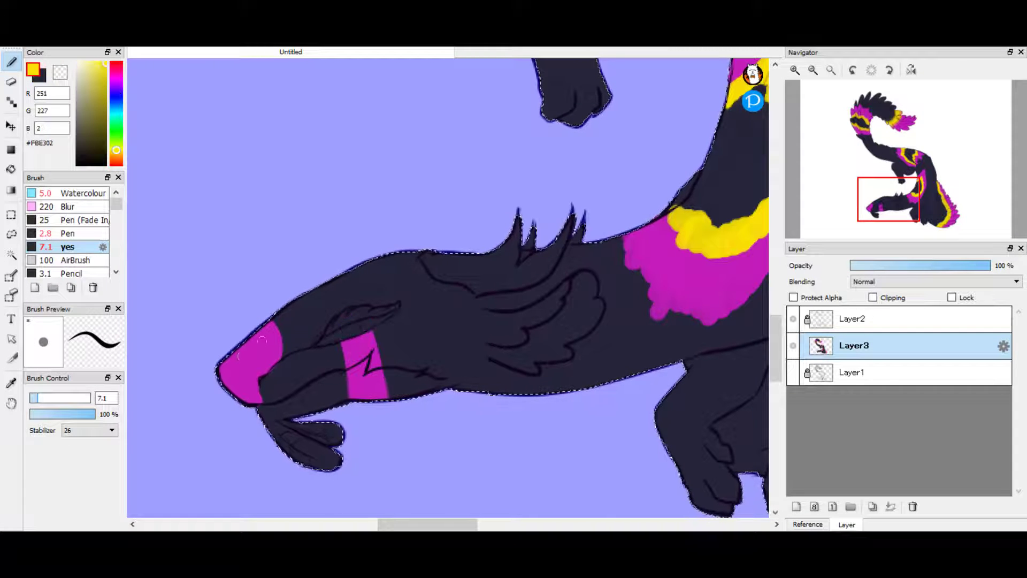
key("c")
left_click_drag(225, 361, 270, 329)
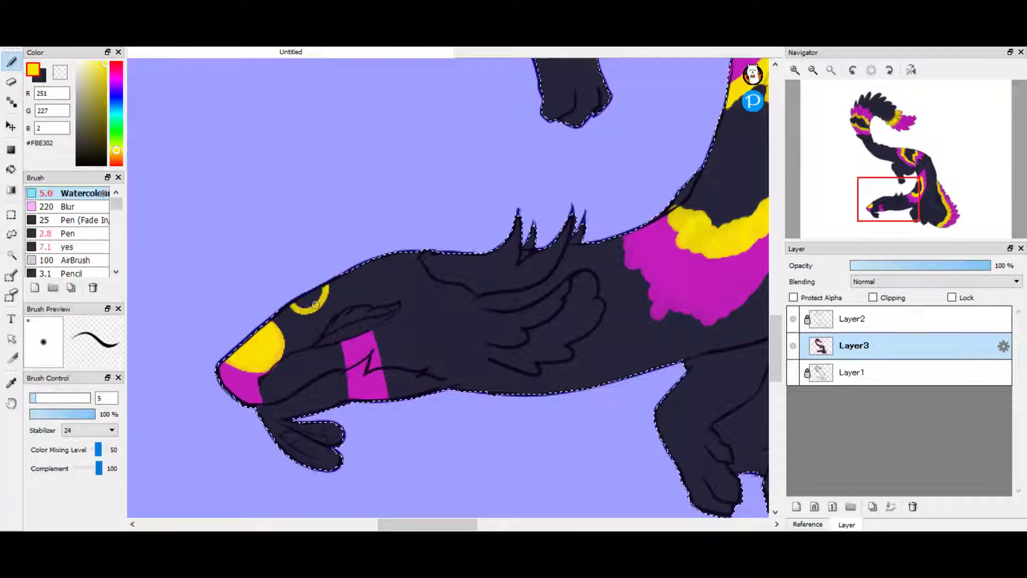
- Paint yellow bands and white tips on the two chin feathers
scroll(315, 289, "up", 5)
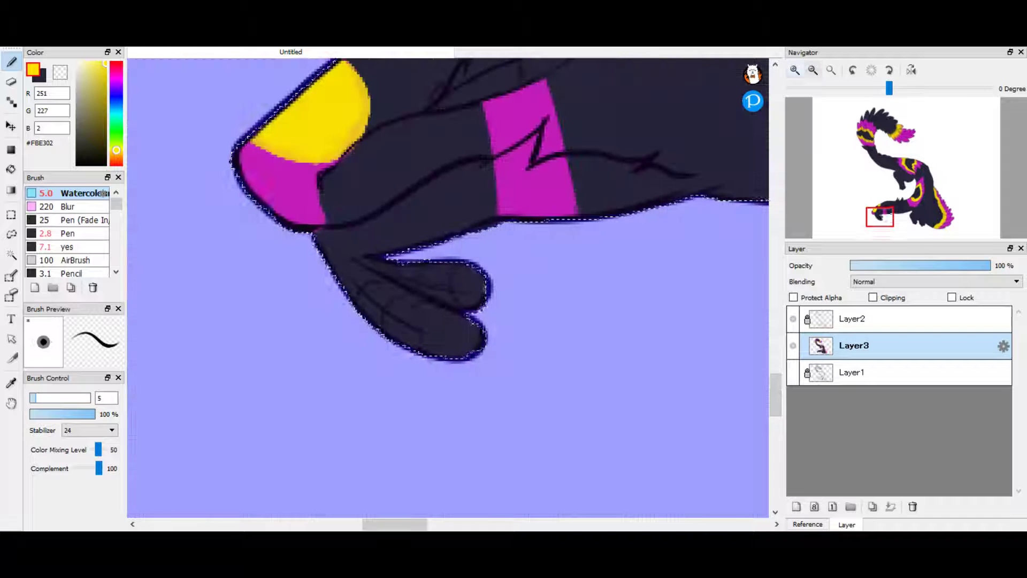
mouse_move(421, 294)
left_mouse_down()
mouse_move(408, 328)
mouse_move(389, 333)
mouse_move(423, 342)
left_mouse_up()
key("ctrl+z")
key("c")
left_click_drag(428, 267, 474, 345)
left_click(78, 62)
left_click_drag(455, 271, 468, 309)
scroll(413, 514, "up", 5)
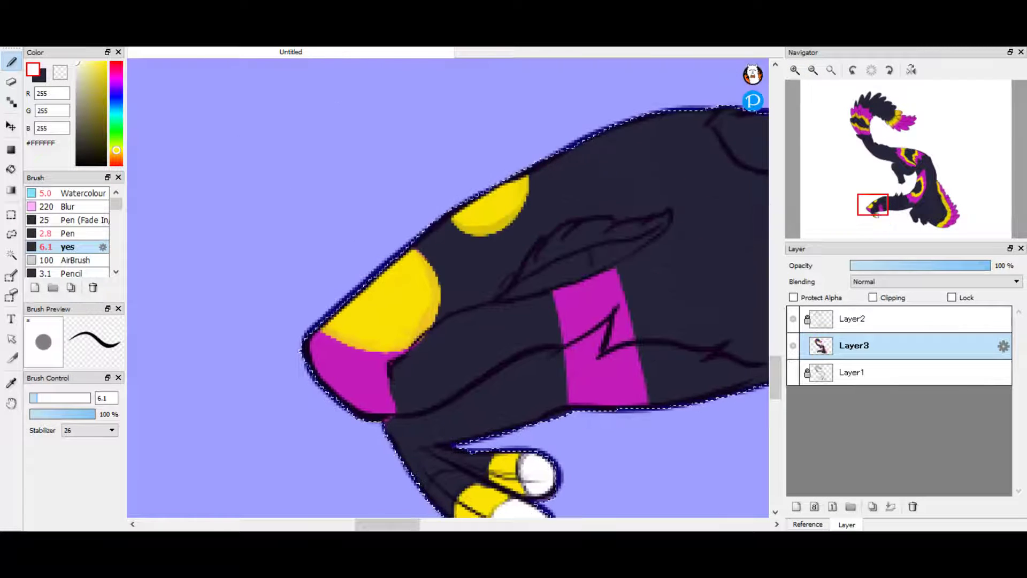
key("c")
left_click(448, 289, "alt")
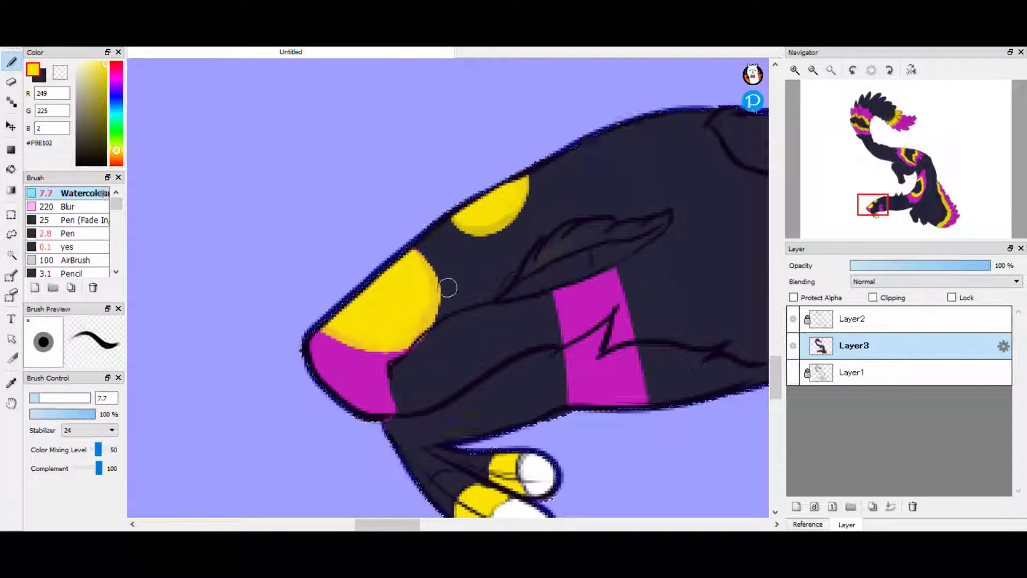
left_click(594, 331, "alt")
left_click(116, 113)
left_click(105, 62)
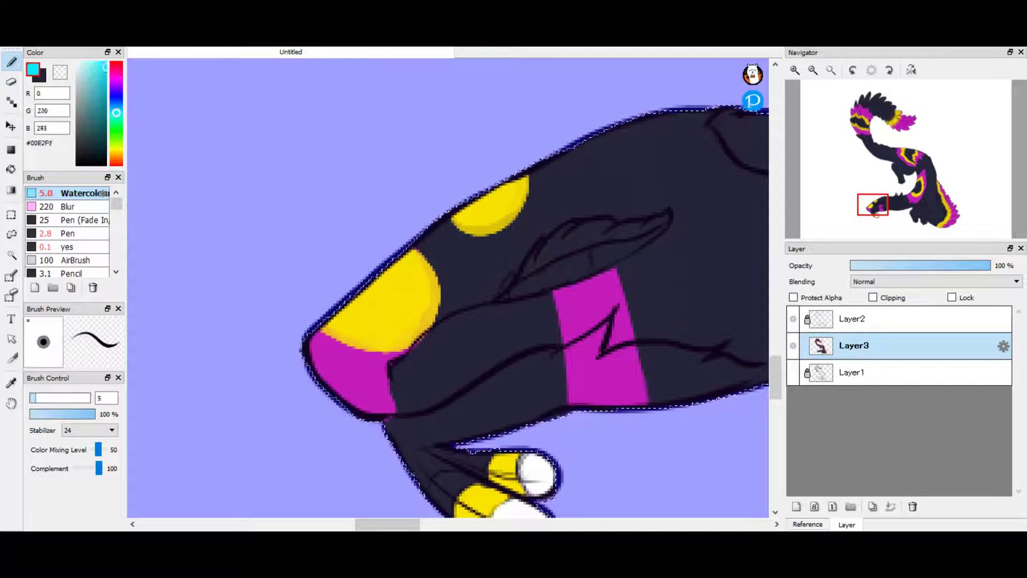
key("ctrl+d")
- Colour the eye with magenta corners and a white centre using the size 2.8 Pen brush
left_click(68, 233)
scroll(448, 288, "right", 5)
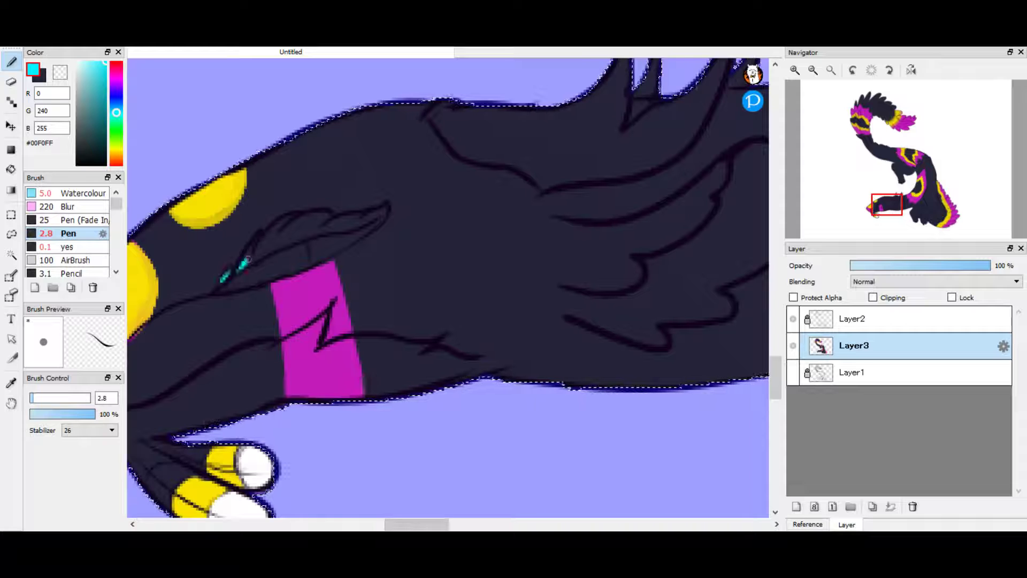
left_click(300, 300, "alt")
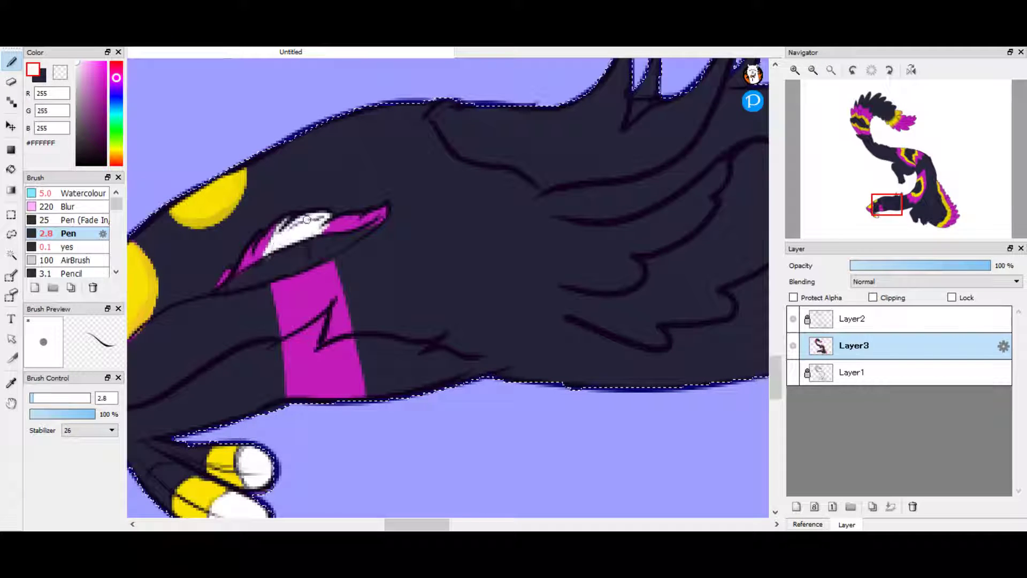
- Try a white stripe down the middle of the magenta cheek band with the size 6.6 "yes" brush, trimming its top with navy
left_click(68, 247)
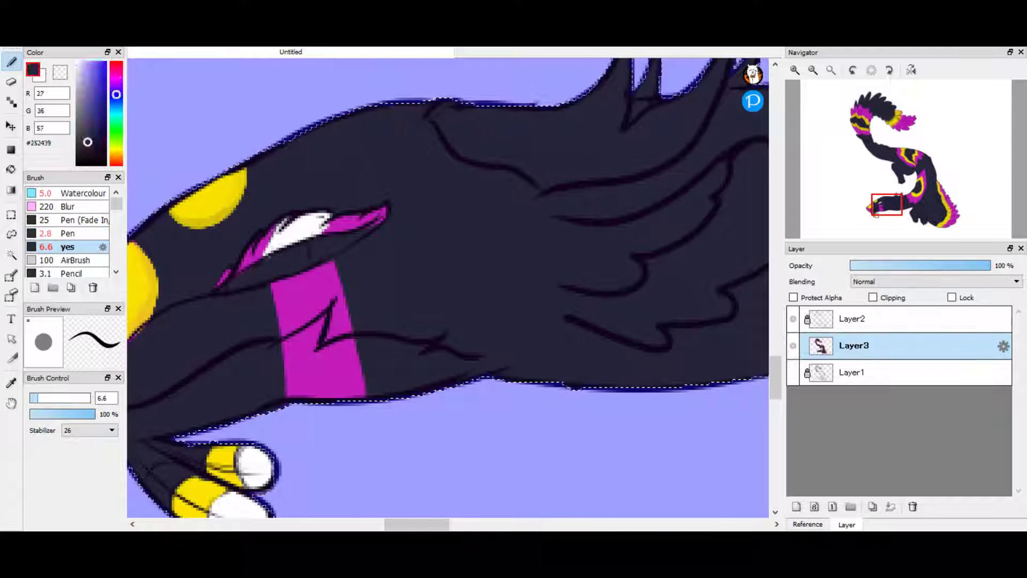
left_click_drag(285, 266, 317, 396)
left_click_drag(315, 261, 328, 392)
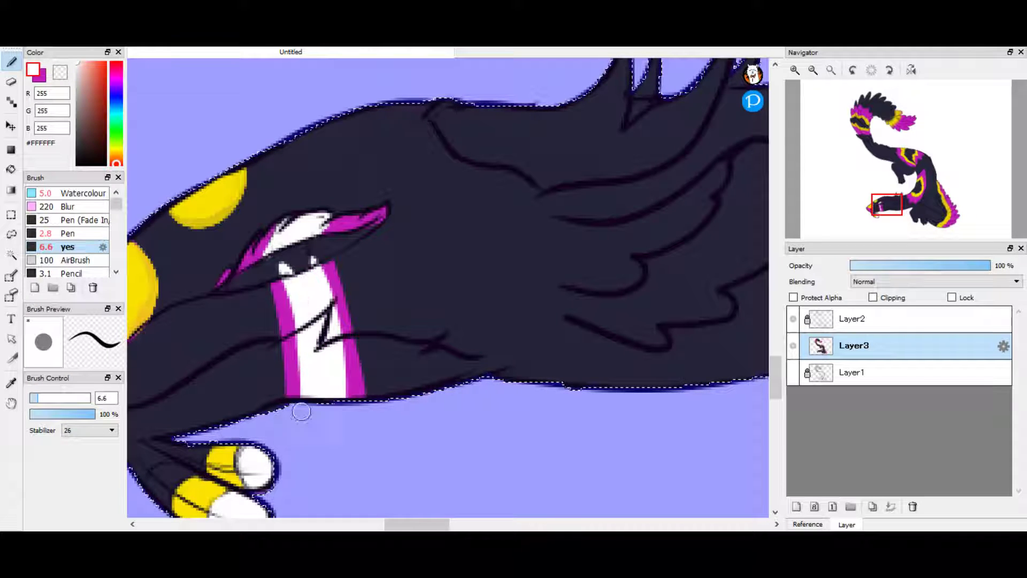
left_click(310, 253, "alt")
left_click_drag(310, 252, 289, 267)
left_click(338, 323, "alt")
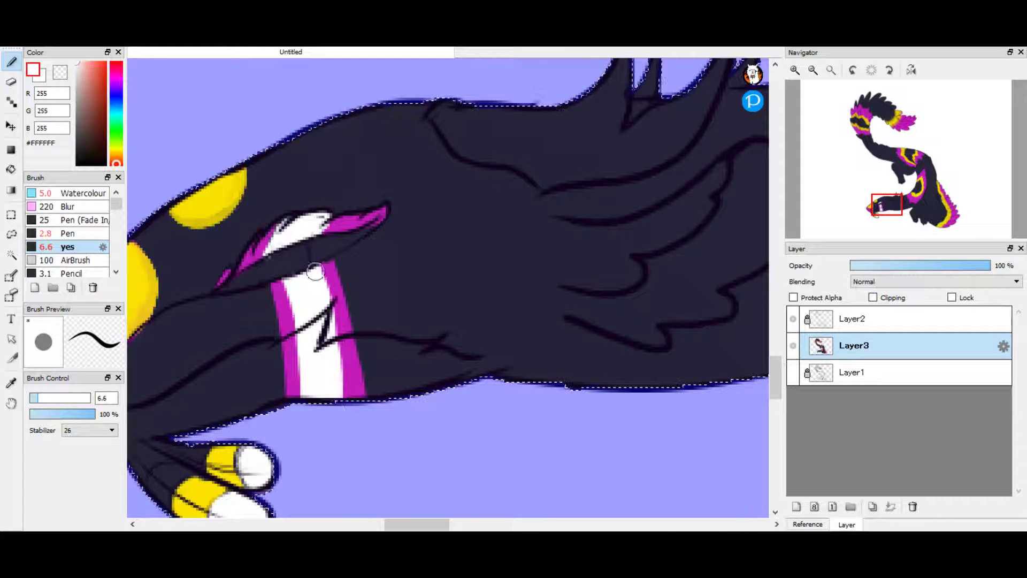
- Restore the cheek band to solid magenta, removing its white stripe
key("ctrl+d")
key("bracketleft")
key("bracketleft")
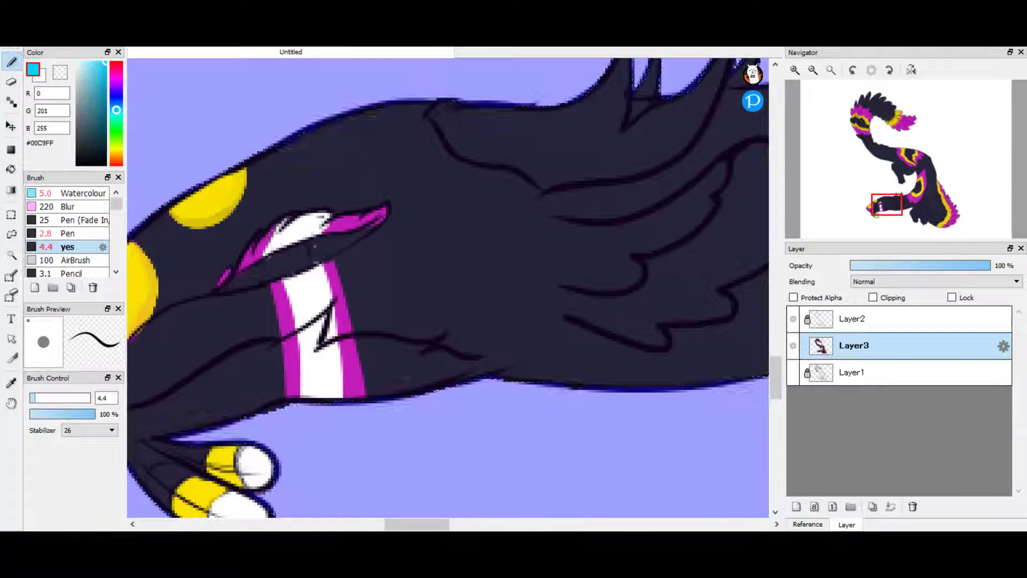
left_click(321, 239, "alt")
left_click(326, 251, "alt")
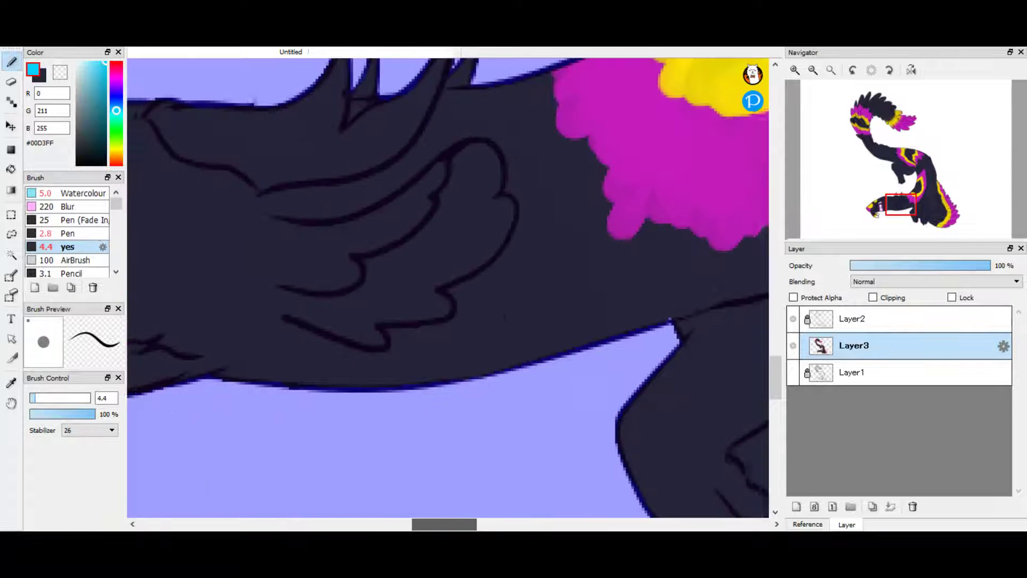
left_click_drag(286, 288, 318, 287)
left_click_drag(351, 391, 356, 275)
- Draw thin white dividing lines across the head crest and the upper ear feather with a size 2.3 brush
key("bracketleft")
key("bracketleft")
key("bracketleft")
key("bracketleft")
key("bracketleft")
key("bracketleft")
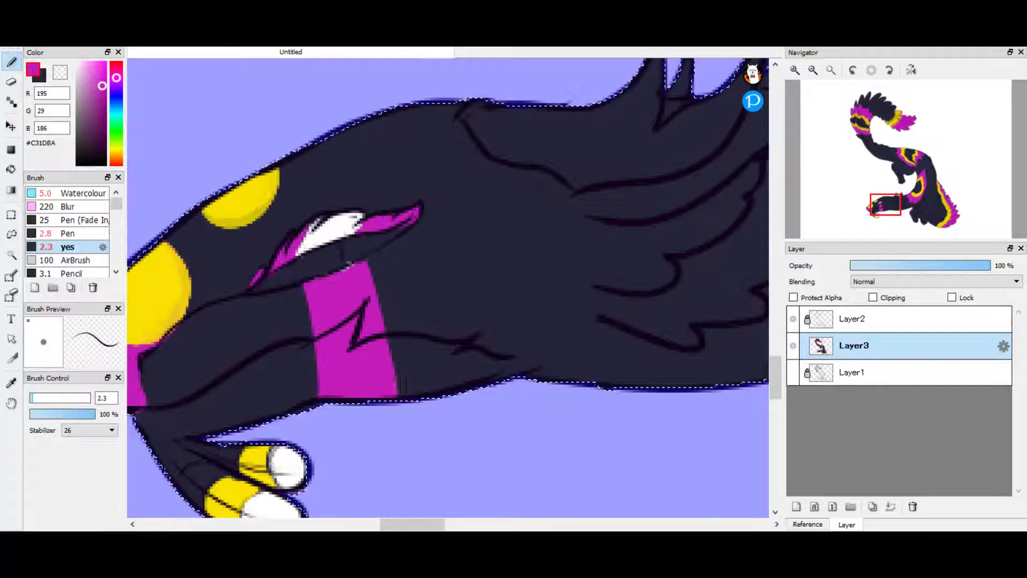
left_click(333, 229, "alt")
left_click_drag(535, 241, 288, 252)
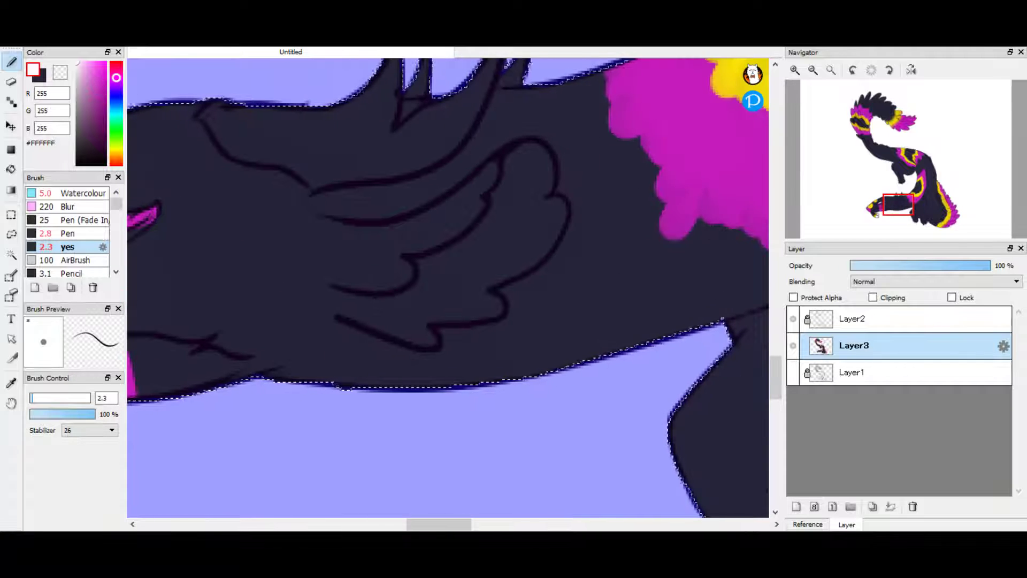
left_click_drag(433, 208, 436, 243)
mouse_move(323, 113)
left_mouse_down()
mouse_move(328, 296)
mouse_move(374, 361)
left_mouse_up()
key("ctrl+z")
left_click_drag(353, 287, 375, 362)
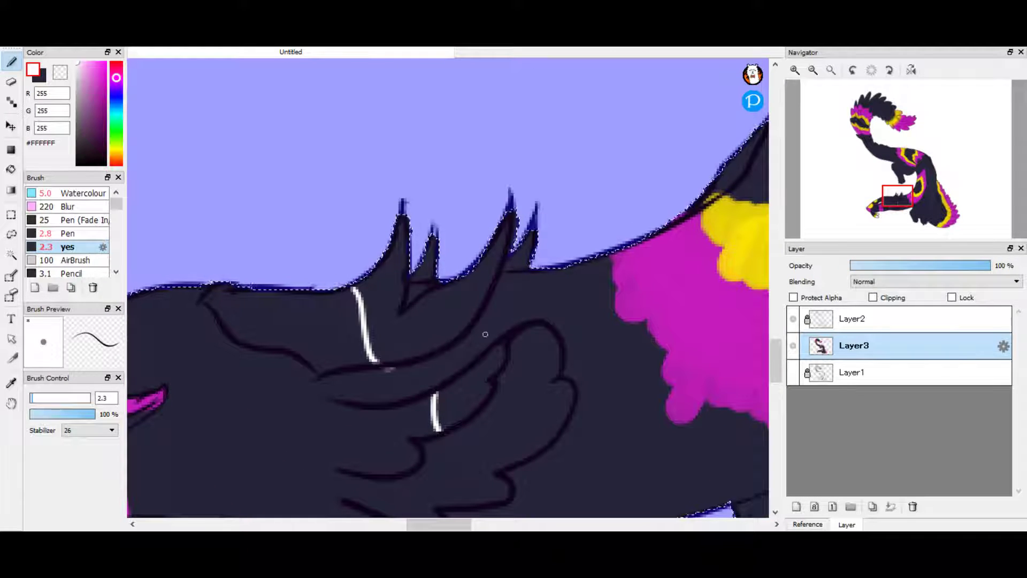
- Paint the small spikes and the spike tip behind the head crest white with a size 7.7 brush
key("bracketright")
key("bracketright")
key("bracketright")
key("bracketright")
key("bracketright")
mouse_move(528, 265)
left_mouse_down()
mouse_move(437, 254)
mouse_move(426, 273)
left_mouse_up()
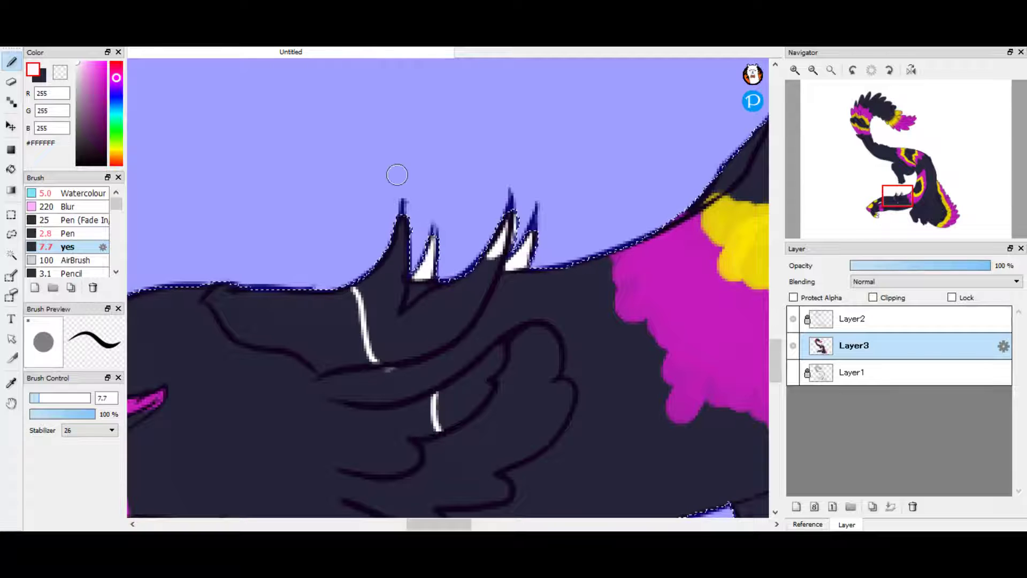
- Fill the outlined tips of the ear feather and the head crest with white using the Bucket tool
key("g")
left_click(465, 390)
left_click(417, 321)
key("ctrl+d")
key("b")
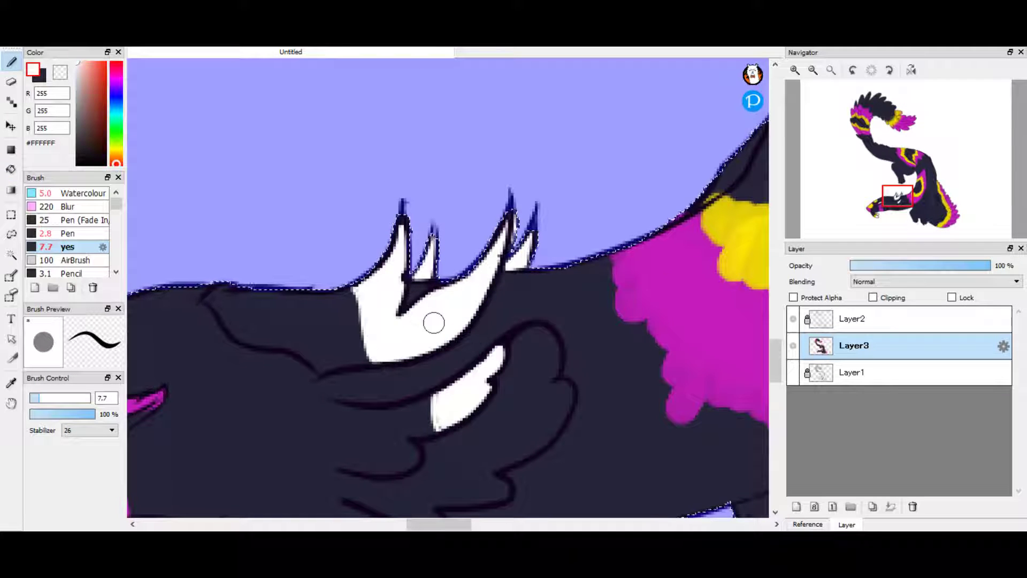
- Try cyan (#00FFF0) edge strips at the base of the white crest and ear feather with a size 2.8 brush
key("bracketleft")
key("bracketleft")
scroll(516, 221, "left", 5)
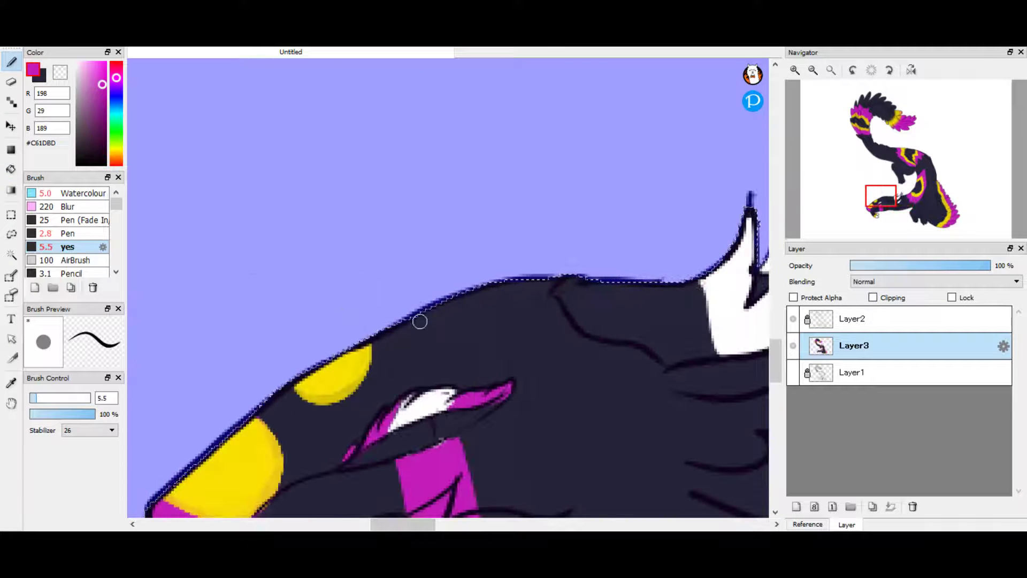
scroll(448, 289, "right", 5)
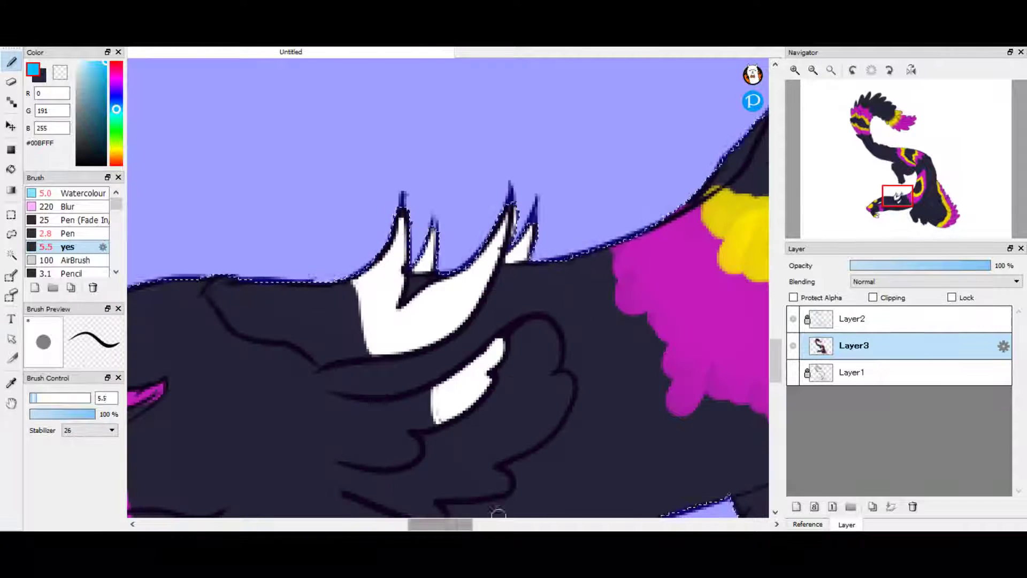
key("bracketleft")
key("bracketleft")
key("bracketleft")
left_click(116, 115)
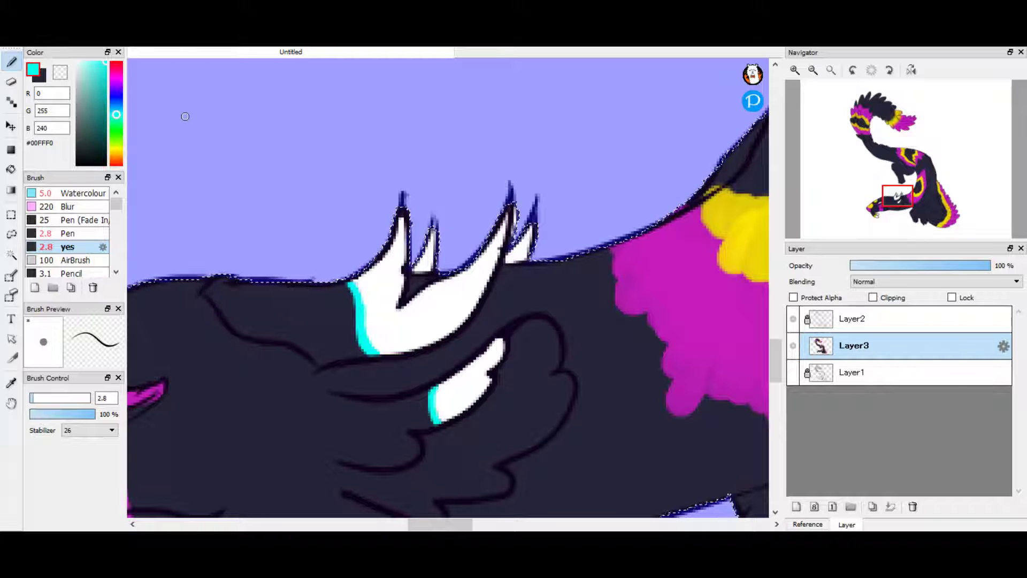
key("XF86TouchpadToggle")
key("XF86TouchpadToggle")
- Colour the eye opening pale cyan (#B4FFFA) with a size 2.8 brush and paint its front part as a teal iris
scroll(476, 515, "down", 3)
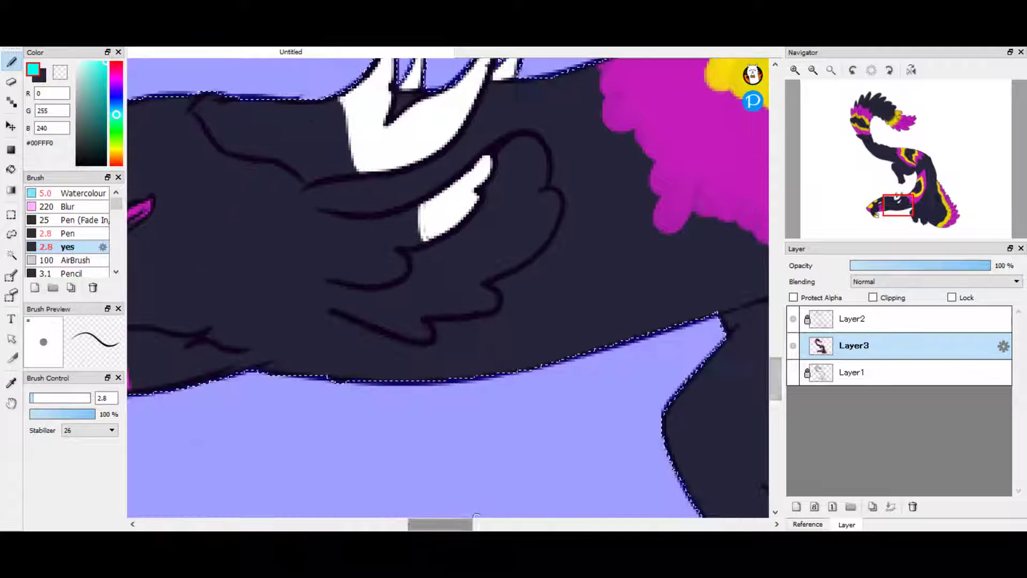
scroll(476, 515, "left", 3)
left_click(84, 63)
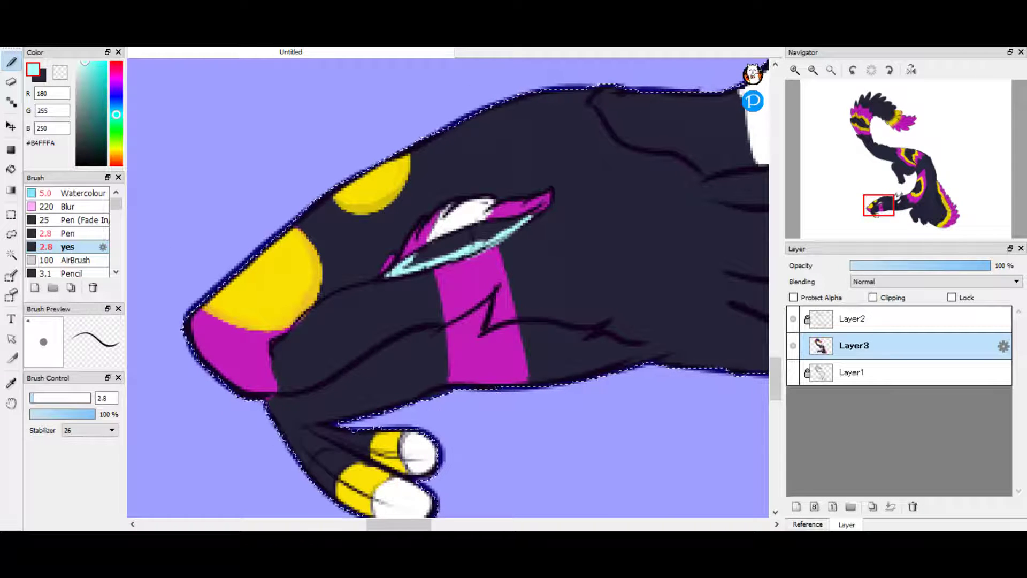
key("XF86TouchpadToggle")
left_click_drag(544, 208, 488, 238)
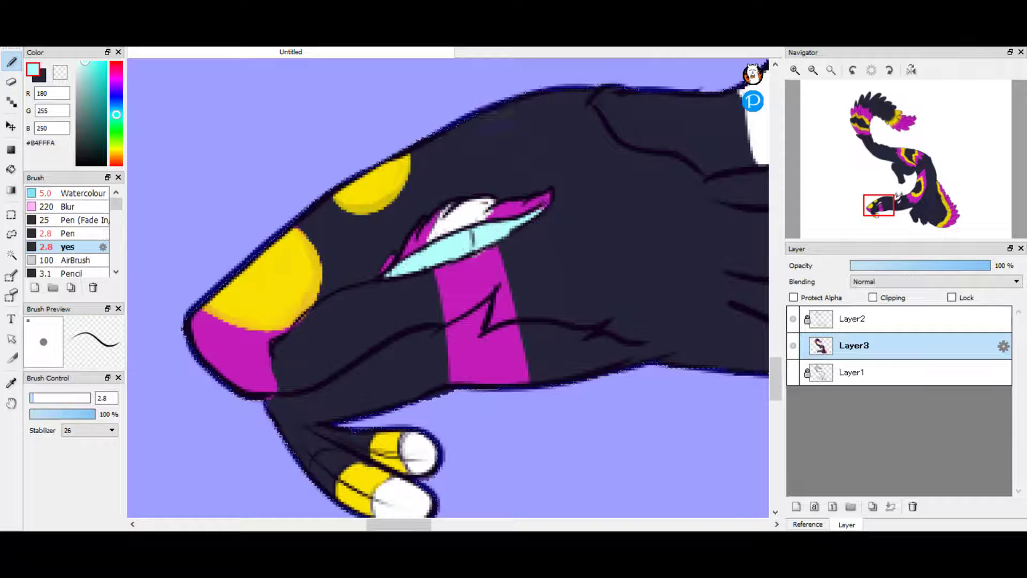
left_click(471, 239, "alt")
- Fill the lower ear feathers below the white tip with cyan (#00FFF0) using the Bucket tool
scroll(406, 268, "right", 5)
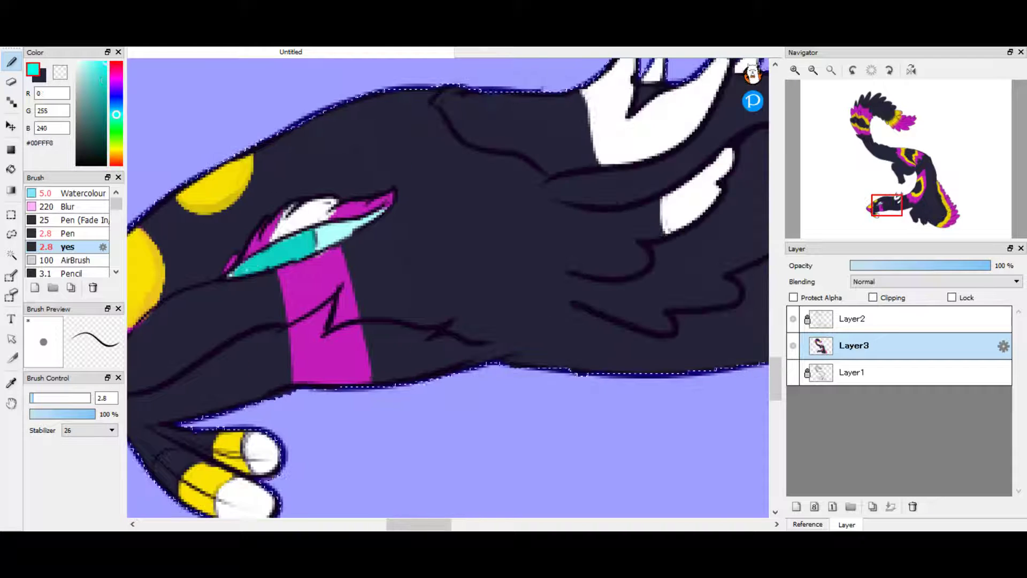
left_click_drag(399, 277, 419, 304)
key("g")
left_click(535, 252)
scroll(448, 287, "down", 5)
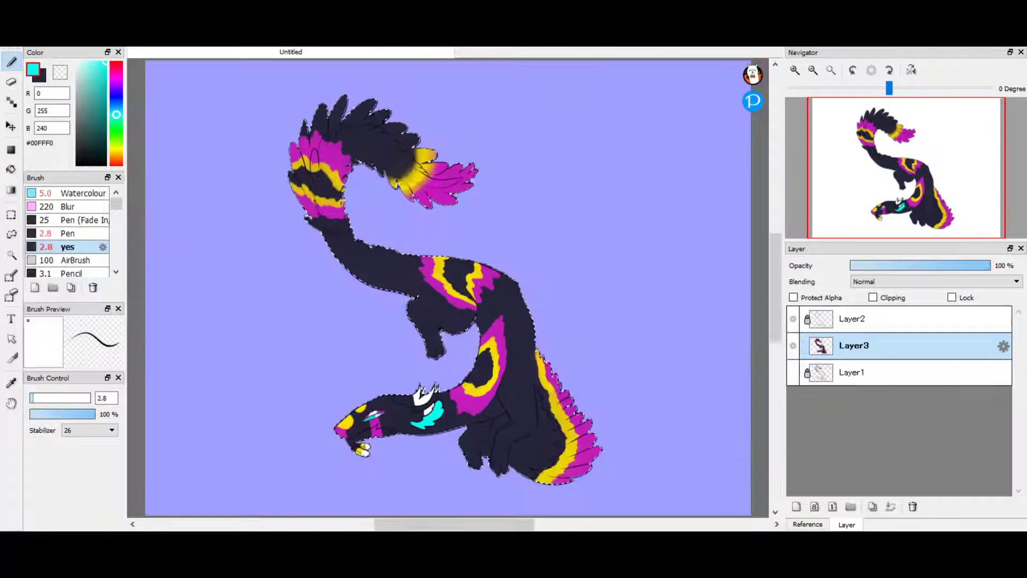
scroll(448, 287, "down", 3)
- Try reshaping the magenta cheek band into two curved streaks below the eye, using magenta and navy with a size 6.1 brush
key("b")
scroll(448, 287, "up", 3)
scroll(448, 288, "right", 5)
scroll(448, 288, "left", 5)
left_click(401, 196, "alt")
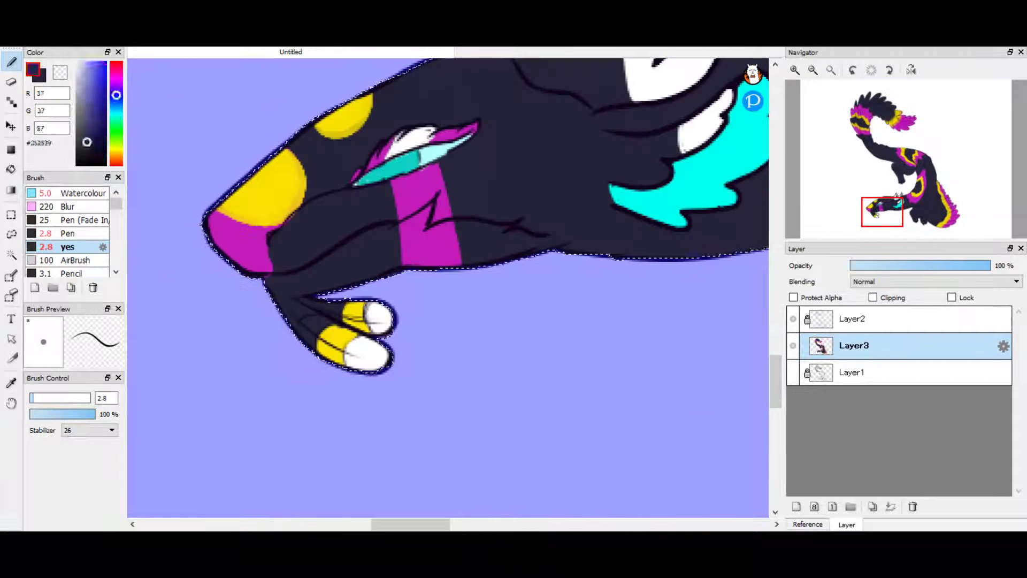
left_click_drag(401, 197, 439, 208)
key("x")
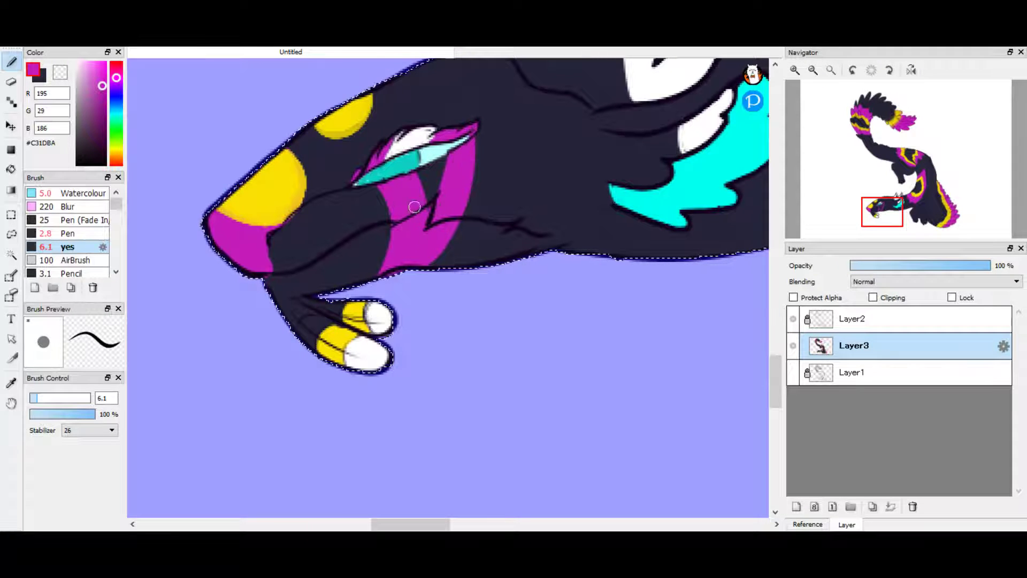
key("x")
left_click_drag(415, 176, 426, 208)
key("x")
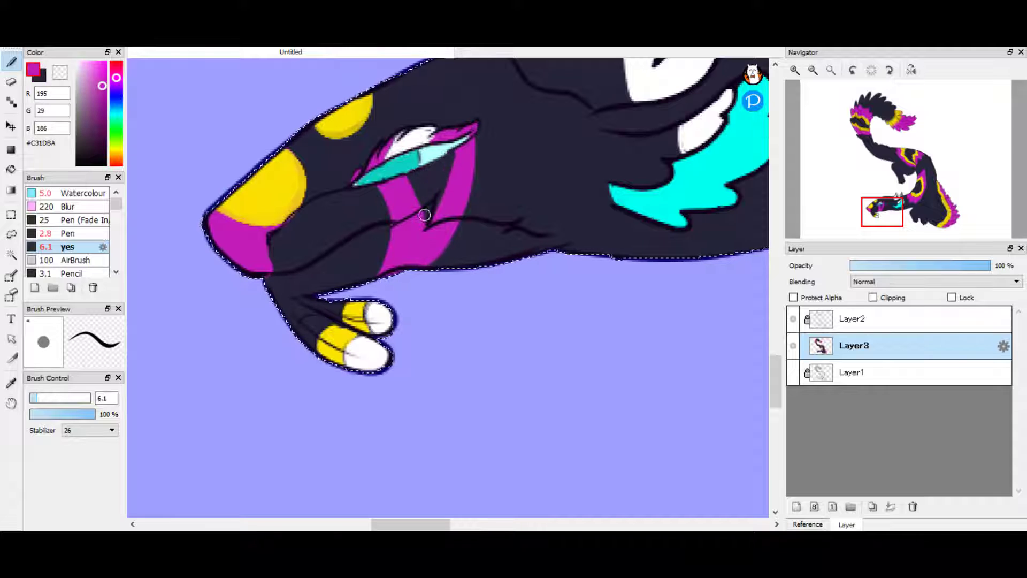
- Paint over the magenta cheek band with navy (#252539) and colour the upper eyelid white
key("x")
mouse_move(410, 133)
left_mouse_down()
mouse_move(428, 183)
mouse_move(396, 225)
left_mouse_up()
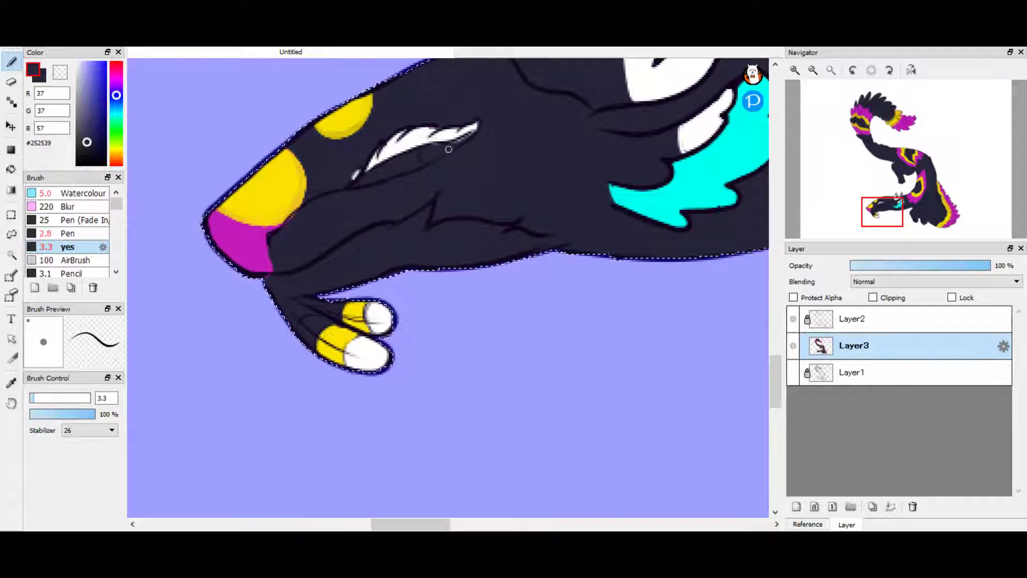
left_click(690, 177, "alt")
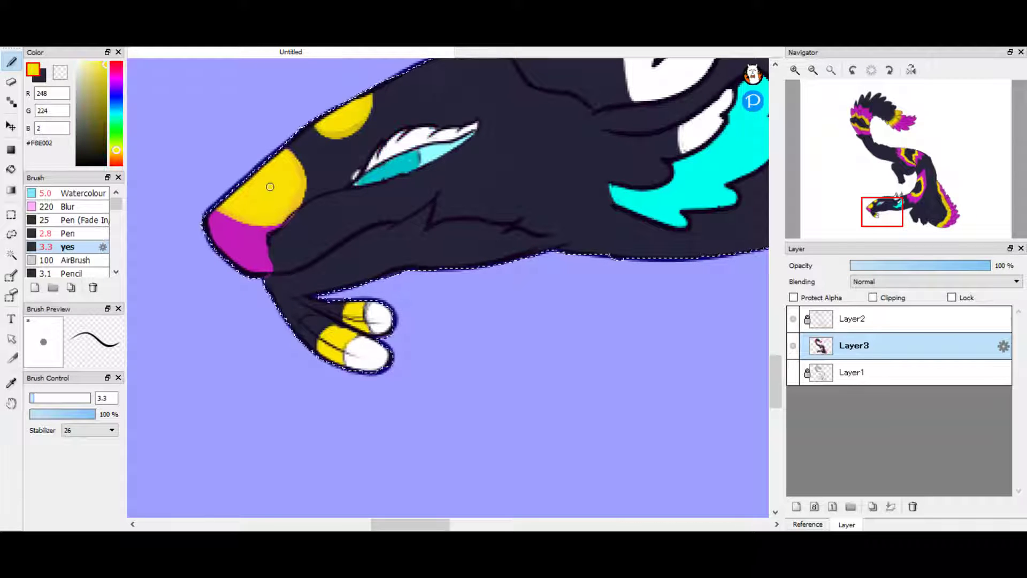
- Try yellow and magenta (#C31DBA) on the middle section of the white upper eyelid with a size 3.3 brush
left_click(355, 175, "alt")
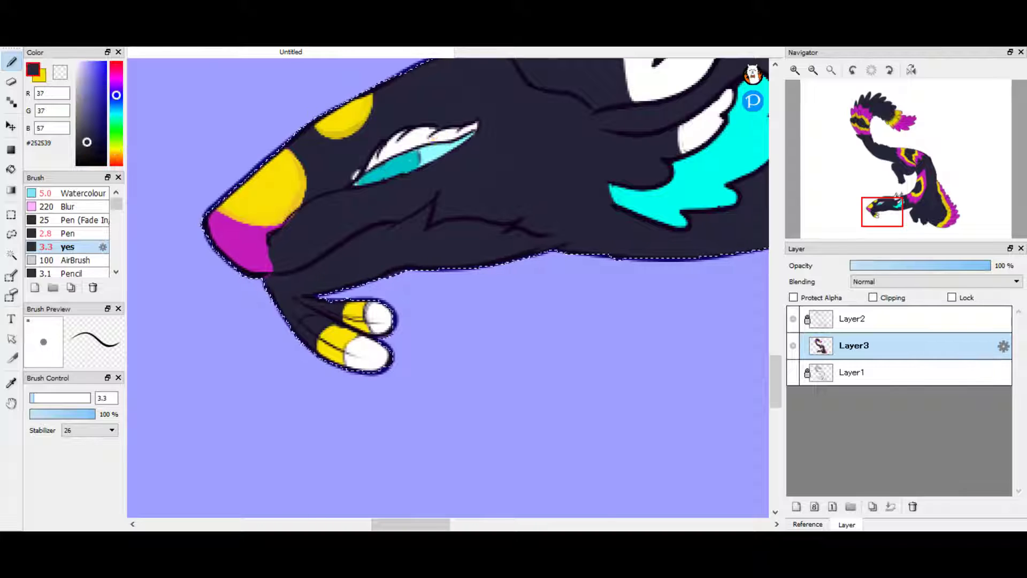
left_click(356, 175, "alt")
left_click(372, 164, "alt")
left_click(383, 151, "alt")
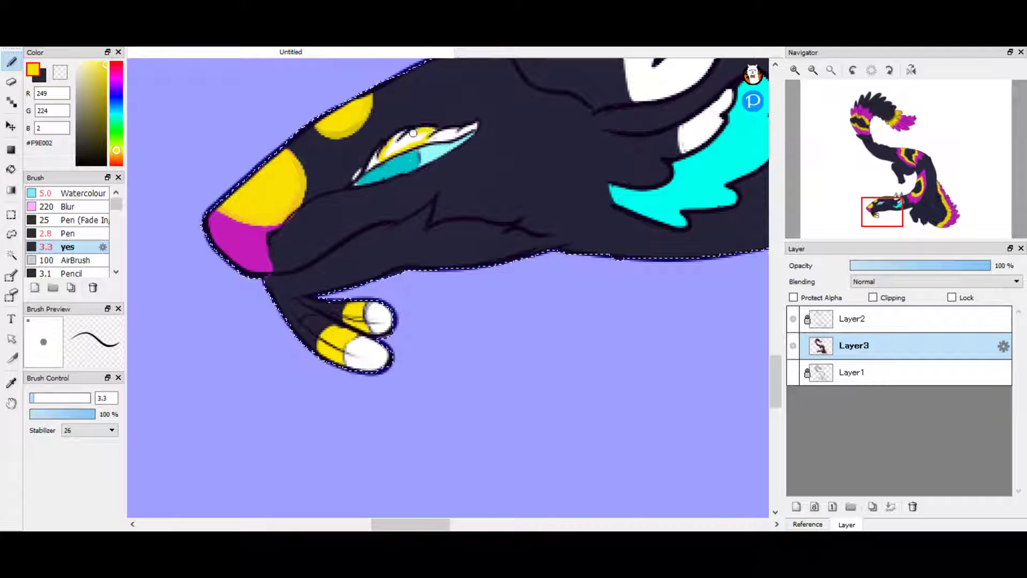
left_click_drag(395, 150, 395, 137)
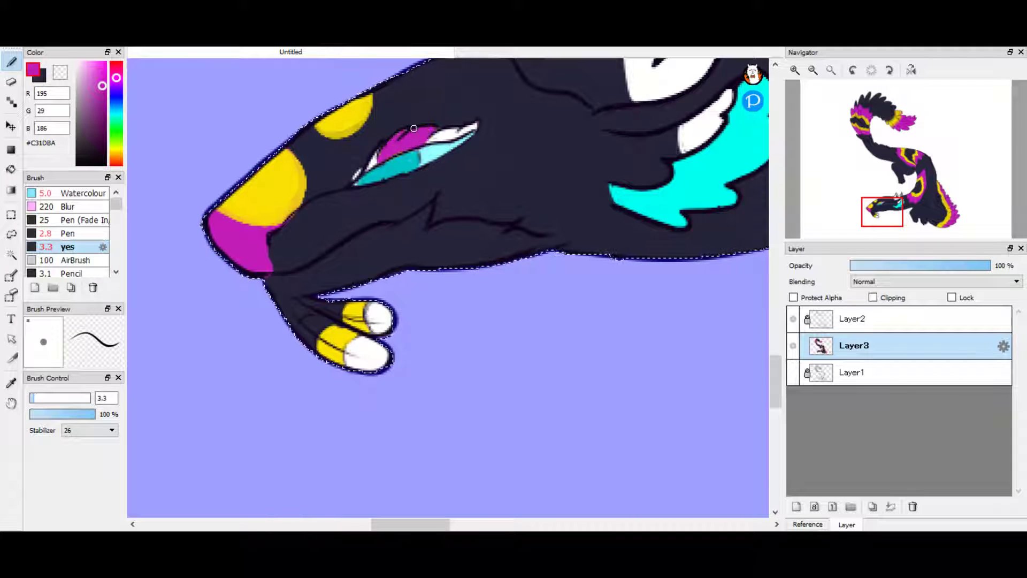
- Paint the whole upper eyelid navy (#242438) to match the head
scroll(413, 128, "down", 4)
scroll(464, 164, "up", 4)
left_click(463, 163, "alt")
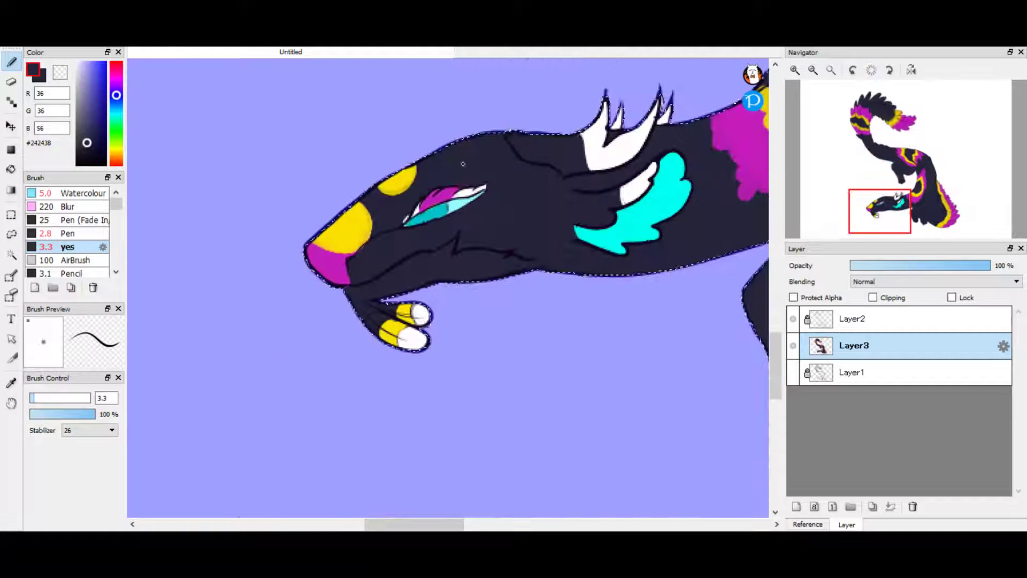
left_click_drag(463, 164, 476, 186)
- Touch up the eye with teal, pale cyan (#93FCFF) and navy along its upper edge at brush size 2.8
scroll(444, 283, "up", 2)
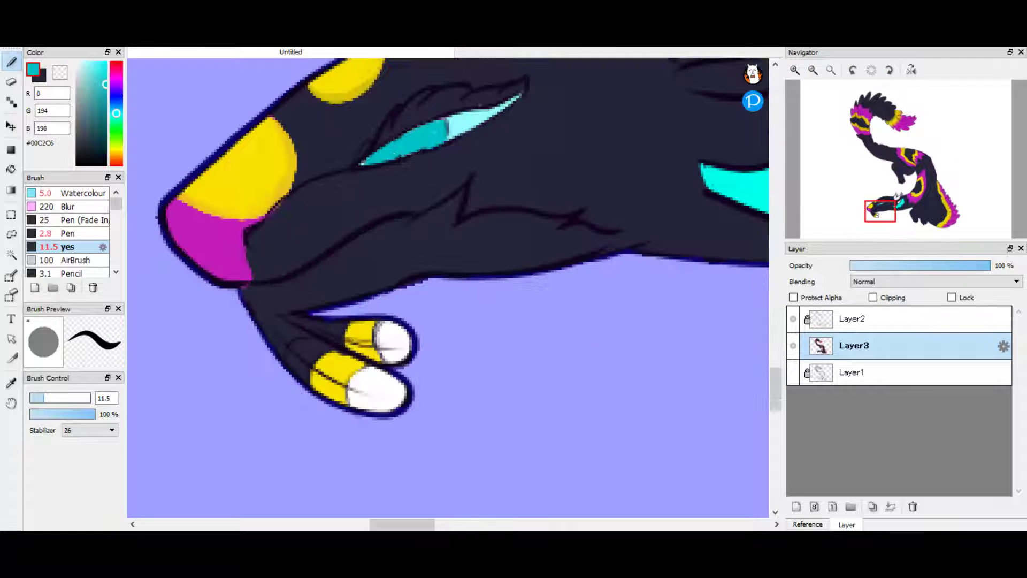
left_click_drag(444, 283, 423, 267)
left_click(417, 133, "alt")
left_click(453, 122, "alt")
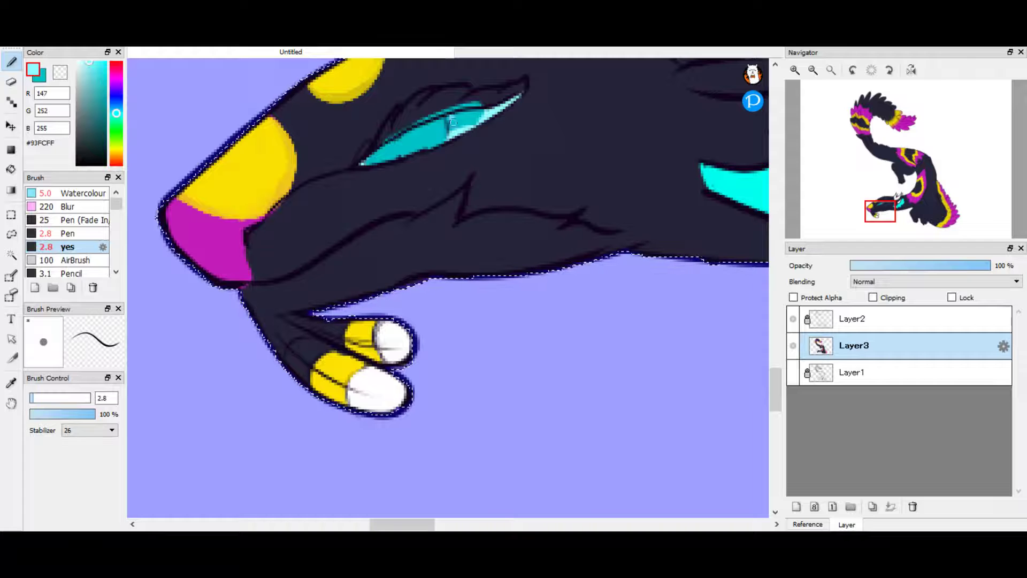
left_click(471, 101, "alt")
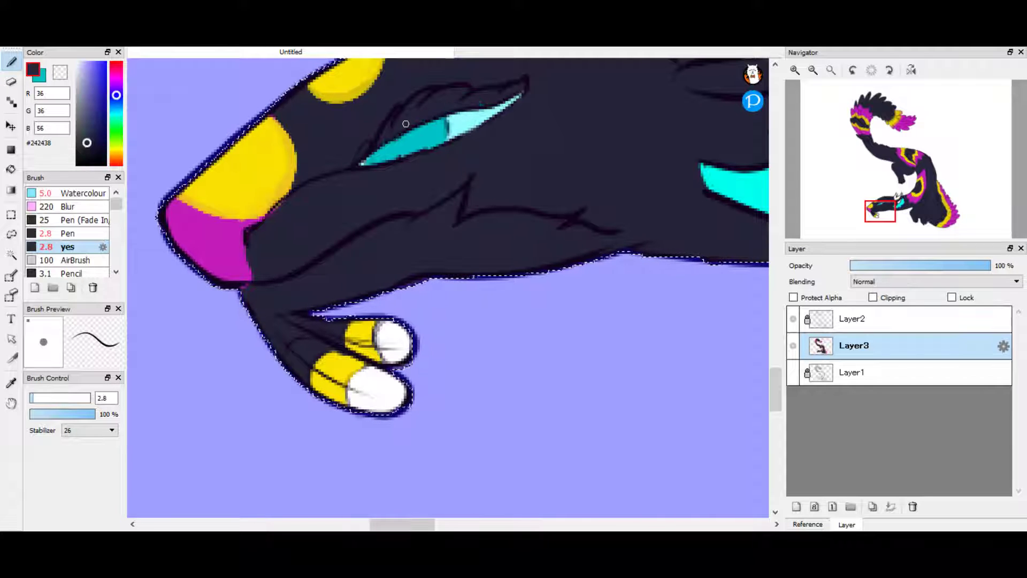
left_click_drag(405, 123, 171, 64)
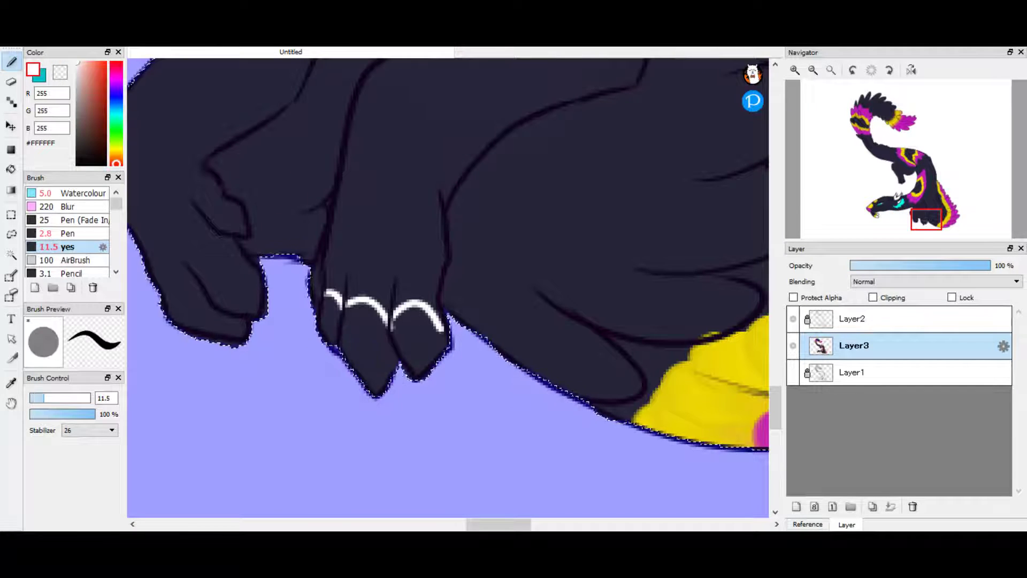
- Paint the claws of both feet white and band their bases with cyan (#00FFF0) using a size 5 brush
key("bracketleft")
left_click_drag(423, 374, 413, 332)
left_click_drag(246, 256, 396, 227)
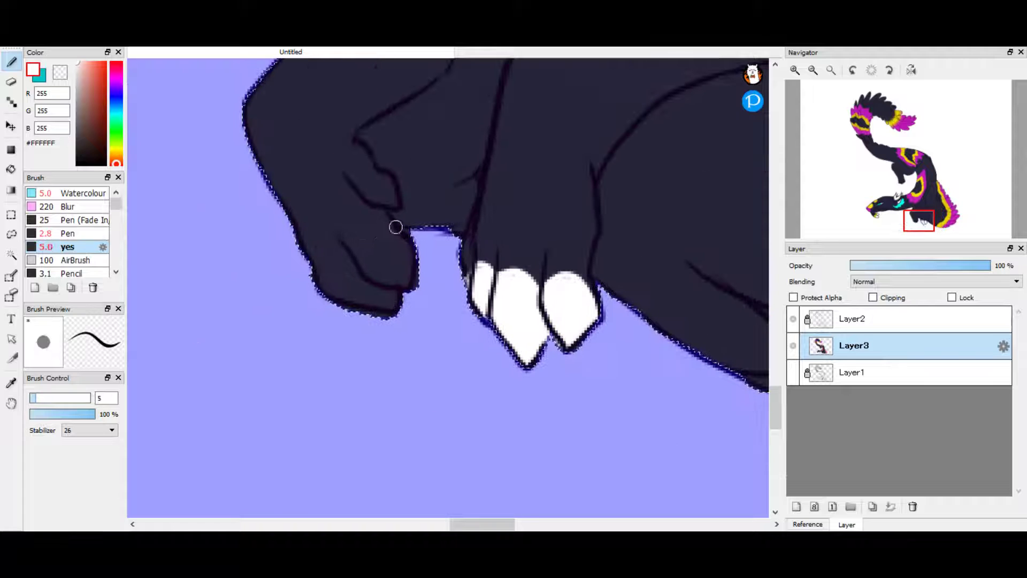
key("e")
key("ctrl+d")
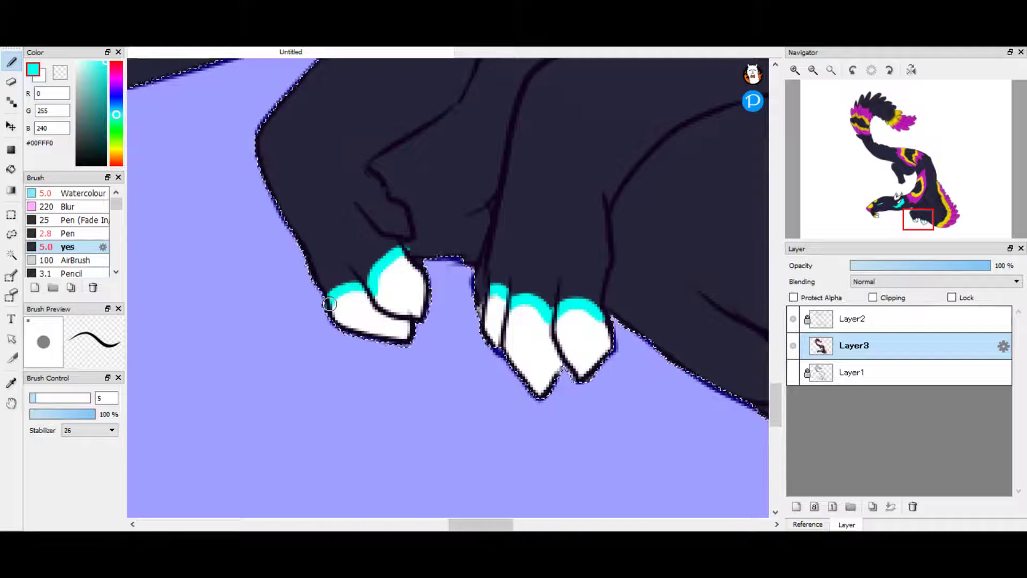
- Try yellow (#FFF300) bands above the cyan ones on the far foot's two claws
key("x")
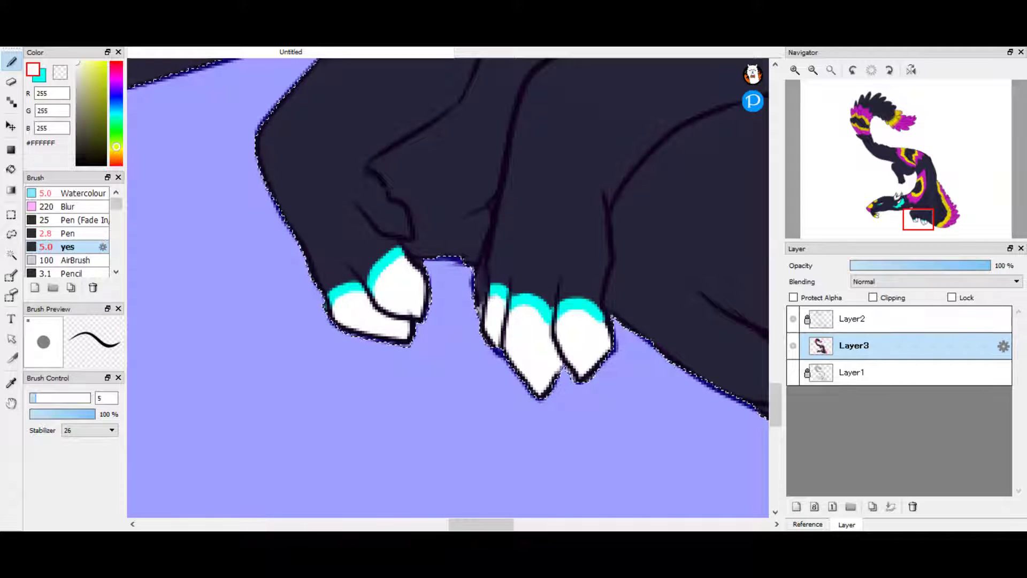
left_click_drag(367, 278, 392, 245)
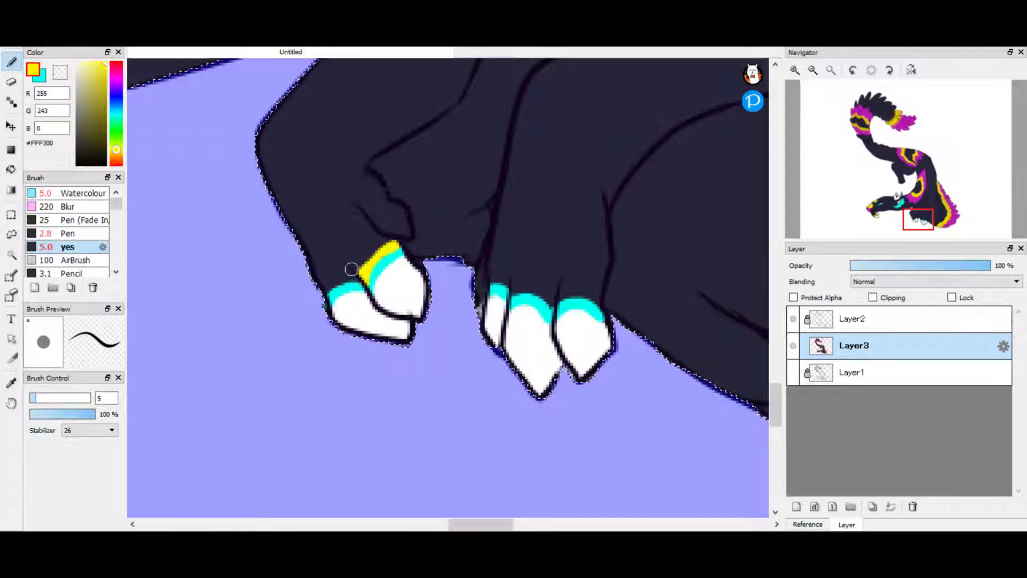
left_click_drag(327, 289, 357, 277)
key("x")
key("x")
key("x")
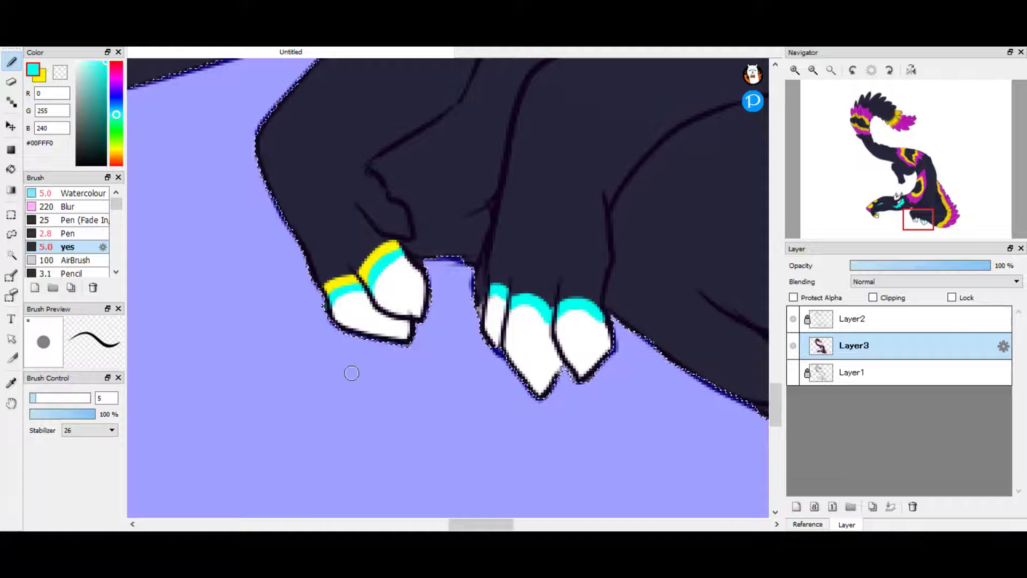
key("ctrl+z")
key("ctrl+z")
- Paint the upper eyelid magenta (#C31DBA) from the inner corner to the outer tip with the size 5 brush
scroll(352, 373, "down", 5)
scroll(352, 373, "up", 2)
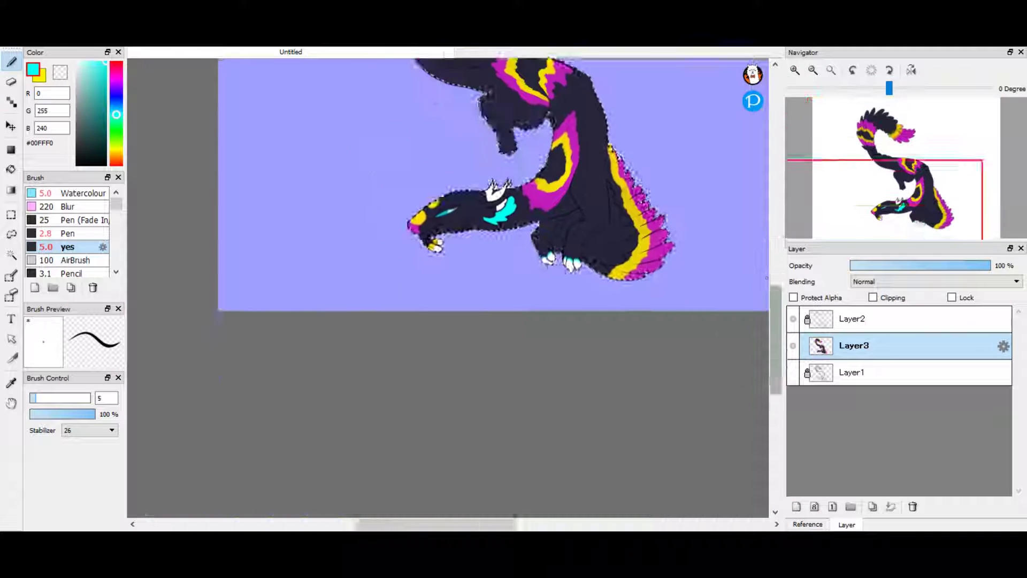
scroll(444, 209, "up", 4)
scroll(444, 209, "up", 2)
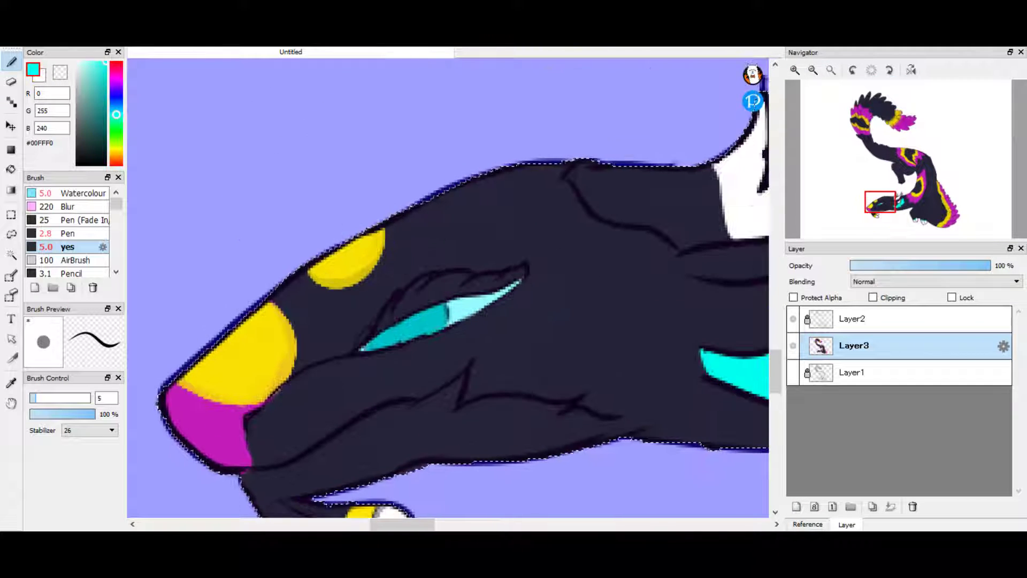
left_click(202, 460, "alt")
left_click_drag(367, 331, 358, 344)
left_click_drag(463, 282, 522, 271)
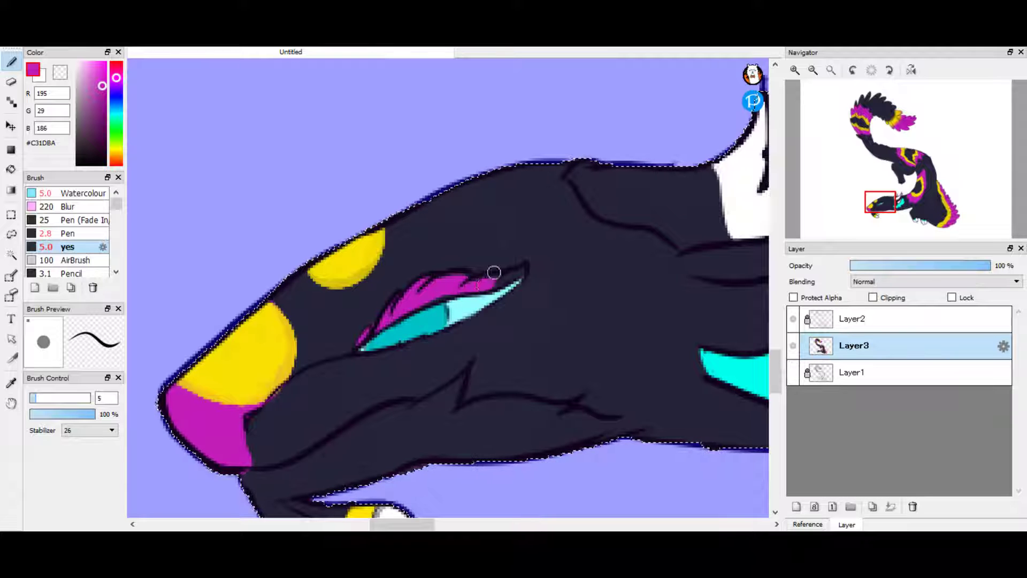
- Paint the front section and the outer tips of the magenta upper eyelid white
left_click(741, 208, "alt")
left_click_drag(398, 309, 411, 305)
key("ctrl+z")
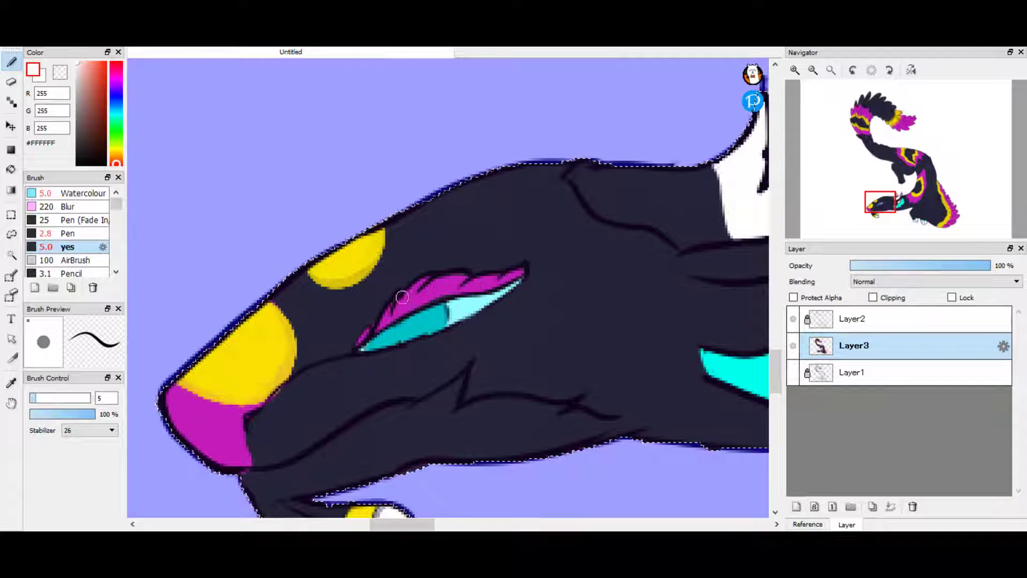
left_click(362, 337)
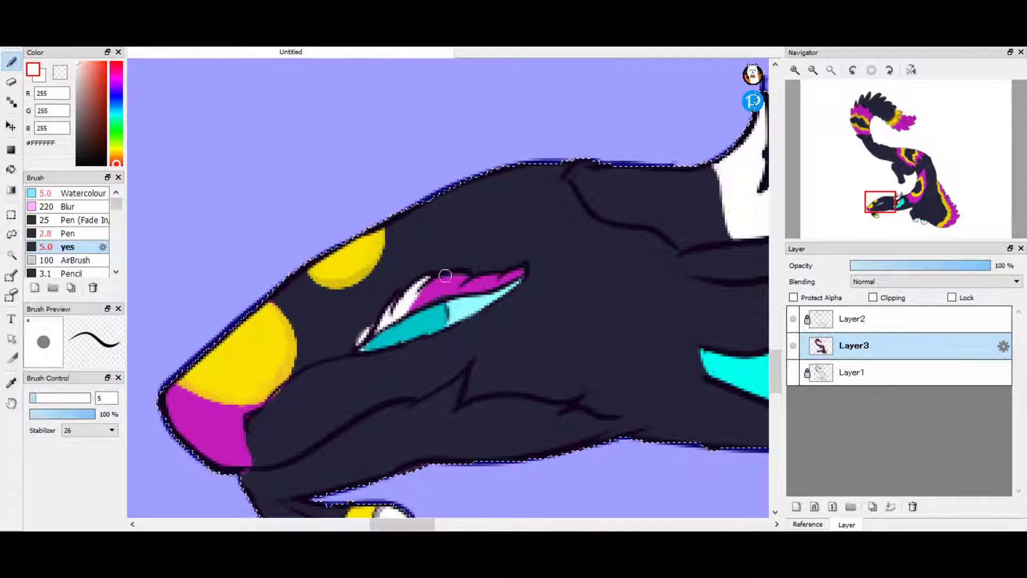
left_click_drag(471, 284, 518, 271)
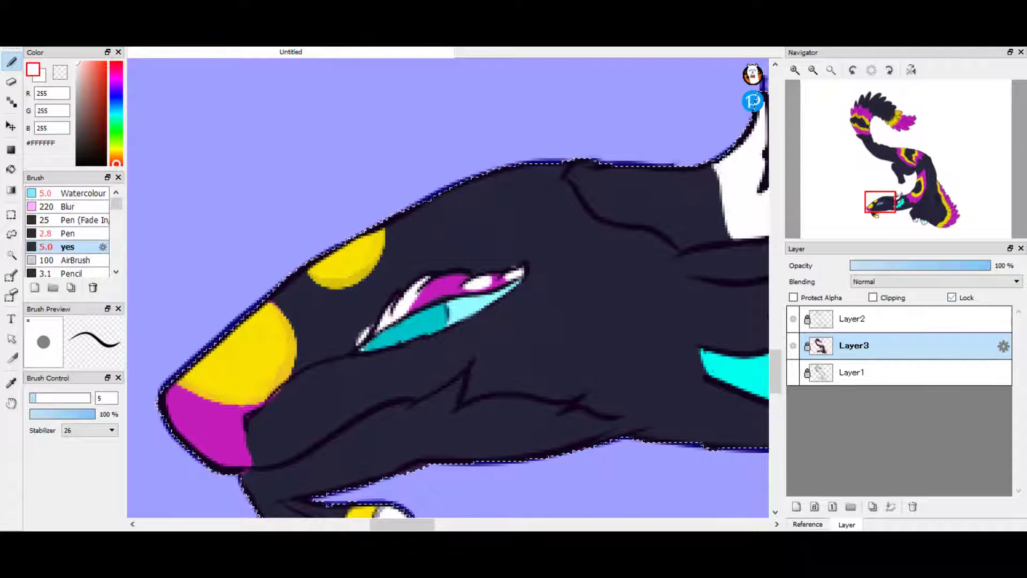
- Lock Layer3, add a new Multiply layer above it, and choose dark purple (#500094) for a size 25 brush
key("ctrl+0")
left_click(796, 506)
left_click(104, 105)
left_click(60, 397)
scroll(934, 282, "down", 1)
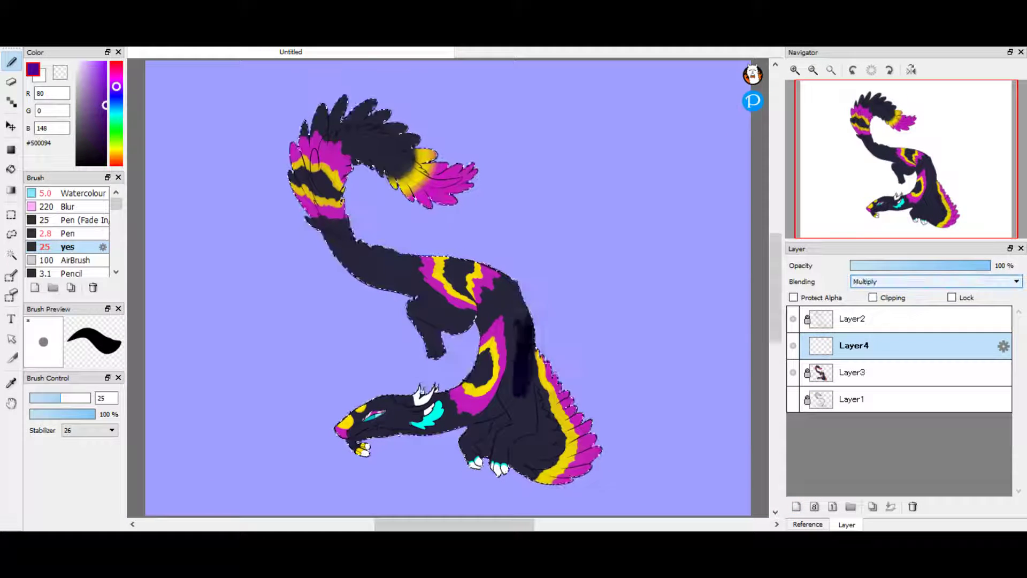
- Shade the far front leg dark purple (#500094) with the Watercolour brush, then enlarge the brush to 50
left_click(70, 193)
left_click_drag(509, 416, 493, 426)
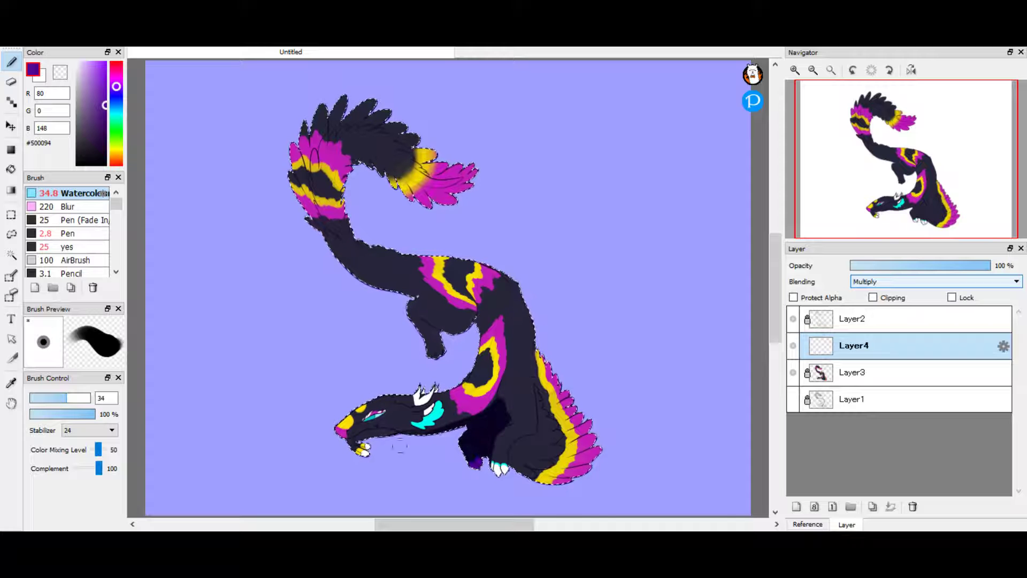
key("bracketright")
key("bracketright")
key("bracketright")
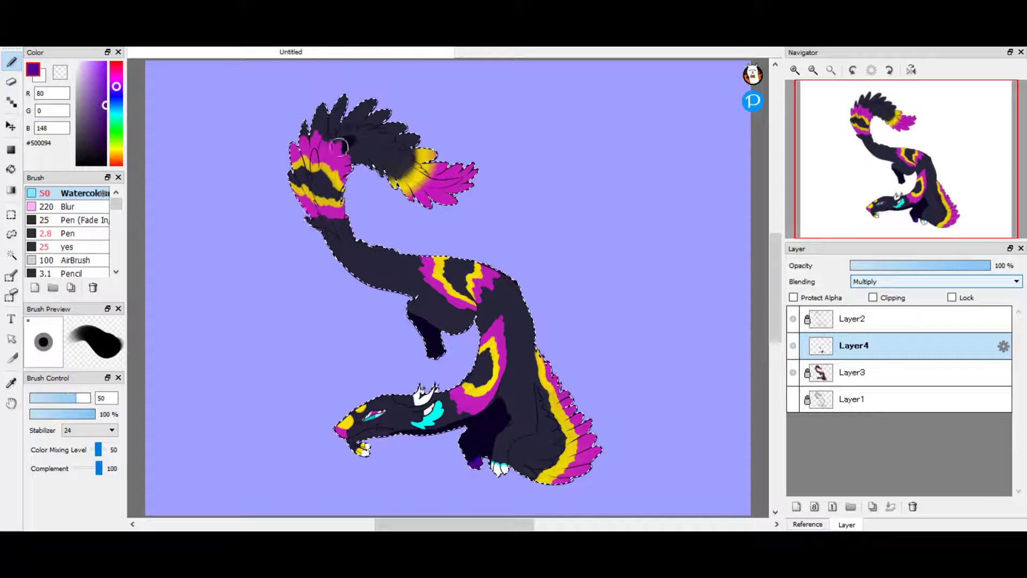
- Cover the rest of the creature in dark purple (#500094), enlarging the Watercolour brush up to size 355
left_click_drag(323, 163, 407, 140)
key("bracketright")
key("bracketright")
key("bracketright")
key("bracketright")
mouse_move(356, 160)
left_mouse_down()
mouse_move(321, 177)
mouse_move(302, 161)
left_mouse_up()
left_click_drag(421, 239, 528, 344)
key("bracketright")
key("bracketright")
key("bracketright")
key("bracketright")
left_click_drag(431, 165, 413, 220)
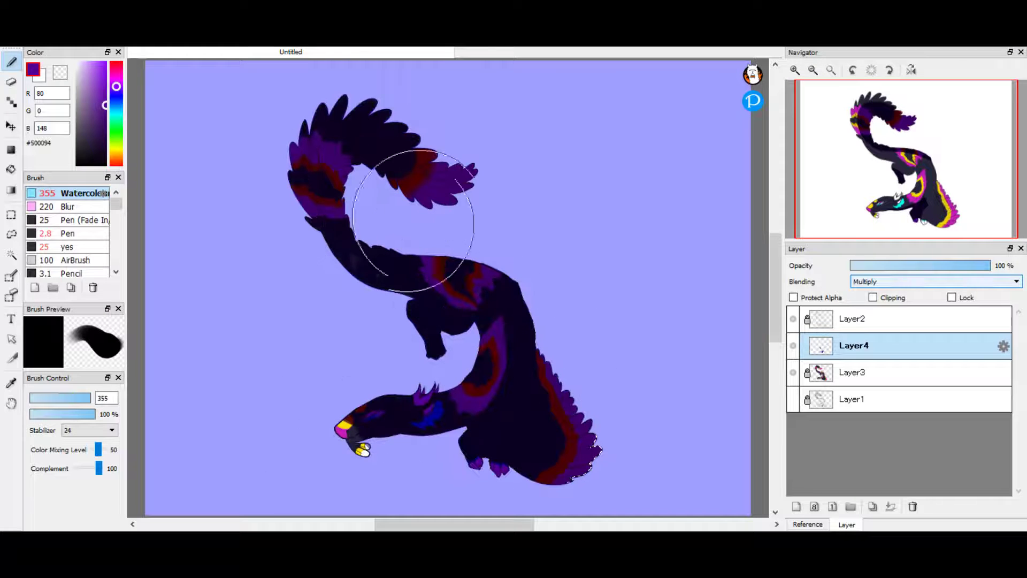
- Lower the shading layer's opacity to 66 %, erase shade from the snout, eye, horns and cheek, and blur the cyan cheek marking
key("e")
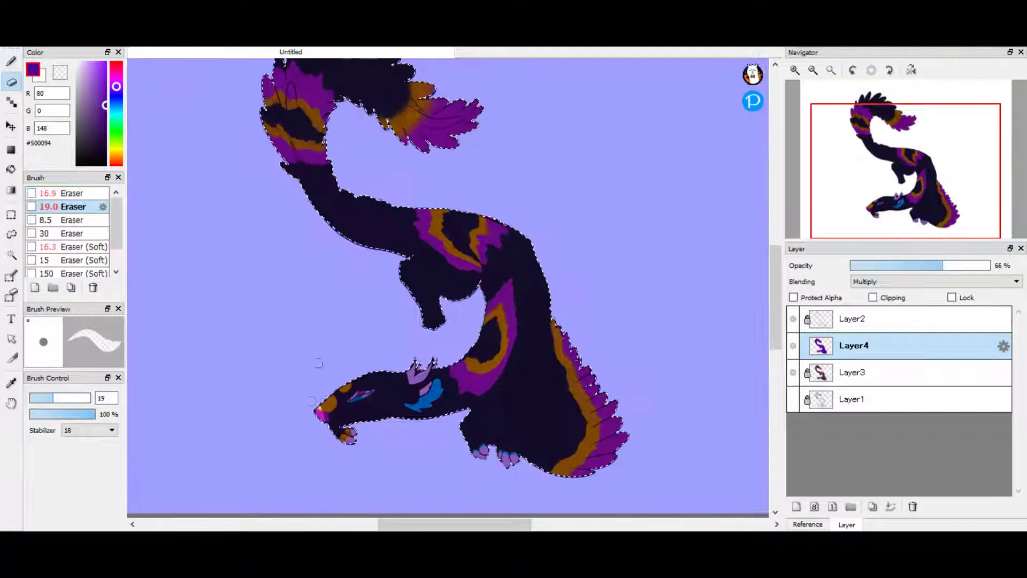
scroll(348, 377, "up", 3)
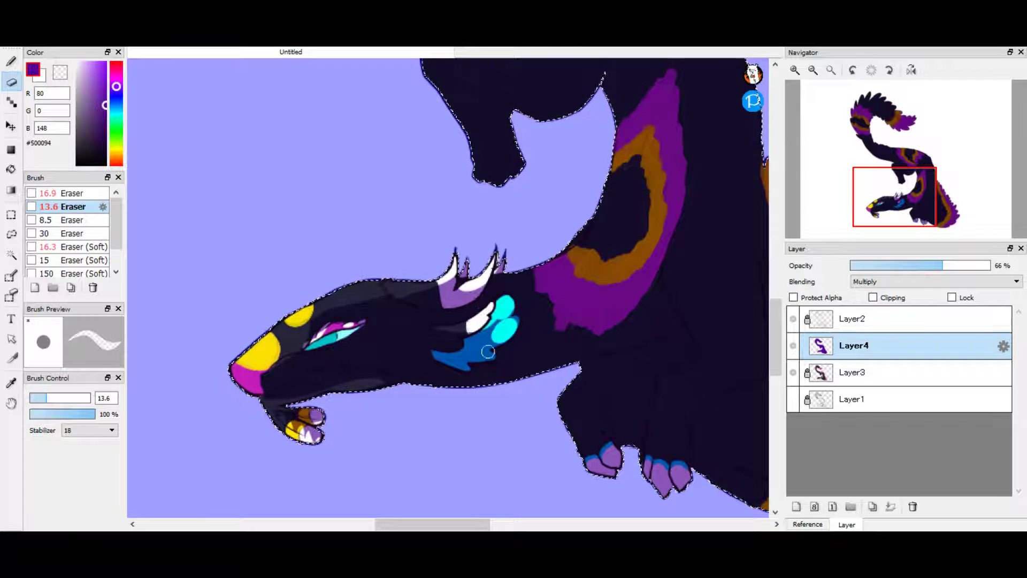
key("b")
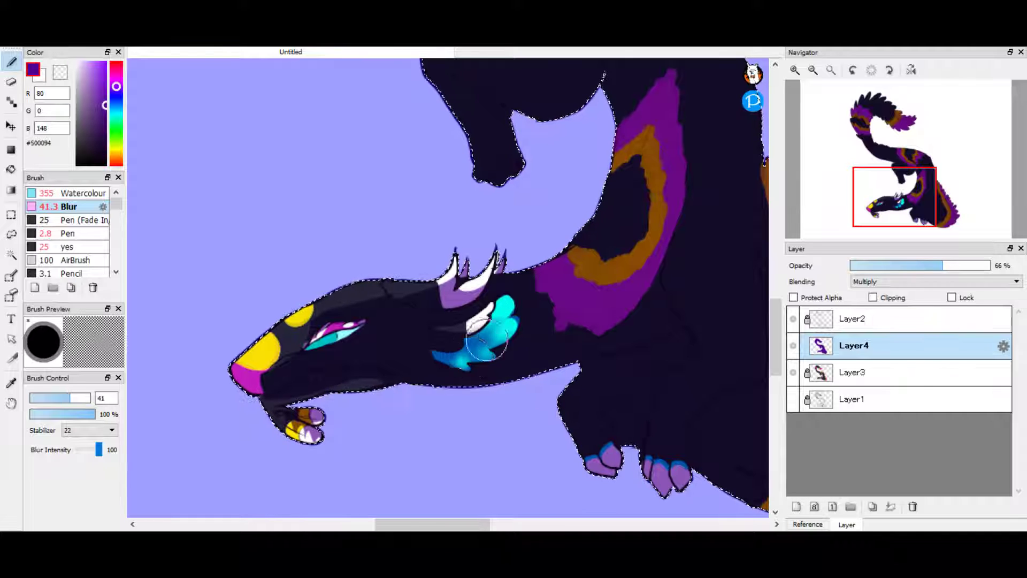
key("ctrl+d")
key("v")
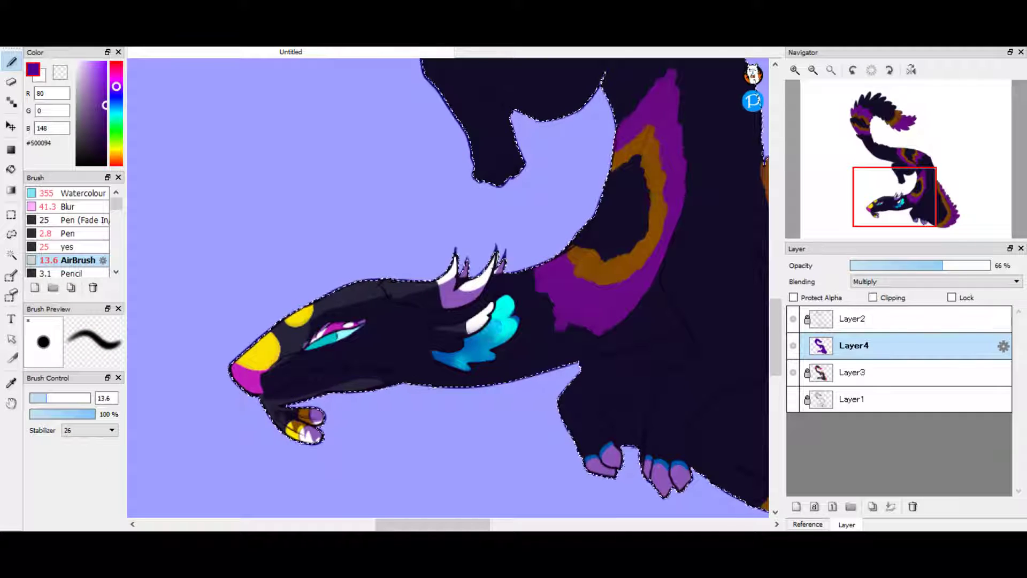
- Soften the shading on the cyan cheek marking, white horns and jaw claws, alternating Blur at about 36 with a 20 % Eraser
key("b")
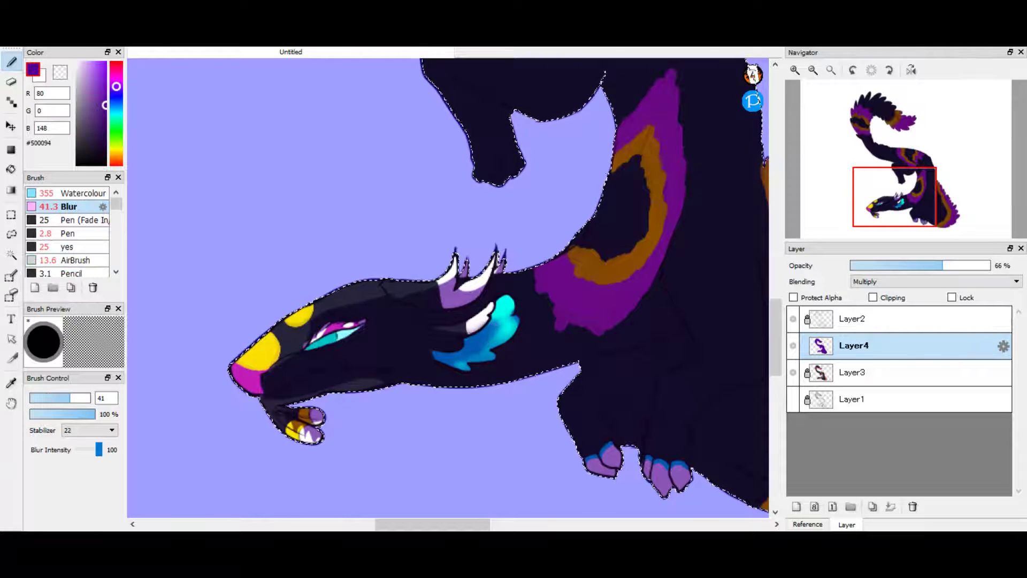
key("v")
key("e")
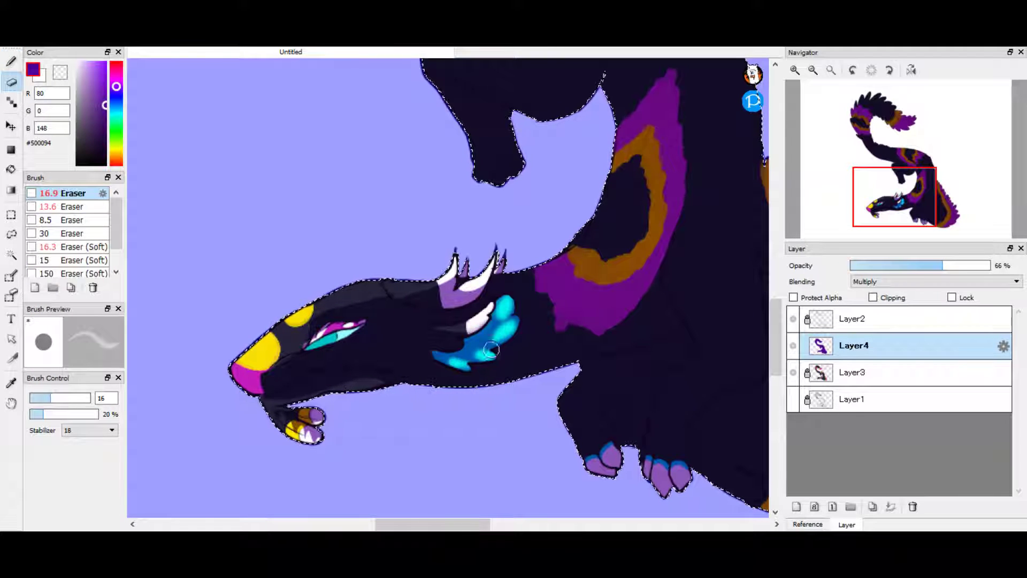
key("b")
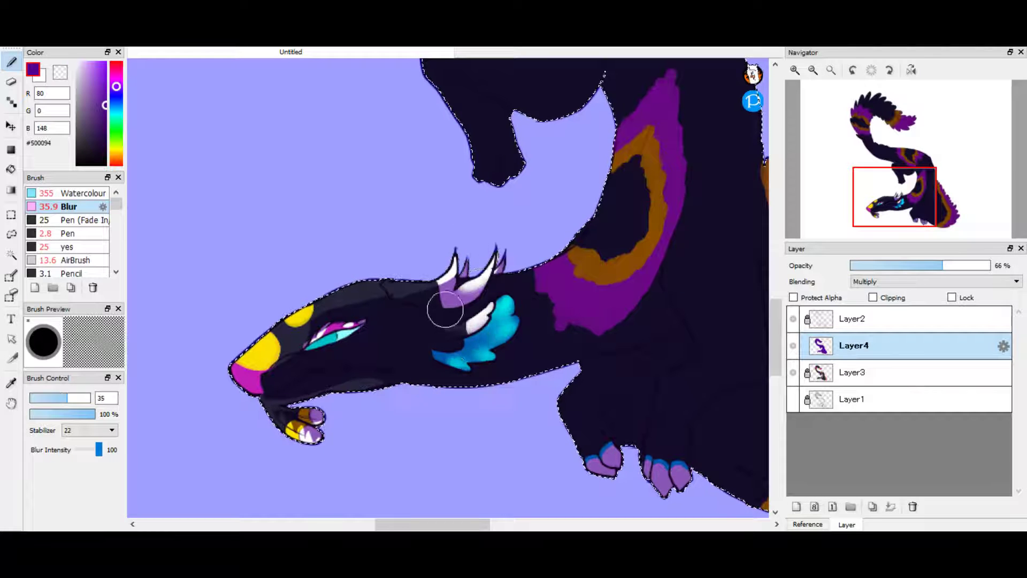
key("e")
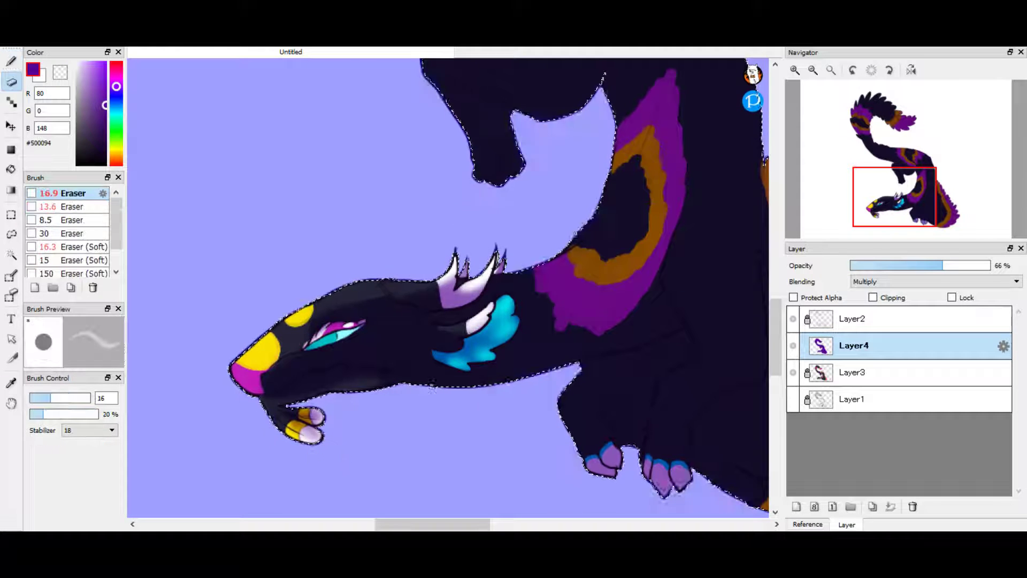
- Erase shade from the neck's magenta and yellow marking and the near front leg with the Eraser at about size 23 and 47 %
scroll(640, 447, "right", 3)
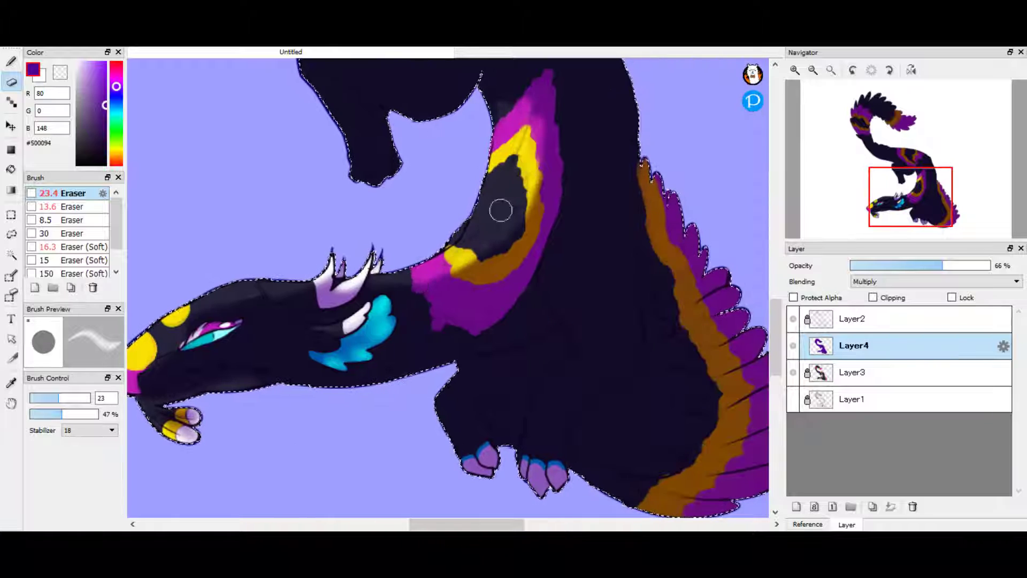
key("b")
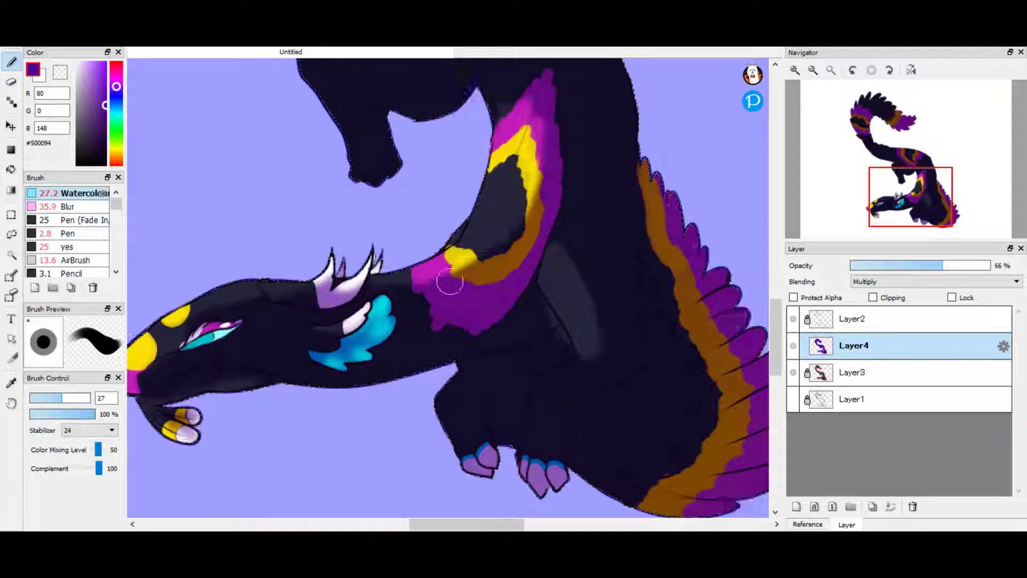
key("e")
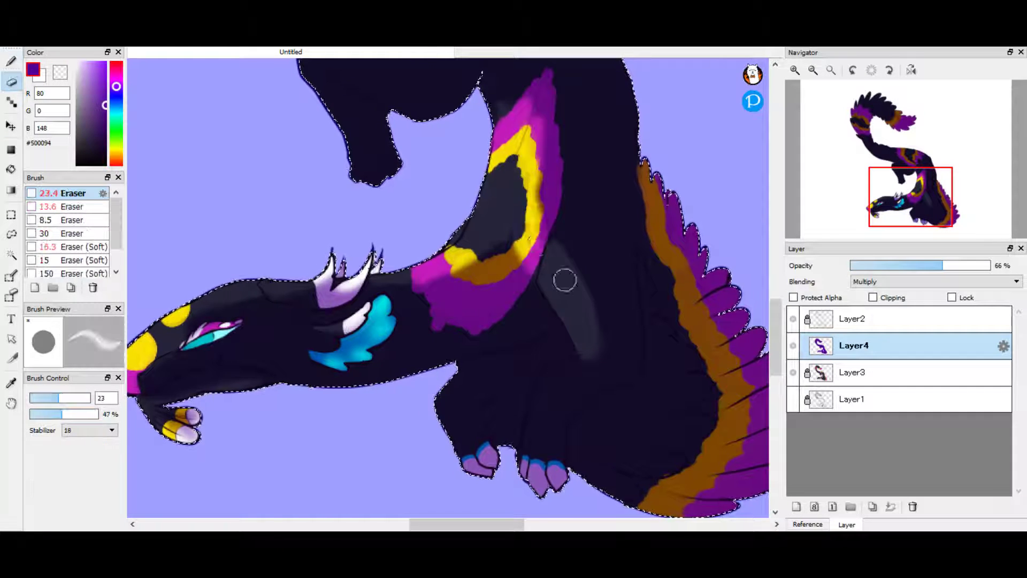
key("ctrl+d")
key("ctrl+z")
mouse_move(575, 355)
left_mouse_down()
mouse_move(545, 386)
mouse_move(535, 482)
mouse_move(573, 335)
left_mouse_up()
key("bracketleft")
- Lighten the near foot, the rounded dark area and the lower feather fan with the Eraser, enlarging it to 119 at 6 %
scroll(533, 216, "down", 5)
scroll(533, 215, "right", 4)
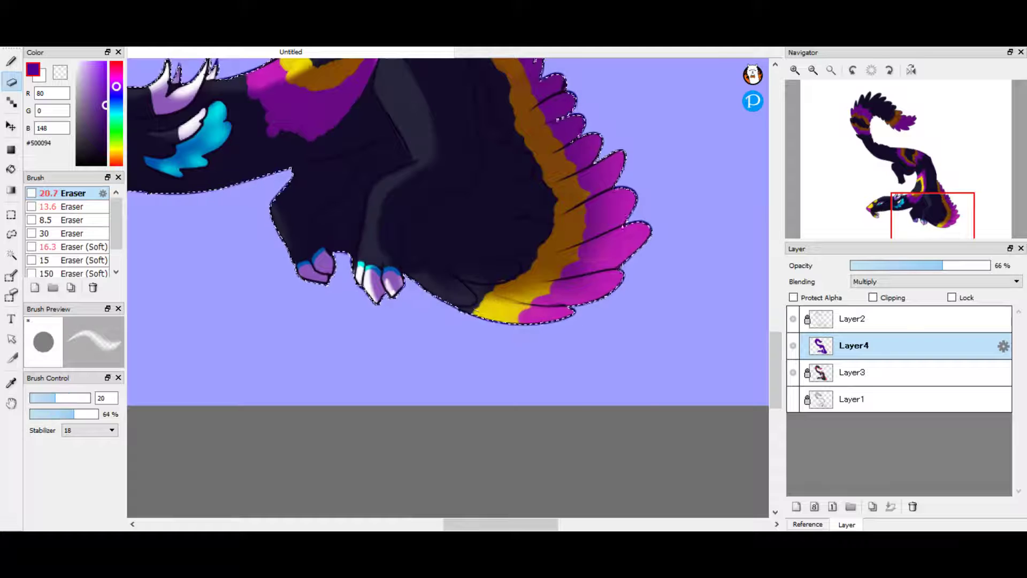
key("b")
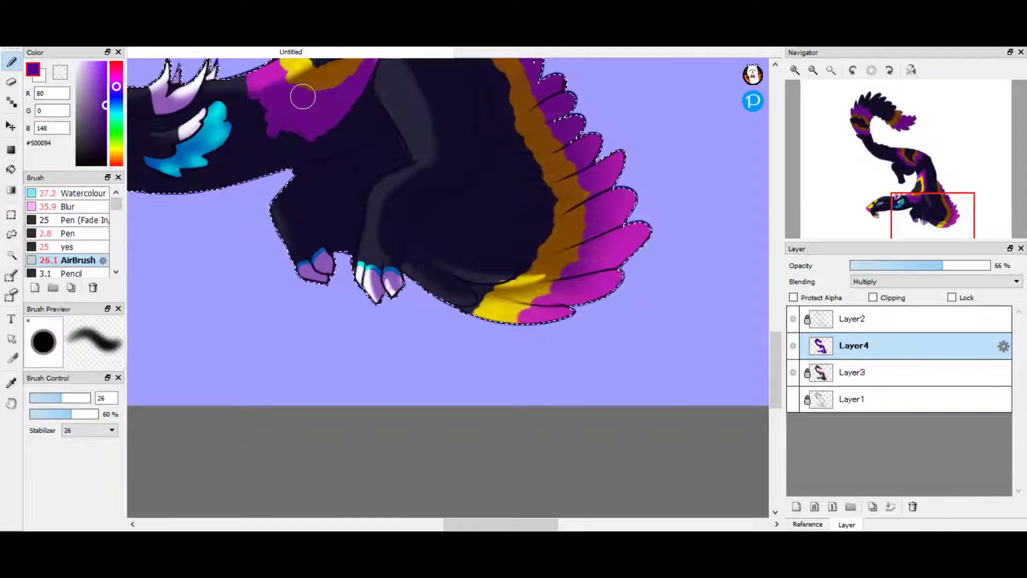
key("e")
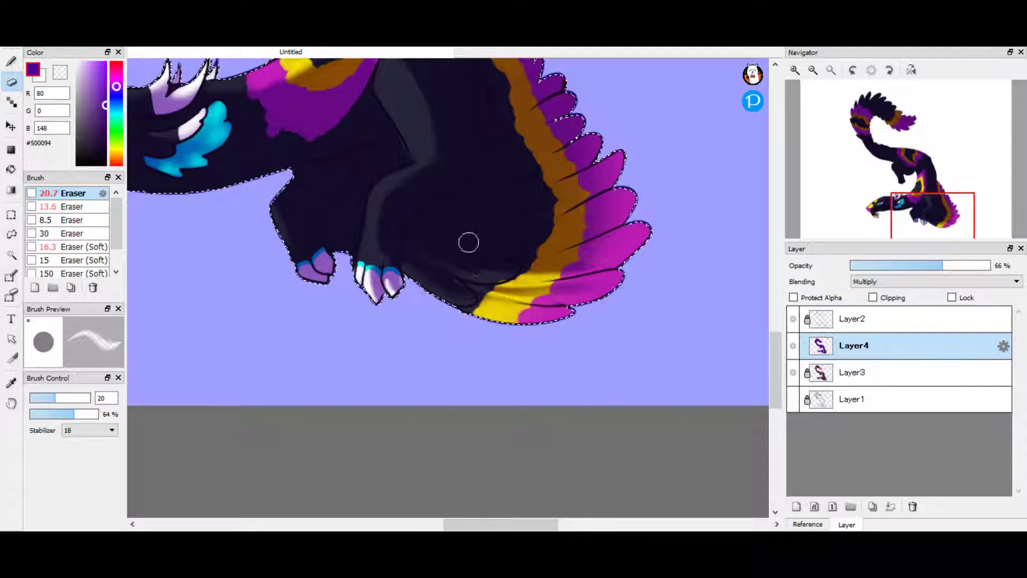
mouse_move(468, 242)
left_mouse_down()
mouse_move(502, 255)
mouse_move(416, 241)
mouse_move(557, 262)
mouse_move(562, 129)
left_mouse_up()
key("ctrl+d")
key("bracketright")
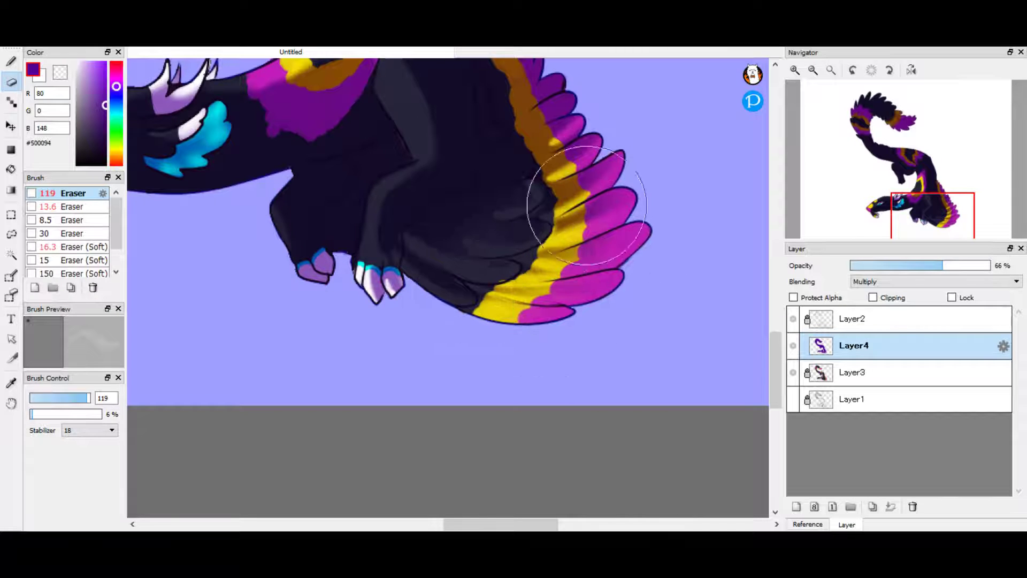
- Undo the wide airbrush stroke and deepen the shadows around the lower feather fan with the AirBrush at size 14.7 and 54 %
key("a")
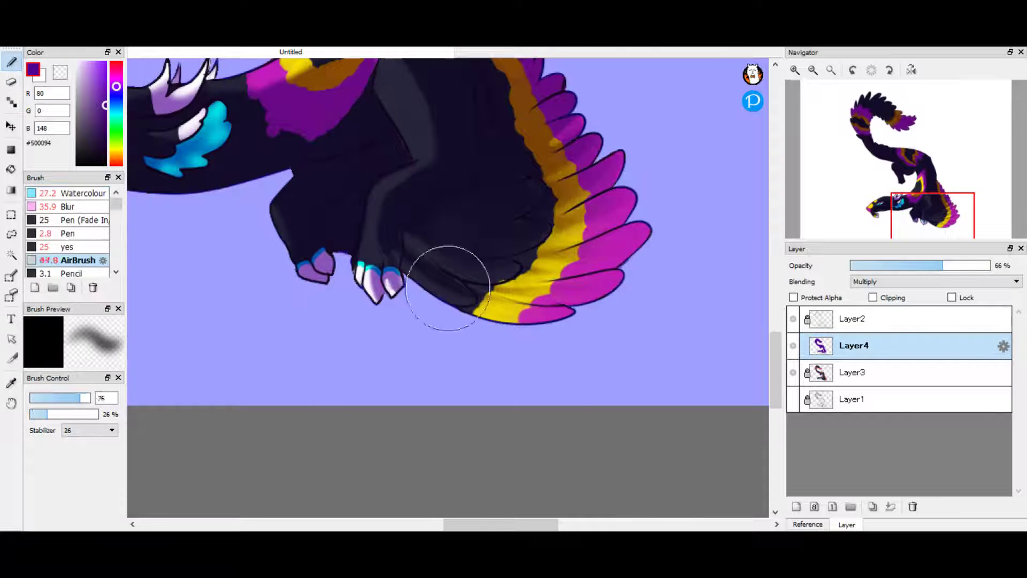
key("ctrl+z")
key("bracketleft")
key("bracketleft")
key("bracketleft")
key("bracketleft")
key("bracketleft")
key("bracketleft")
key("bracketleft")
key("bracketleft")
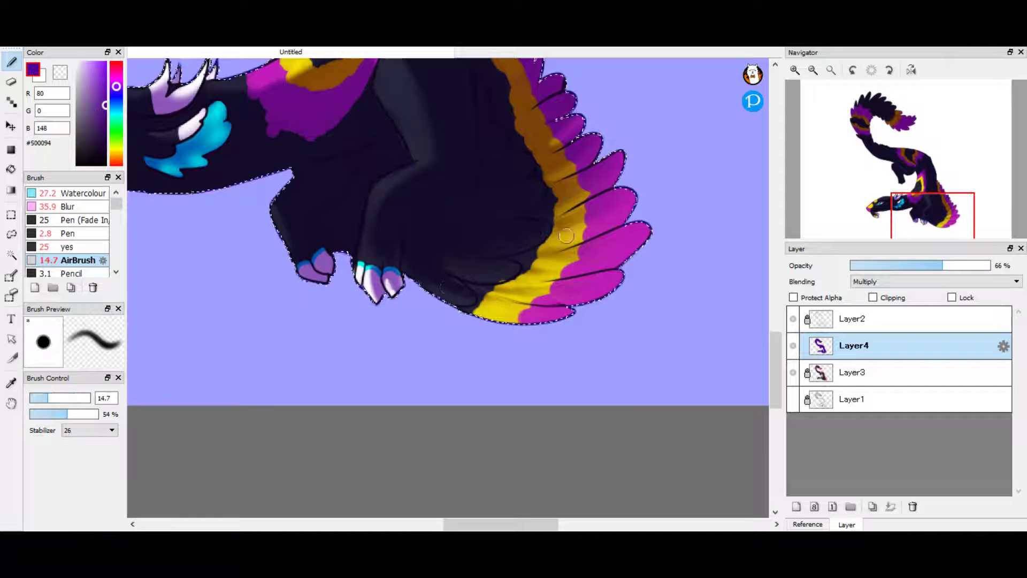
mouse_move(624, 98)
left_mouse_down()
mouse_move(573, 214)
mouse_move(570, 280)
left_mouse_up()
- Erase highlights along the feather fan at size 21 and 47 %, then blend the nearby body shading with an enlarged Blur brush
key("e")
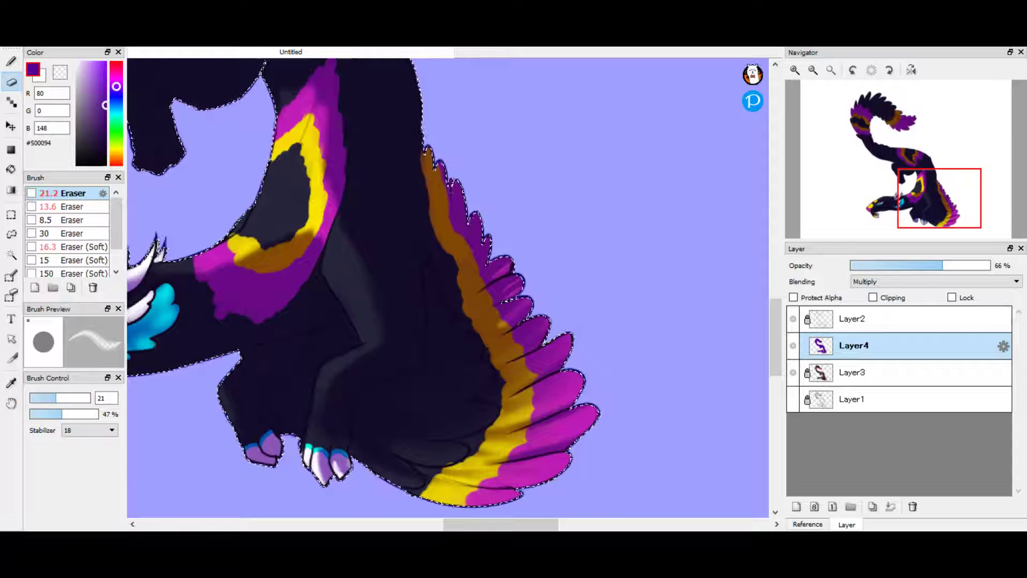
key("b")
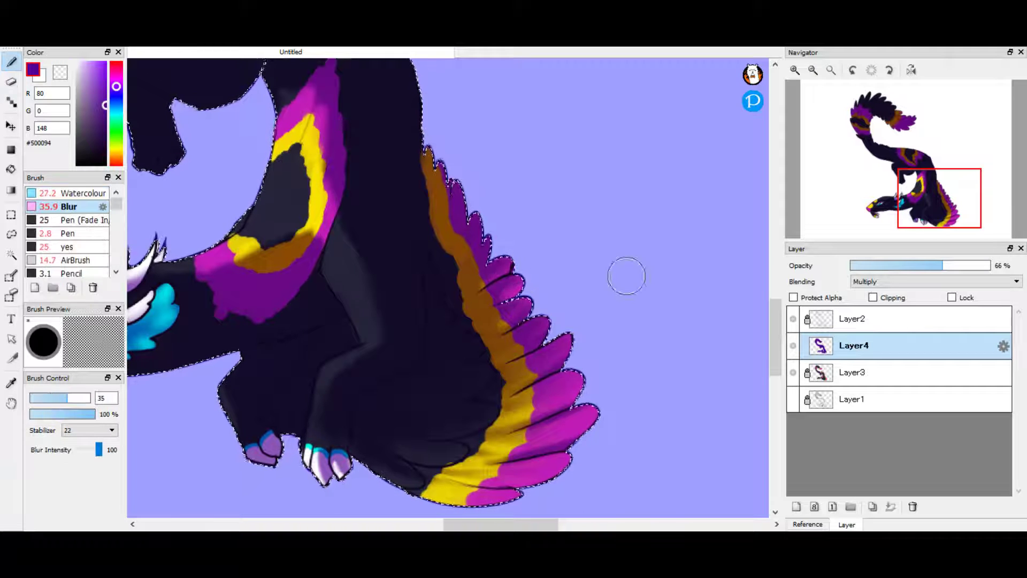
key("bracketright")
key("bracketright")
key("bracketright")
key("bracketright")
key("bracketright")
mouse_move(374, 225)
left_mouse_down()
mouse_move(344, 184)
mouse_move(393, 258)
mouse_move(441, 466)
left_mouse_up()
- Erase shade along the upper back, belly and raised hind leg at size 23.9 and 63 %, and soften it with Blur at 119
key("e")
mouse_move(431, 203)
left_mouse_down()
mouse_move(413, 307)
mouse_move(443, 252)
mouse_move(483, 275)
mouse_move(605, 278)
left_mouse_up()
mouse_move(527, 292)
left_mouse_down()
mouse_move(494, 388)
mouse_move(514, 340)
mouse_move(400, 428)
mouse_move(424, 424)
mouse_move(392, 378)
mouse_move(452, 394)
mouse_move(381, 357)
left_mouse_up()
key("b")
key("ctrl+d")
key("ctrl+z")
key("ctrl+z")
key("e")
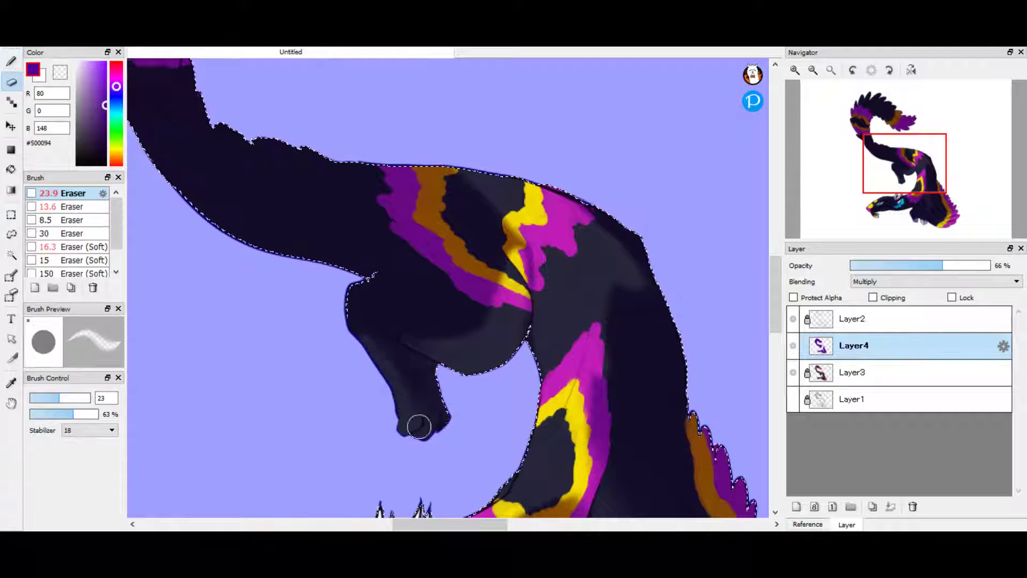
key("b")
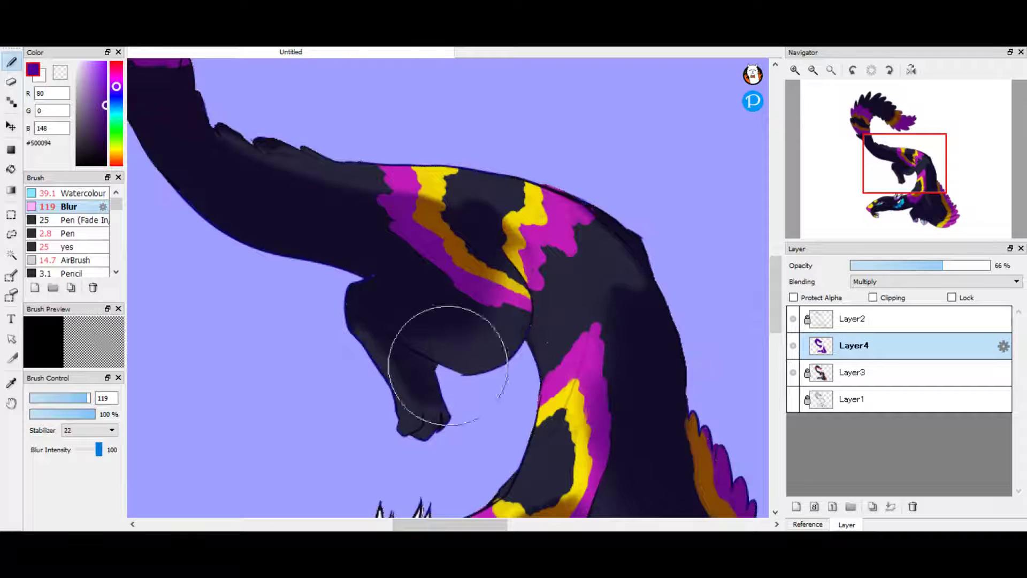
left_click_drag(615, 344, 819, 345)
- Erase shade from the tail's outer feathers and coloured bands with the Eraser at size 45.7, and blend with Blur at 150 and 11 %
scroll(449, 288, "down", 2)
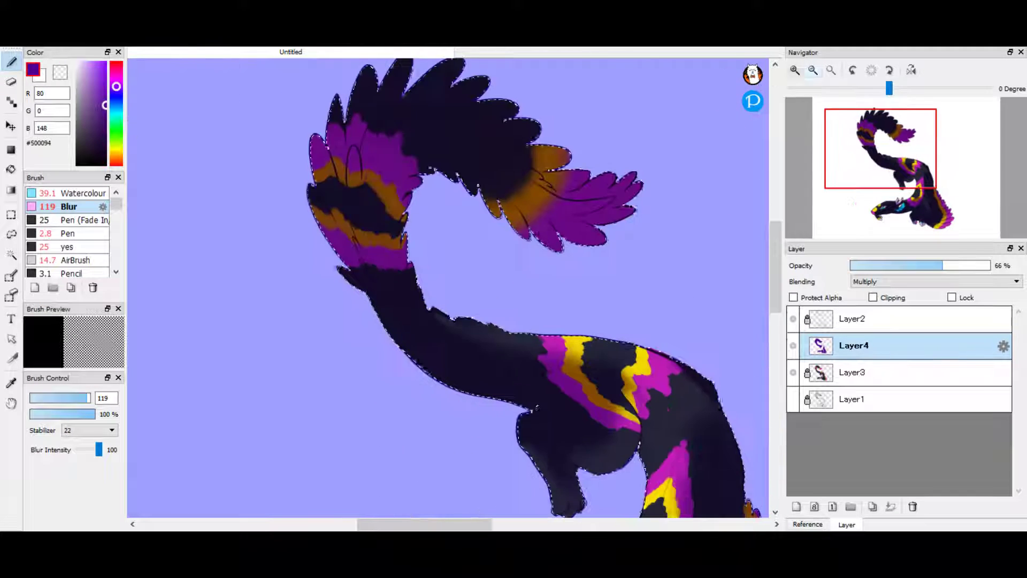
key("e")
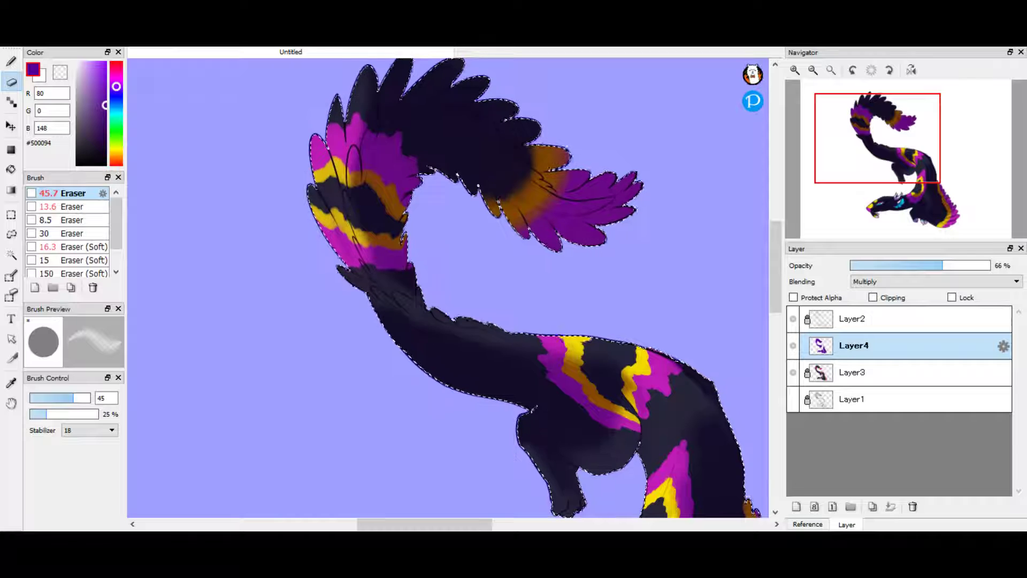
scroll(352, 184, "up", 1)
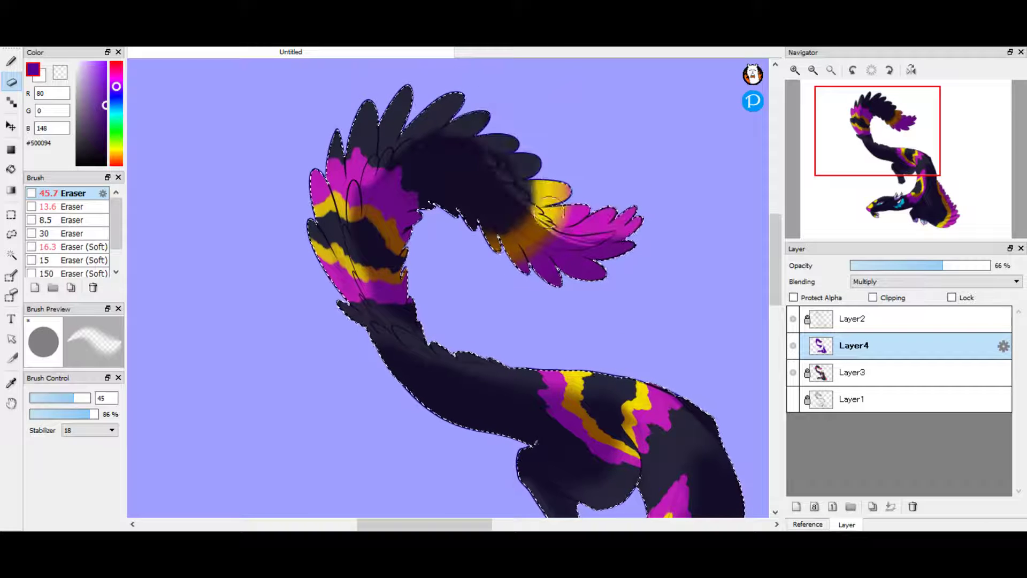
key("b")
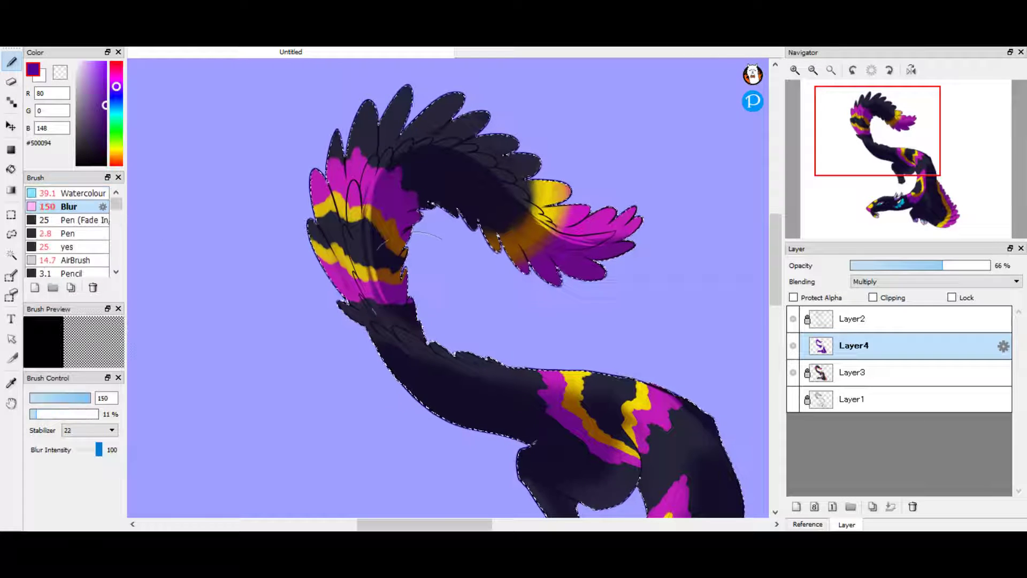
- Deepen the shadows between the tail feathers with the AirBrush at size 22.8 and 64 %, and erase feather highlights at size 20.7
key("a")
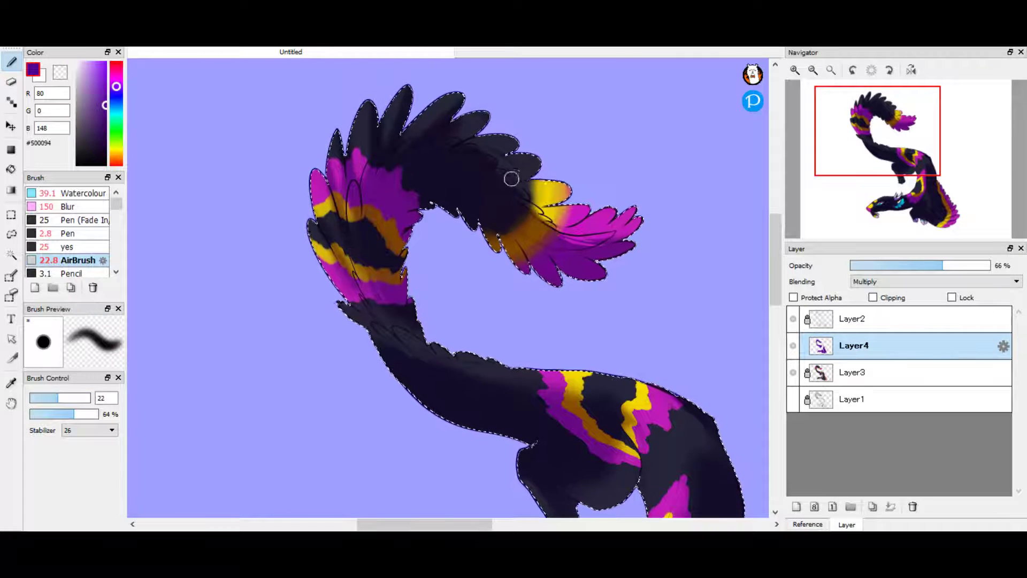
key("e")
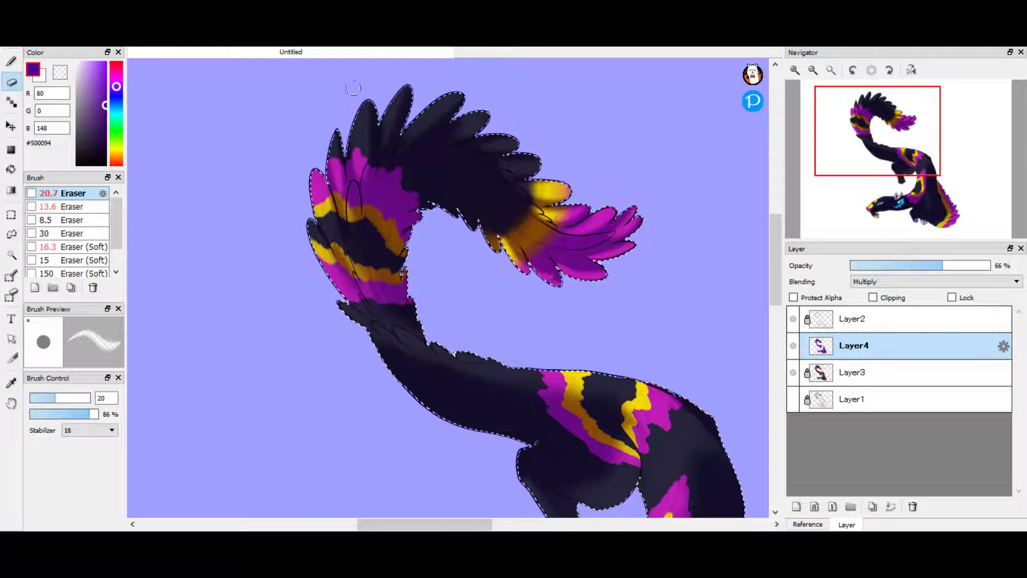
left_click_drag(498, 131, 522, 131)
key("b")
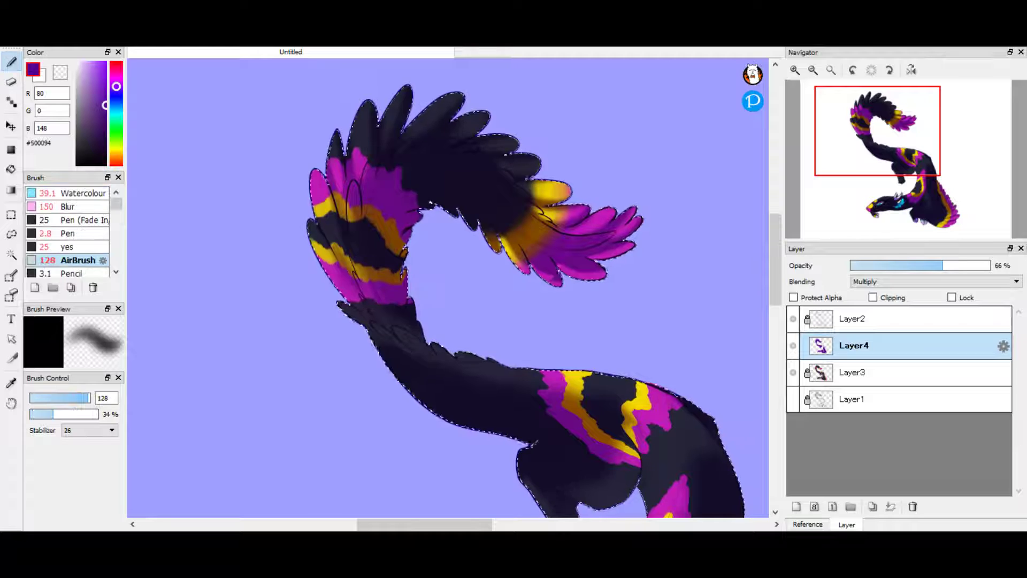
- Refine the shading on the tail base and hind leg, then blend it with the Blur brush at size 150 and 28 %
scroll(546, 187, "down", 3)
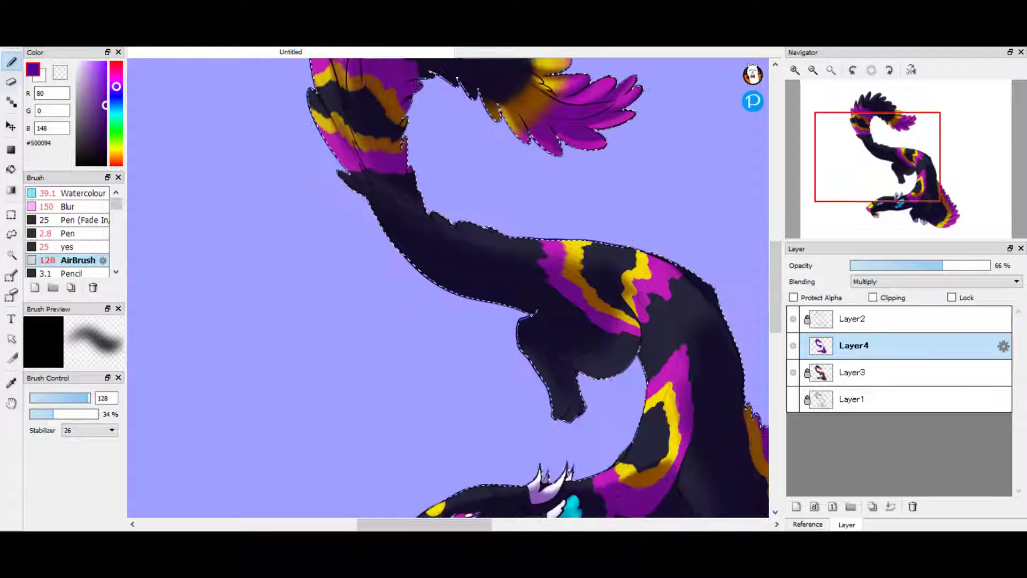
key("e")
key("b")
left_click(70, 193)
left_click(65, 207)
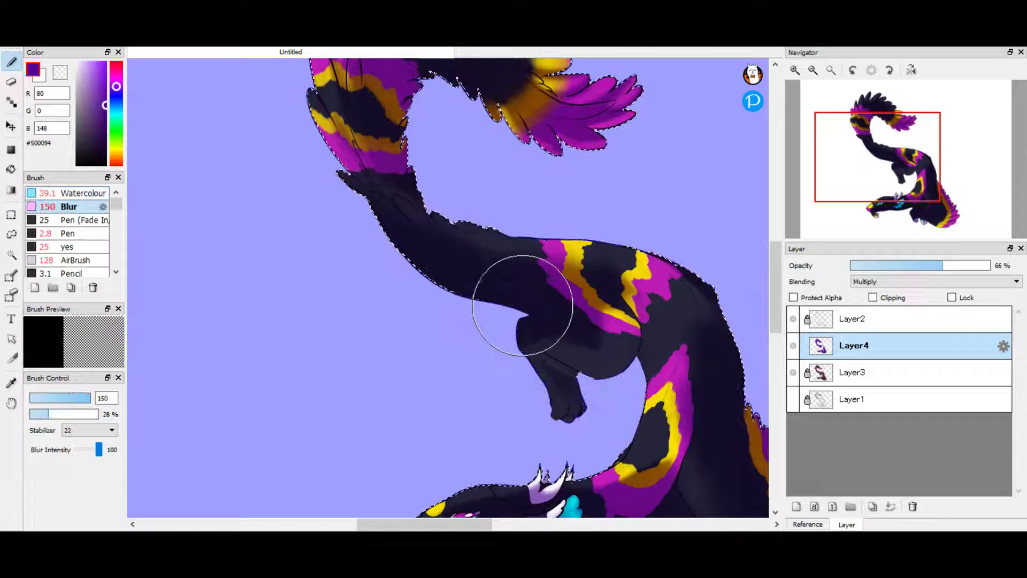
- Add a Multiply layer and paint dark magenta #760055 shadows over the tail, belly and legs with Watercolour at size 39
scroll(516, 310, "down", 3)
scroll(516, 309, "down", 2)
key("ctrl+shift+n")
left_click(356, 437, "alt")
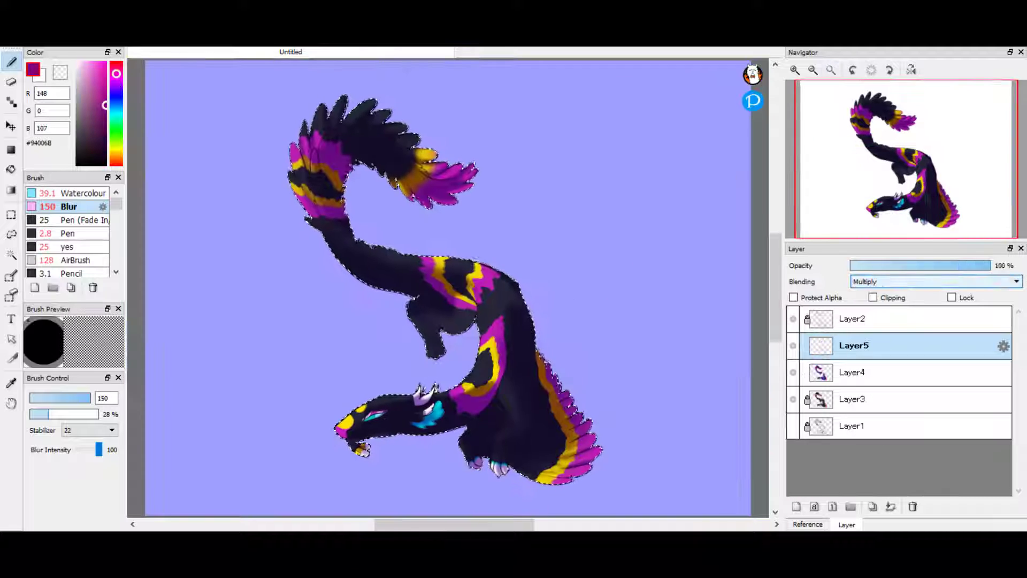
key("b")
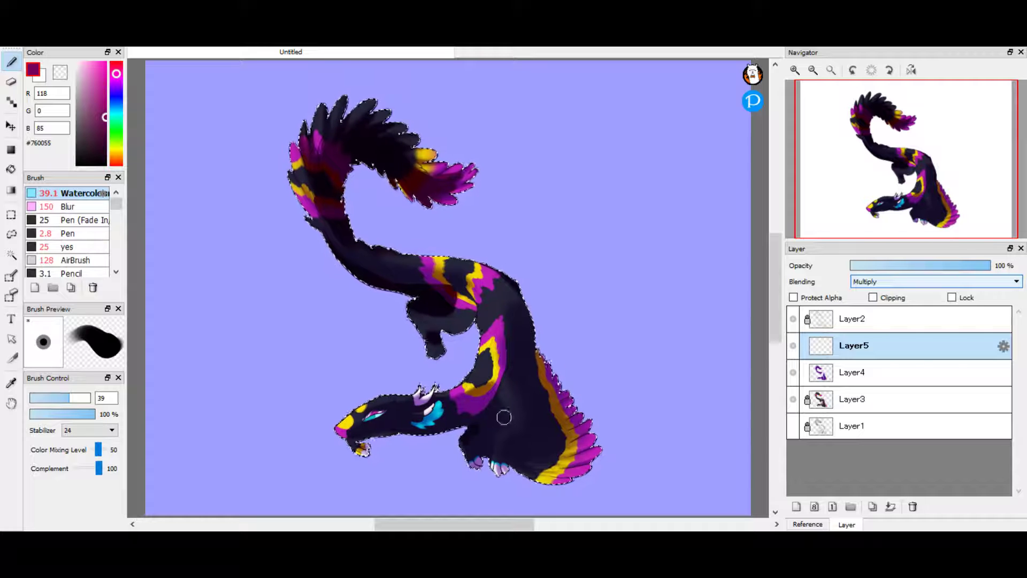
mouse_move(546, 392)
left_mouse_down()
mouse_move(538, 423)
mouse_move(508, 418)
left_mouse_up()
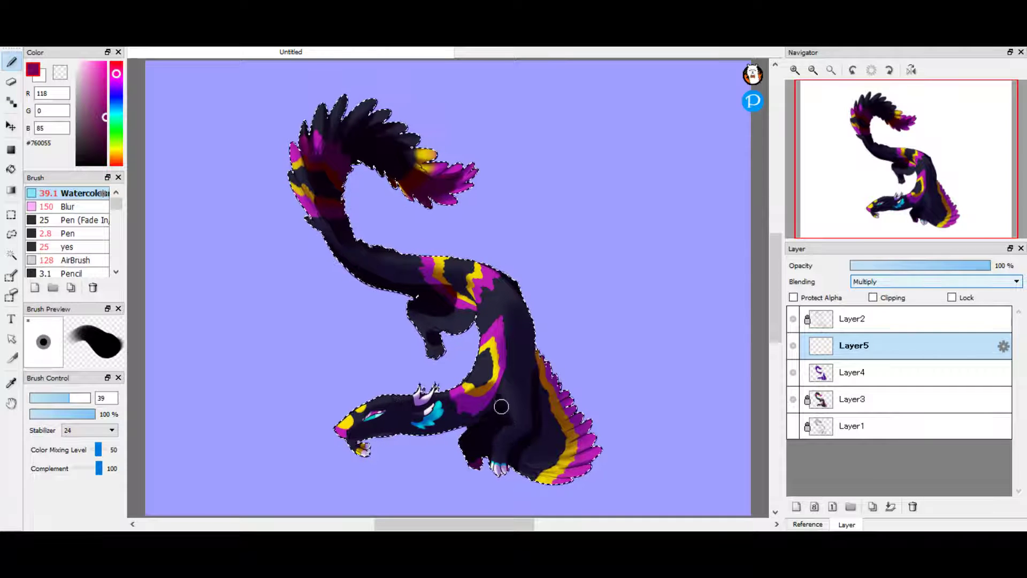
- Set the magenta layer's opacity to 42 %, and refine the head and front body shade with Watercolour at 12 and Blur at 102
left_click_drag(990, 265, 908, 265)
scroll(613, 361, "up", 5)
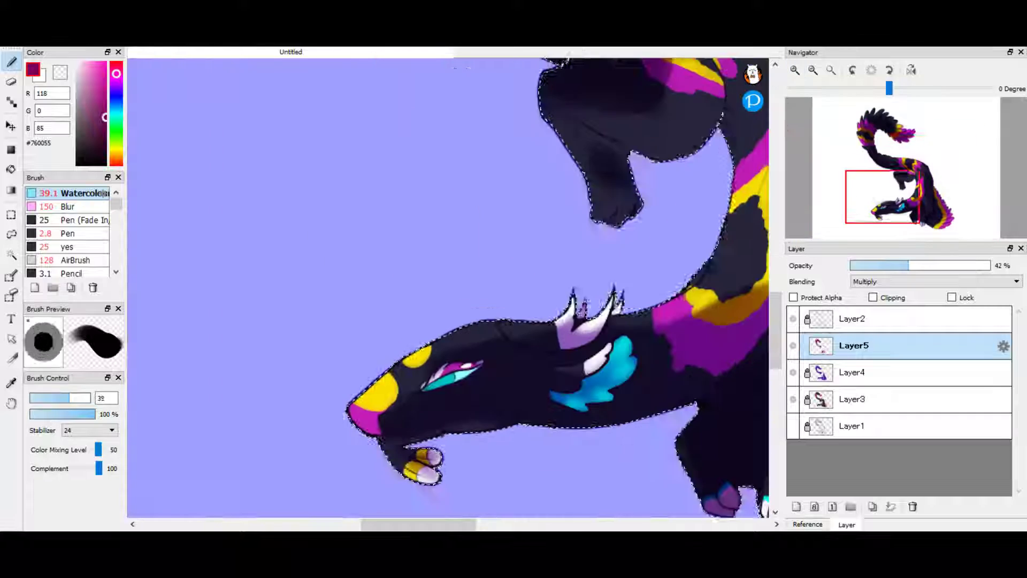
left_click_drag(69, 397, 45, 398)
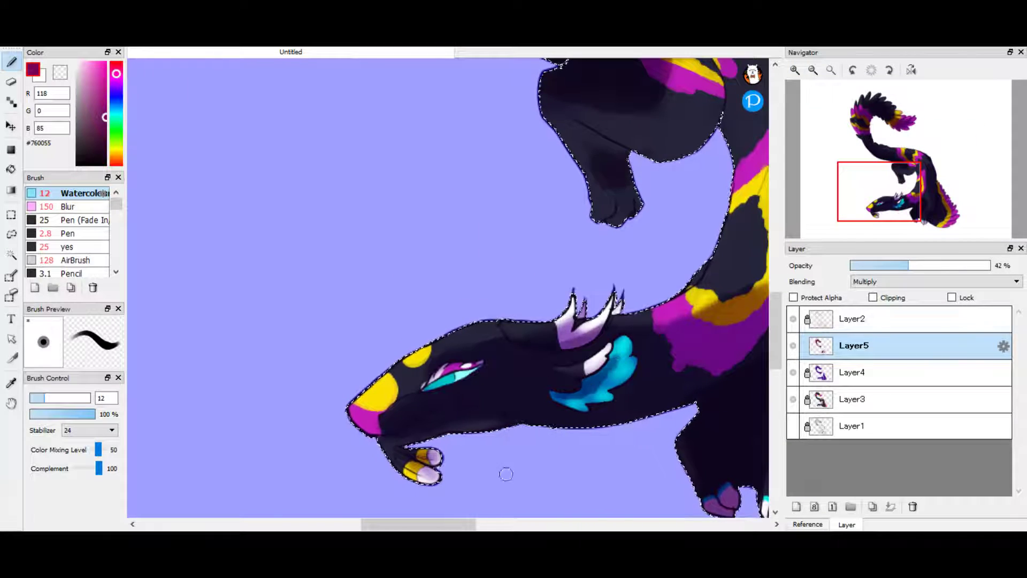
scroll(505, 475, "right", 5)
left_click(68, 206)
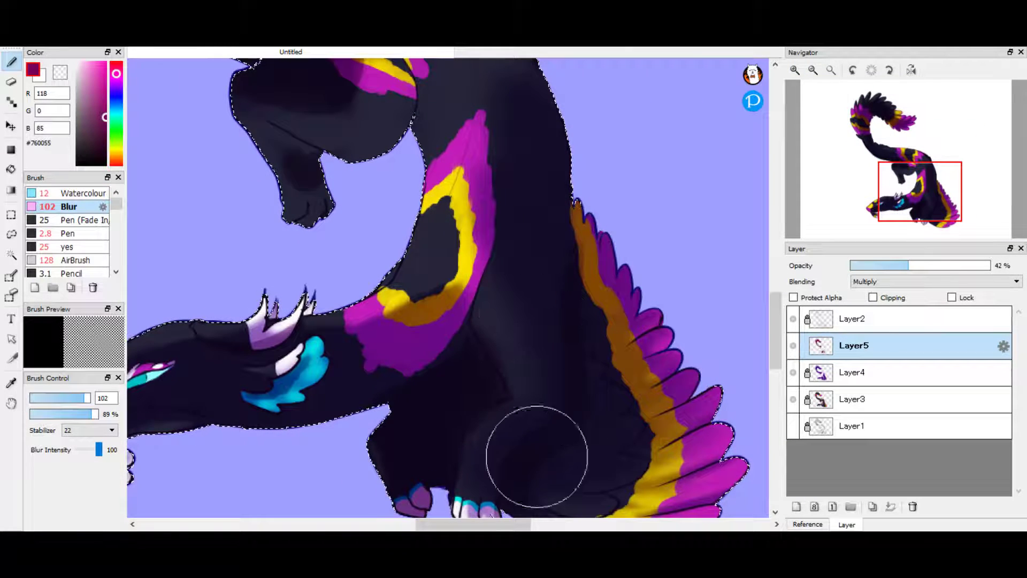
scroll(574, 369, "down", 5)
- Shade the lower fan feathers with the AirBrush at size 13.1 and 58 %, and the adjoining body at 46.7 and 34 %
left_click(68, 260)
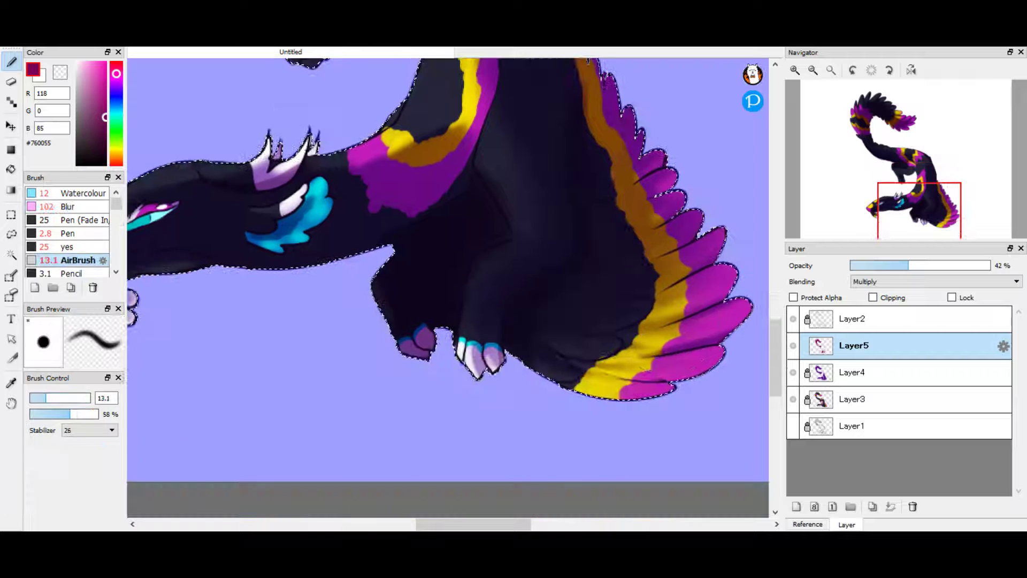
left_click_drag(738, 235, 691, 374)
key("bracketright")
key("bracketright")
key("bracketright")
left_click_drag(601, 119, 573, 294)
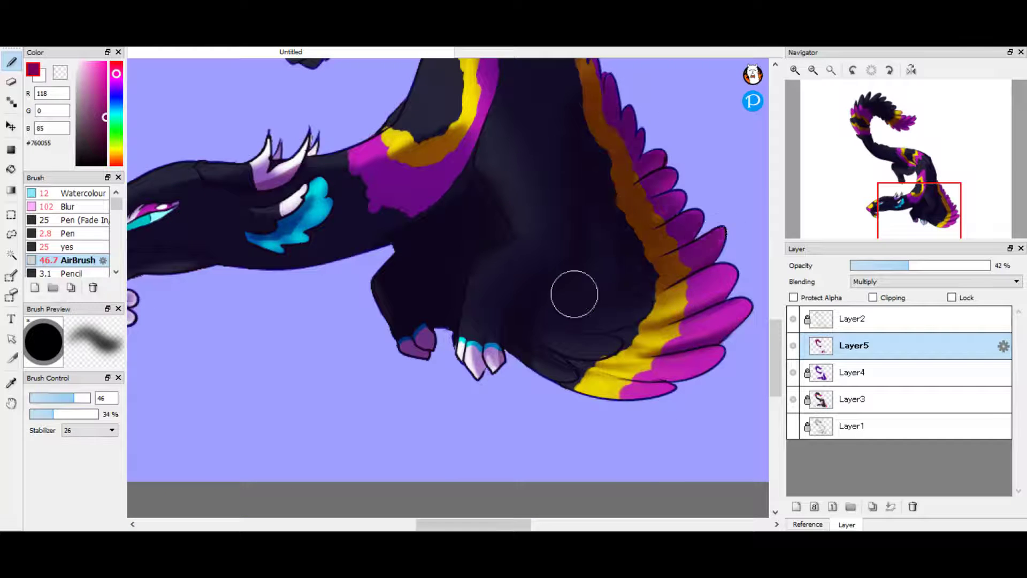
left_click_drag(642, 300, 739, 342)
- Blend the front body shading with Blur at 23.4 and 89 %, and deepen the front leg shadow with Watercolour at size 32
key("b")
key("bracketleft")
key("bracketleft")
key("bracketleft")
key("bracketleft")
key("bracketleft")
key("bracketleft")
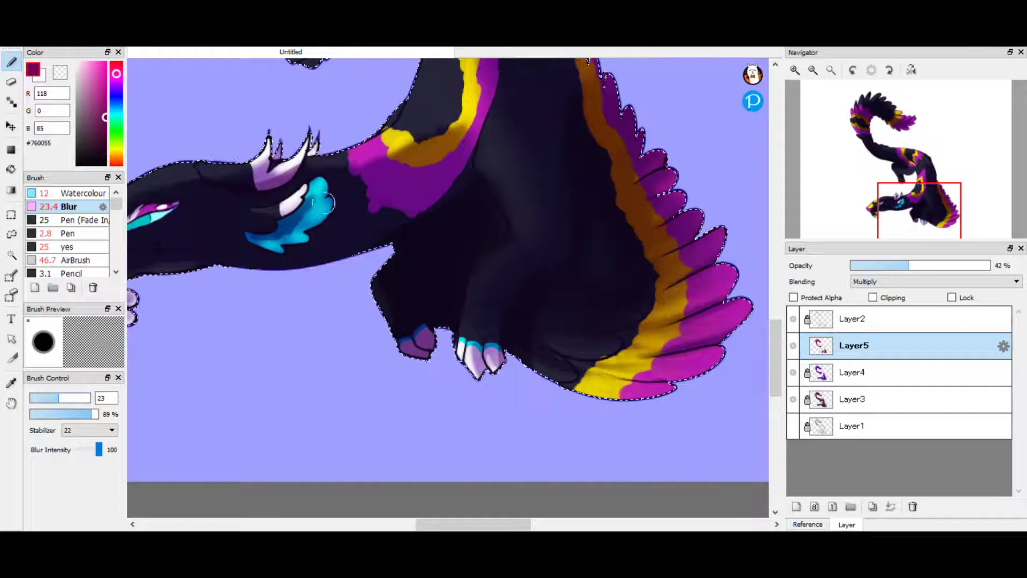
key("b")
key("e")
key("b")
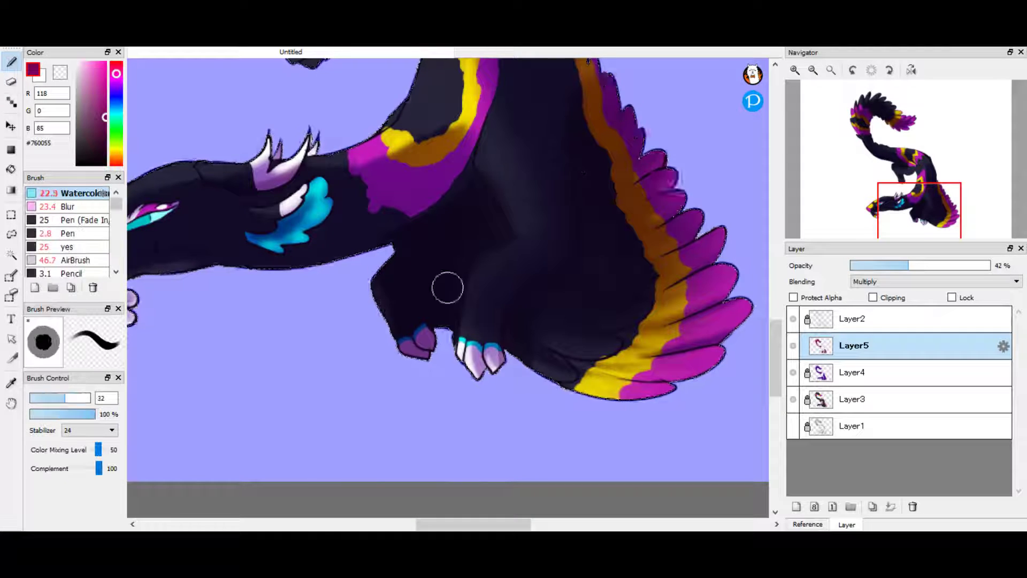
- Soften the raised hind leg's shade with Blur at 115 and 89 %, and lighten it with the Eraser at size 80 and 37 %
scroll(608, 76, "up", 5)
key("b")
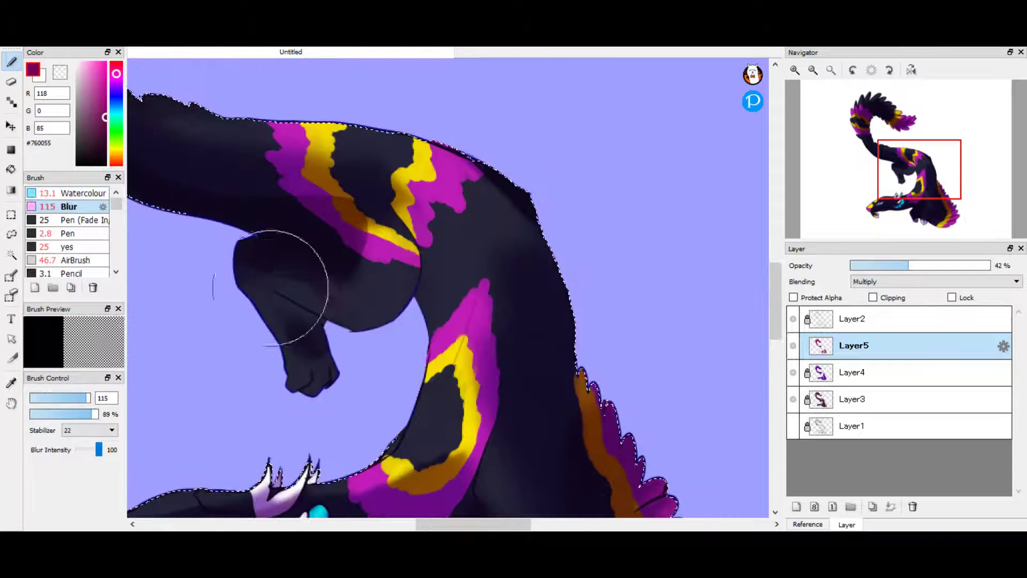
scroll(412, 447, "left", 1)
scroll(493, 471, "left", 3)
key("e")
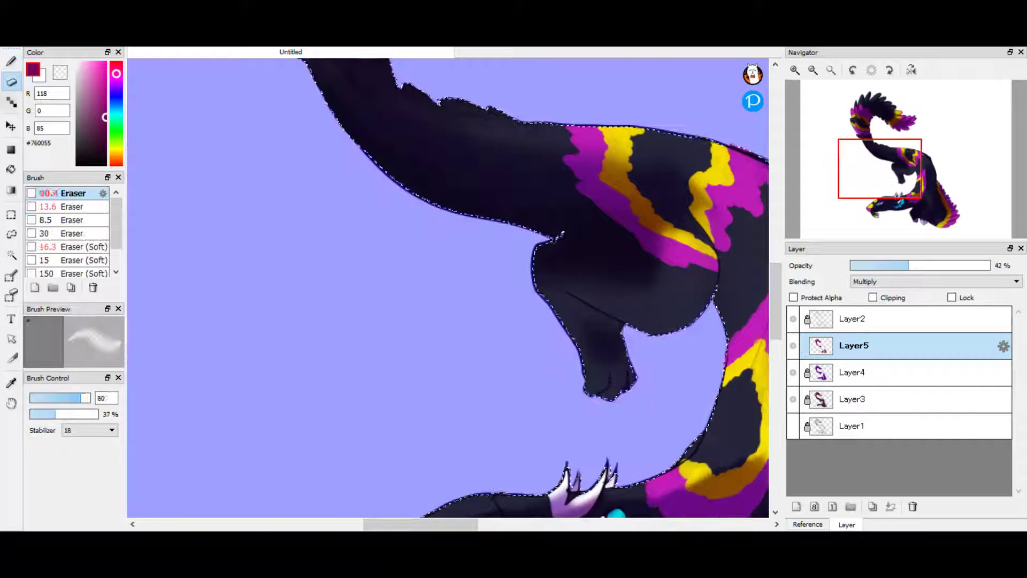
- Blend the magenta shade across the tail feathers and coloured bands with Blur at 71.7 and 89 %
scroll(550, 126, "up", 5)
key("b")
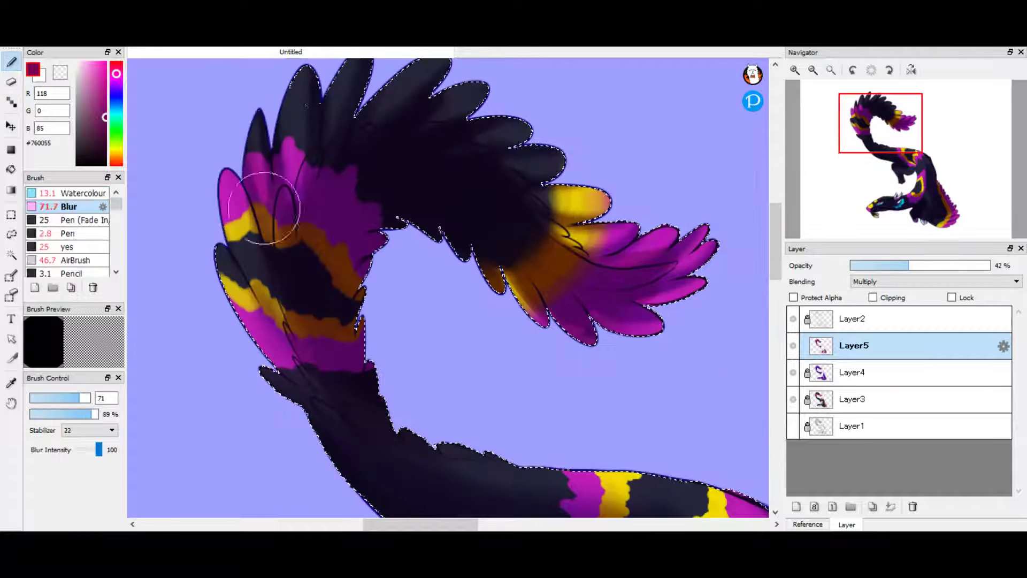
left_click_drag(614, 293, 619, 287)
key("w")
left_click_drag(282, 291, 239, 263)
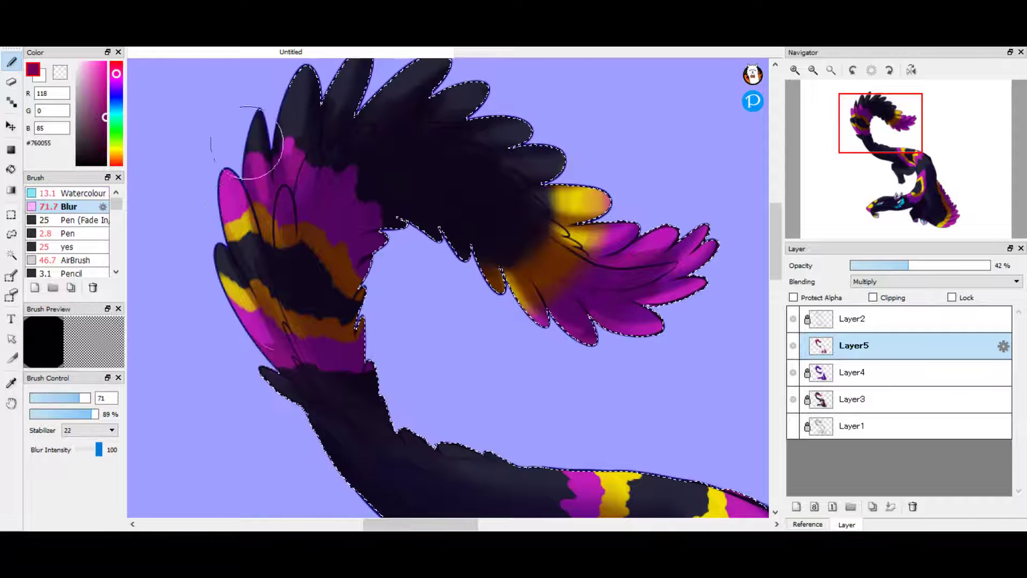
key("b")
- Lighten the magenta shade around the snout and jaw with the Eraser at size 40.2 and 22 %
key("ctrl+0")
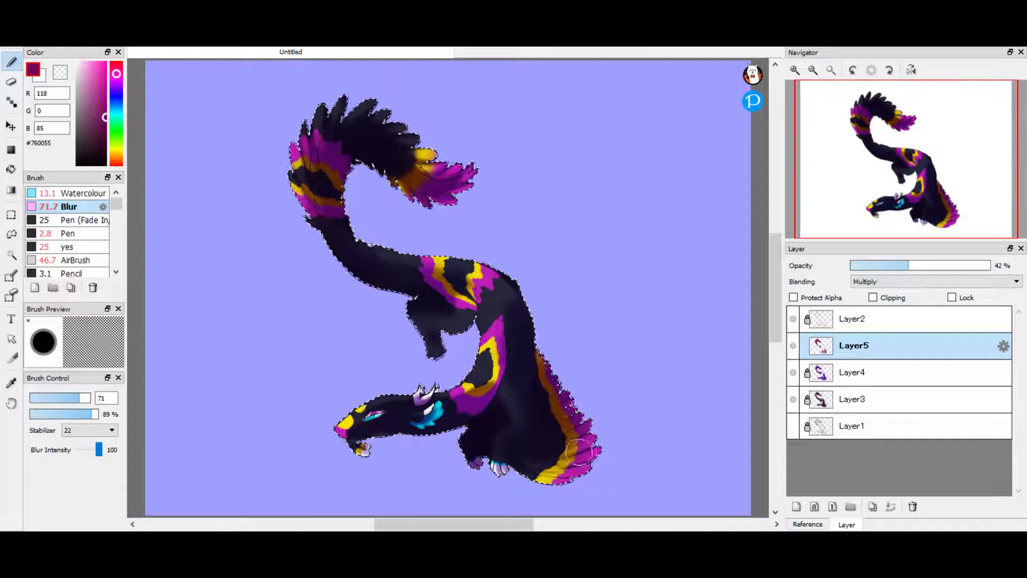
key("w")
key("e")
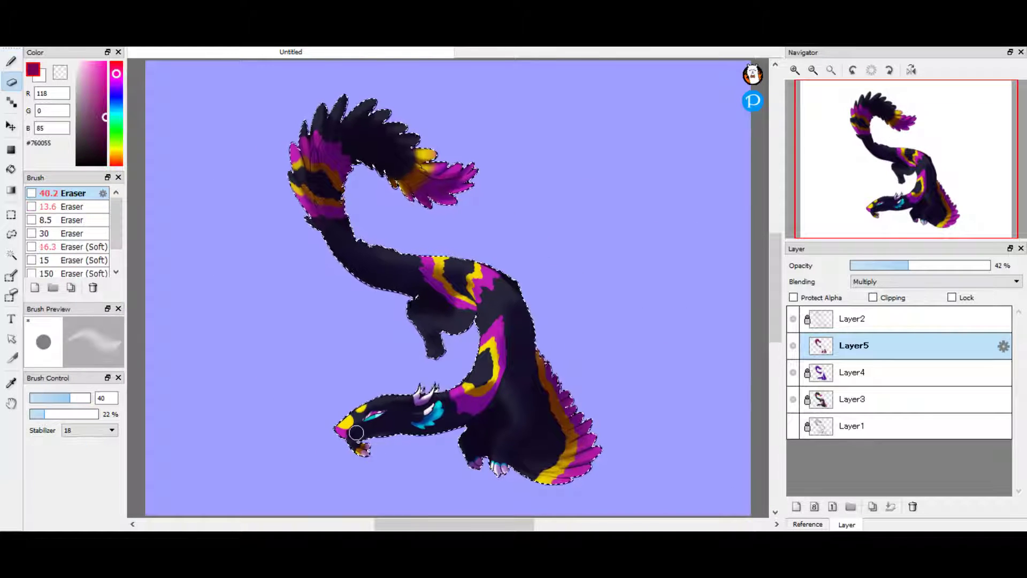
- Add an Overlay layer at 50 % opacity, paint yellow #FFD600 light along the body with Watercolour, and blend it with Blur at 233
left_click(797, 506)
key("b")
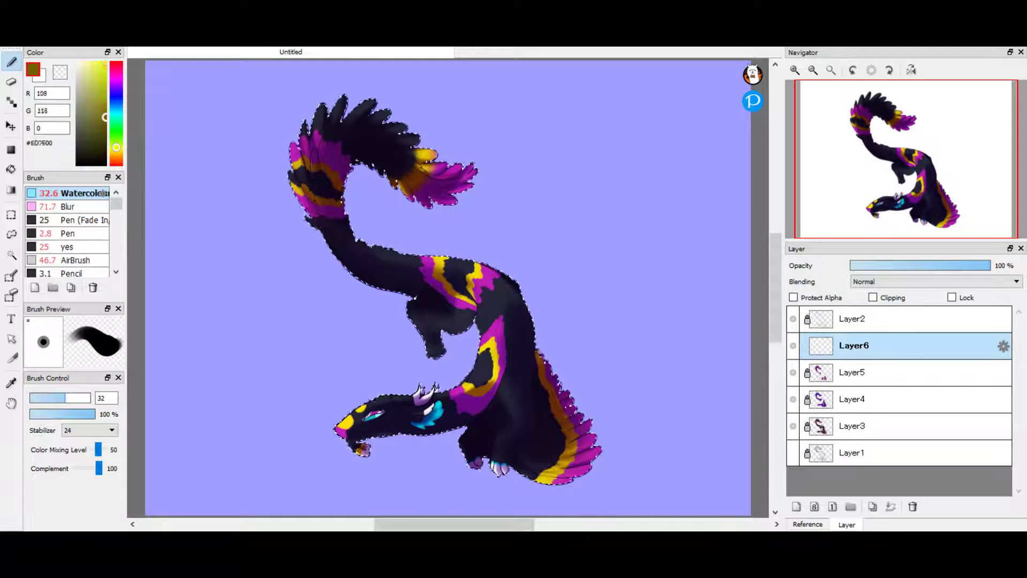
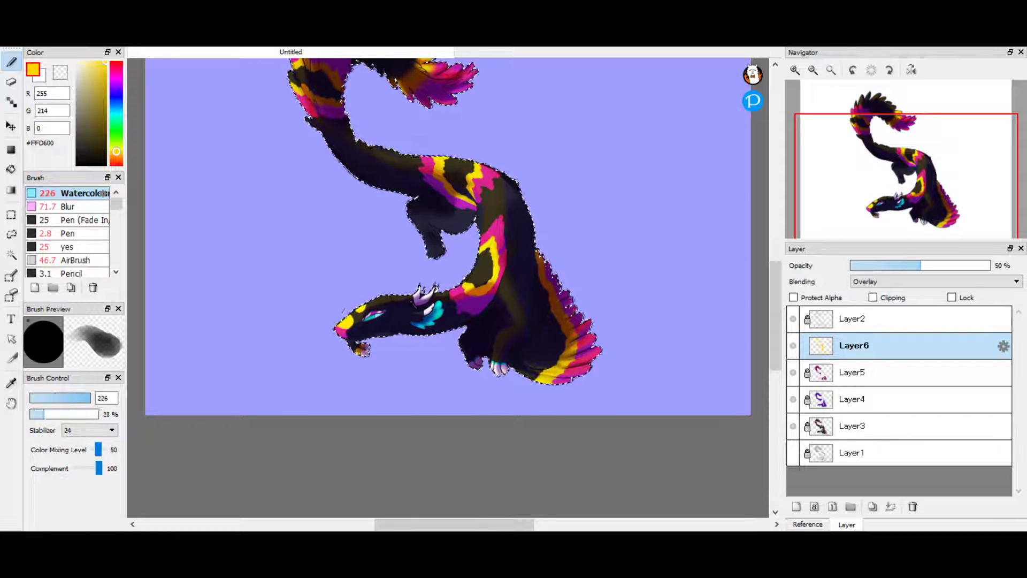
key("ctrl+d")
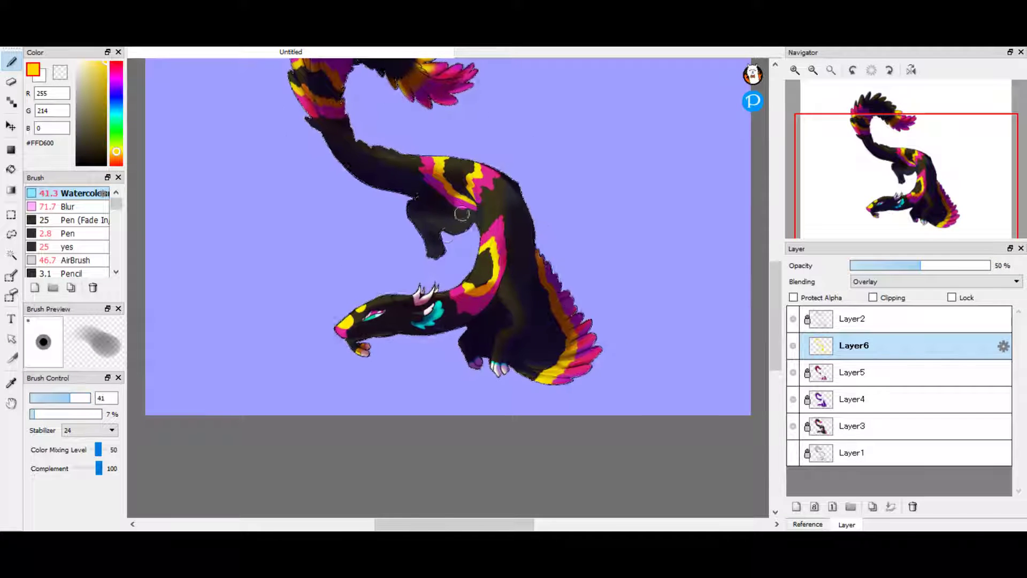
key("b")
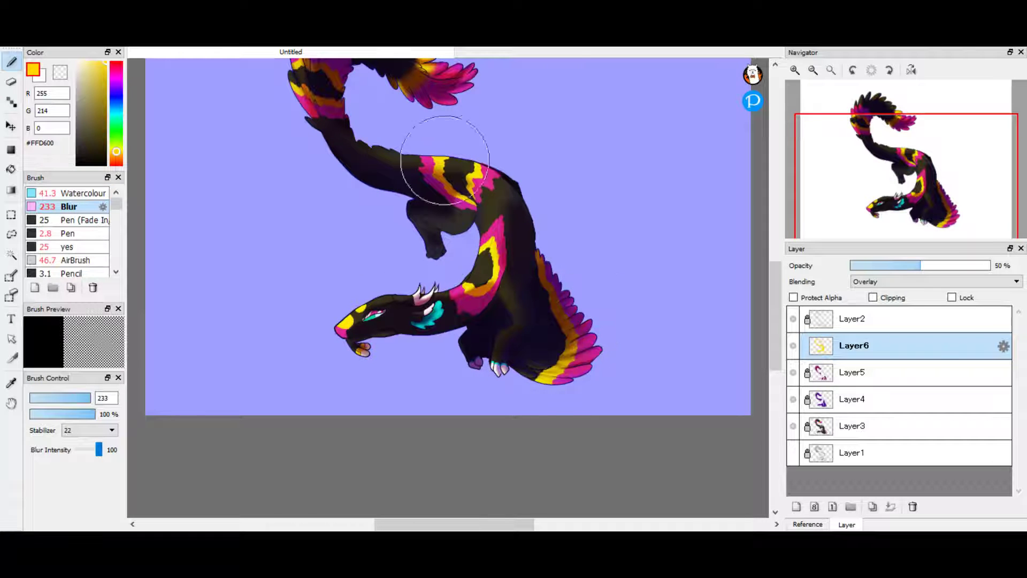
scroll(730, 271, "up", 2)
key("ctrl+z")
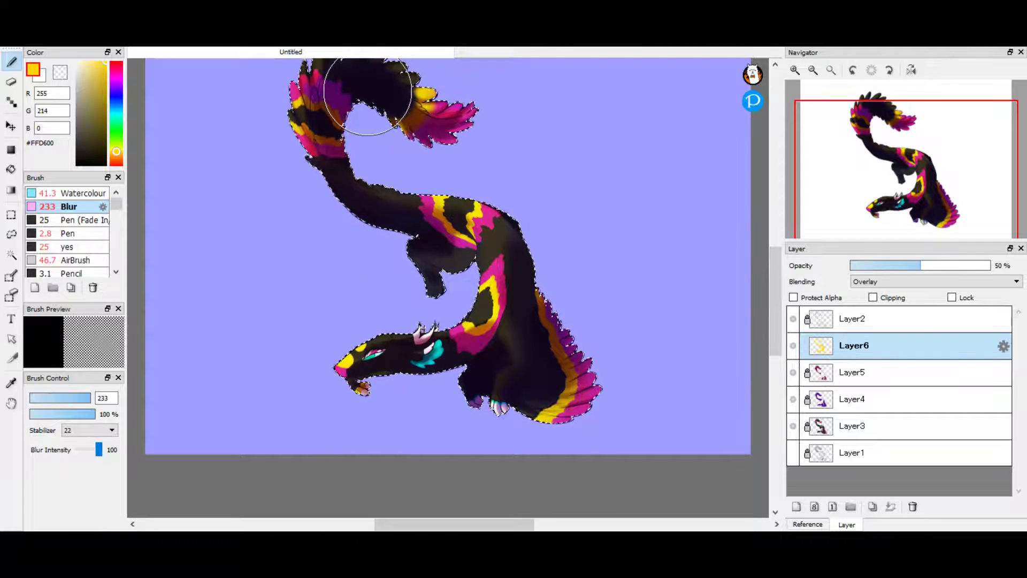
- Add a new layer above the yellow overlay, and erase the overlay's yellow from the iris with the Eraser at size 8.8
scroll(368, 97, "up", 6)
key("ctrl+shift+n")
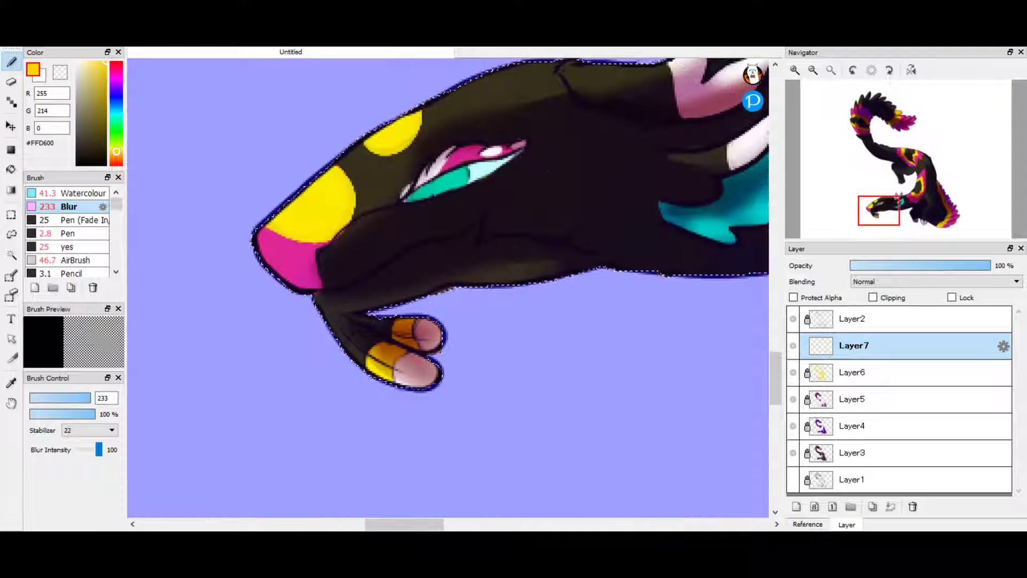
key("e")
left_click(852, 372)
left_click(852, 345)
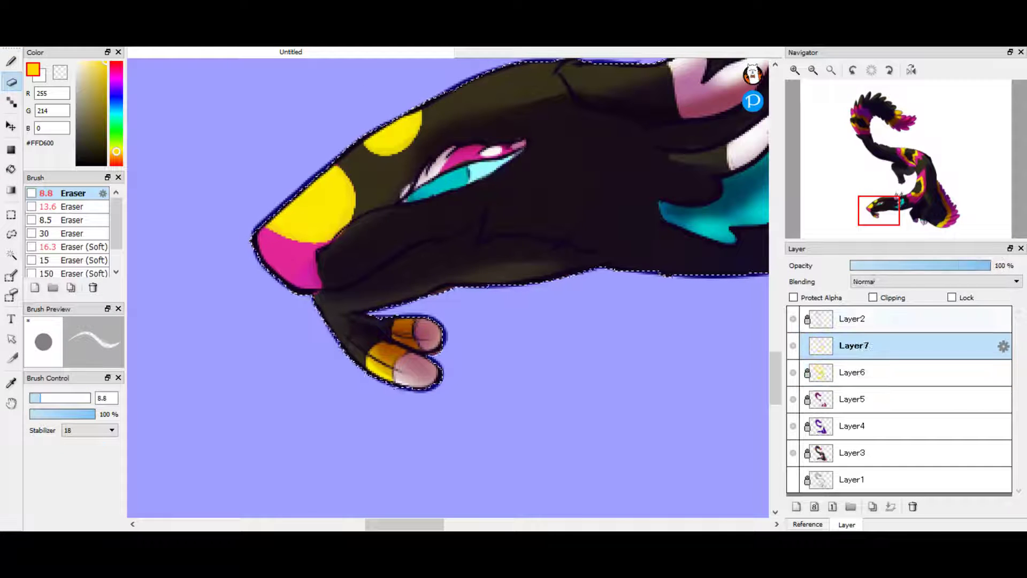
- Set the new layer to Multiply and shade the iris with blues #004C8A and #00335C using Watercolour at size 7.1 and Blur at 18
key("b")
left_click_drag(469, 172, 351, 181)
left_click(610, 230, "alt")
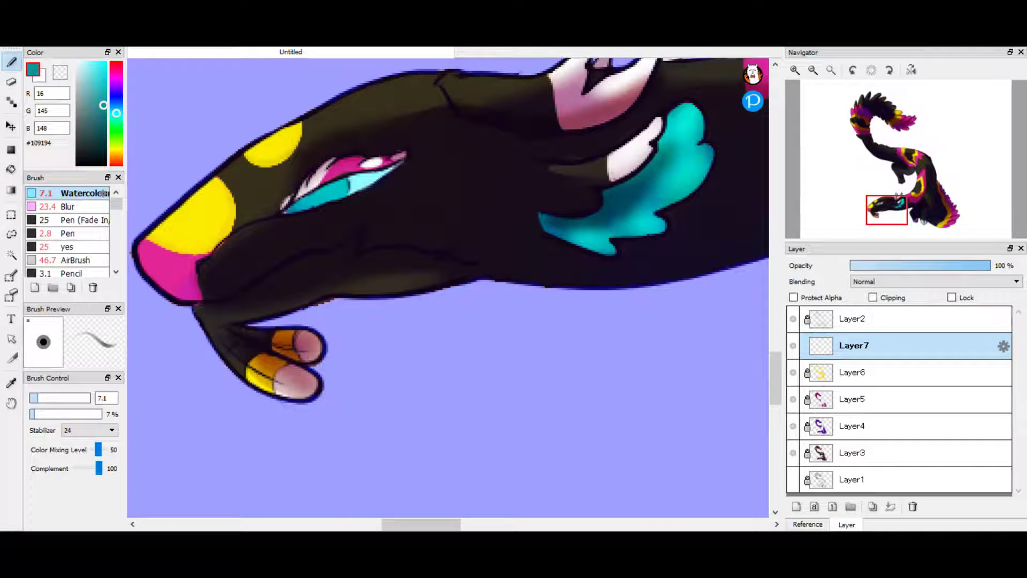
left_click(289, 210, "alt")
scroll(934, 281, "down", 1)
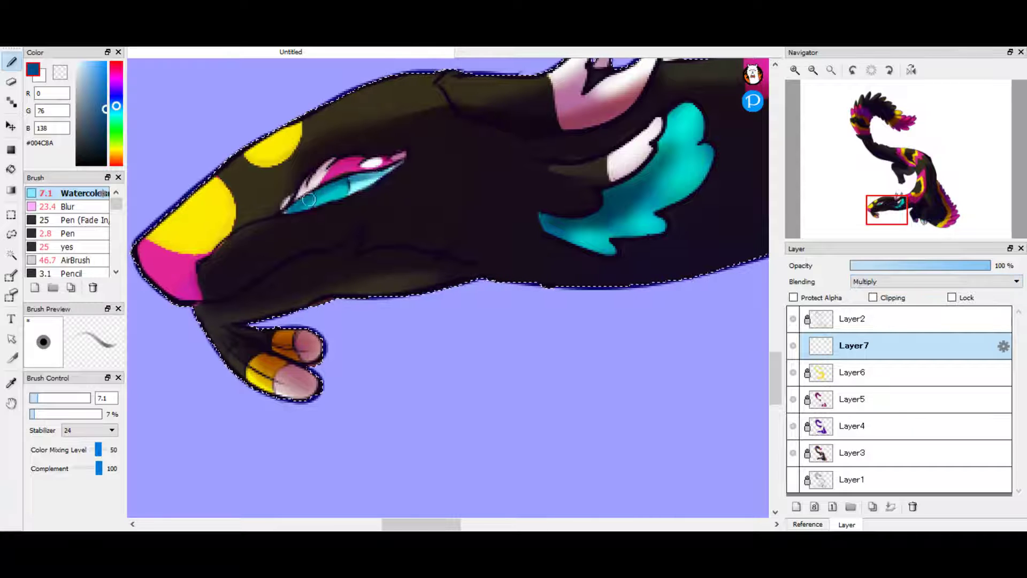
key("bracketleft")
key("bracketleft")
key("b")
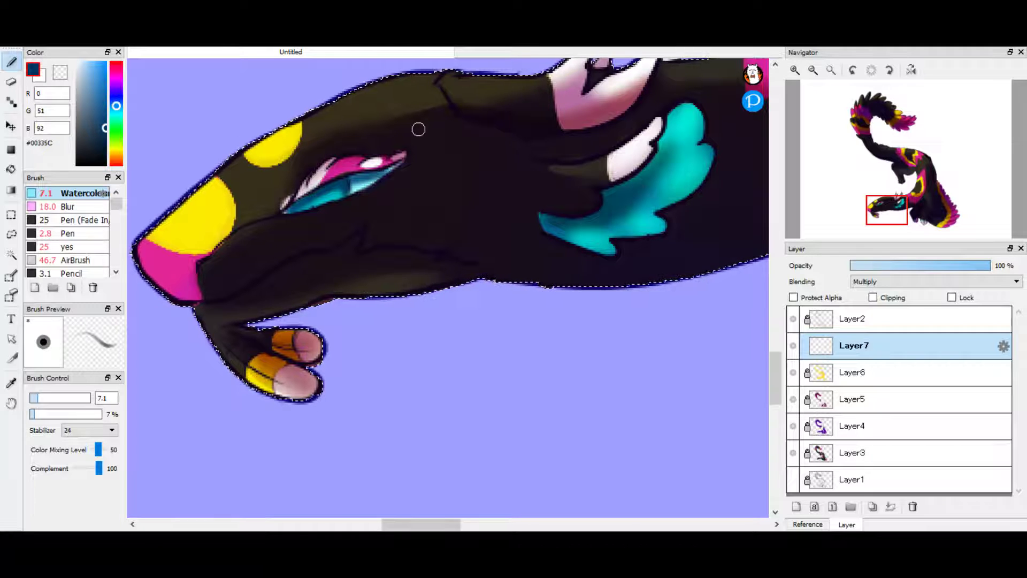
- Erase the yellow overlay beneath the jaw with the soft Eraser at size 106 and 11 %
key("ctrl+Down")
key("e")
left_click(102, 247)
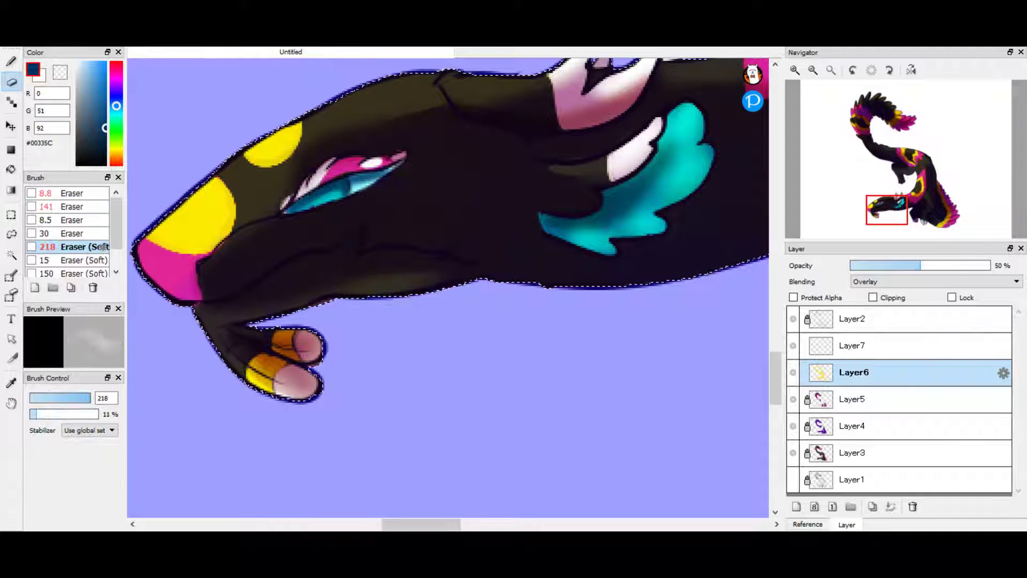
key("bracketleft")
key("bracketleft")
key("bracketleft")
key("bracketleft")
- Paint the pupil in dark navy #001E36 with Watercolour at size 3.3, and add white eye highlights at size 2.3 on a new layer
left_click(852, 345)
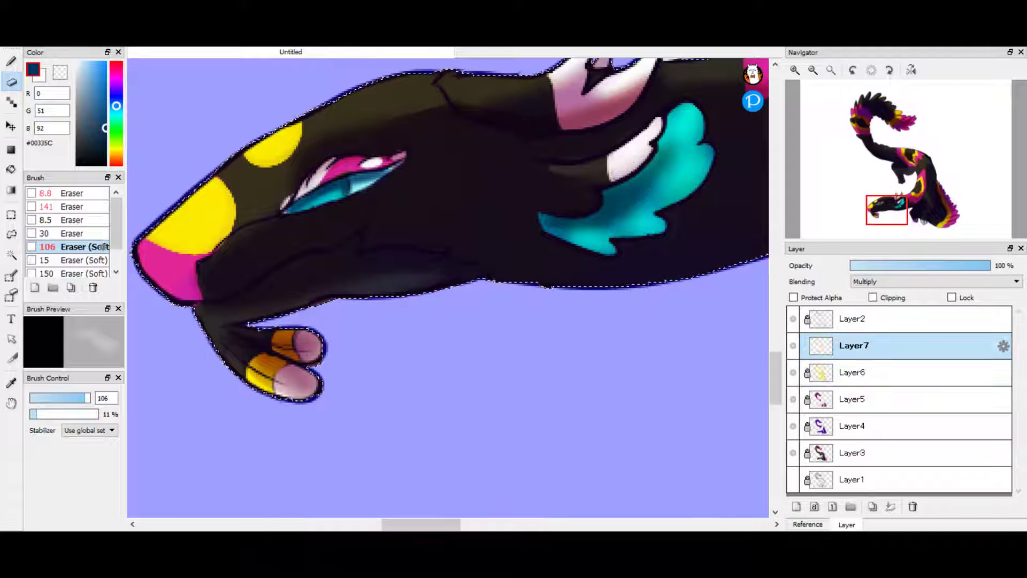
key("b")
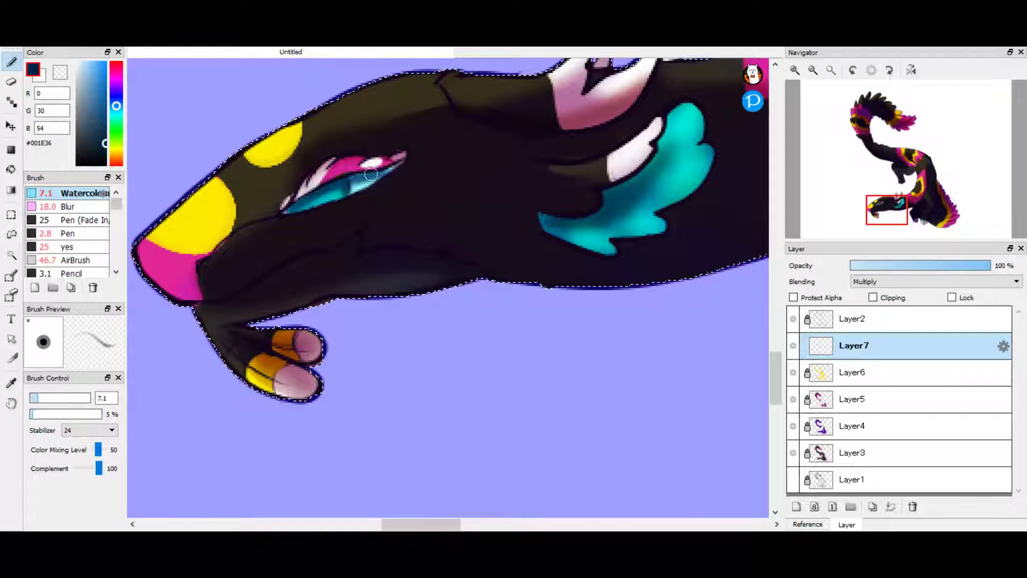
key("bracketleft")
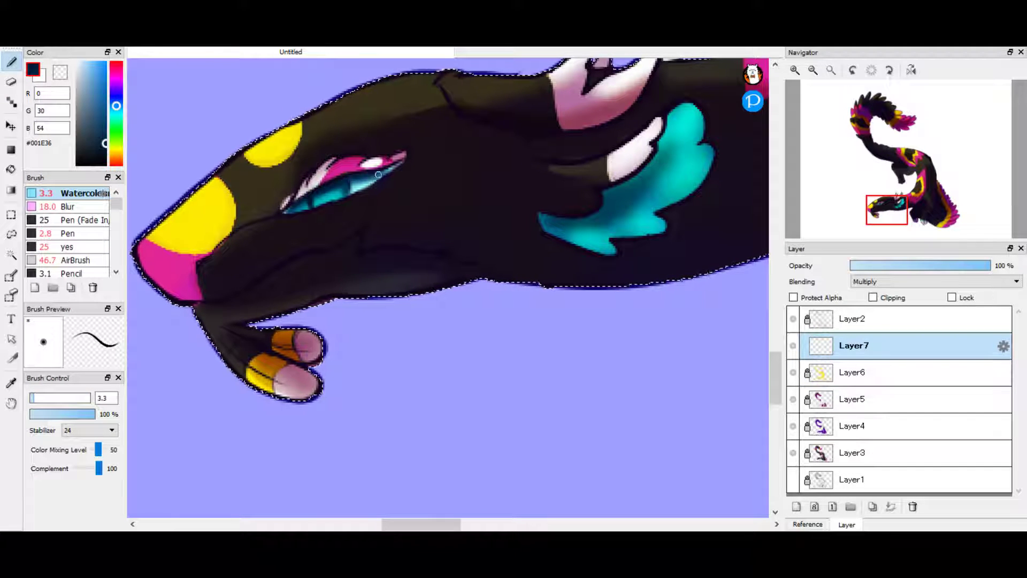
left_click(347, 176, "alt")
key("ctrl+shift+n")
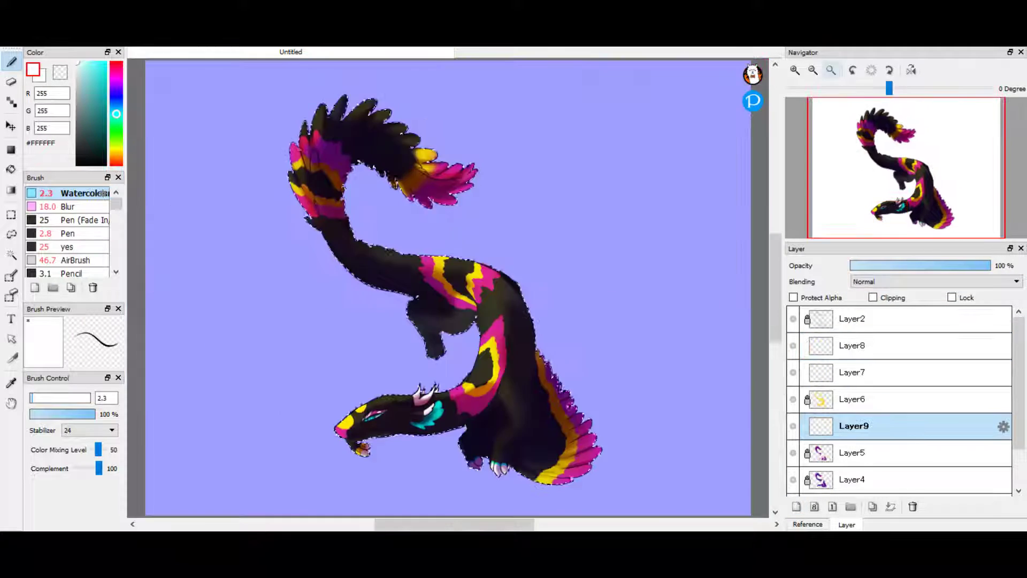
- Set the layer beneath the yellow overlay to Multiply and paint blue #0086AA shade at the back of the head with Watercolour at size 18
left_click(937, 282)
left_click(883, 310)
scroll(375, 428, "up", 3)
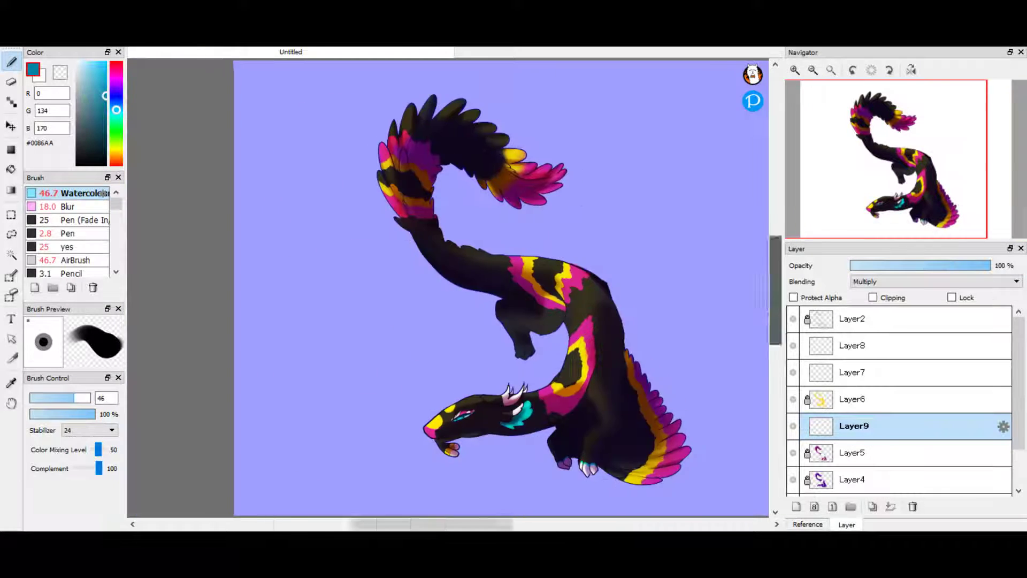
scroll(413, 476, "up", 3)
key("bracketleft")
key("bracketleft")
key("bracketleft")
key("bracketleft")
key("bracketleft")
key("bracketleft")
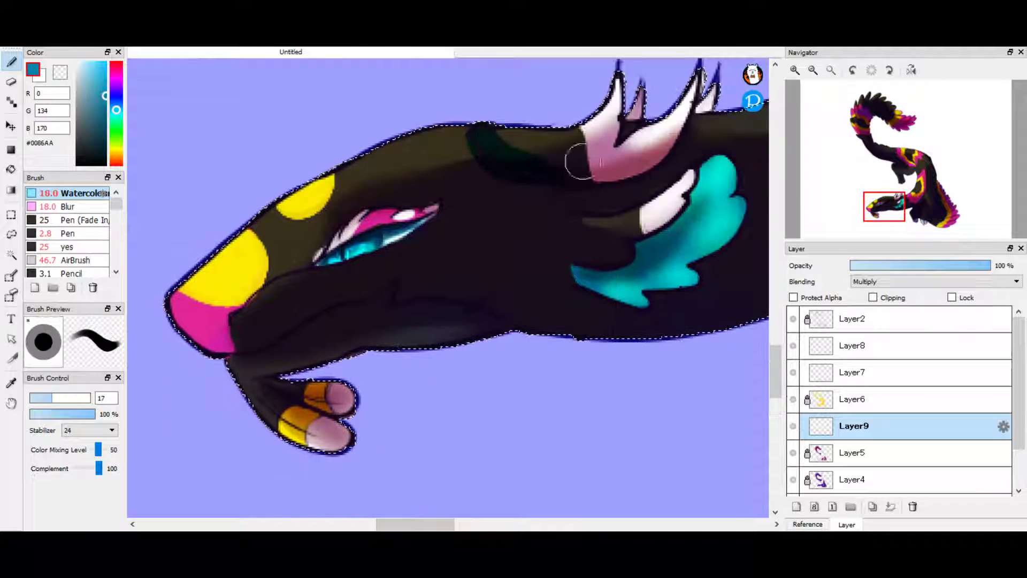
- Paint blue #0086AA shade around the eye socket and across the eyelid with a smaller Watercolour brush
mouse_move(370, 193)
left_mouse_down()
mouse_move(358, 289)
mouse_move(402, 250)
left_mouse_up()
key("bracketleft")
key("bracketleft")
key("bracketleft")
key("bracketleft")
key("bracketleft")
left_click_drag(353, 225, 408, 190)
- Set the blue shade layer's opacity to 52 % and shade the cheek and lower jaw with Watercolour at size 13.1
left_click(924, 266)
key("bracketright")
key("bracketright")
key("bracketright")
key("bracketright")
key("bracketright")
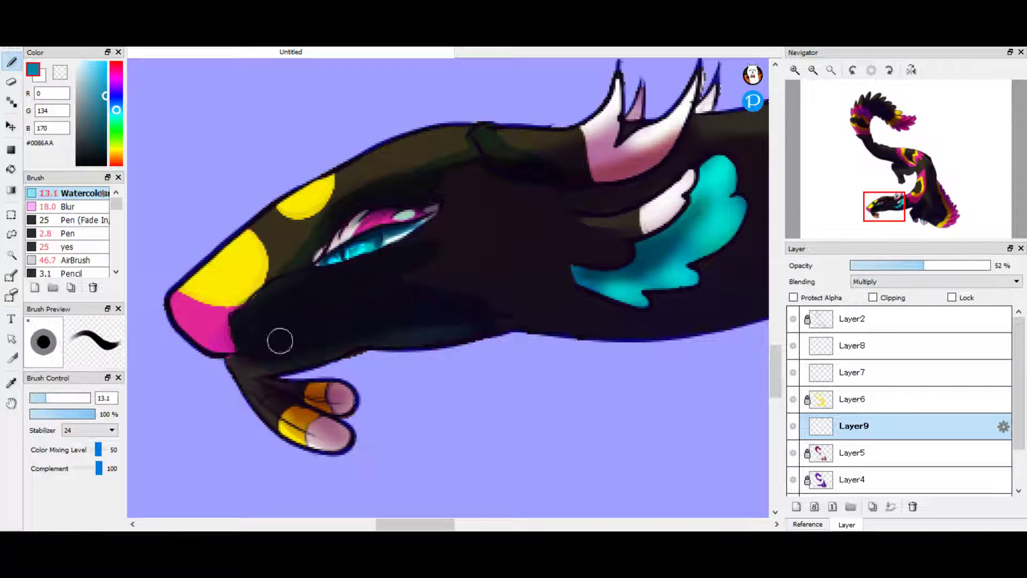
- Blend the blue shading on the head and jaw with Blur at size 76.1 and 100 %
key("bracketright")
key("bracketright")
key("bracketright")
key("bracketright")
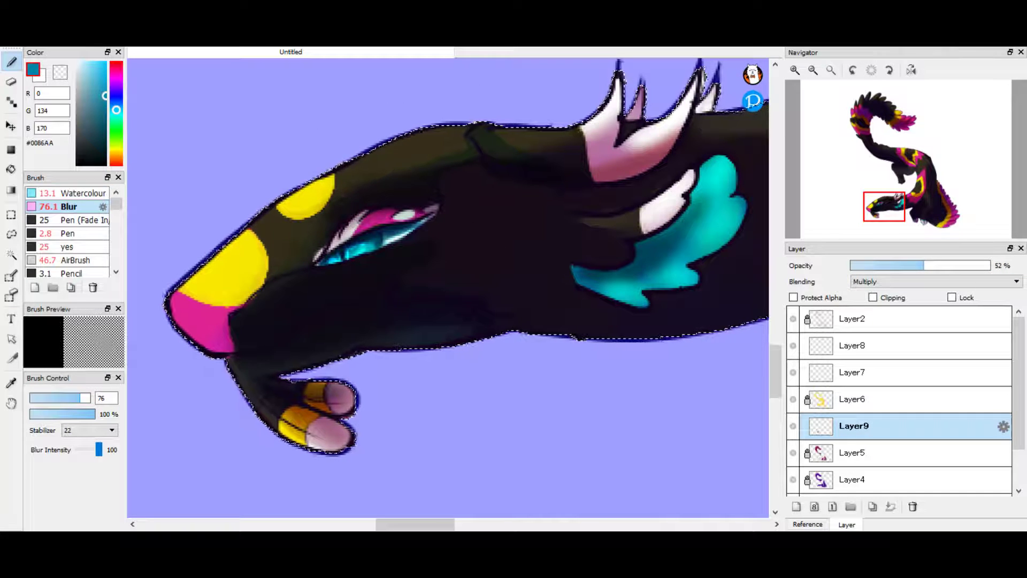
- Extend the blue #0086AA shading along the jaw and neck with Watercolour at size 10.4
left_click_drag(630, 343, 458, 349)
key("bracketleft")
key("bracketleft")
key("bracketleft")
key("bracketleft")
mouse_move(470, 247)
left_mouse_down()
mouse_move(429, 281)
mouse_move(390, 266)
left_mouse_up()
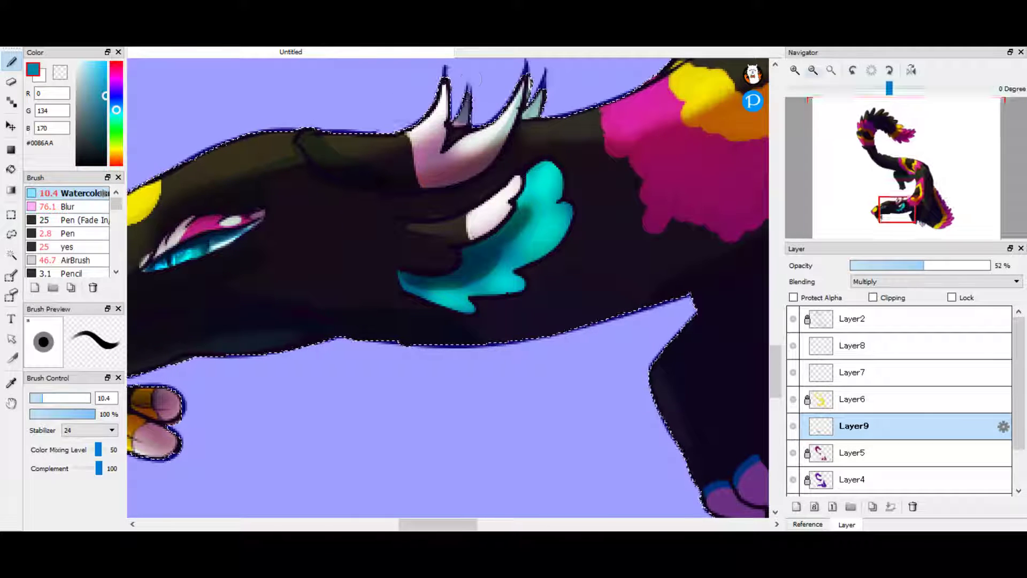
key("v")
key("Home")
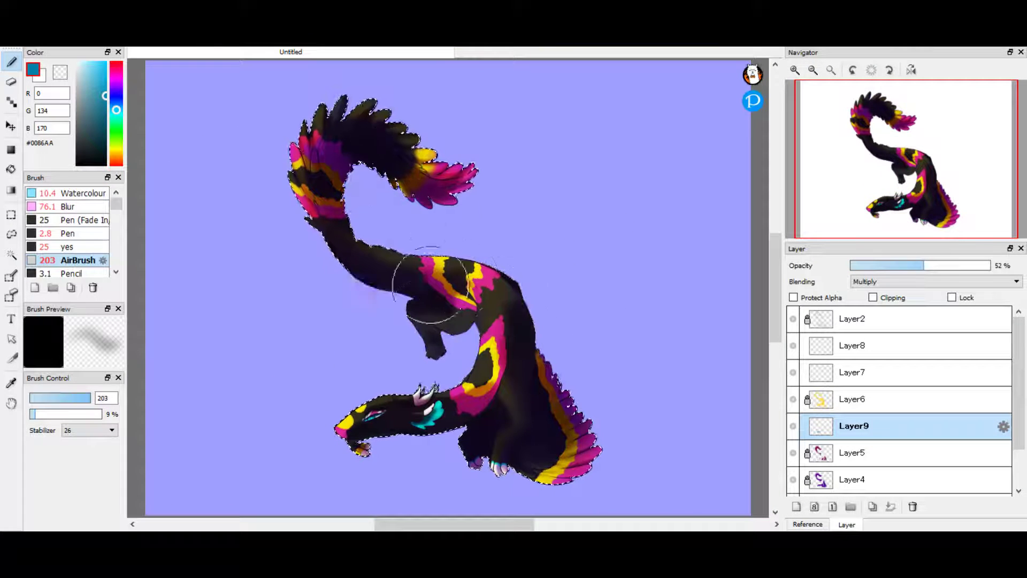
- Shade the body with blue #0086AA using AirBrush at size 54.3 and 9 %, and soften the shading with Eraser (Soft) at 5 %
key("bracketleft")
key("bracketleft")
key("bracketleft")
key("bracketleft")
key("bracketleft")
key("bracketleft")
scroll(733, 59, "up", 5)
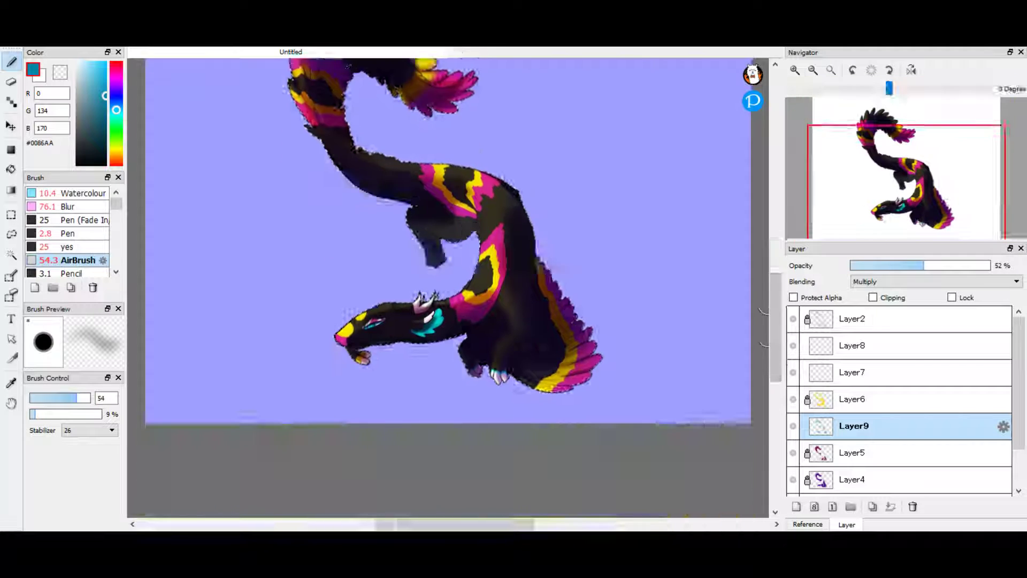
key("e")
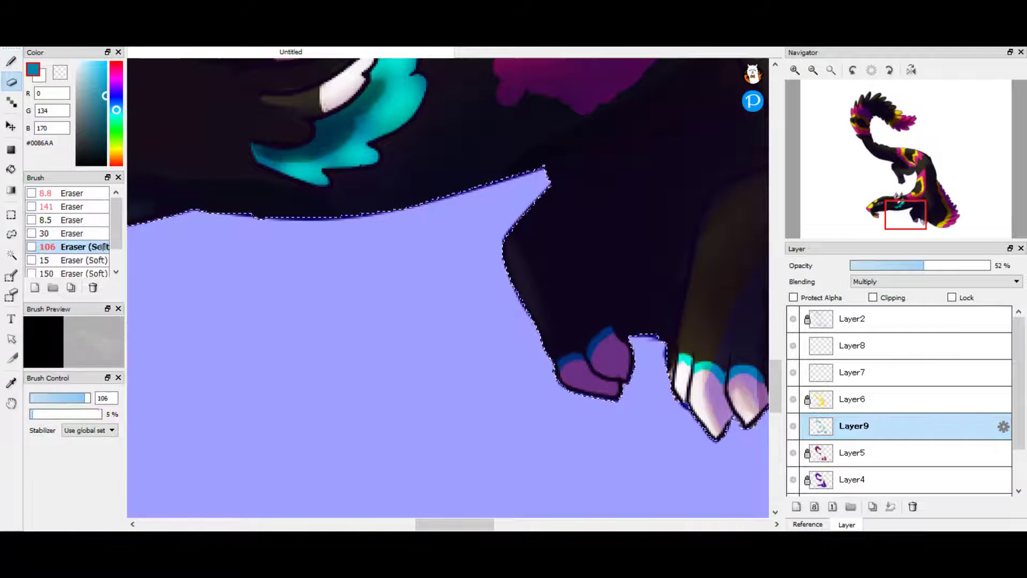
scroll(348, 172, "down", 5)
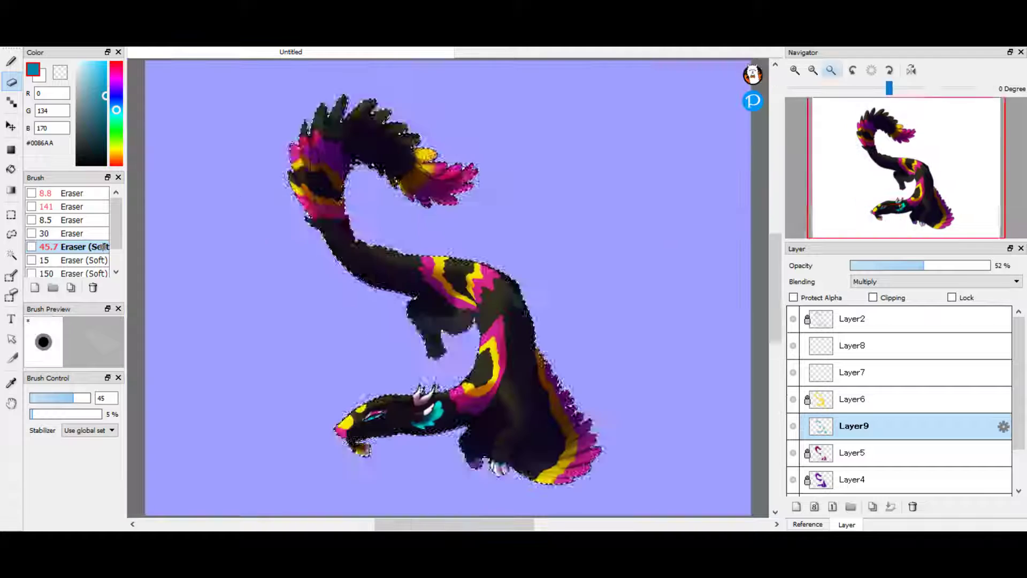
- Clear the contents of the yellow 50 % Overlay layer and pick #FFD600 as the painting colour
left_click(854, 399)
key("Delete")
key("b")
left_click(315, 174, "alt")
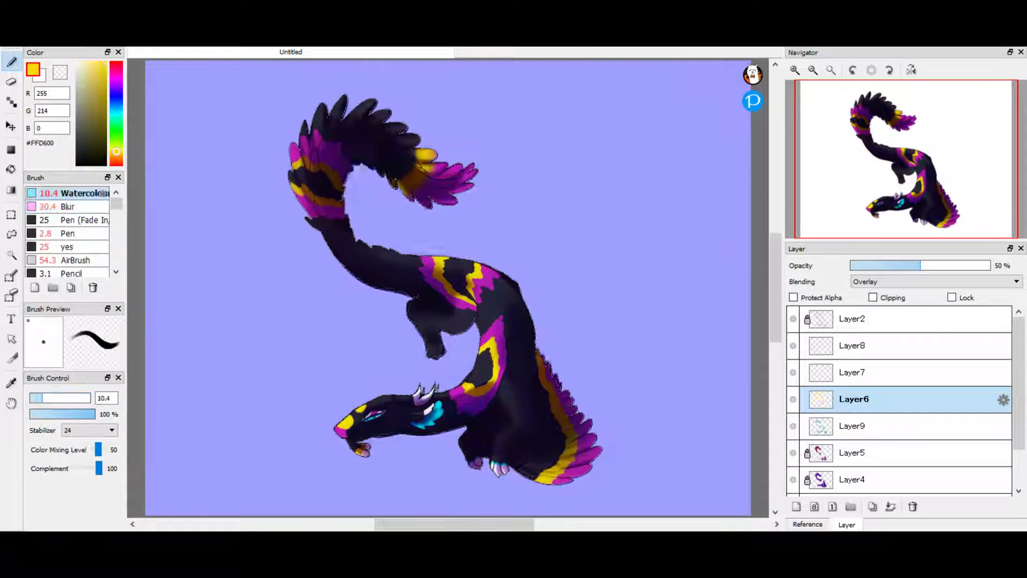
- Paint #FFD600 light on the neck markings and front leg with Watercolour at size 46.7 and 39 %
scroll(393, 258, "up", 2)
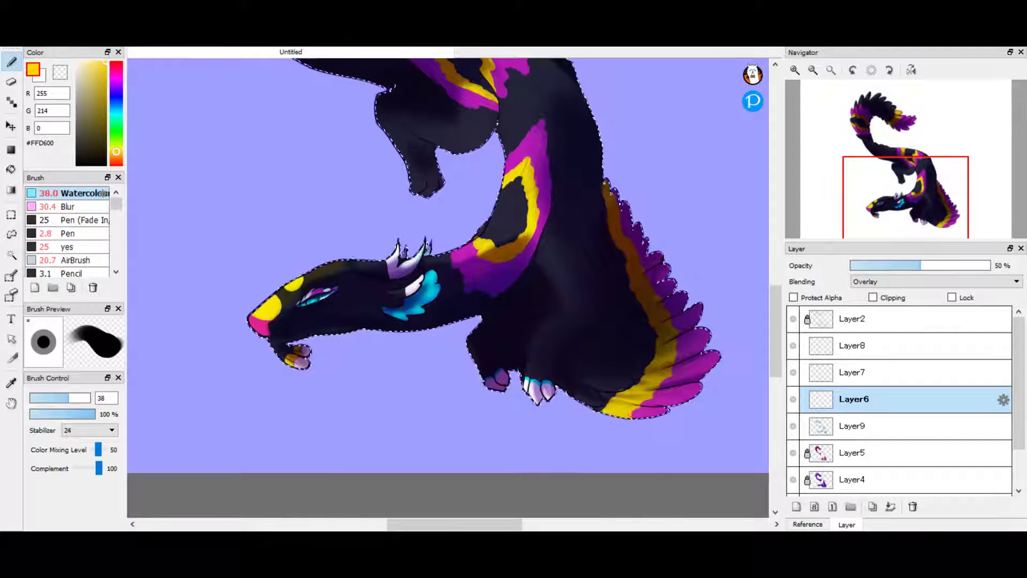
key("bracketright")
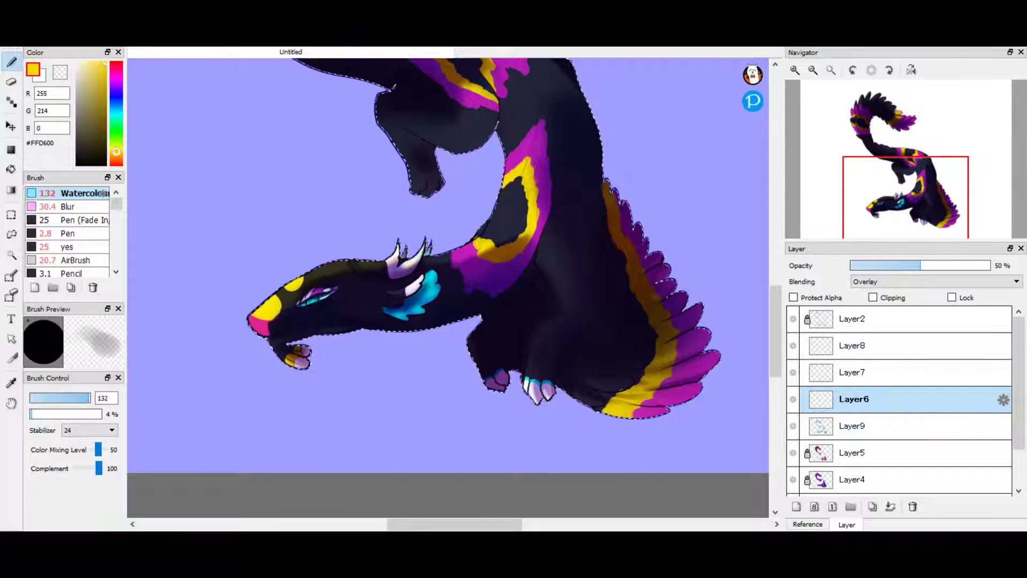
key("ctrl+d")
key("bracketright")
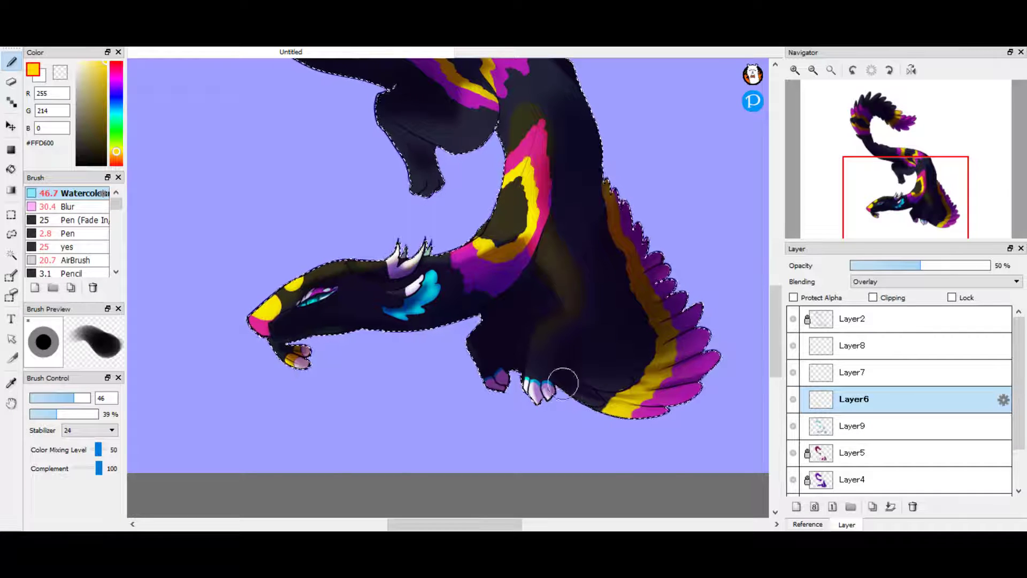
left_click_drag(562, 378, 675, 364)
key("ctrl+z")
key("bracketleft")
- Paint yellow light over the back, hind leg and body markings with Watercolour at size 33.7 and 100 %
scroll(504, 257, "up", 3)
scroll(505, 257, "right", 3)
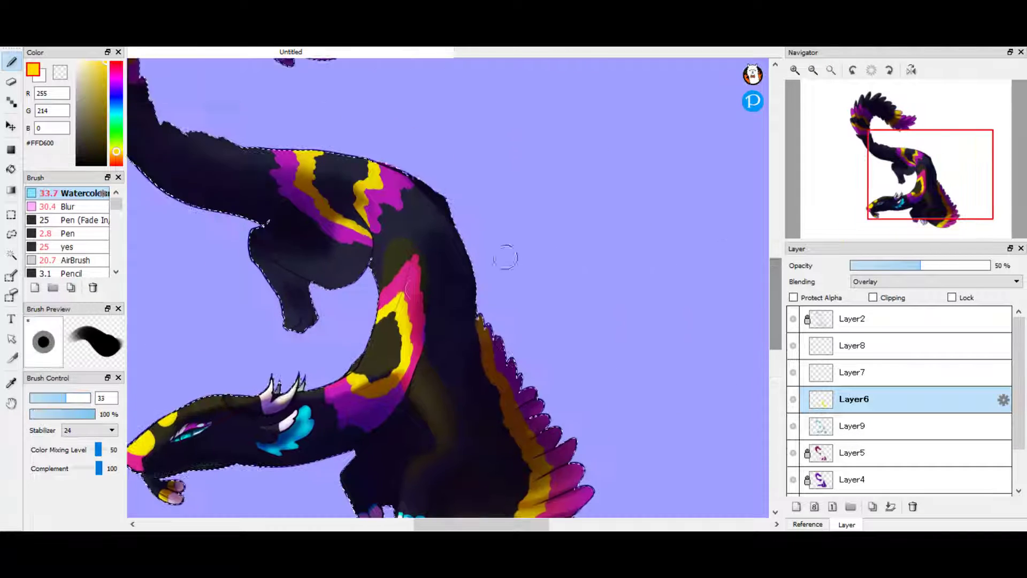
scroll(286, 309, "up", 5)
scroll(286, 310, "left", 3)
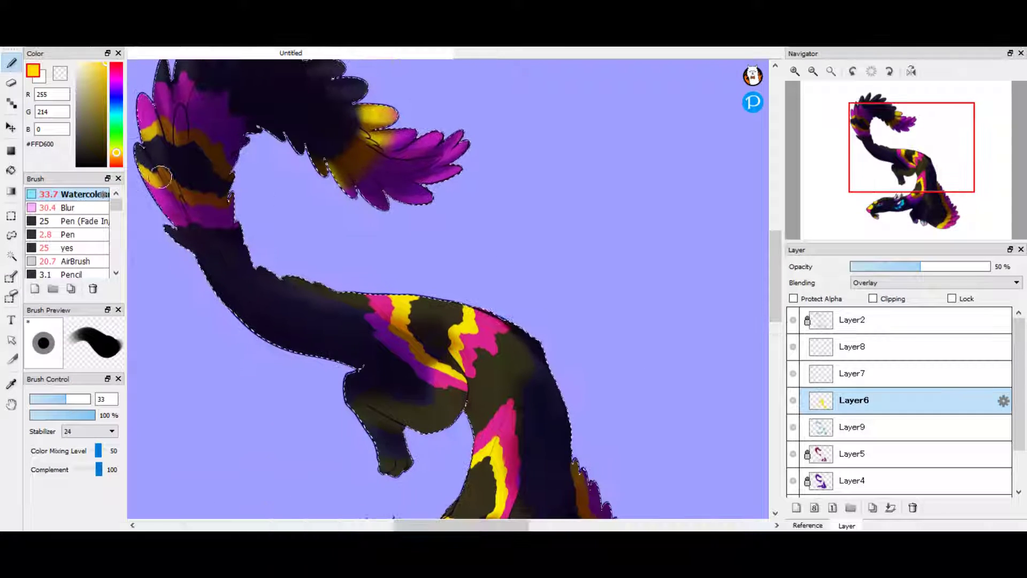
- Paint yellow light on the tail bands and feather tips with Watercolour at size 20.1
key("bracketleft")
key("ctrl+d")
scroll(214, 259, "up", 2)
scroll(213, 259, "left", 3)
key("ctrl+z")
mouse_move(225, 177)
left_mouse_down()
mouse_move(251, 128)
mouse_move(290, 93)
left_mouse_up()
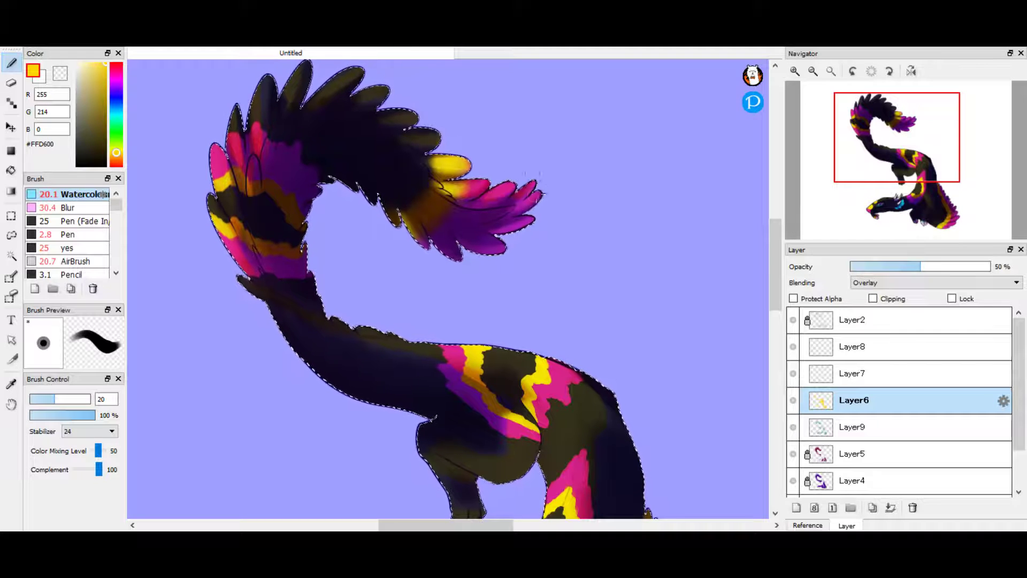
- Blend the yellow light on the tail and body with Blur at sizes 93.5 and 150
key("b")
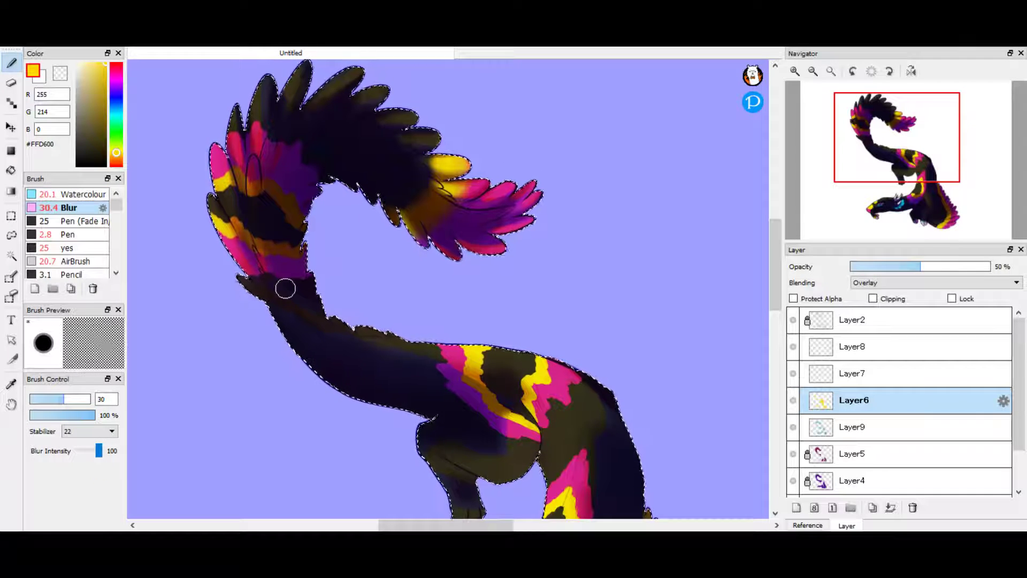
key("bracketright")
key("bracketright")
key("bracketright")
key("bracketright")
key("bracketright")
scroll(497, 442, "down", 6)
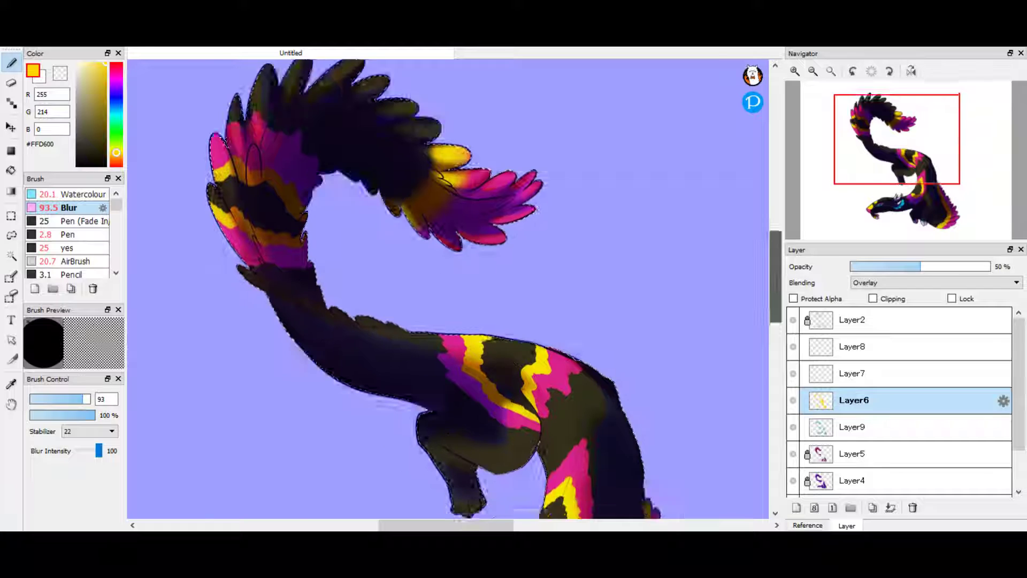
scroll(579, 184, "up", 5)
key("bracketright")
key("bracketright")
scroll(579, 184, "up", 2)
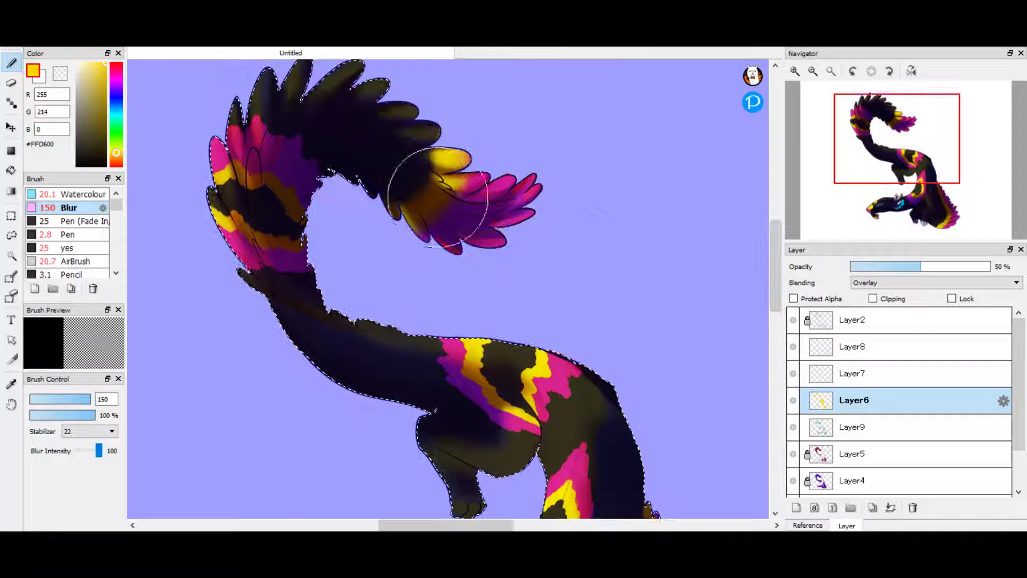
- Add an Overlay layer above the yellow light and set Watercolour to pale yellow #FFEC8E, size 43.5 and 13 %
left_click(852, 373)
left_click(796, 507)
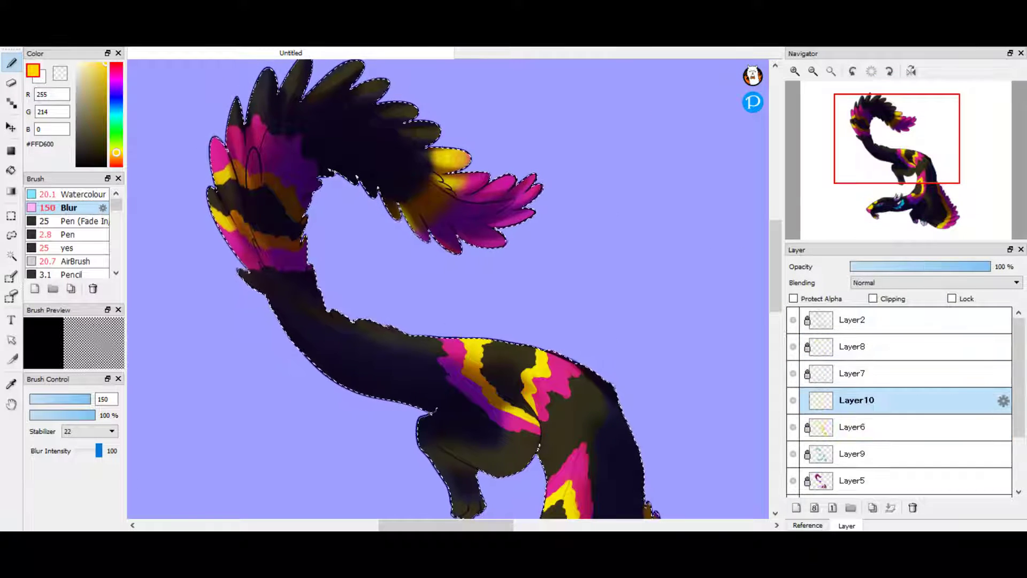
left_click(90, 63)
left_click(72, 194)
left_click_drag(54, 398, 72, 399)
left_click_drag(95, 416, 37, 415)
left_click(933, 282)
left_click(877, 333)
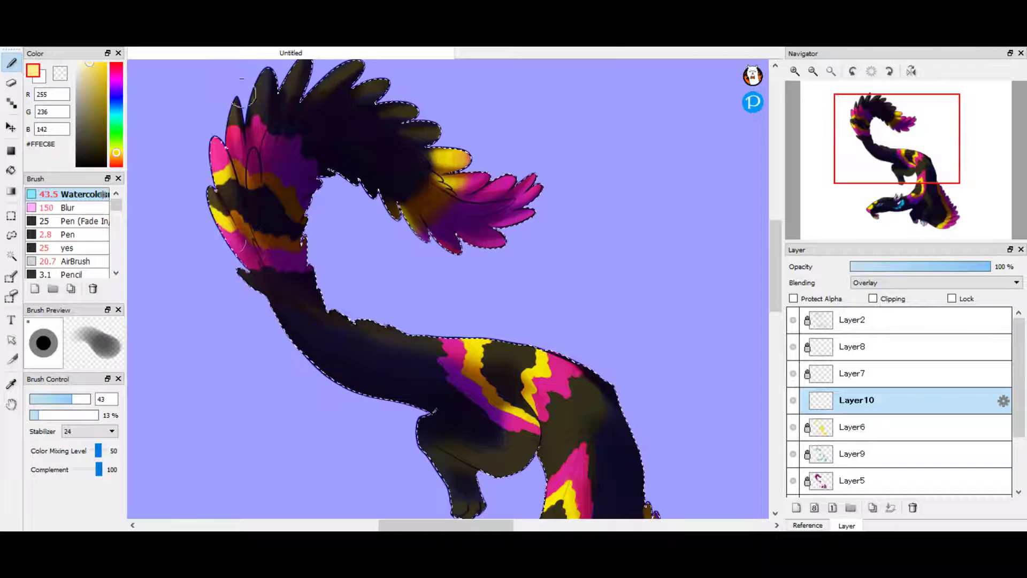
- Paint pale yellow highlights on the body, neck and legs with Watercolour down to size 21.2, and blend them with Blur at size 150
scroll(562, 241, "down", 7)
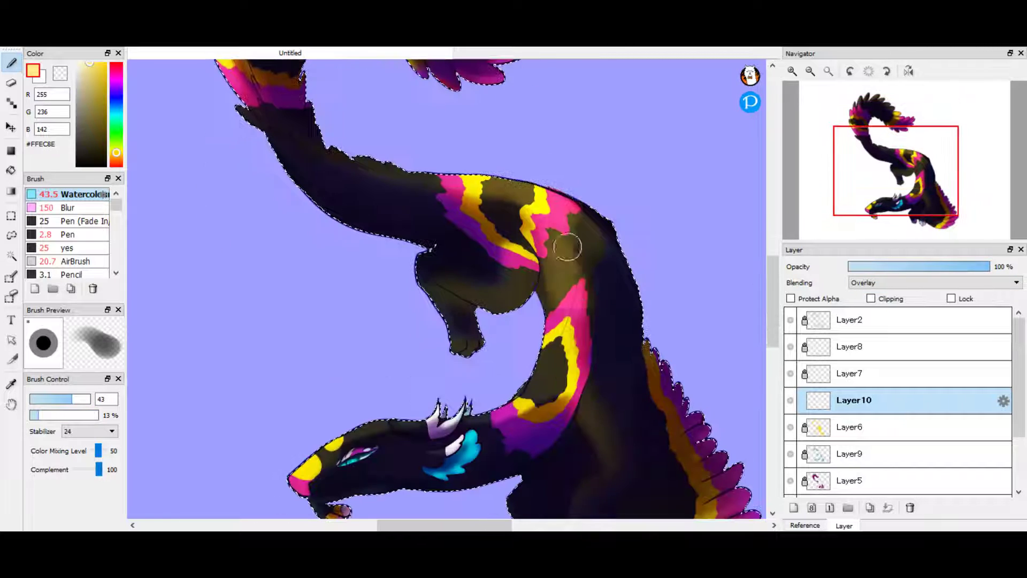
scroll(293, 503, "down", 6)
left_click_drag(73, 398, 55, 398)
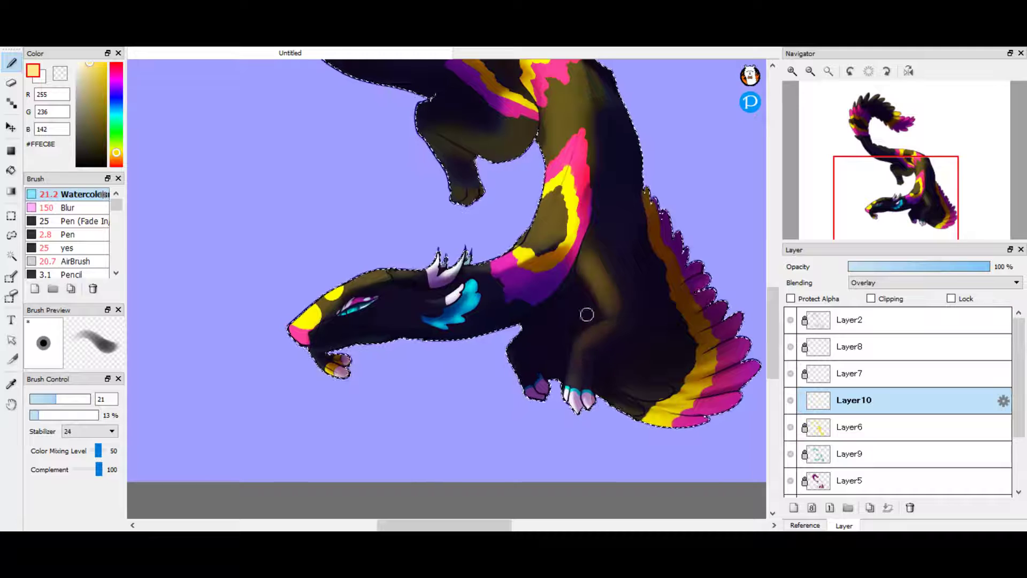
left_click(69, 208)
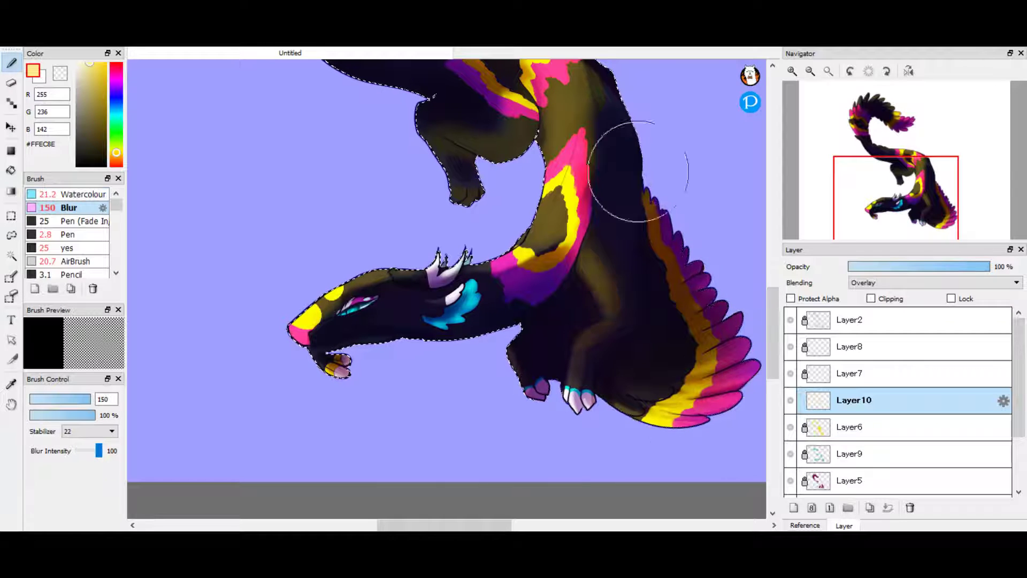
scroll(564, 294, "up", 10)
left_click(828, 71)
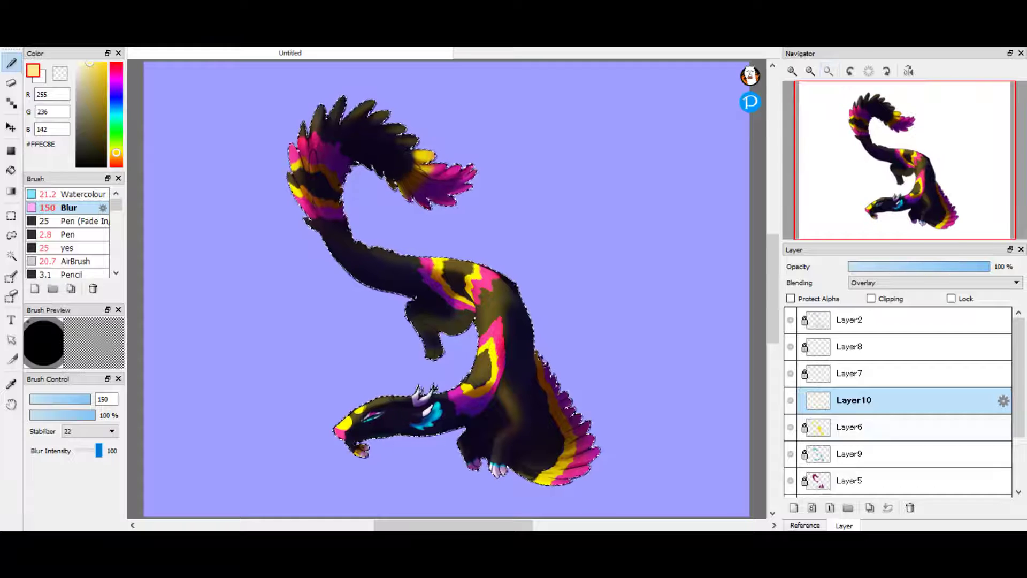
- Soften the highlights on the yellow Overlay layers with Eraser (Soft) at size 45.7 and 5 %, and lock both layers
left_click(850, 427)
key("e")
left_click(81, 248)
left_click(851, 401)
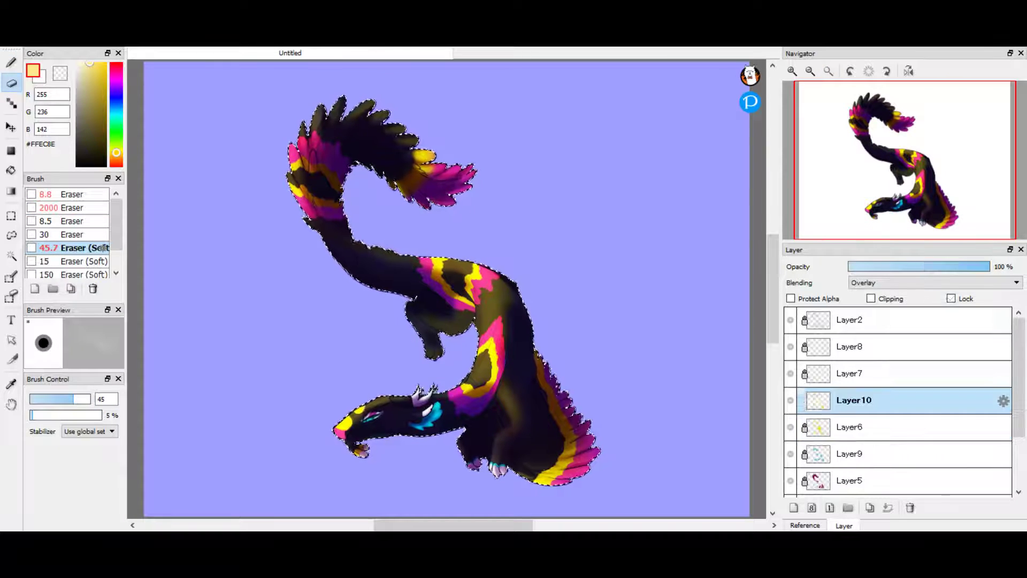
left_click(951, 299)
left_click(851, 427)
left_click(951, 299)
key("ctrl+d")
- Add a Multiply layer beneath the line art, paint #00F0FF shade over the body with Watercolour at size 165, and soften it with a blur filter
key("ctrl+shift+n")
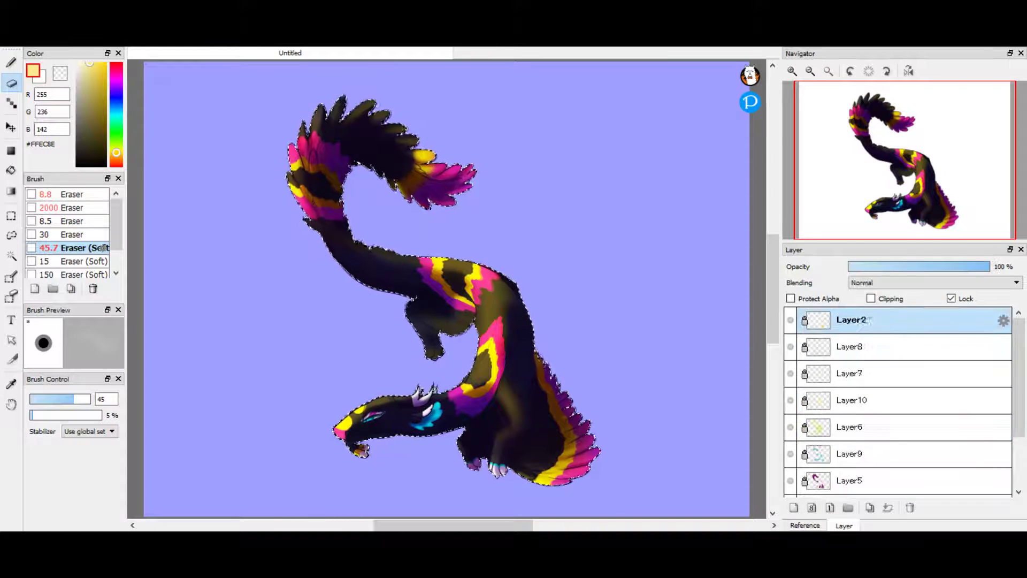
scroll(428, 268, "down", 1)
key("p")
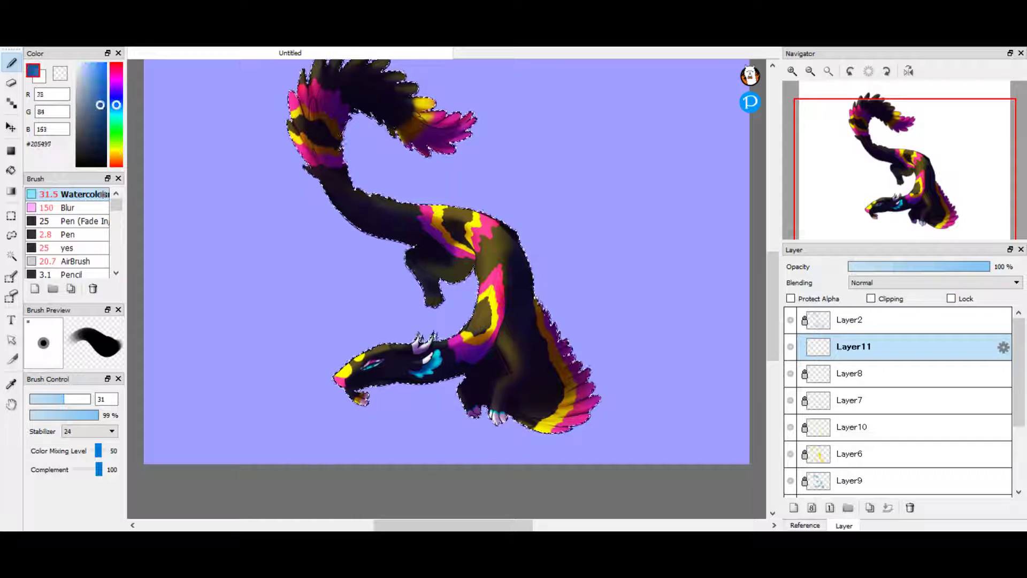
key("ctrl+minus")
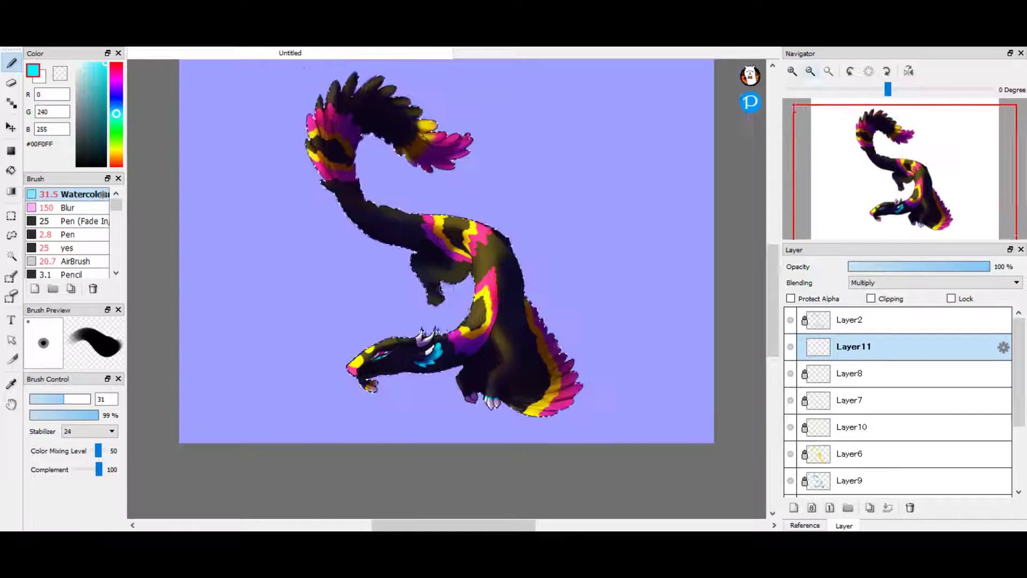
left_click(85, 40)
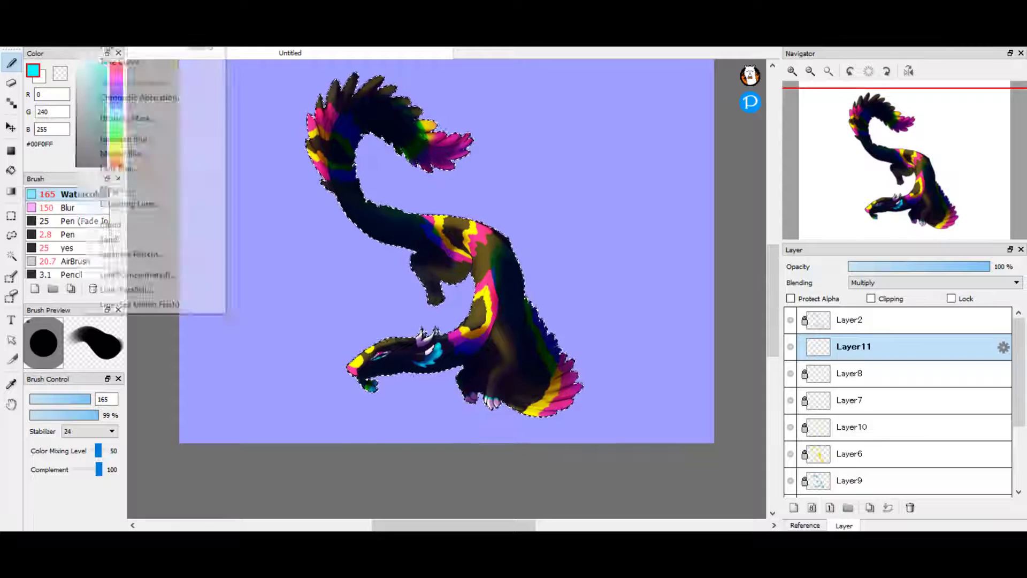
left_click(107, 115)
key("Return")
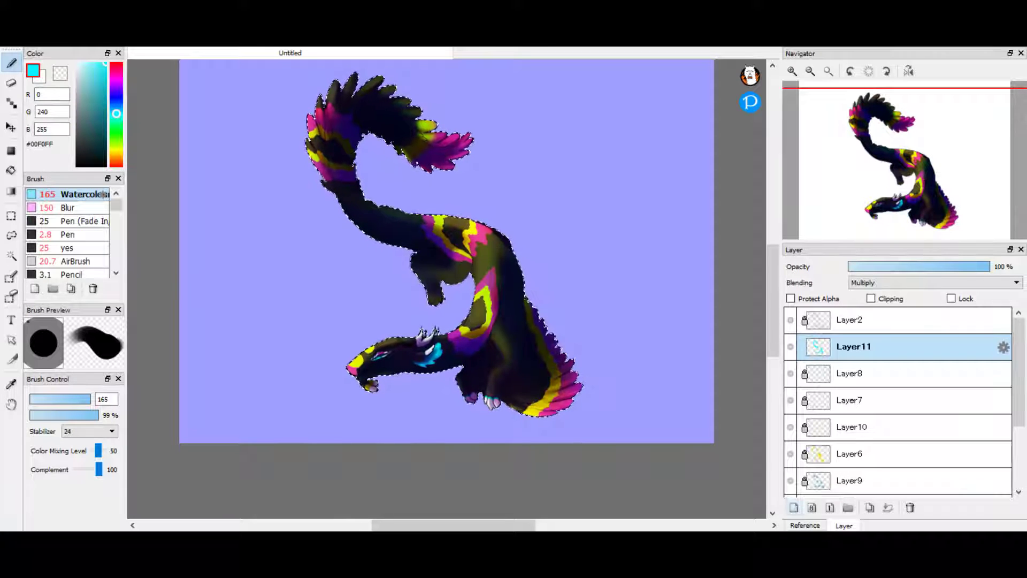
- Paint white highlights on a new Overlay layer with Watercolour at size 39.1, and set the cyan Multiply layer's opacity to 43 %
left_click(794, 507)
left_click(77, 64)
left_click_drag(374, 91, 327, 176)
left_click(935, 283)
left_click(877, 307)
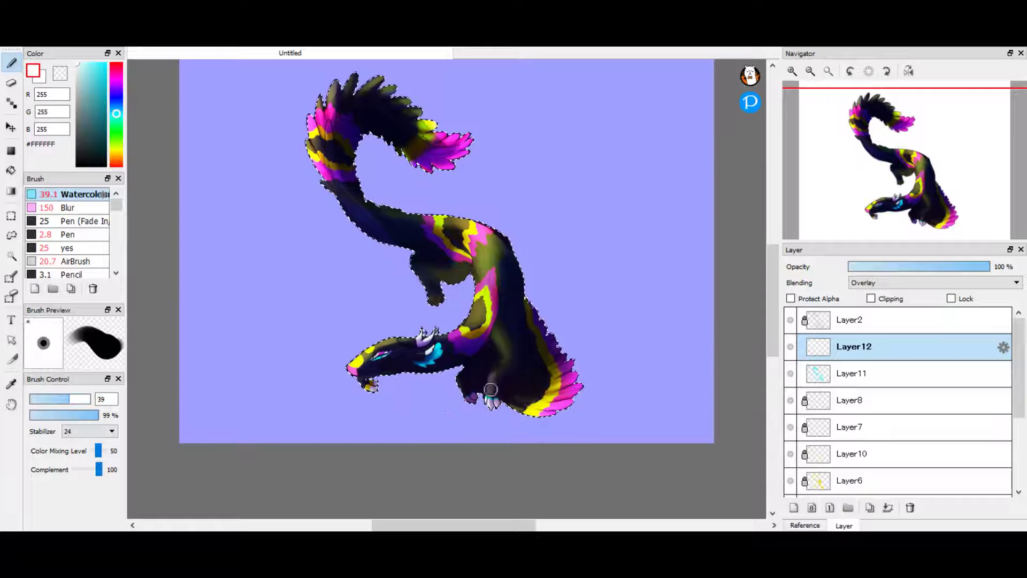
left_click(86, 40)
left_click(851, 373)
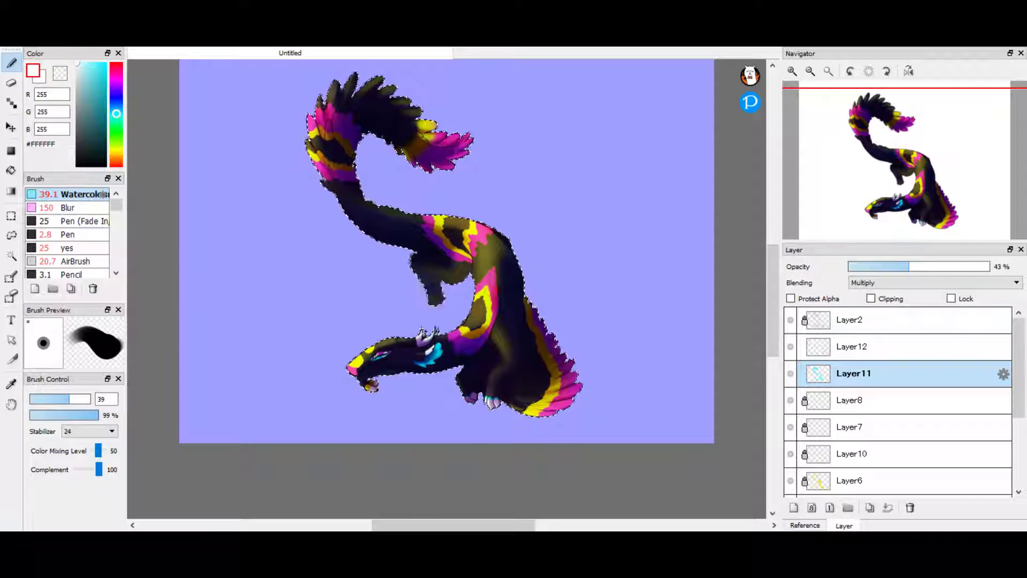
left_click(850, 346)
- Drop the body selection, add a layer beneath all the creature's layers, and lasso a rounded area around the creature
left_click(12, 235)
key("ctrl+d")
key("ctrl+shift+n")
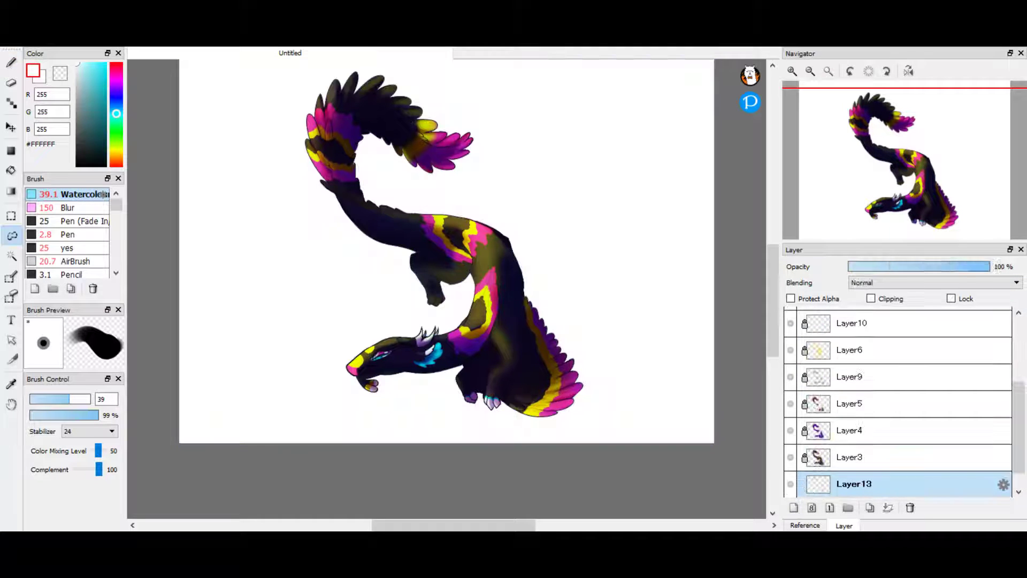
mouse_move(636, 377)
left_mouse_down()
mouse_move(257, 300)
mouse_move(293, 415)
left_mouse_up()
- Fill the lassoed background area with black #000000 using Watercolour at size 165
left_click(11, 63)
left_click(105, 164)
left_click(89, 399)
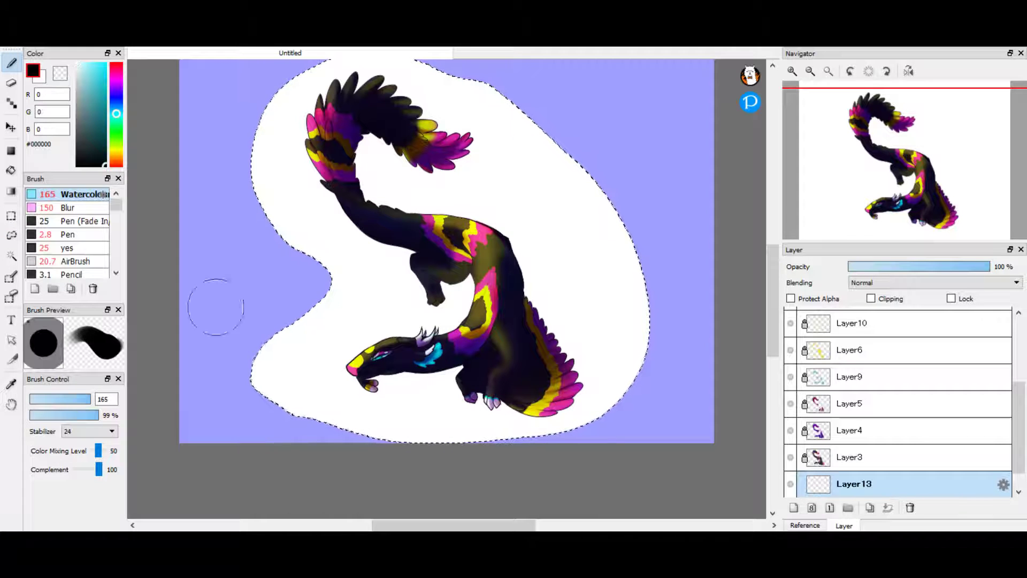
mouse_move(213, 298)
left_mouse_down()
mouse_move(423, 389)
mouse_move(300, 161)
mouse_move(459, 271)
mouse_move(608, 202)
left_mouse_up()
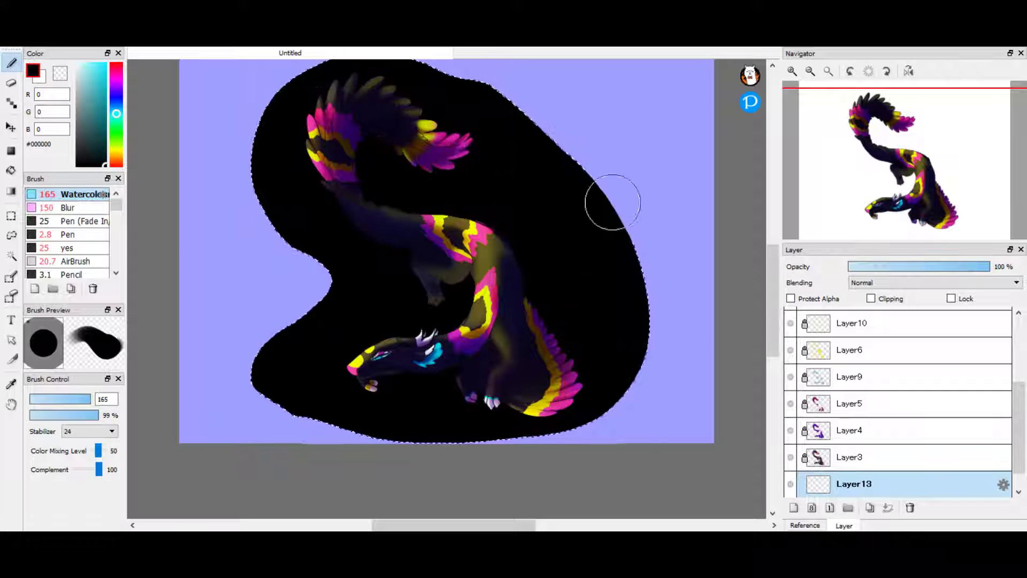
left_click(951, 298)
left_click(951, 298)
- Paint a magenta #FF00E0 band across the lower background with Watercolour at size 165 and 19 %, and shape its edges with black
left_click(116, 73)
left_click(105, 63)
left_click_drag(98, 415, 35, 416)
left_click_drag(367, 367, 637, 353)
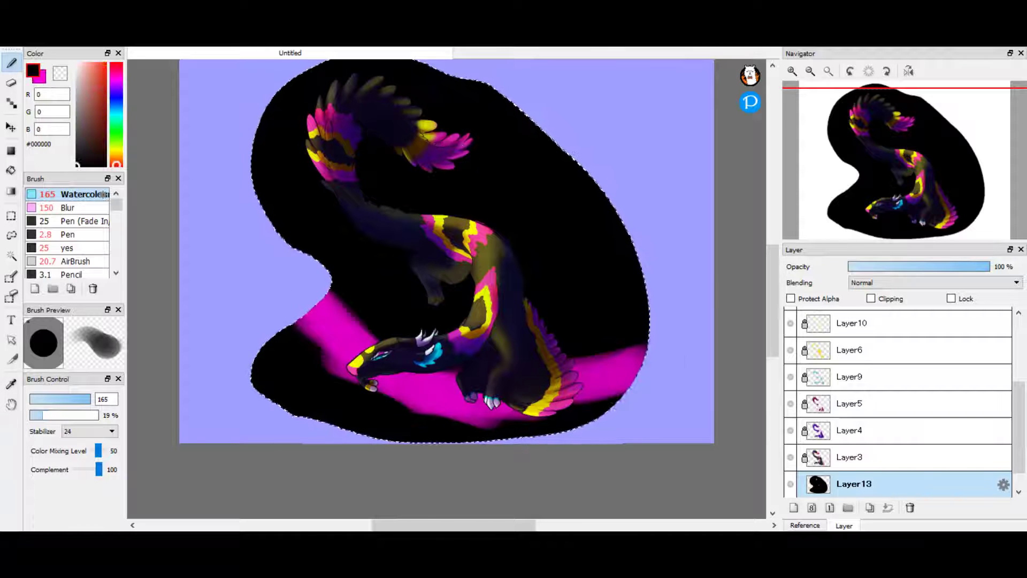
left_click_drag(299, 303, 481, 417)
- Paint a second magenta #FF00E0 band across the middle of the background at 11 % and darken its edges with black
mouse_move(726, 313)
left_mouse_down()
mouse_move(436, 275)
mouse_move(257, 182)
left_mouse_up()
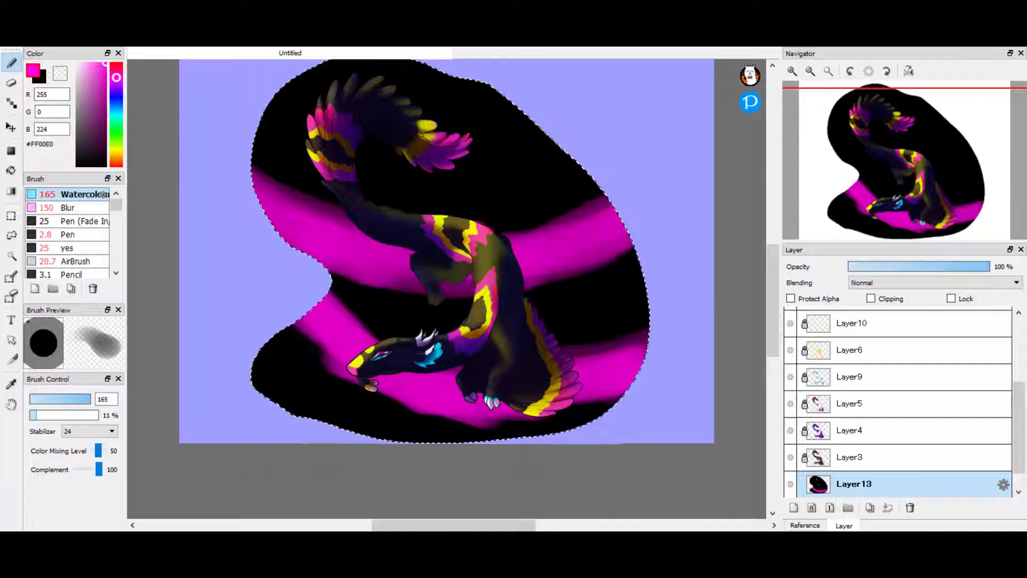
mouse_move(342, 198)
left_mouse_down()
mouse_move(380, 294)
mouse_move(545, 262)
left_mouse_up()
left_click_drag(90, 399, 66, 399)
key("ctrl+d")
key("ctrl+z")
key("x")
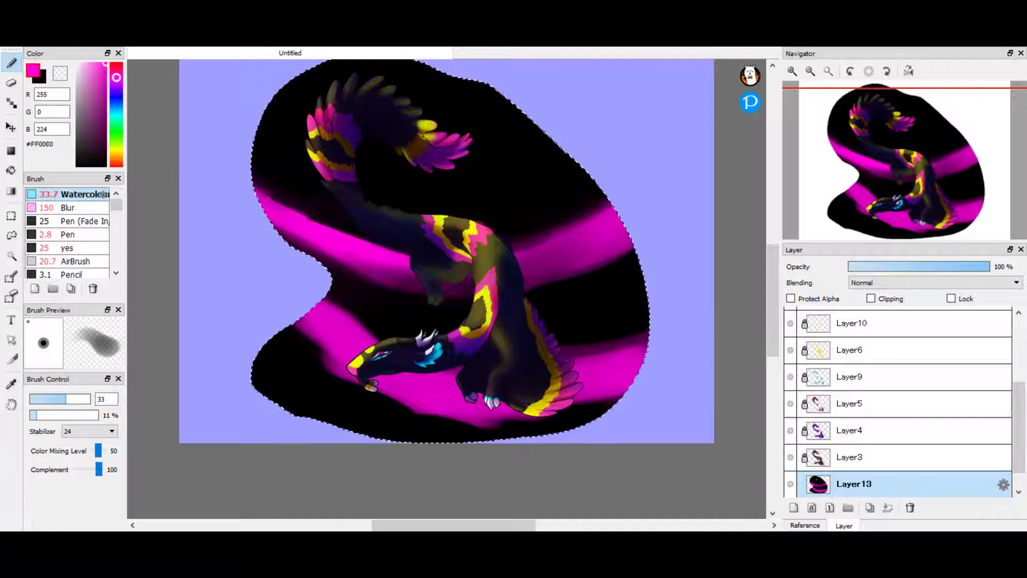
- Paint more magenta #FF00E0 bands across the upper and middle background with Watercolour at 11 %, up to size 76
mouse_move(597, 163)
left_mouse_down()
mouse_move(401, 209)
mouse_move(316, 161)
mouse_move(535, 198)
mouse_move(563, 229)
mouse_move(476, 270)
left_mouse_up()
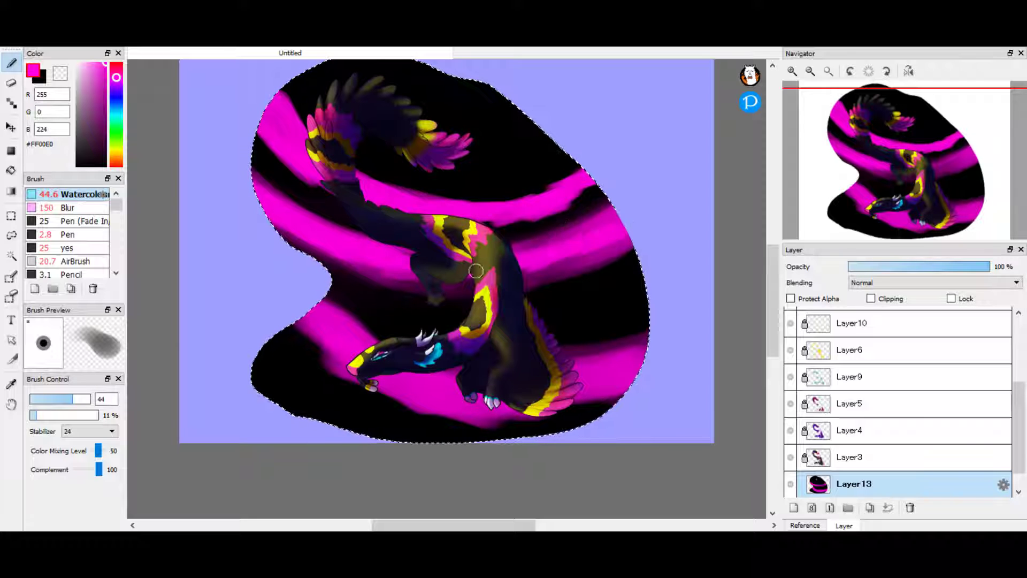
key("bracketright")
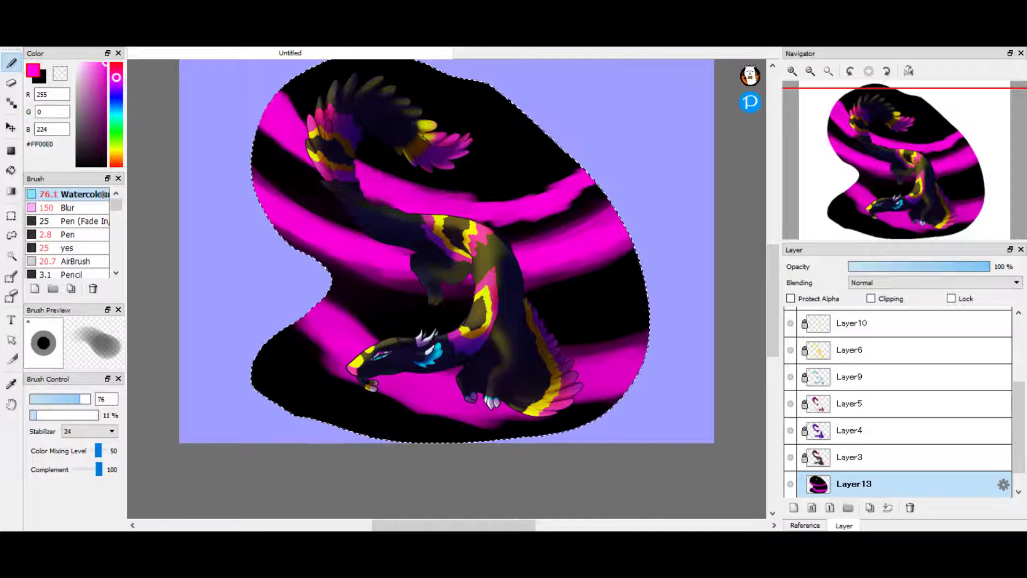
left_click_drag(569, 149, 447, 151)
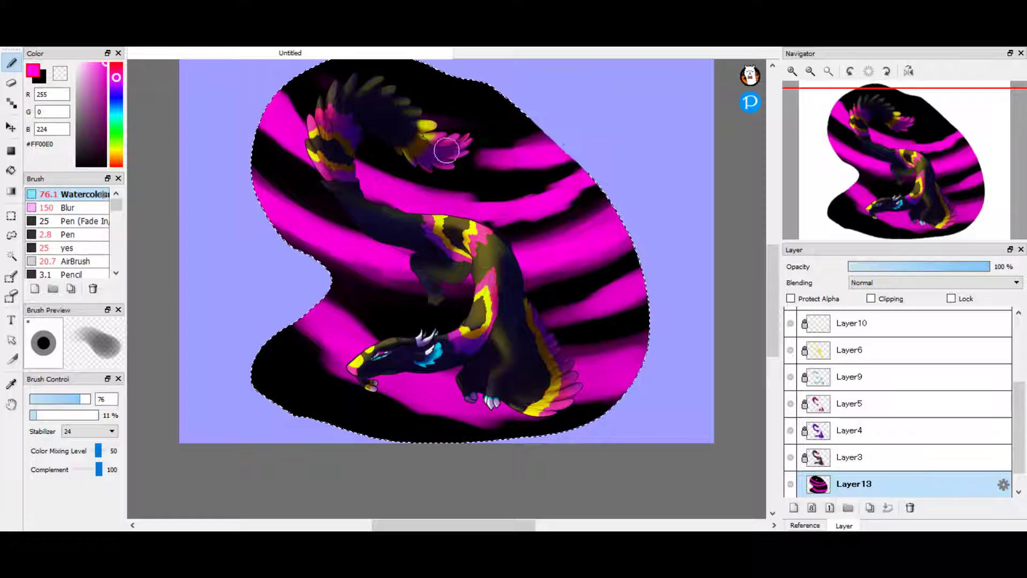
- Paint cyan #00FFFA and yellow #FFFD00 stripes along the magenta bands with Watercolour at size 28 and 6 %
left_click(116, 115)
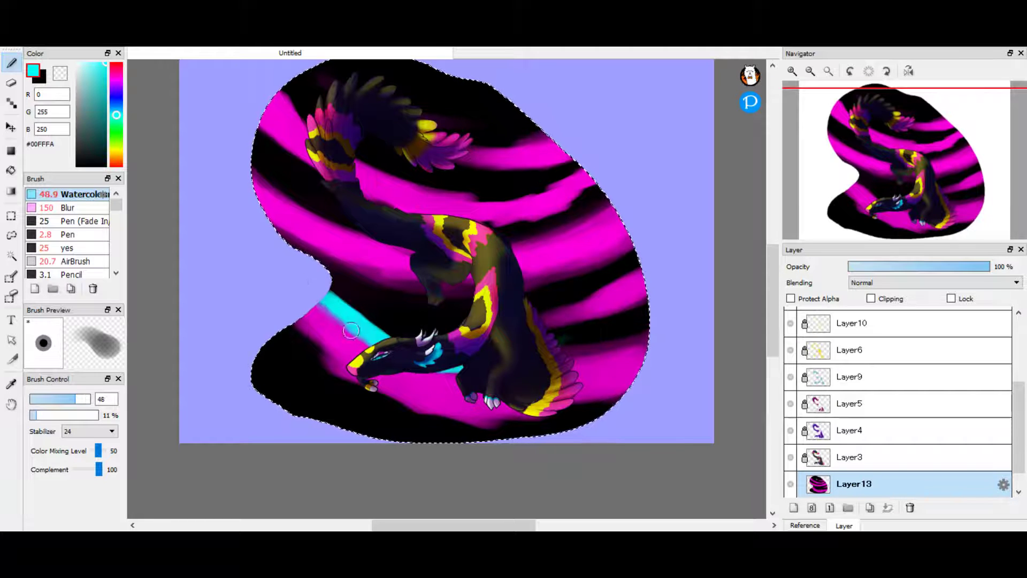
left_click(33, 415)
left_click(63, 398)
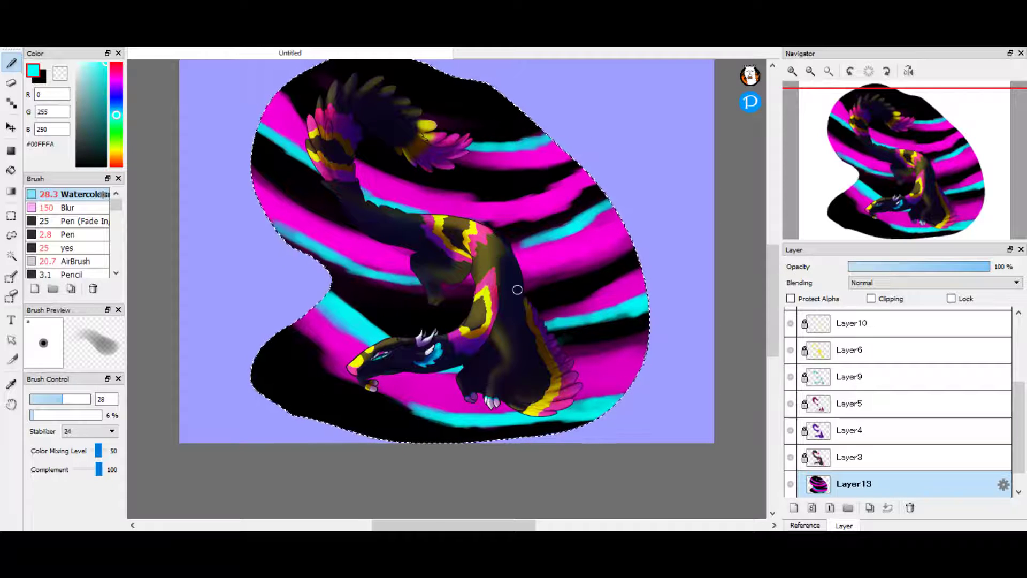
left_click(116, 150)
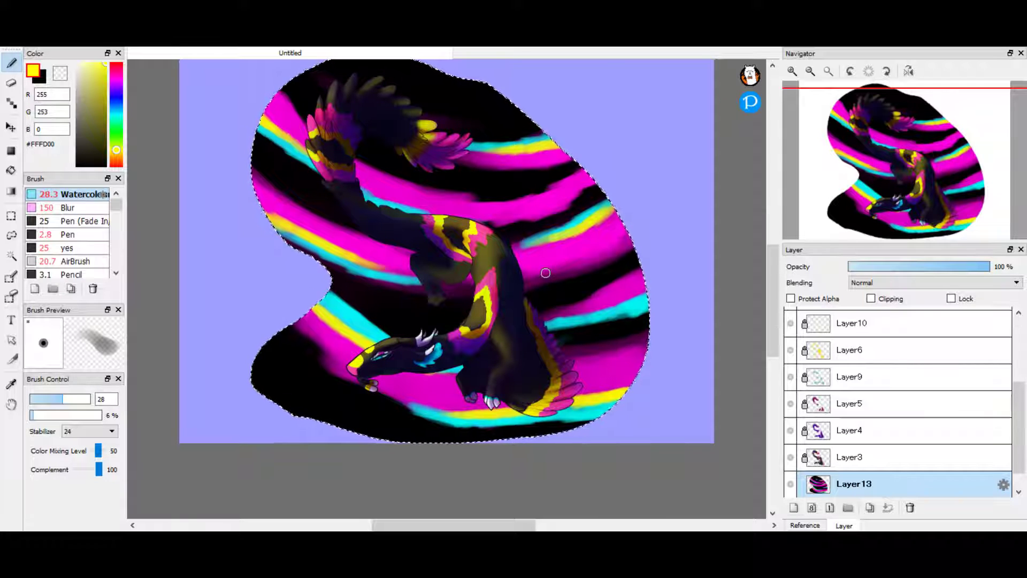
- Add an Overlay layer above the striped background and set the Watercolour brush to white #FFFFFF at 100 %
key("ctrl+shift+n")
scroll(933, 282, "down", 1)
key("ctrl+d")
left_click_drag(33, 415, 135, 407)
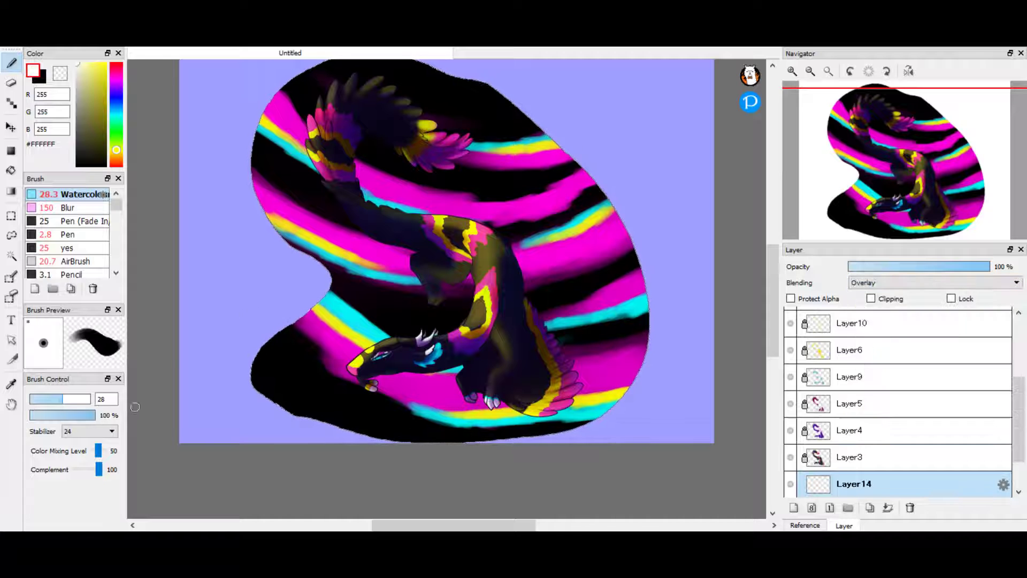
- Try white Overlay streaks across the background stripes, blur them and erase them with a size 2000 eraser
mouse_move(408, 313)
left_mouse_down()
mouse_move(478, 360)
mouse_move(575, 363)
left_mouse_up()
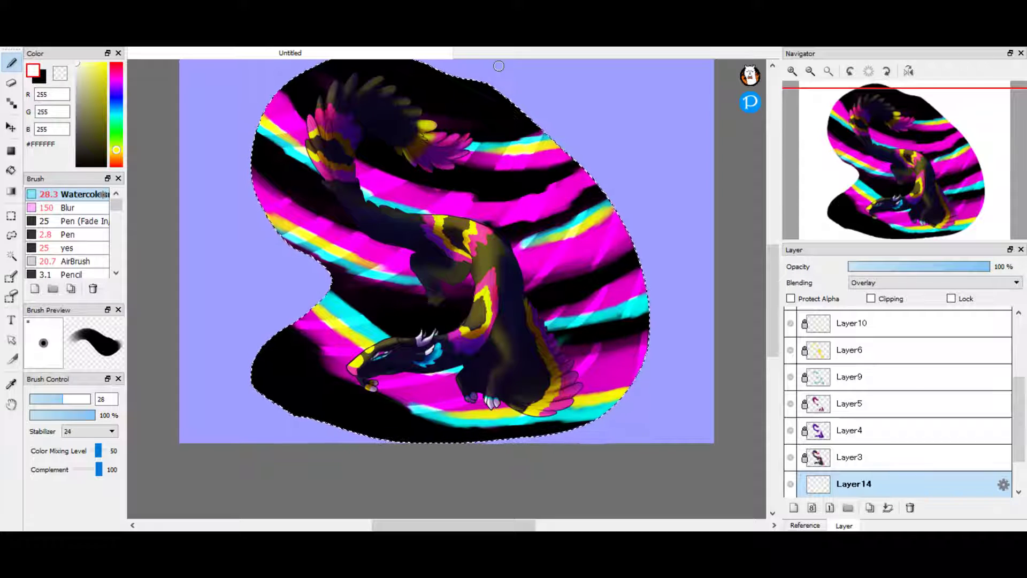
key("b")
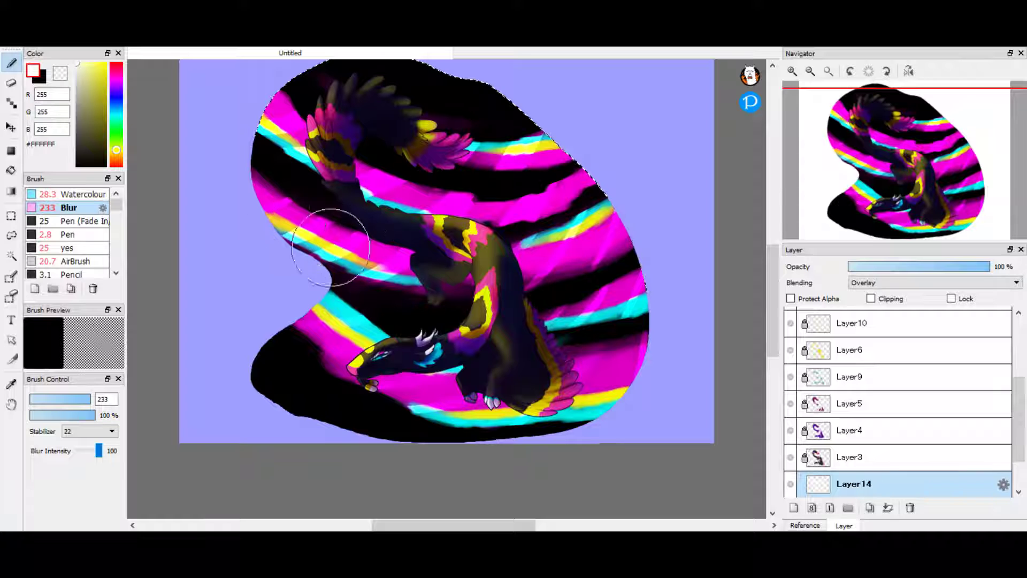
key("e")
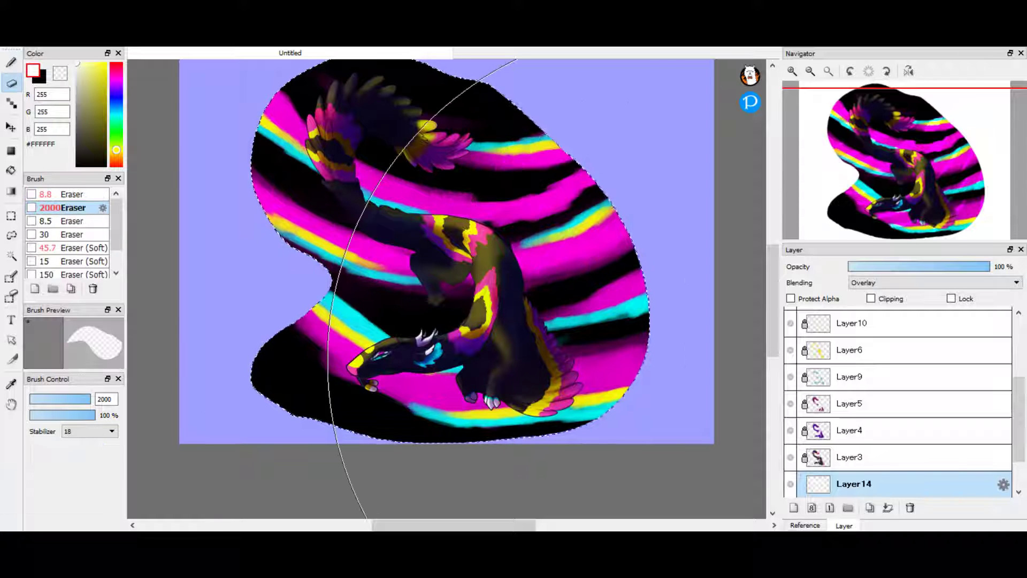
- Set Layer14 to Normal blending and paint tapered white streaks across the lower background stripes, trimming them with the eraser
left_click(909, 283)
left_click(862, 294)
key("b")
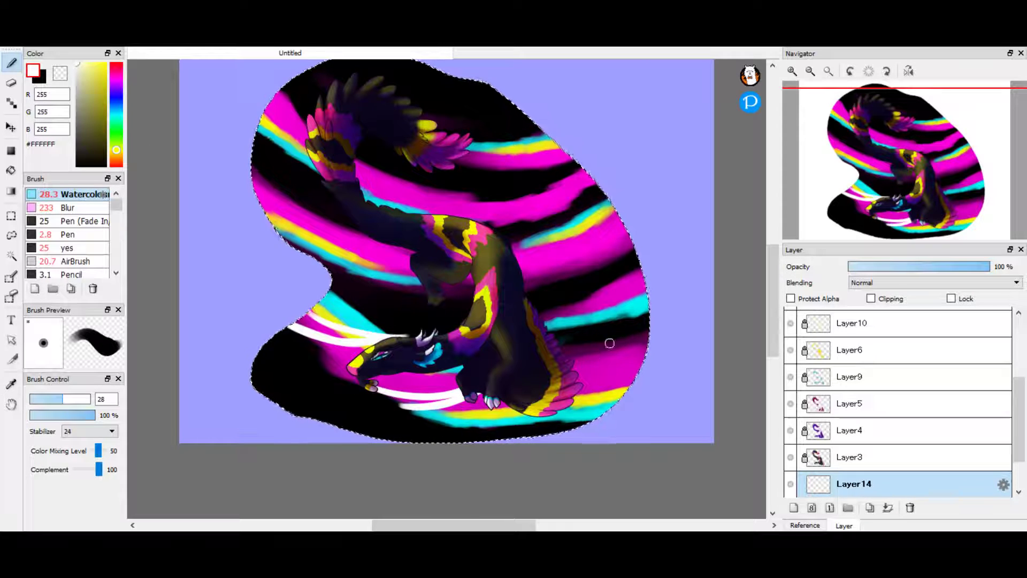
key("e")
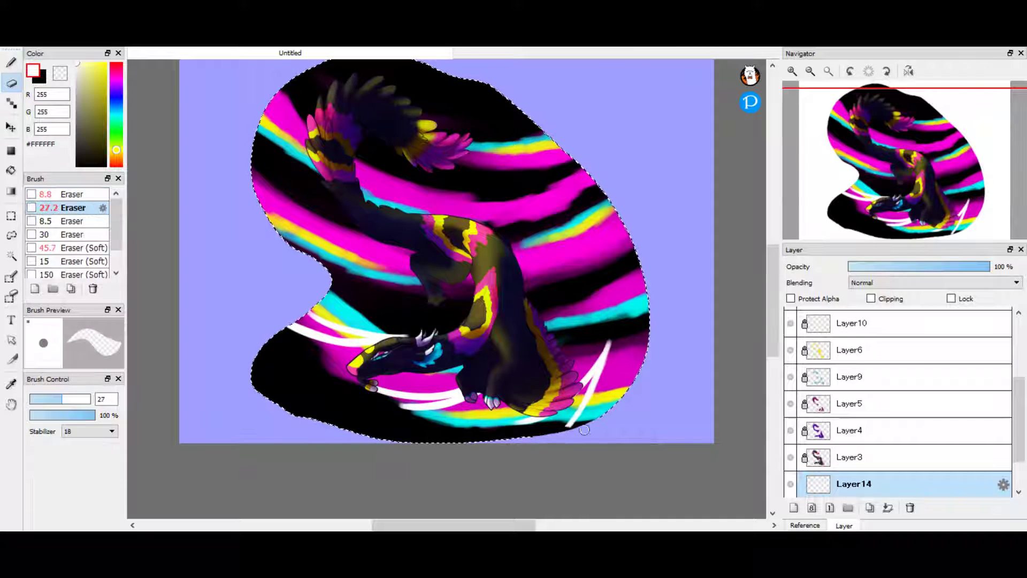
key("b")
key("ctrl+d")
left_click_drag(636, 275, 593, 313)
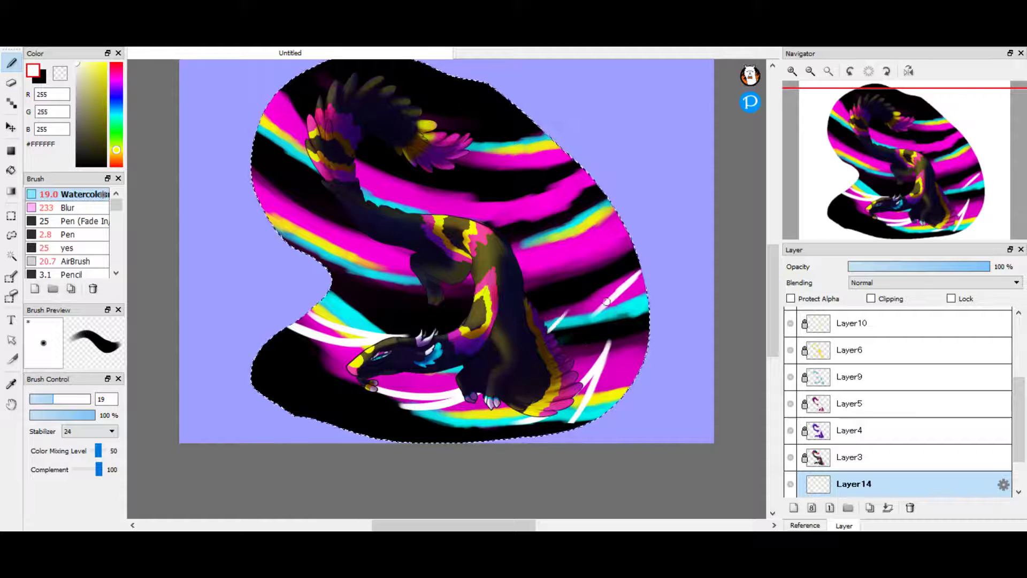
key("e")
key("b")
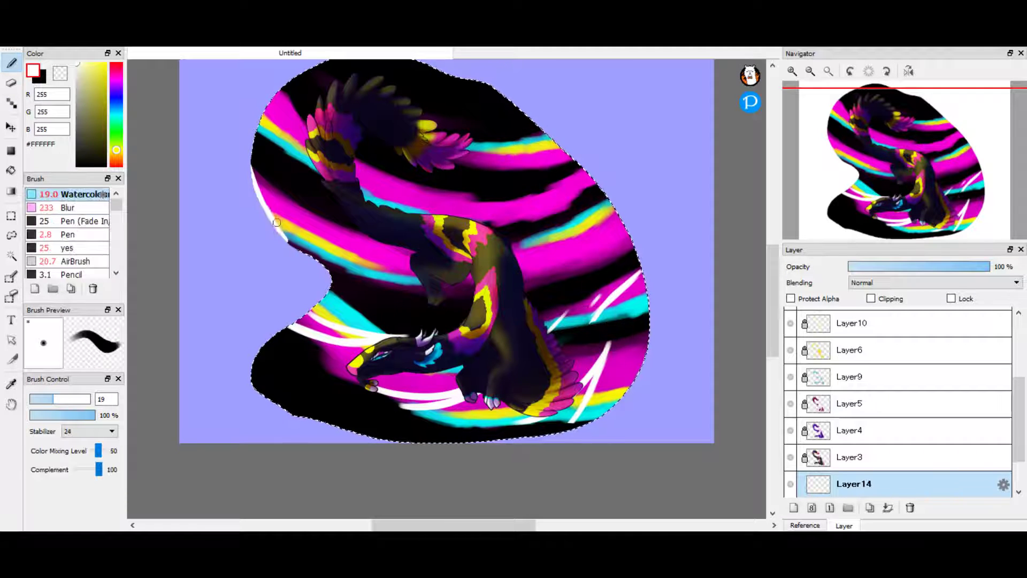
- Try thin white streaks at size 19 across the middle bands, and erase the white streaks with a large eraser
left_click_drag(361, 233, 375, 273)
key("e")
left_click_drag(431, 291, 440, 299)
key("b")
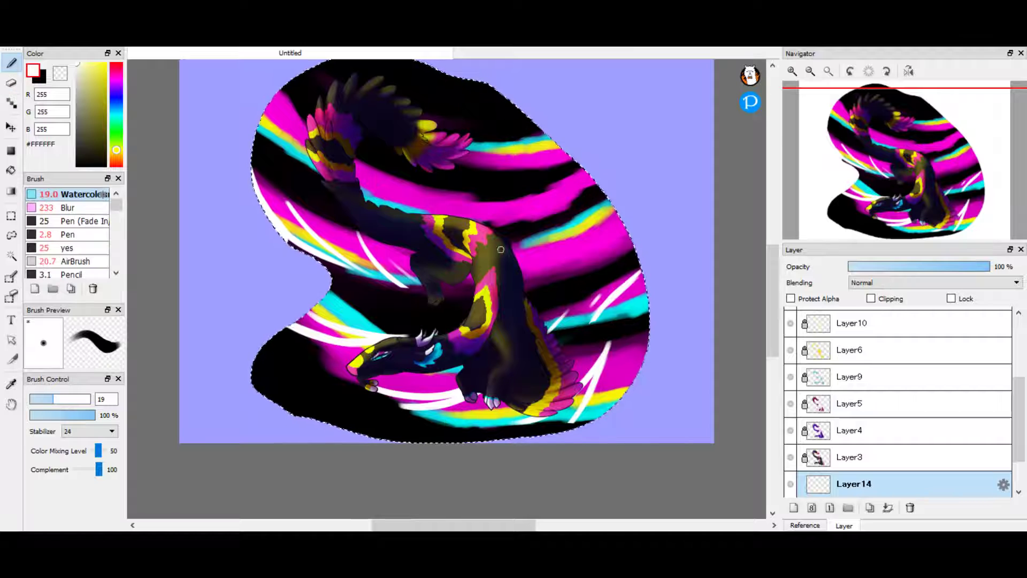
left_click_drag(546, 279, 522, 270)
key("e")
key("b")
key("e")
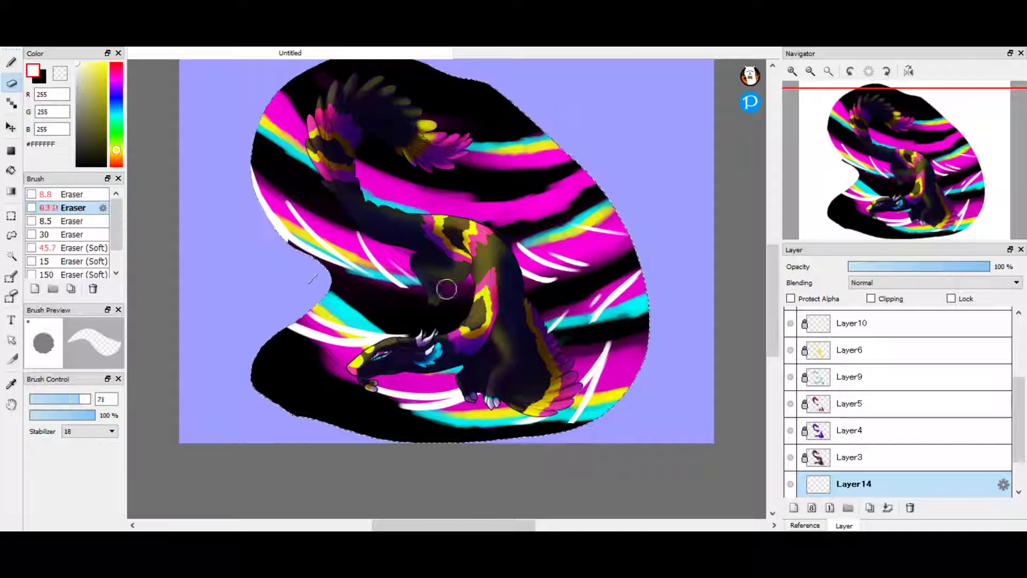
left_click_drag(448, 286, 660, 218)
- Shift the hue of the striped background on Layer13 so its magenta bands turn cyan
scroll(899, 428, "down", 1)
left_click(854, 457)
key("ctrl+u")
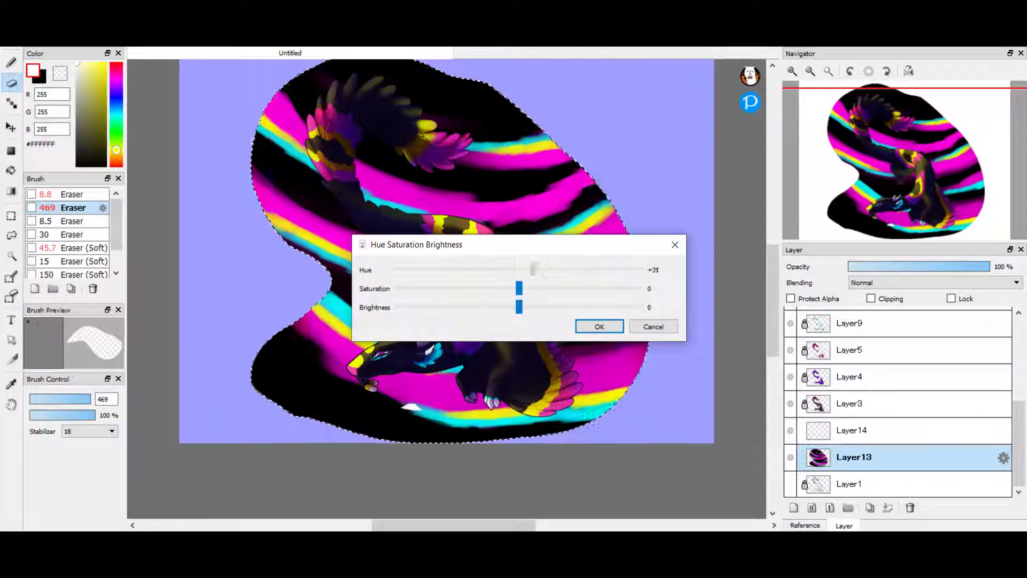
left_click_drag(519, 269, 449, 269)
left_click(599, 327)
- Scatter white #FFFFFF dots across the background on Layer14 with the Particle brush at size 150
left_click(854, 430)
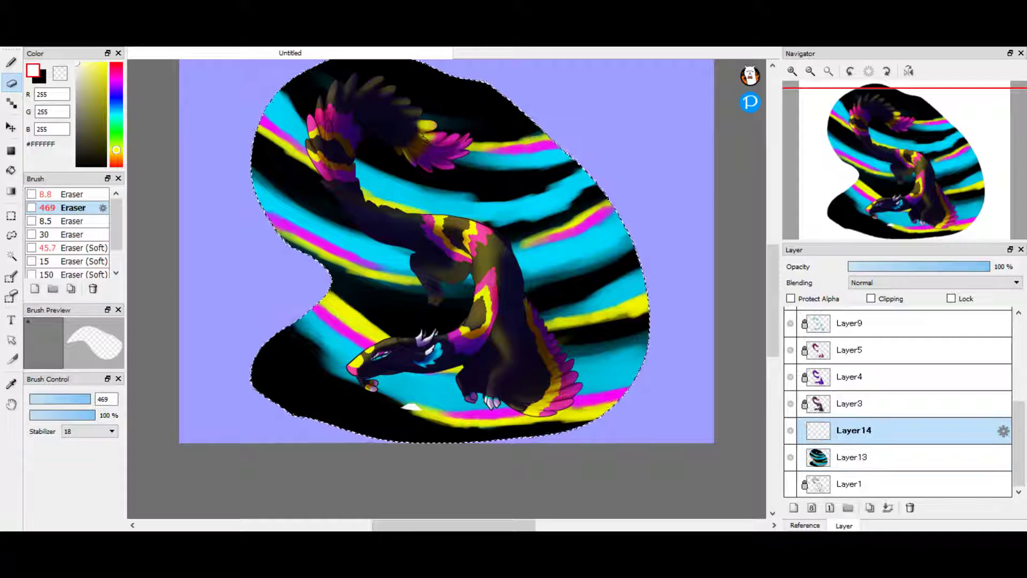
key("b")
scroll(70, 236, "down", 10)
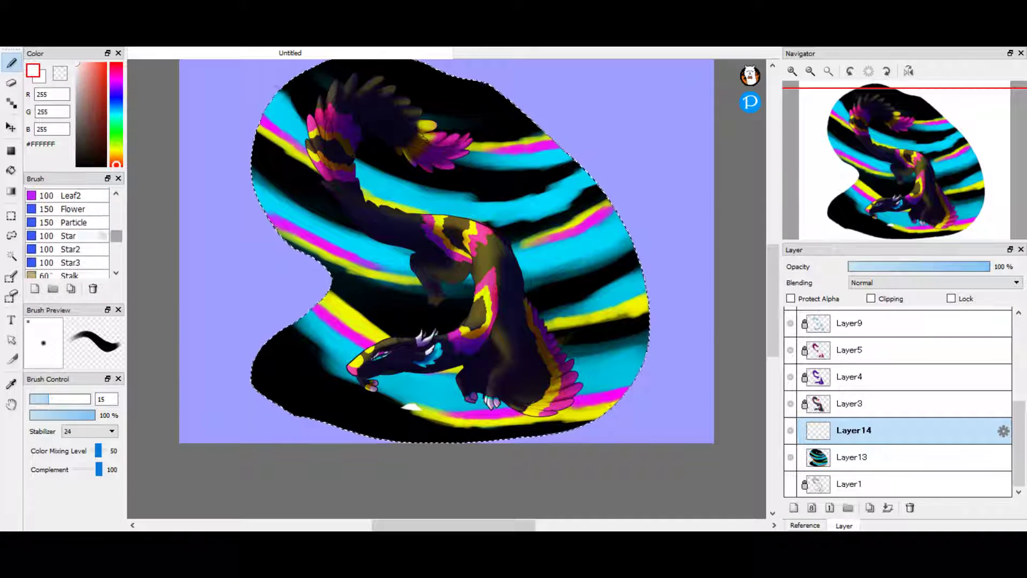
left_click(75, 222)
left_click_drag(289, 91, 321, 409)
left_click_drag(567, 203, 579, 277)
mouse_move(443, 228)
left_mouse_down()
mouse_move(386, 331)
mouse_move(546, 314)
left_mouse_up()
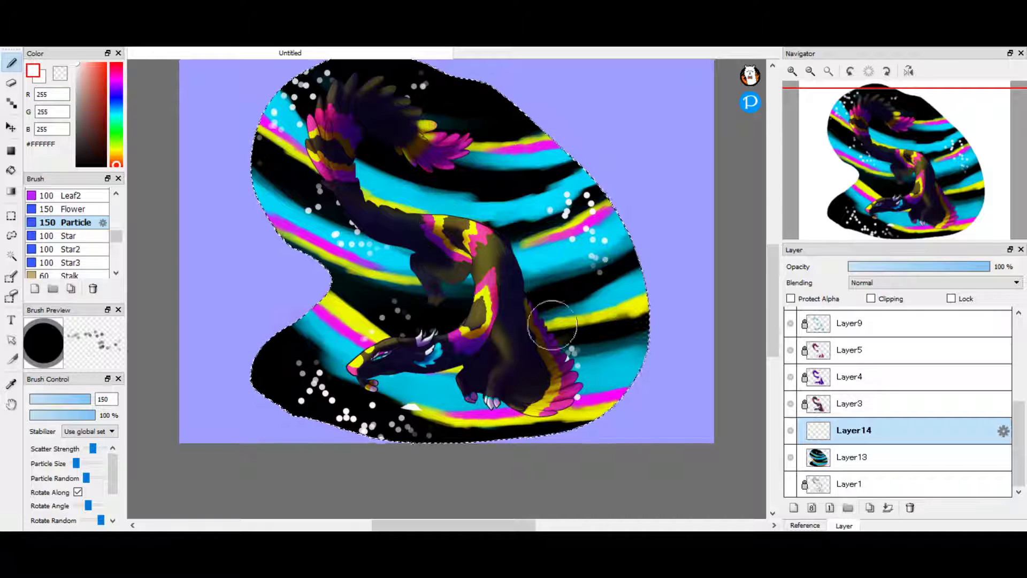
- Erase the dots below the creature's head and scatter new white Particle dots there and over the dark background areas
key("e")
left_click_drag(407, 423, 297, 343)
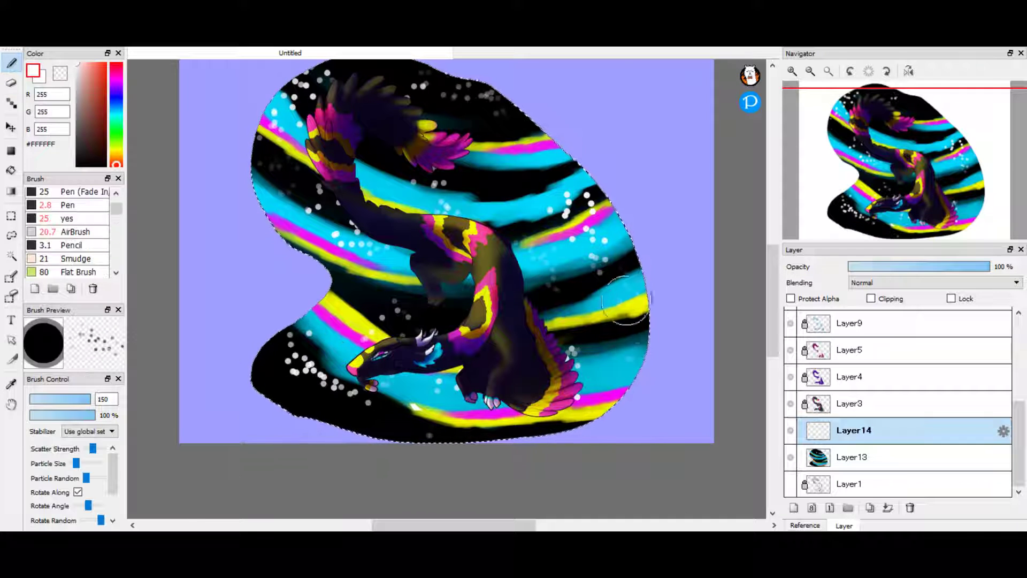
left_click_drag(391, 294, 431, 319)
key("e")
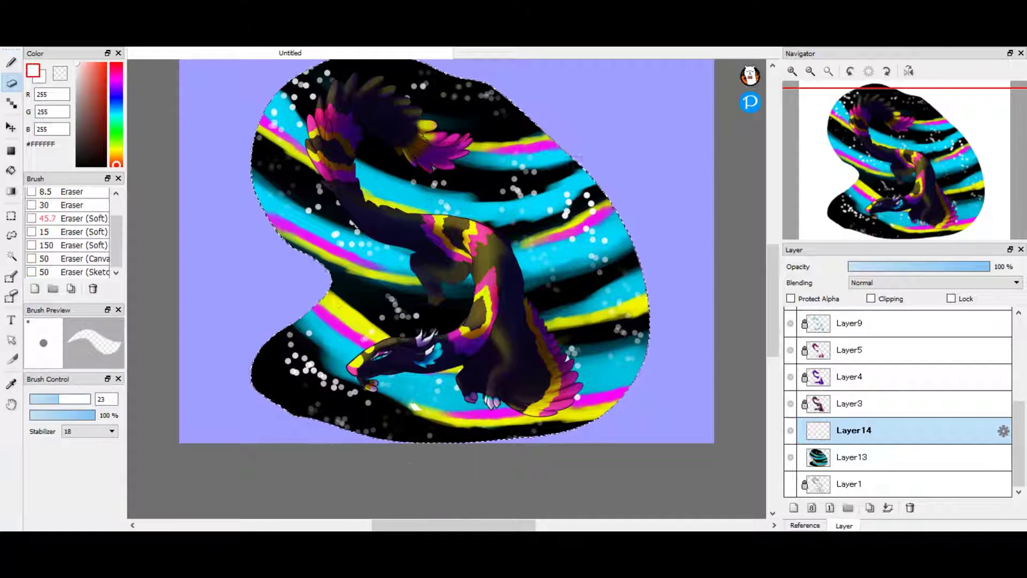
key("b")
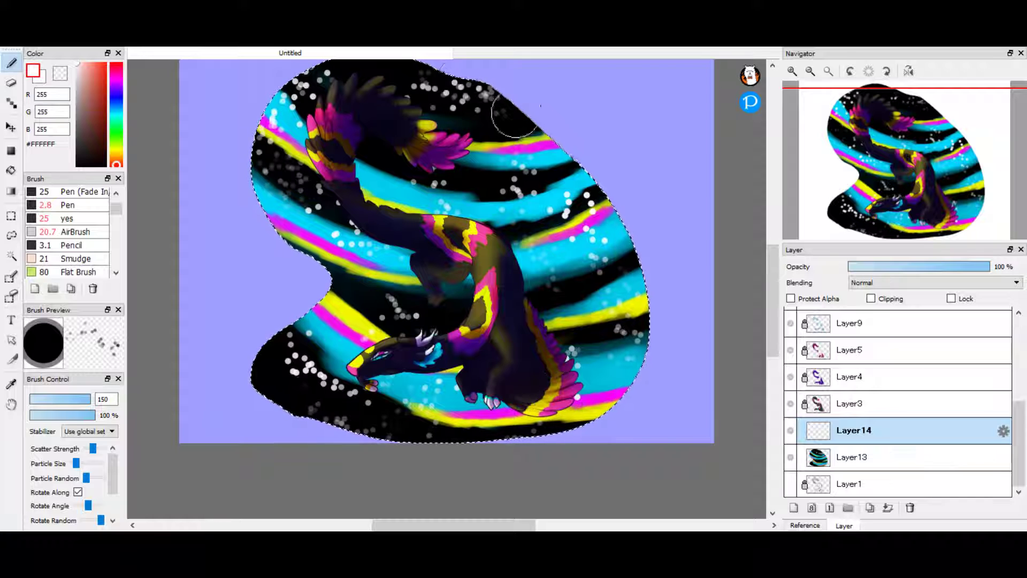
left_click_drag(353, 411, 296, 373)
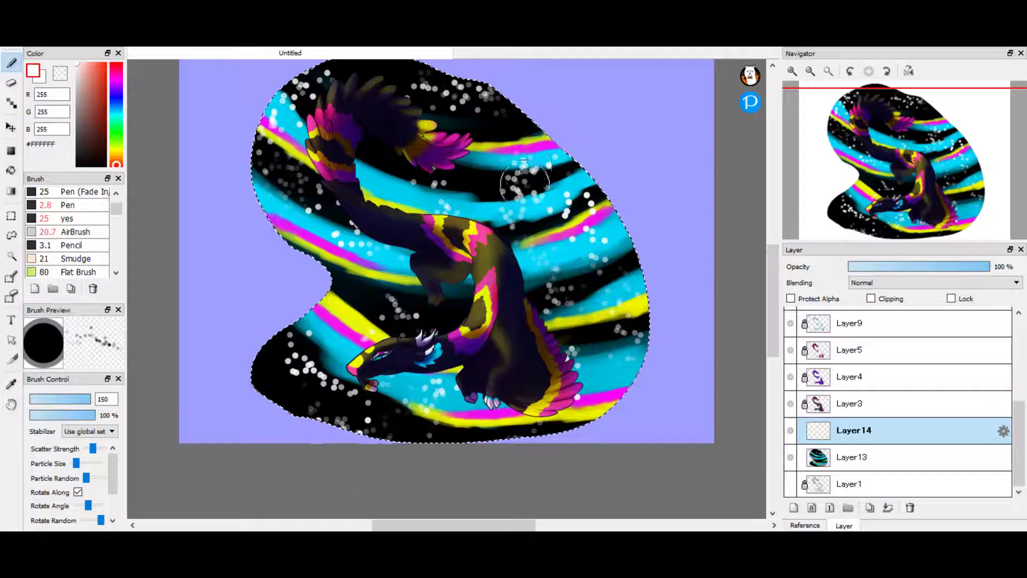
- Try a hue adjustment on the striped background on Layer13 and accept it with Hue at 0
left_click(852, 457)
left_click(89, 40)
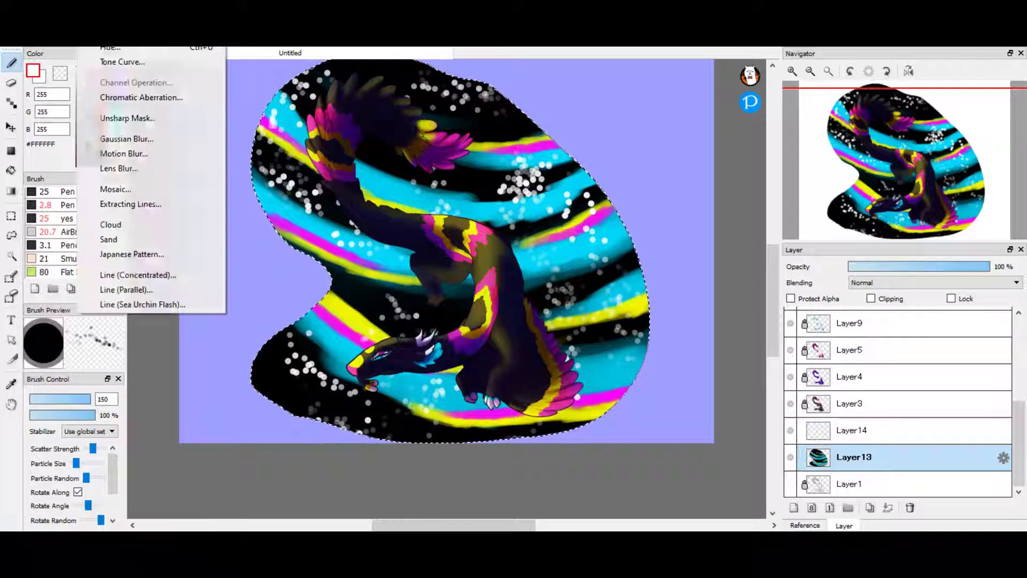
left_click(107, 50)
mouse_move(519, 270)
left_mouse_down()
mouse_move(397, 270)
mouse_move(640, 269)
mouse_move(519, 270)
left_mouse_up()
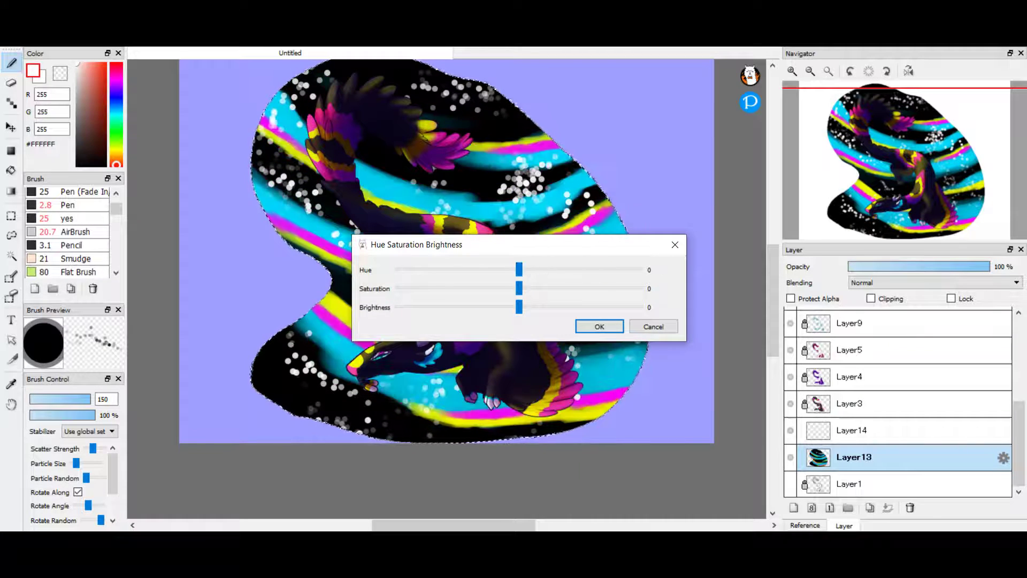
left_click(599, 326)
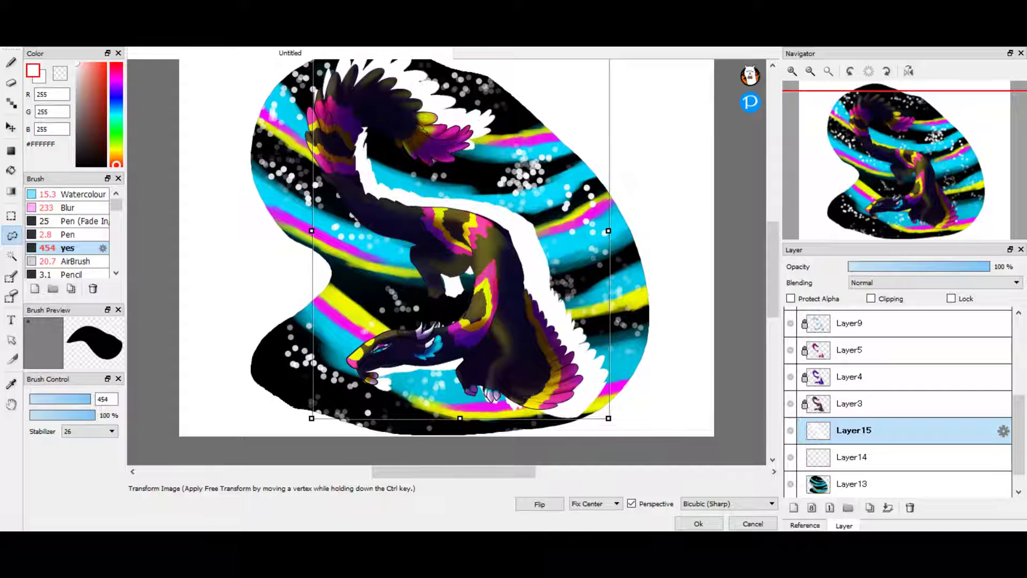
- Try enlarging and repositioning the white silhouette on Layer15 behind the creature
key("Return")
key("ctrl+t")
key("ctrl+minus")
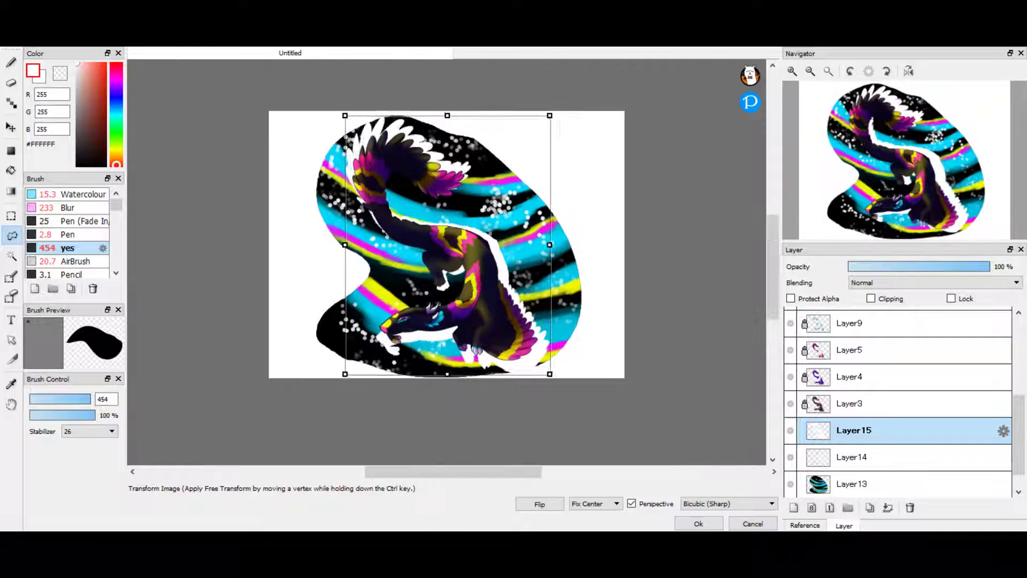
key("Escape")
key("ctrl+t")
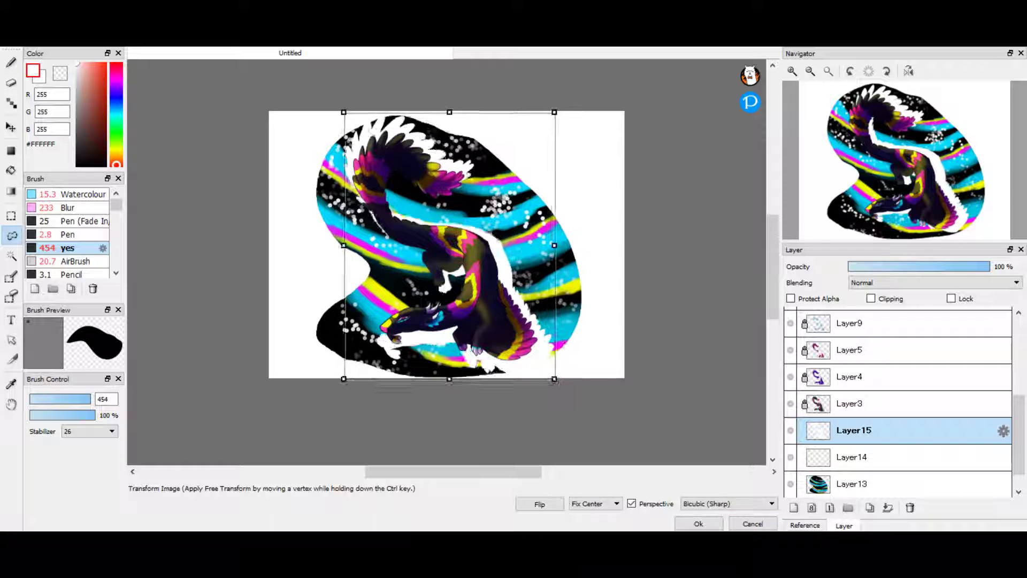
key("Up")
key("Up")
key("Up")
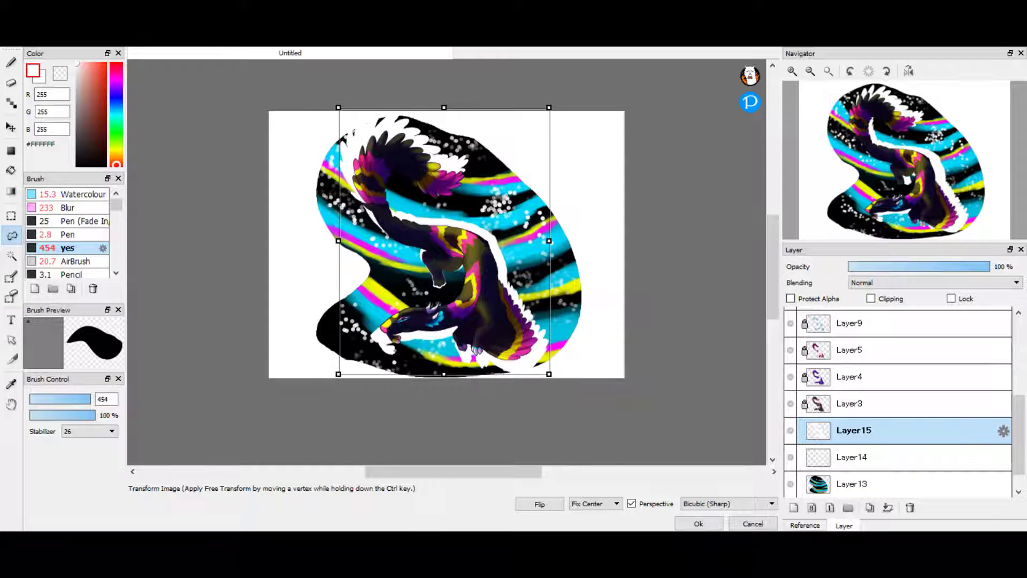
key("Escape")
- Enlarge the white silhouette on Layer15 slightly so it forms a thin white outline around the creature
key("ctrl+t")
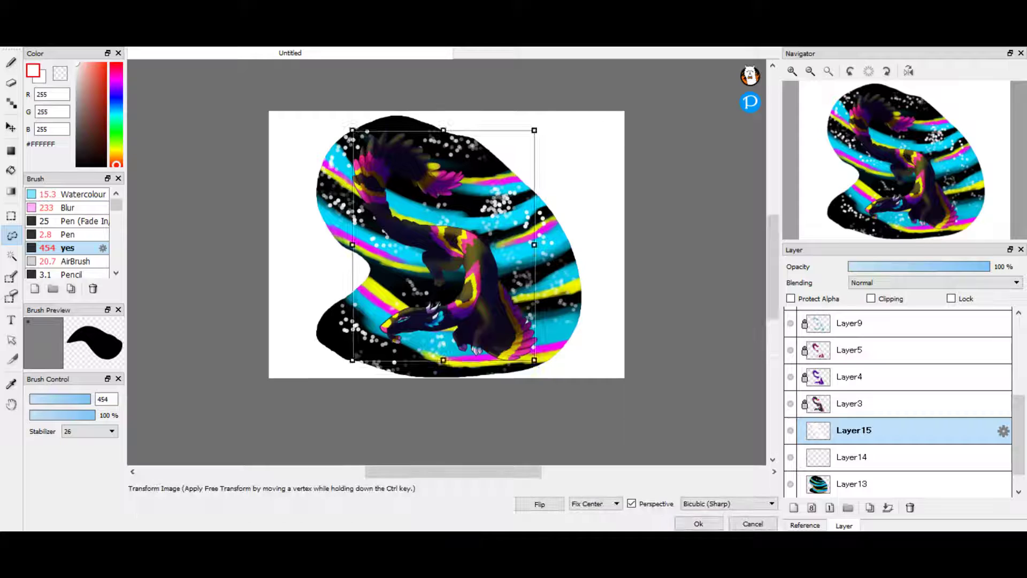
key("Left")
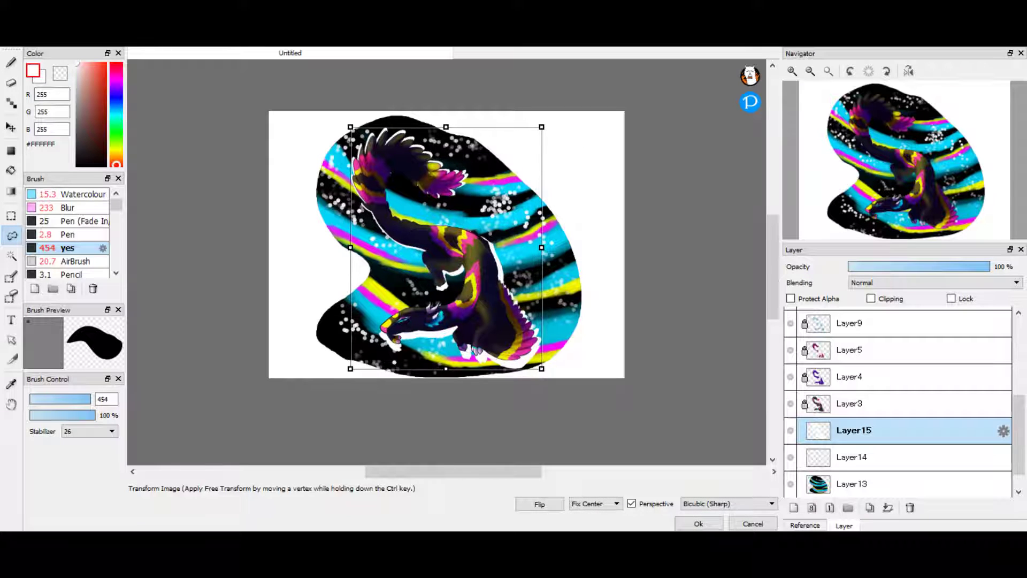